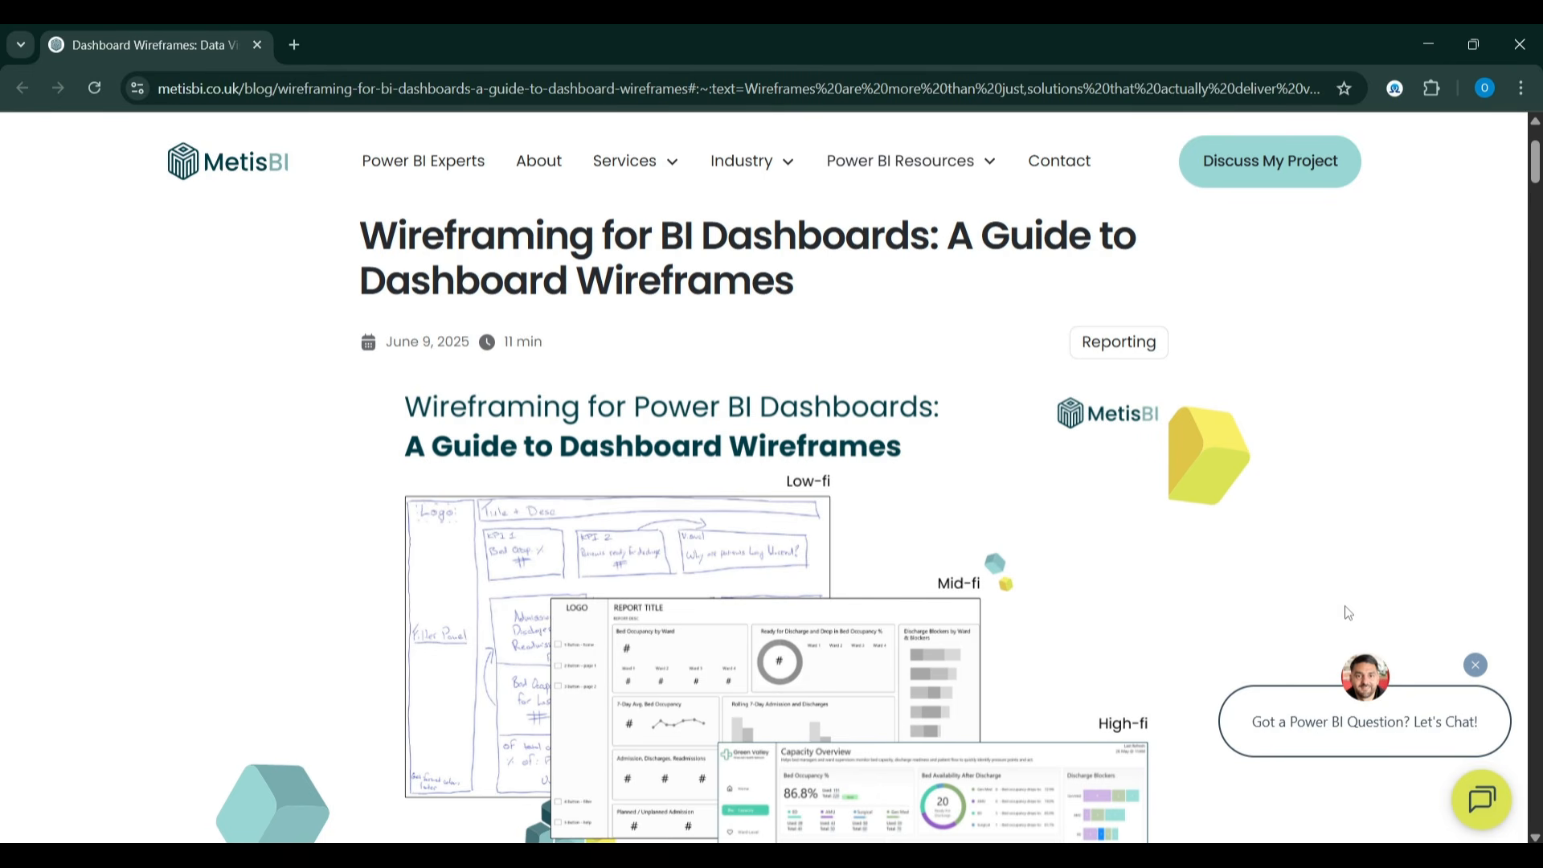
Read the MetisBI article on dashboard wireframes, from the fidelity levels and their example layouts to the benefits of wireframing.
scroll(1348, 613, "down", 20)
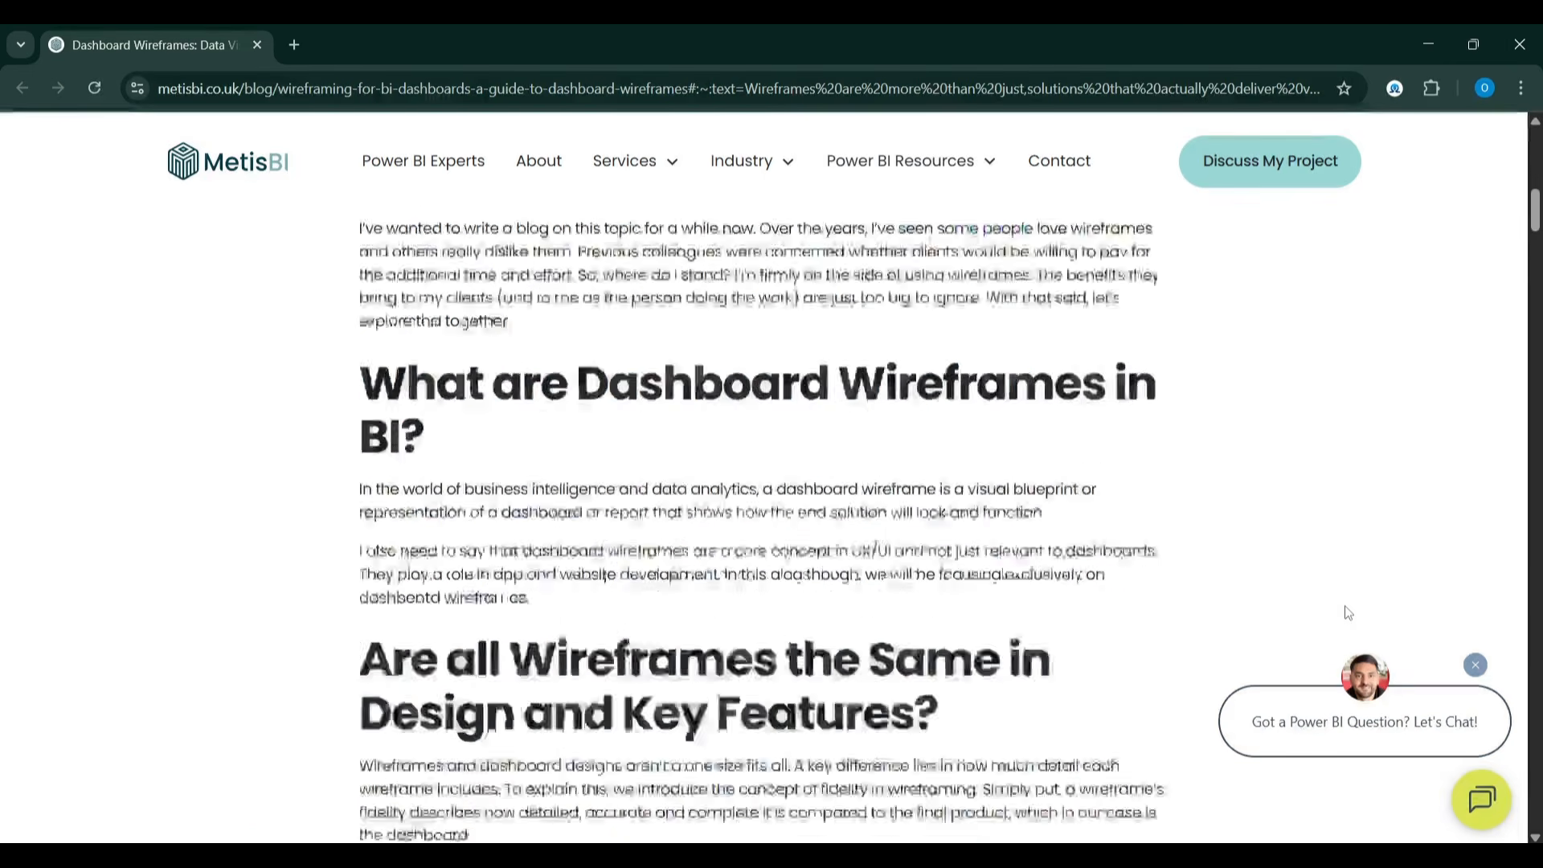
scroll(1348, 612, "down", 3)
scroll(1348, 612, "up", 4)
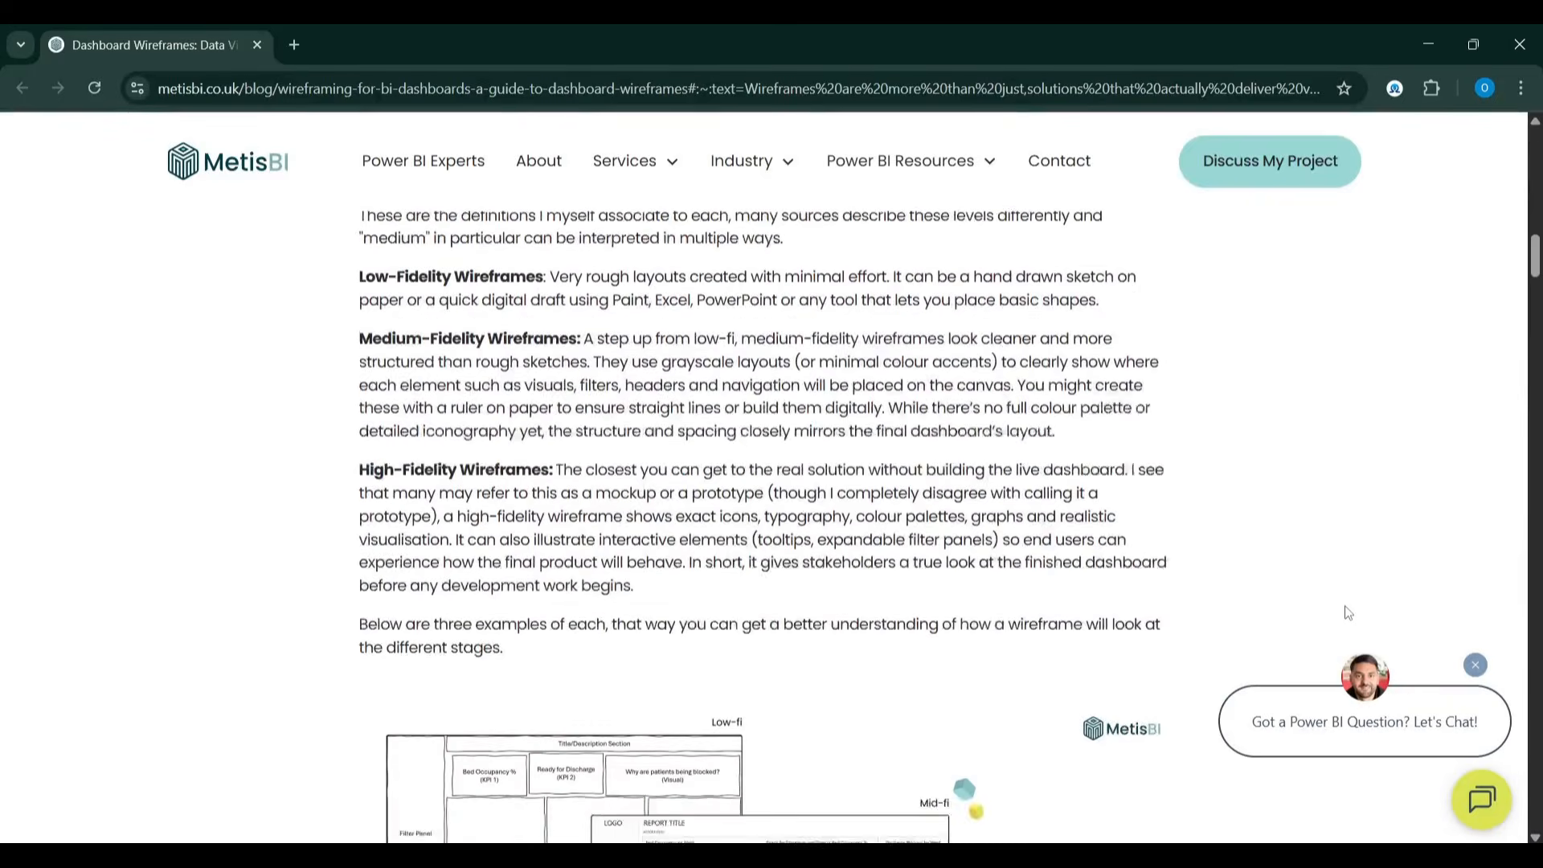
scroll(1348, 613, "down", 3)
scroll(1348, 612, "down", 3)
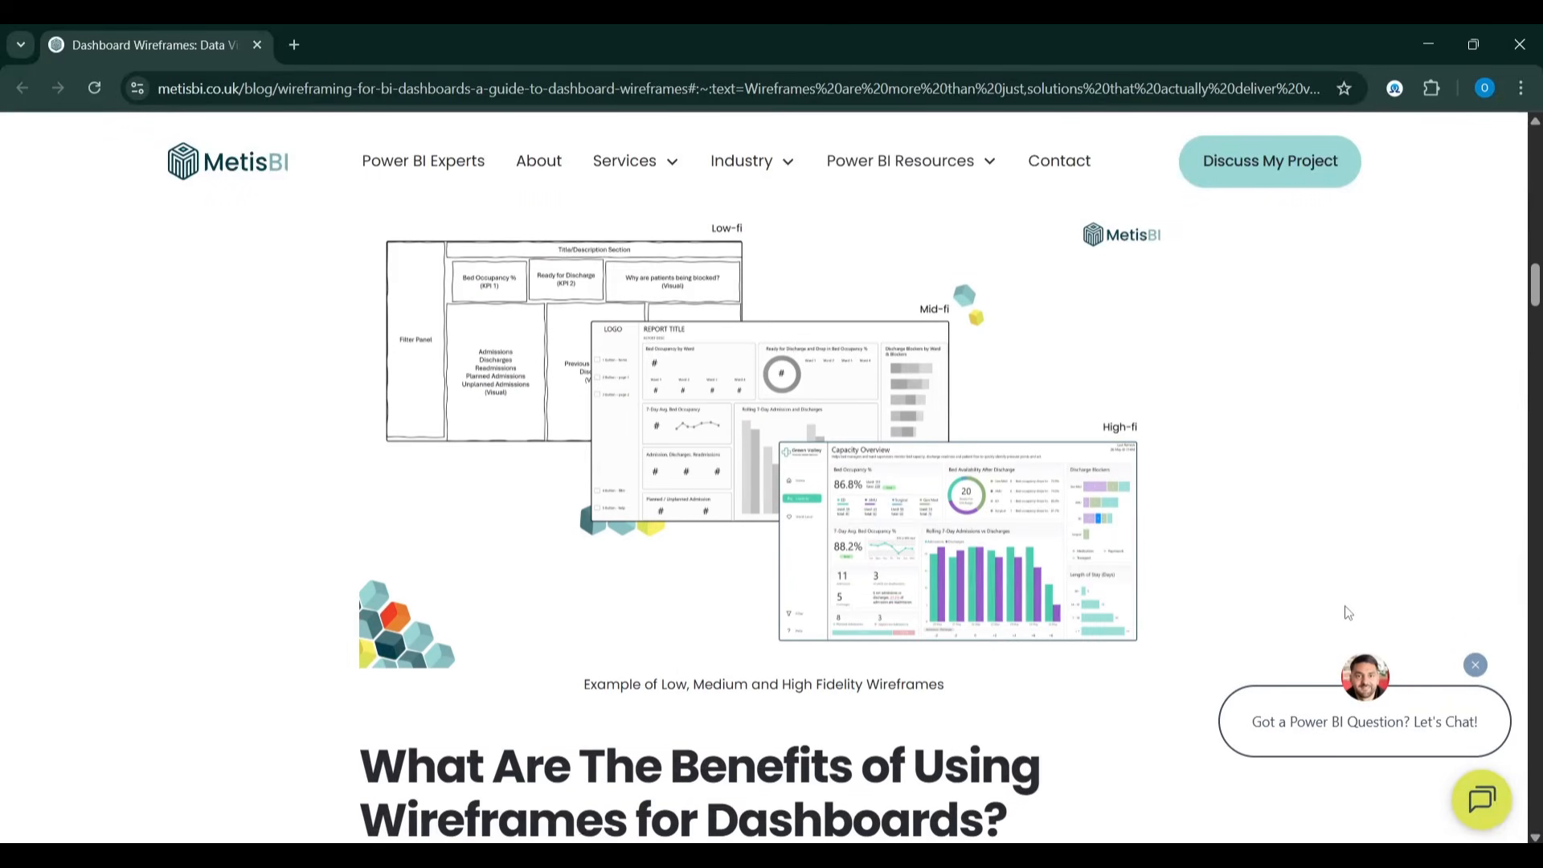
scroll(1348, 612, "down", 1)
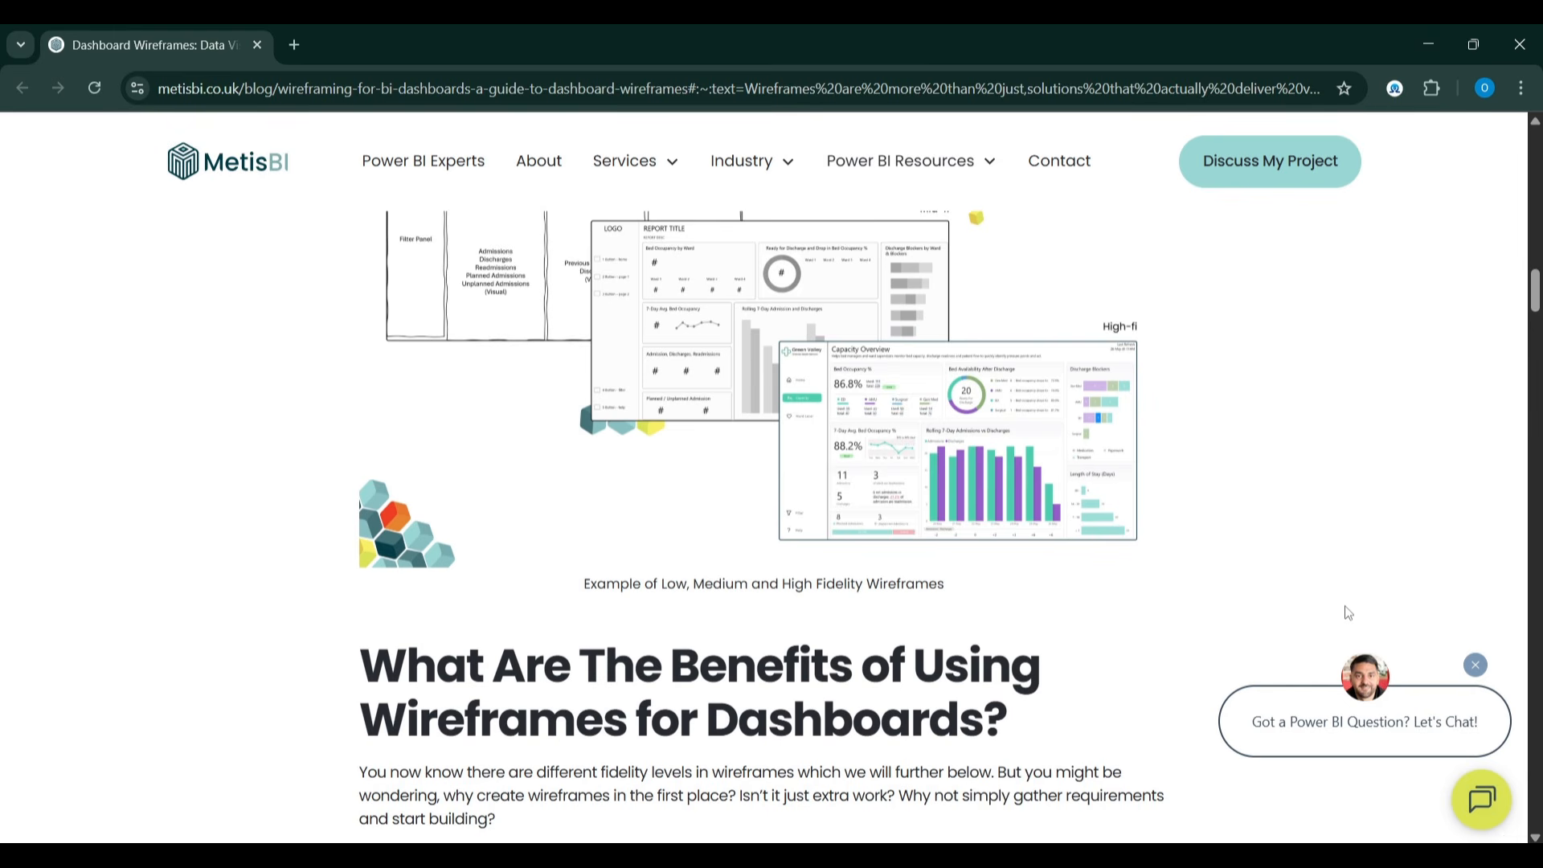
scroll(1348, 612, "down", 7)
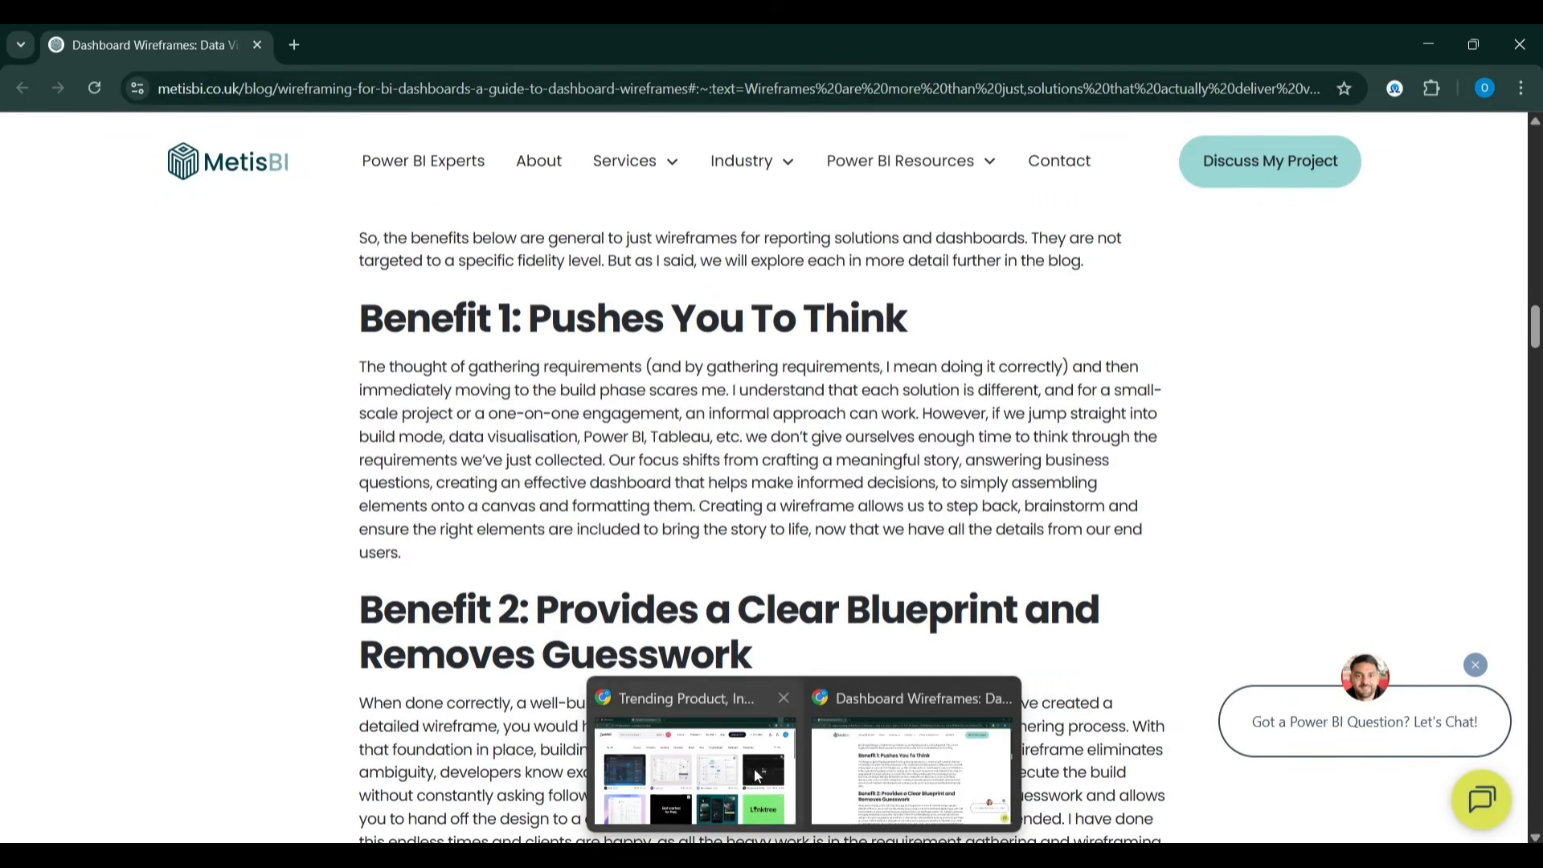
Switch to the browser window with Dribbble and look over the popular Product Design shots for dashboard inspiration.
left_click(752, 768)
mouse_move(507, 440)
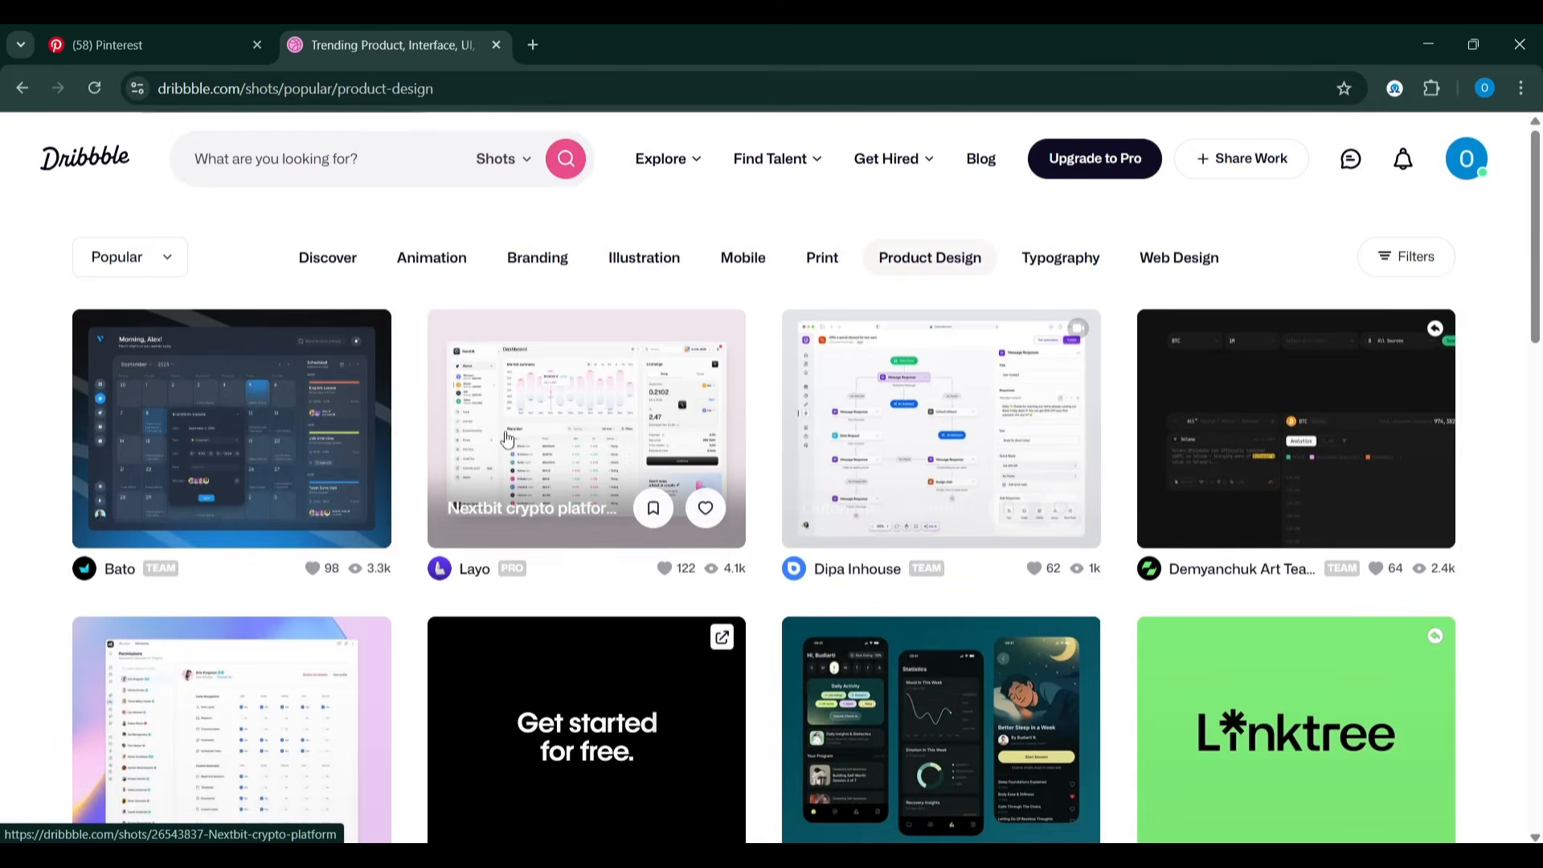
scroll(507, 440, "down", 1)
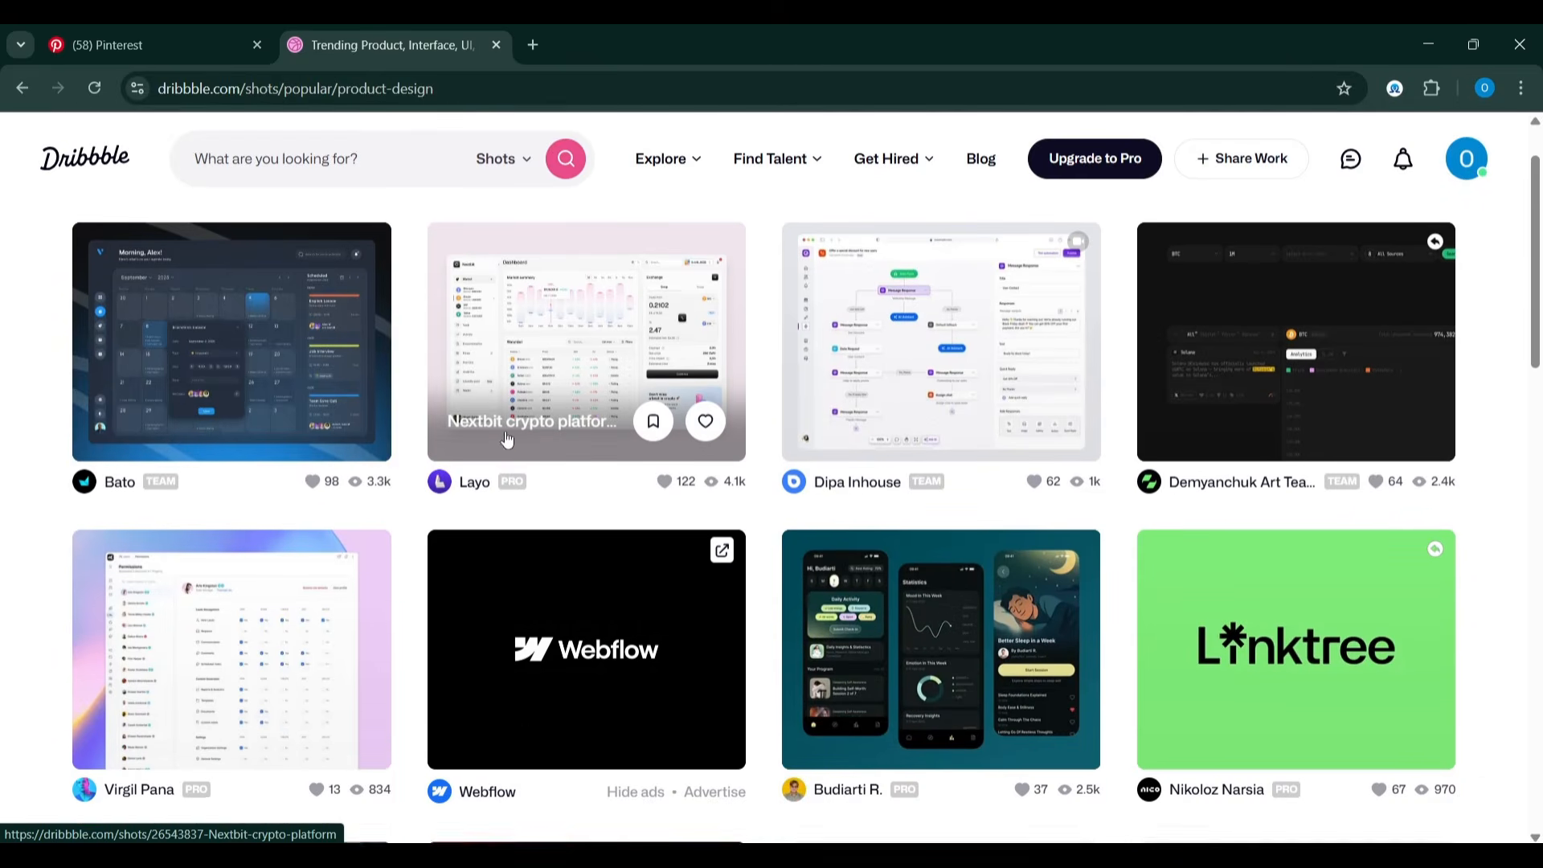
Search Pinterest for "dark themed dashboard" using the recent search and look through the first results.
left_click(100, 34)
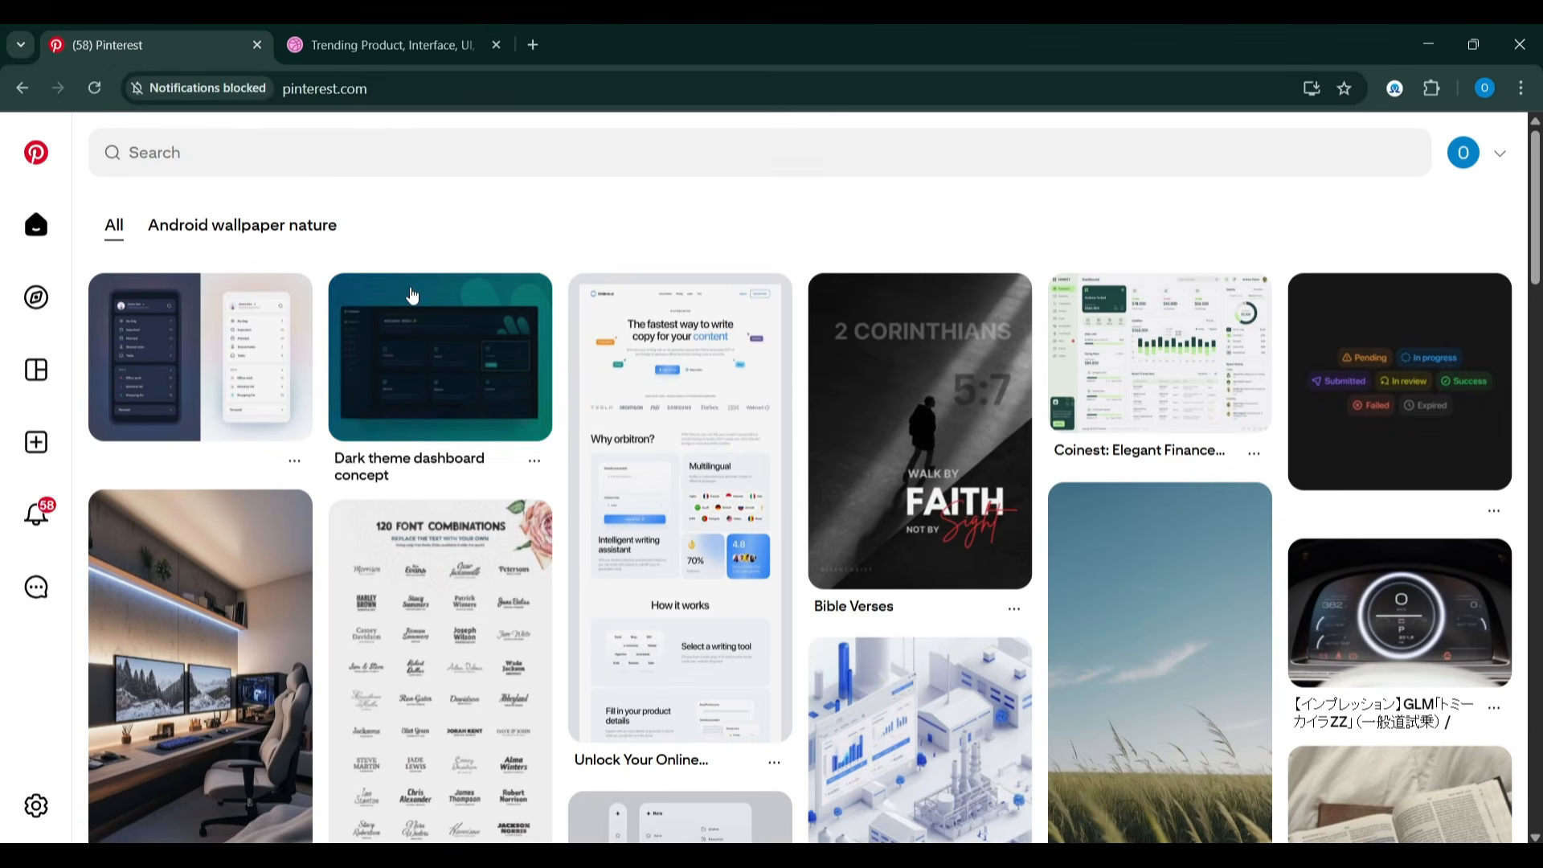
left_click(399, 152)
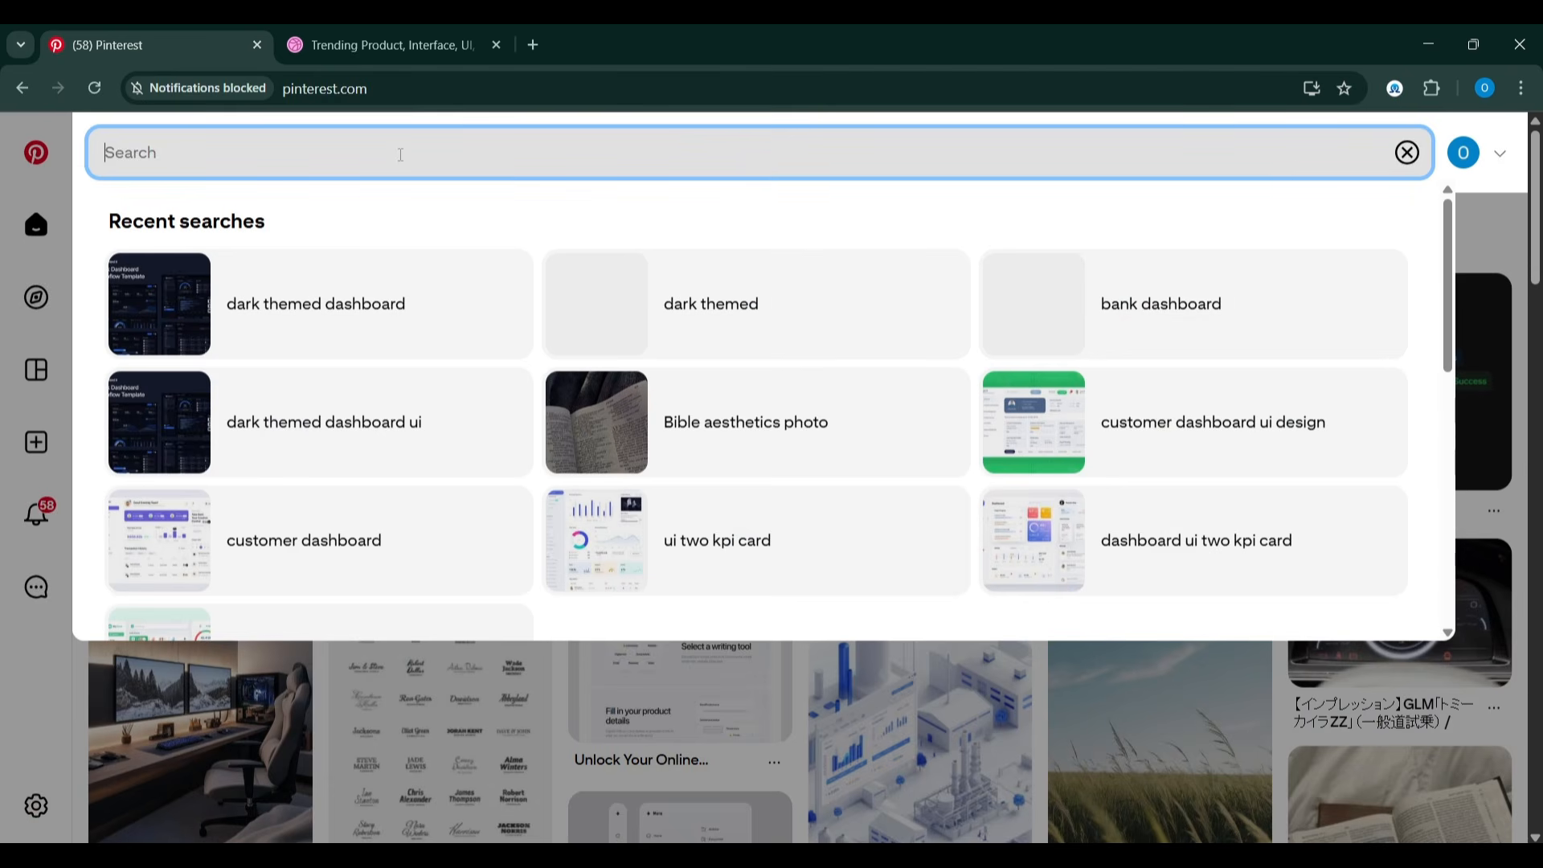
left_click(332, 310)
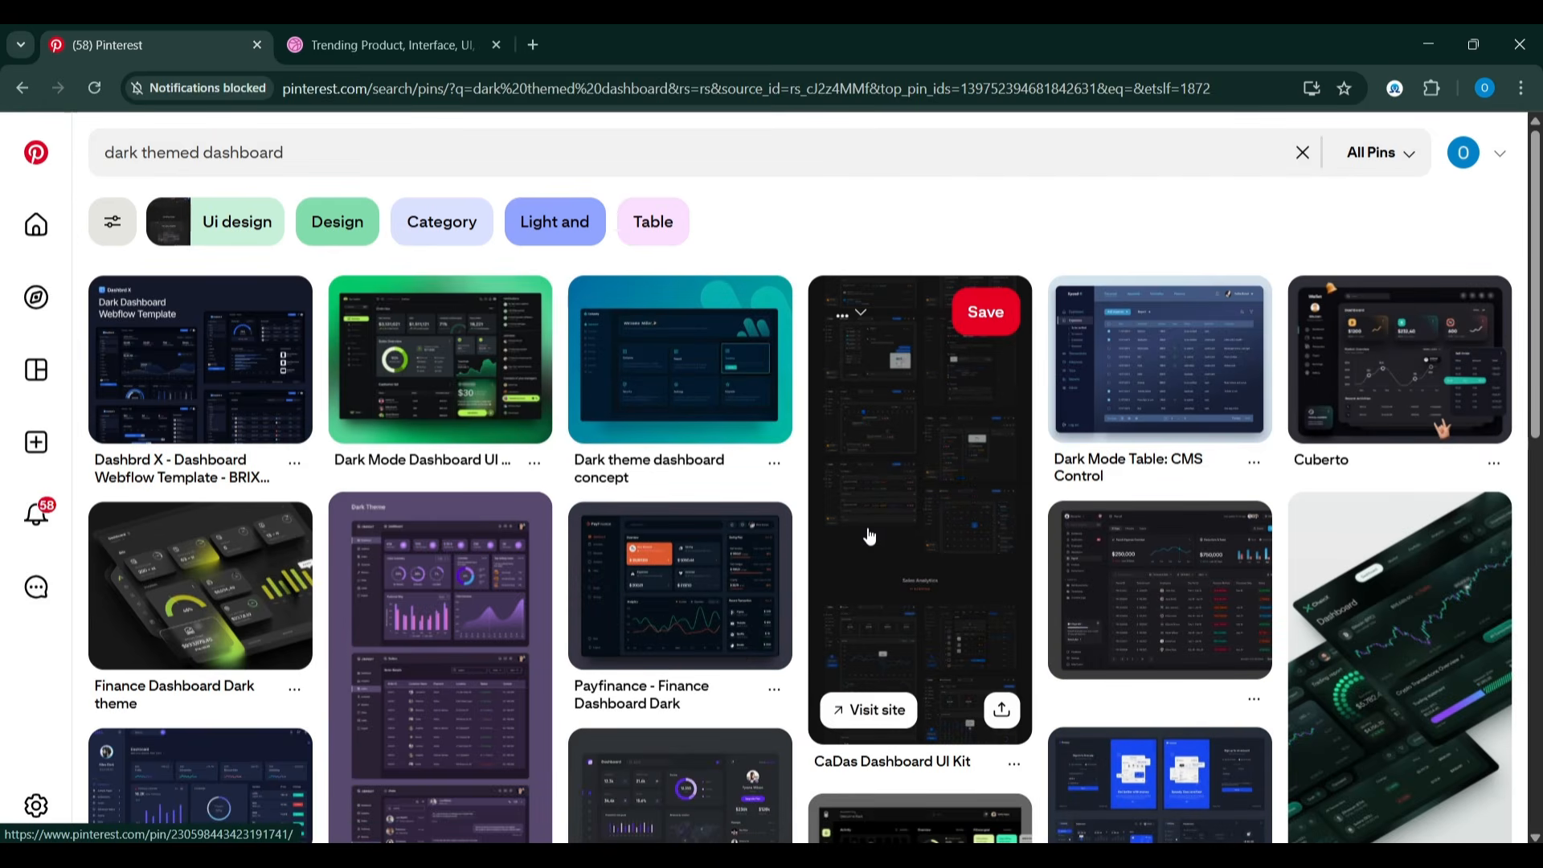
scroll(870, 534, "down", 3)
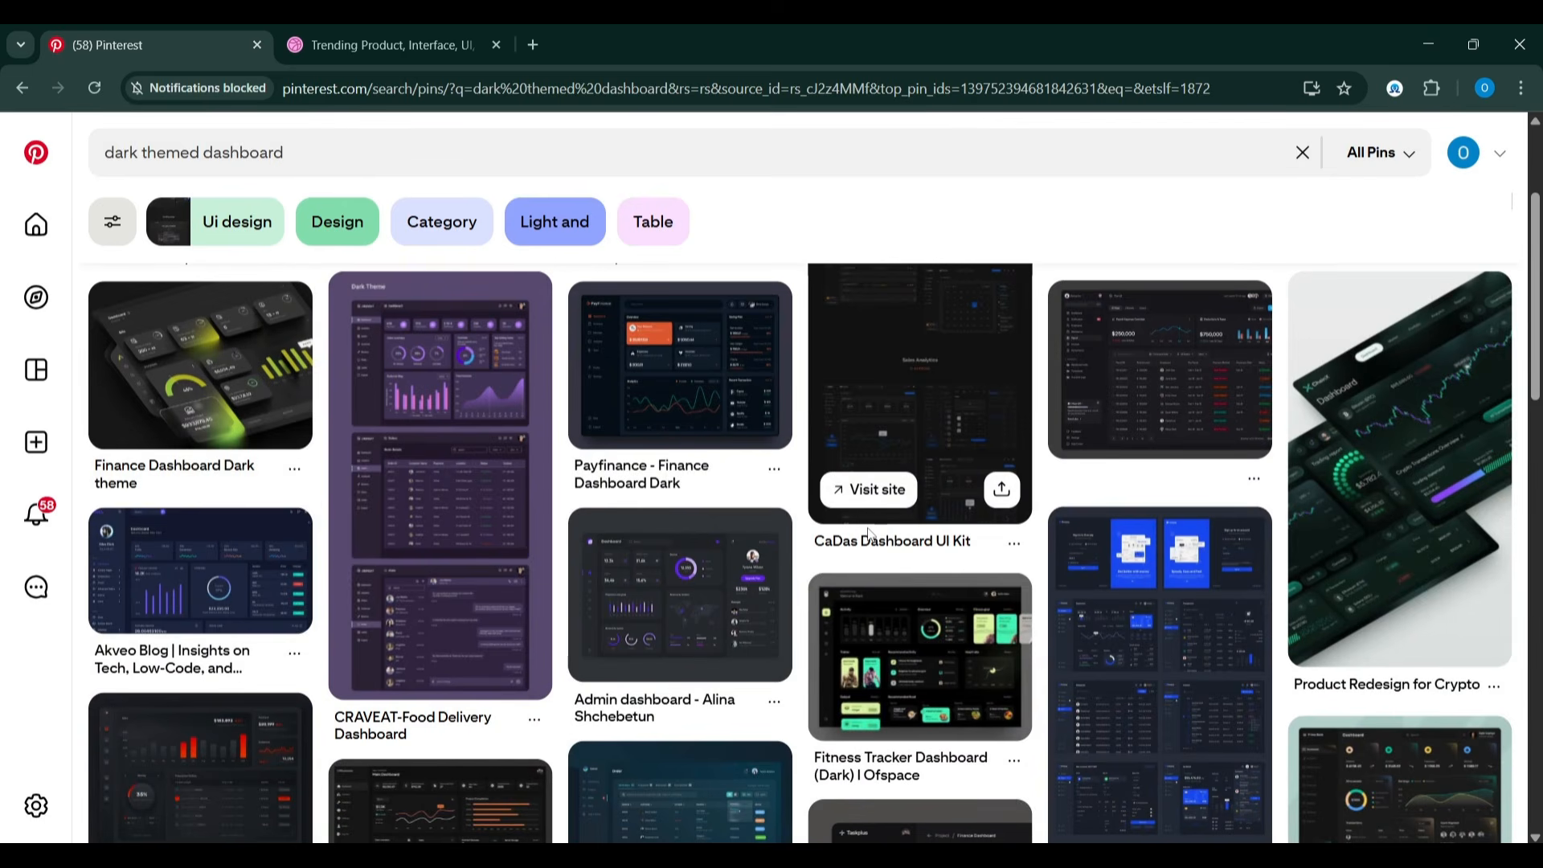
Switch to the Excel workbook and review the pivot tables on the breakdown sheet.
mouse_move(1024, 855)
left_click(1015, 781)
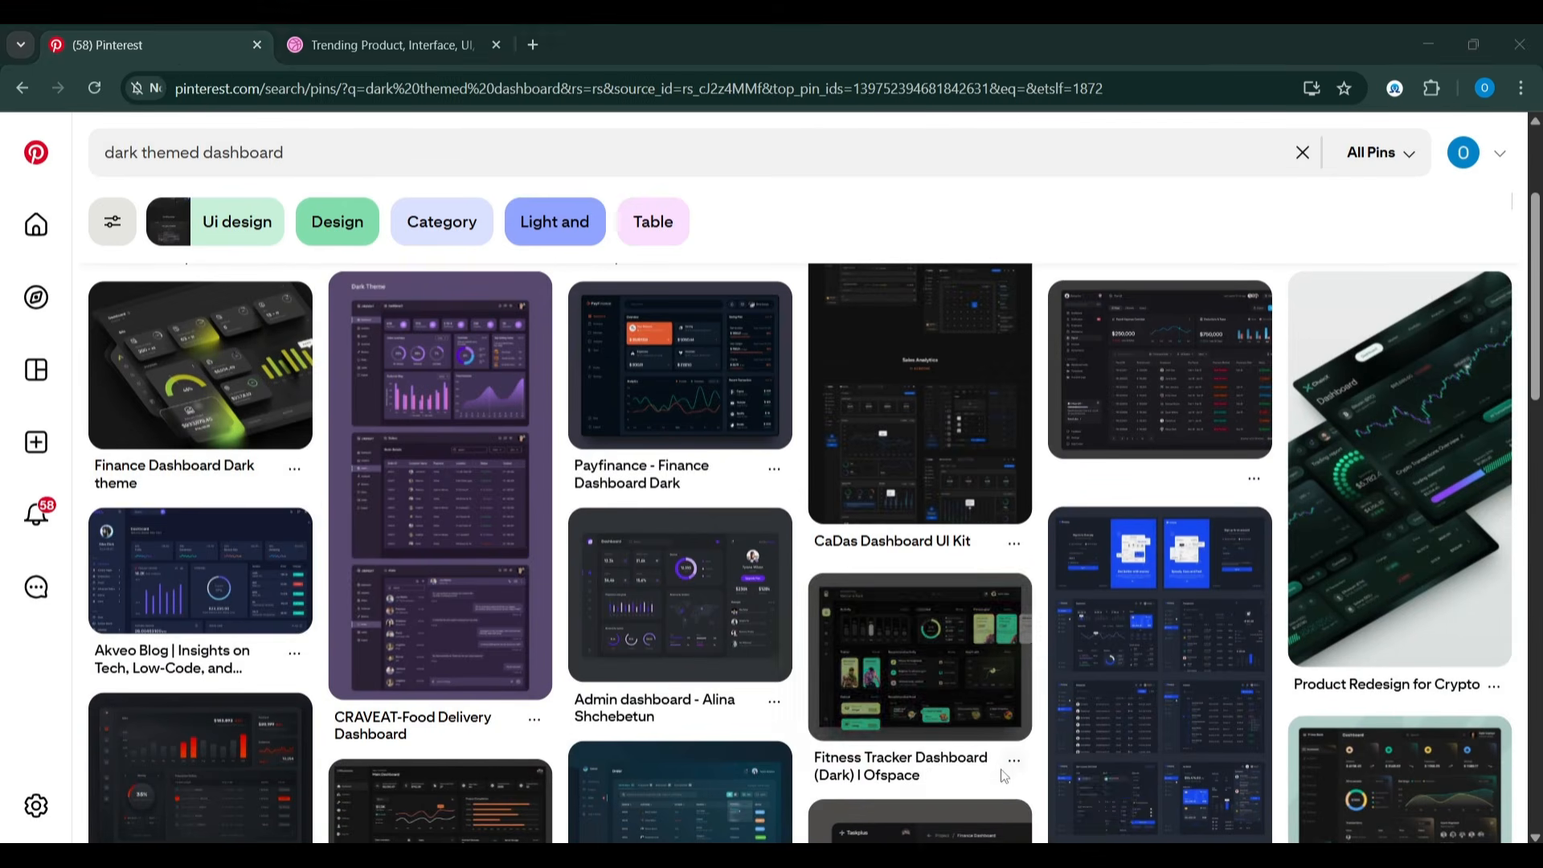
scroll(685, 304, "up", 4)
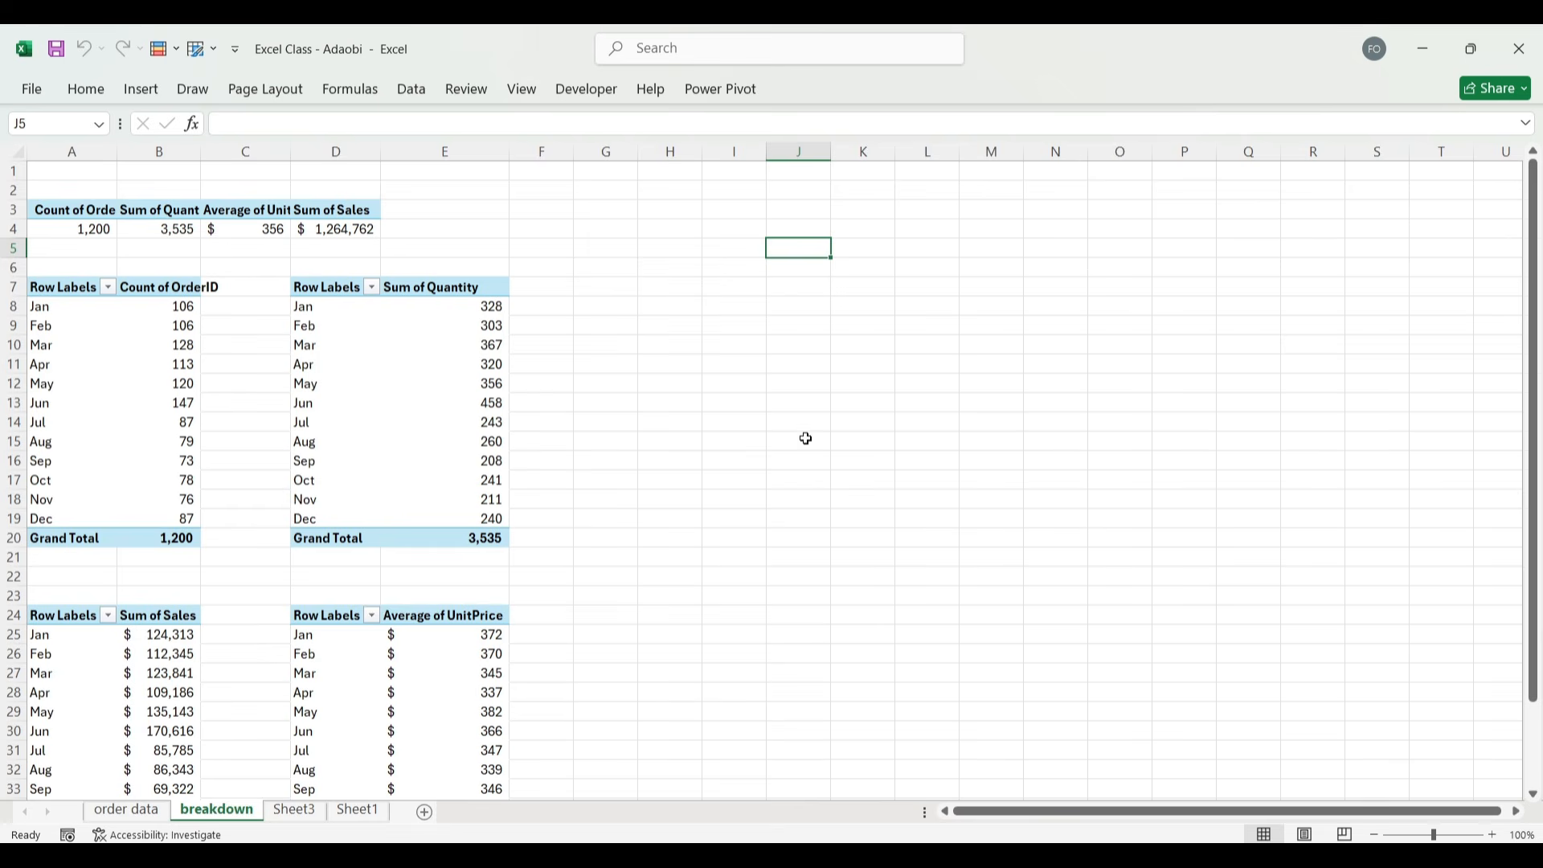
Return to Pinterest in Chrome, browse the dark dashboard results, and open and inspect the "Cryptocurrency Dashboard | Dark theme" pin.
mouse_move(804, 857)
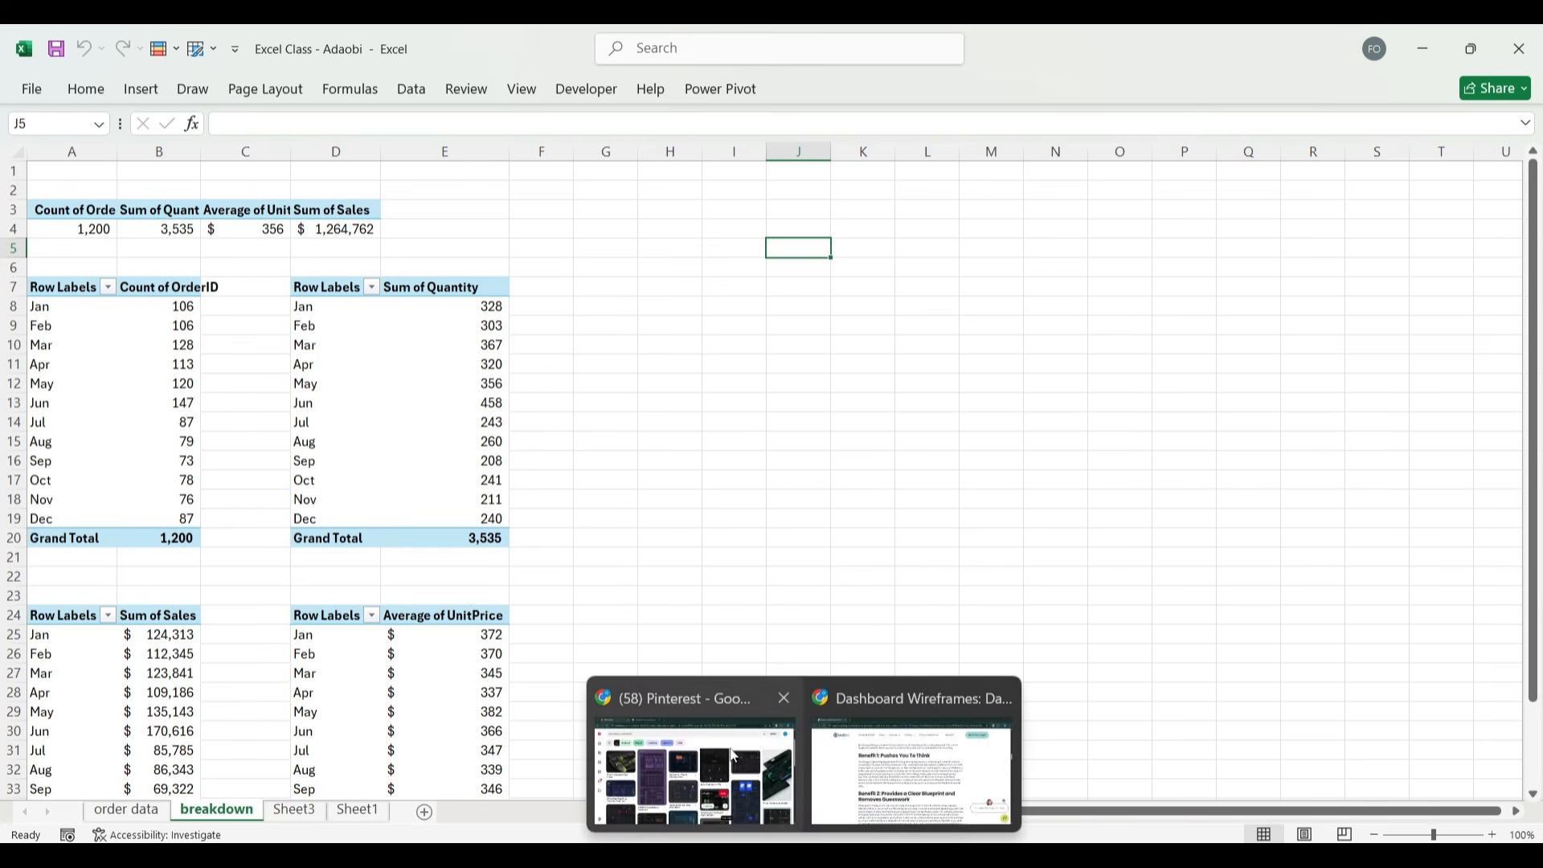
left_click(732, 760)
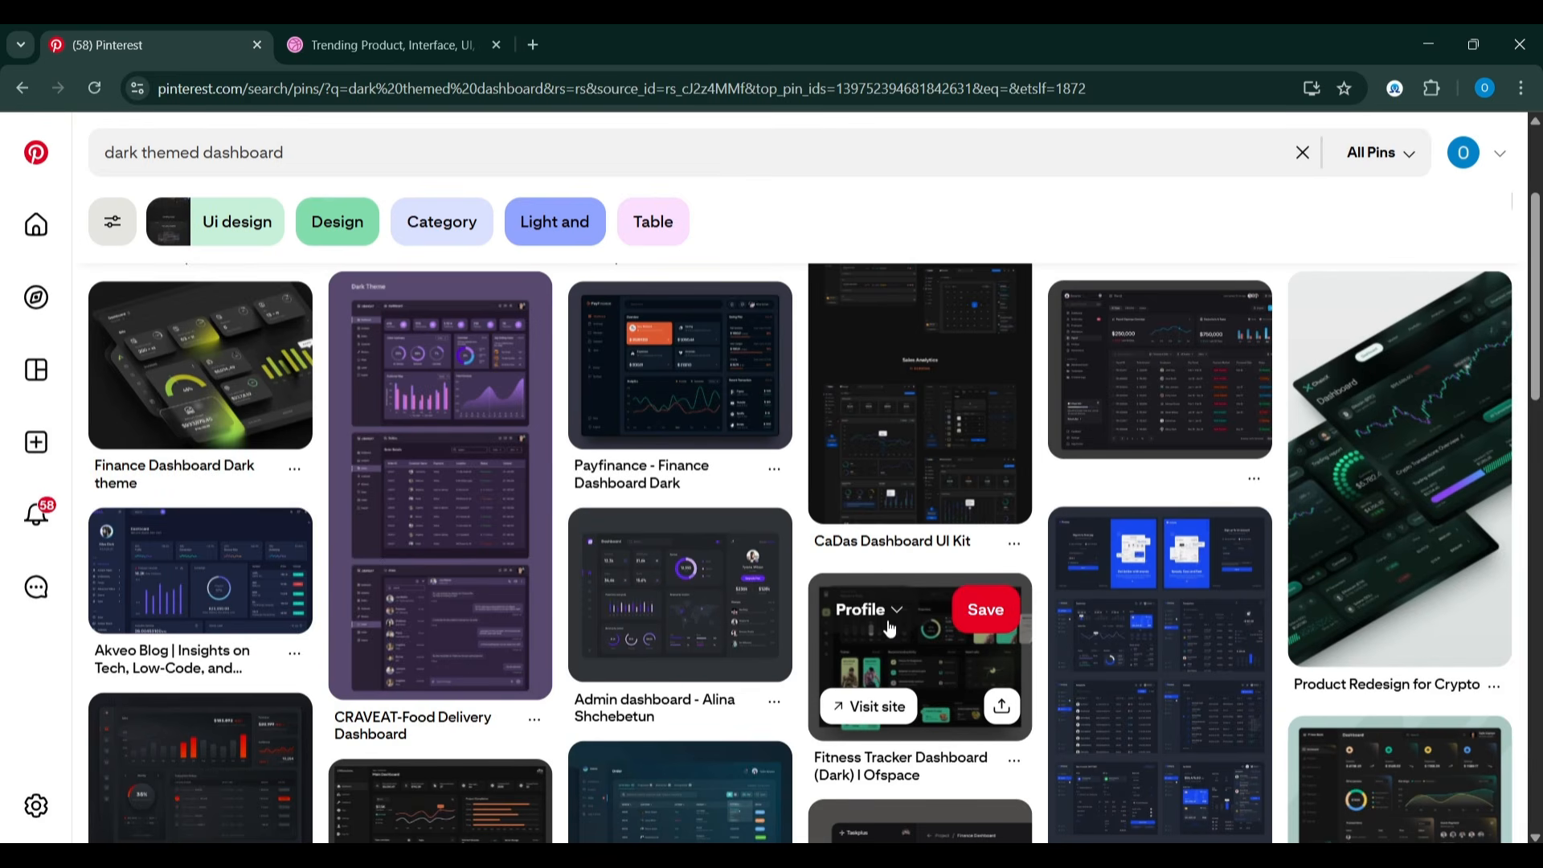
scroll(890, 629, "down", 9)
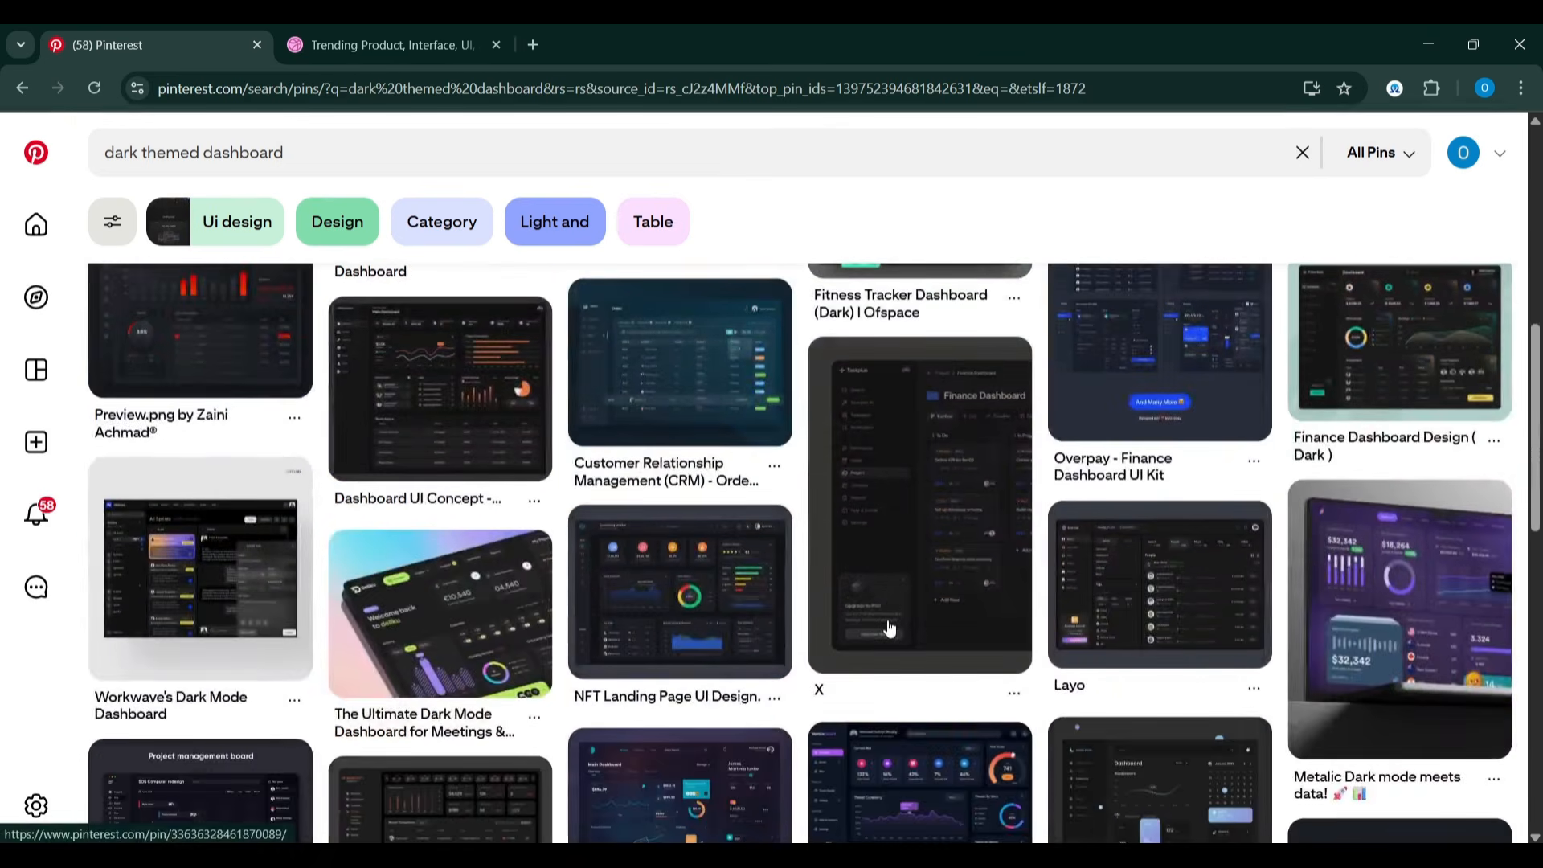
scroll(889, 629, "down", 1)
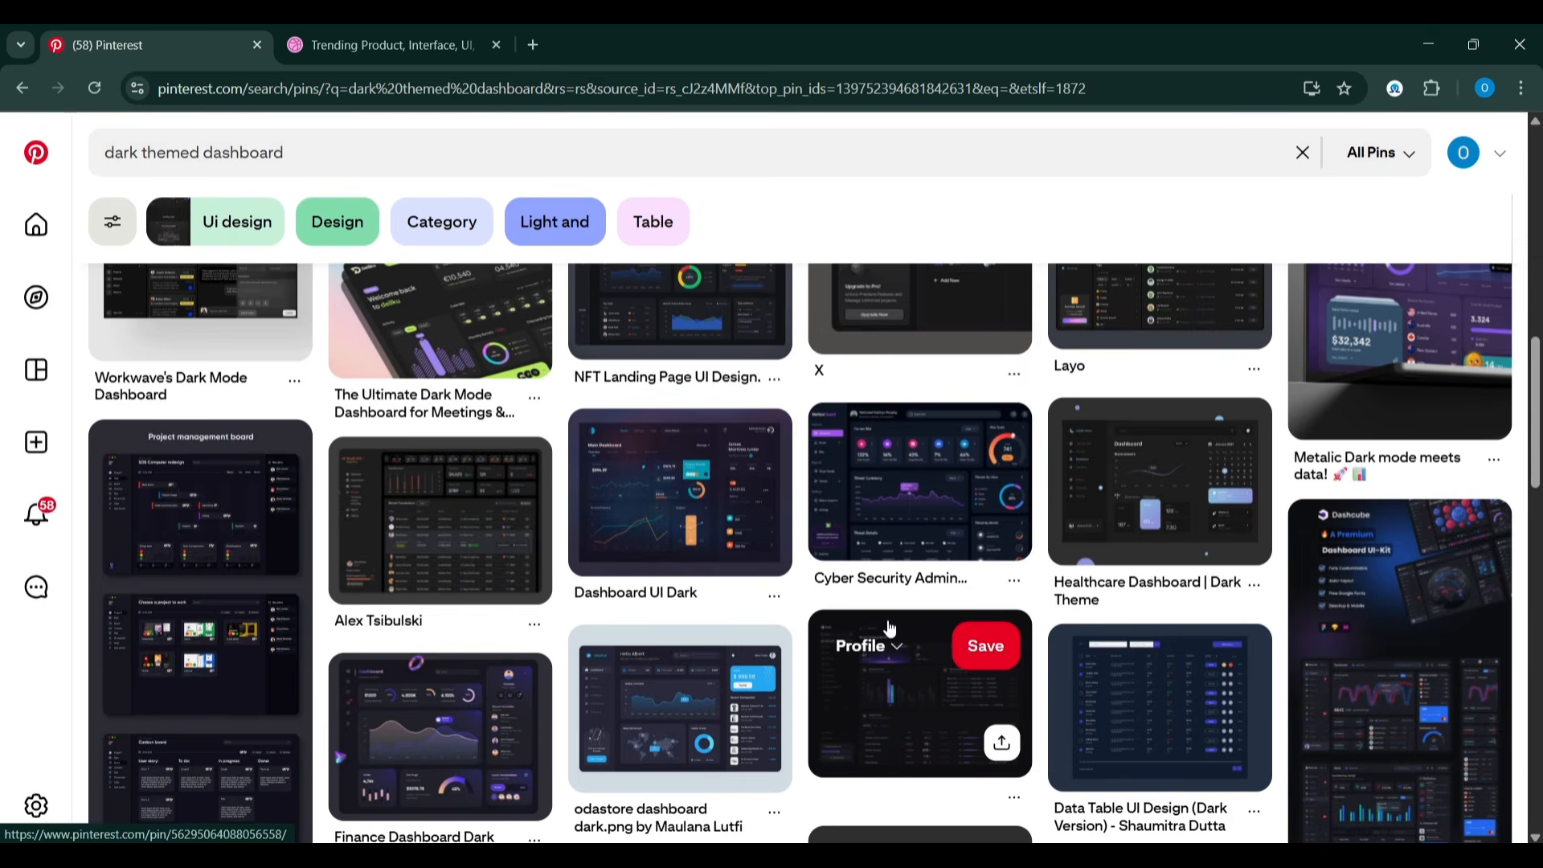
scroll(890, 628, "down", 4)
scroll(889, 627, "down", 5)
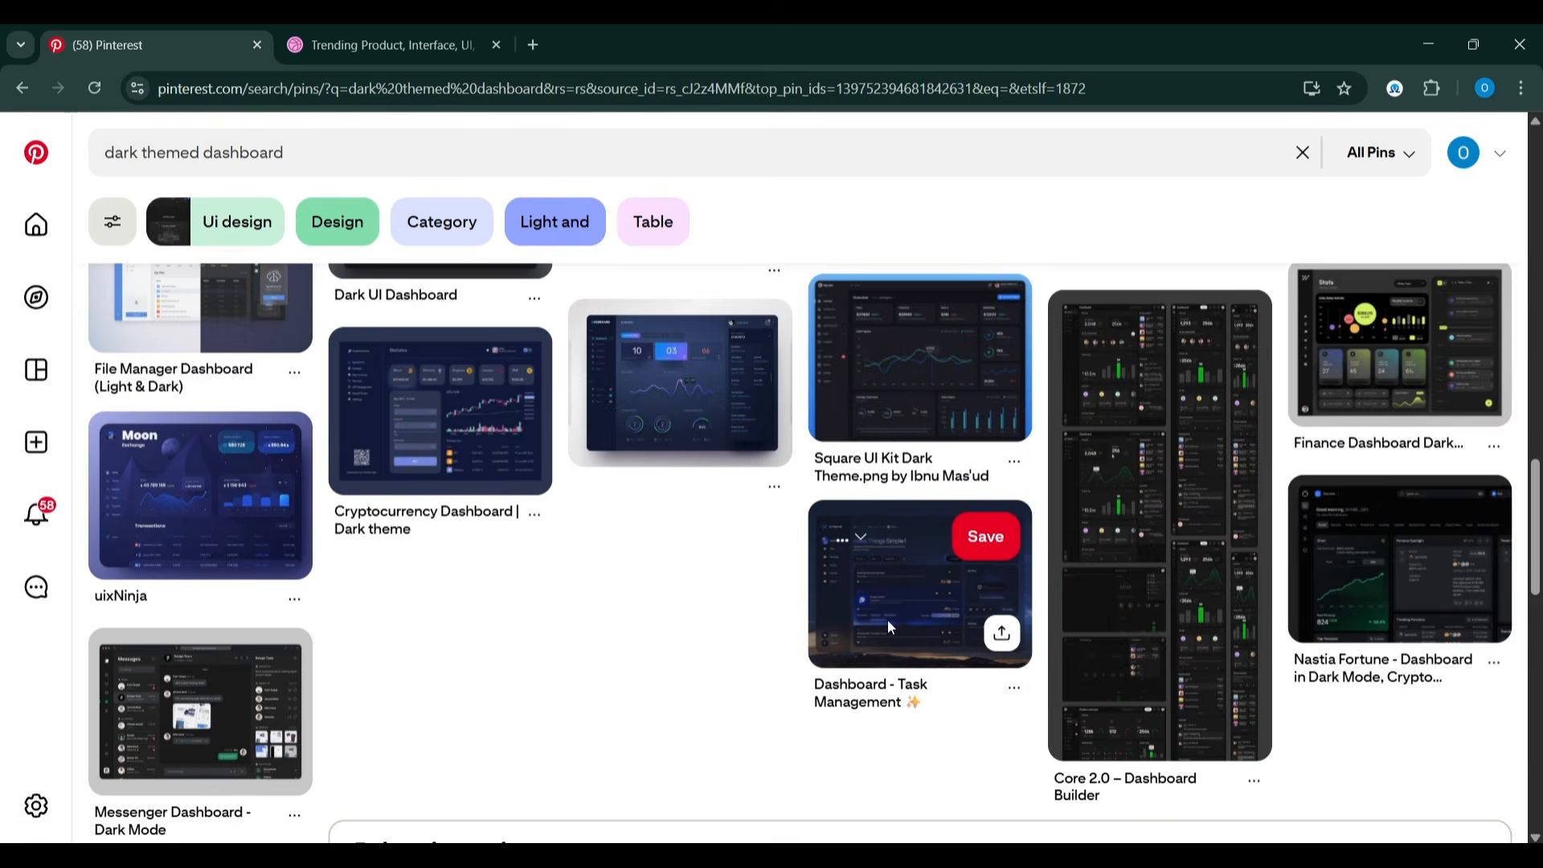
left_click(458, 422)
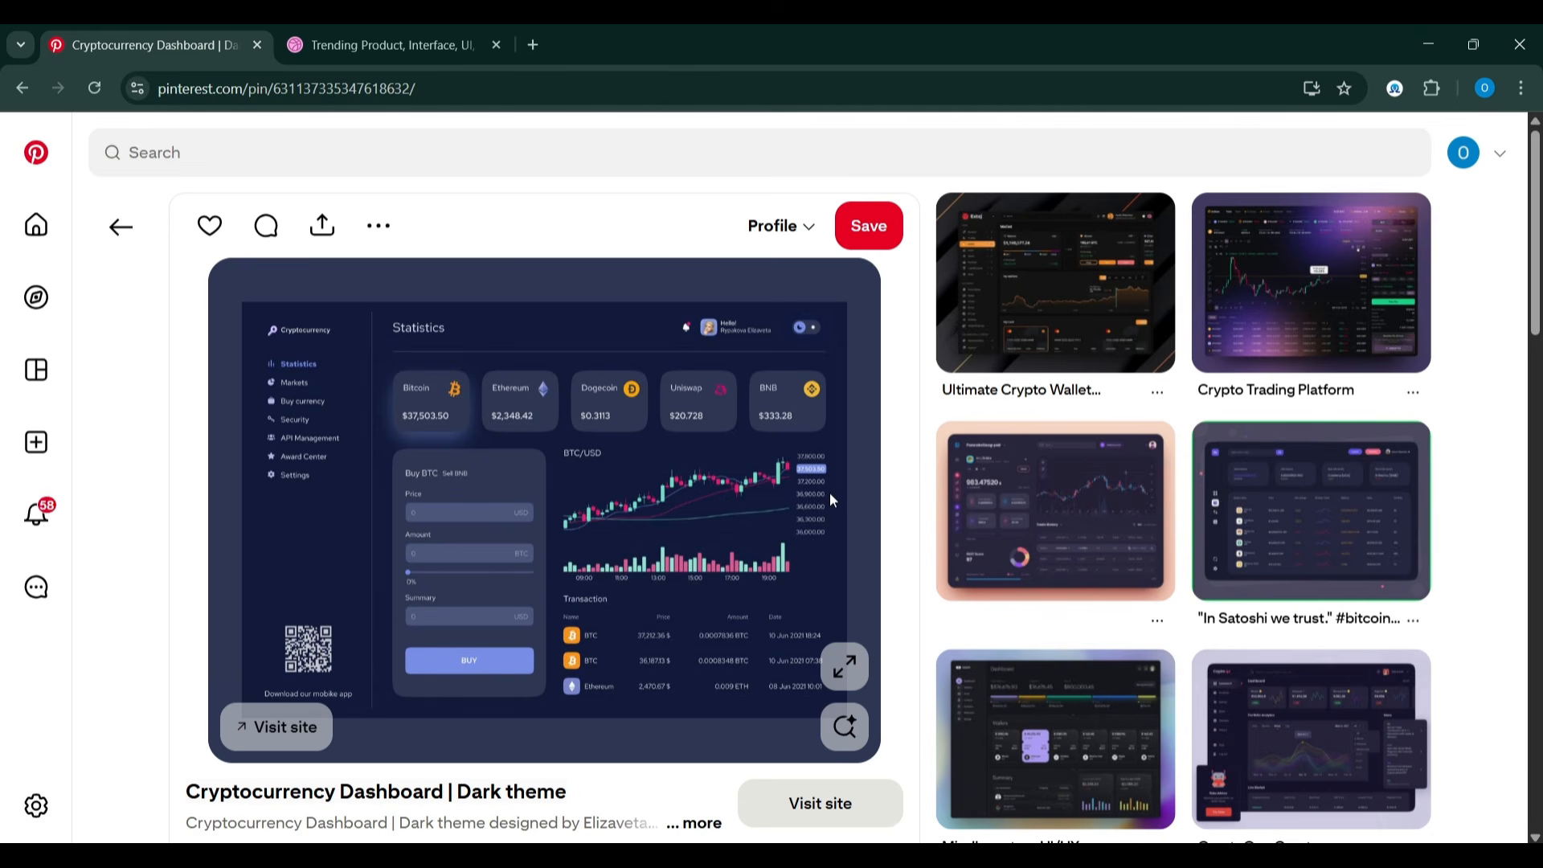
scroll(830, 497, "down", 4)
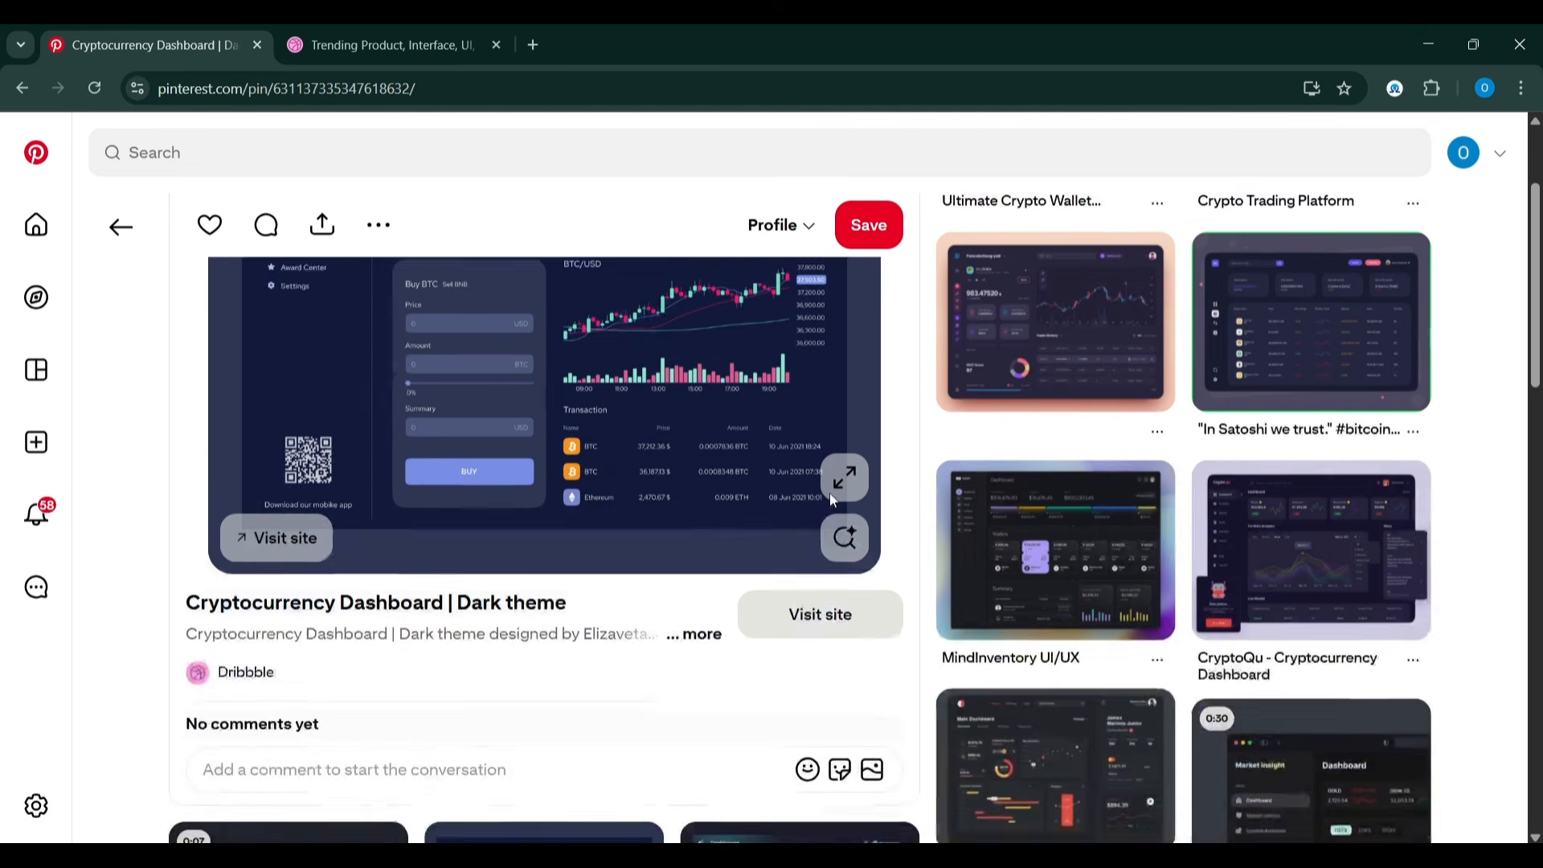
scroll(831, 499, "up", 2)
scroll(832, 502, "up", 2)
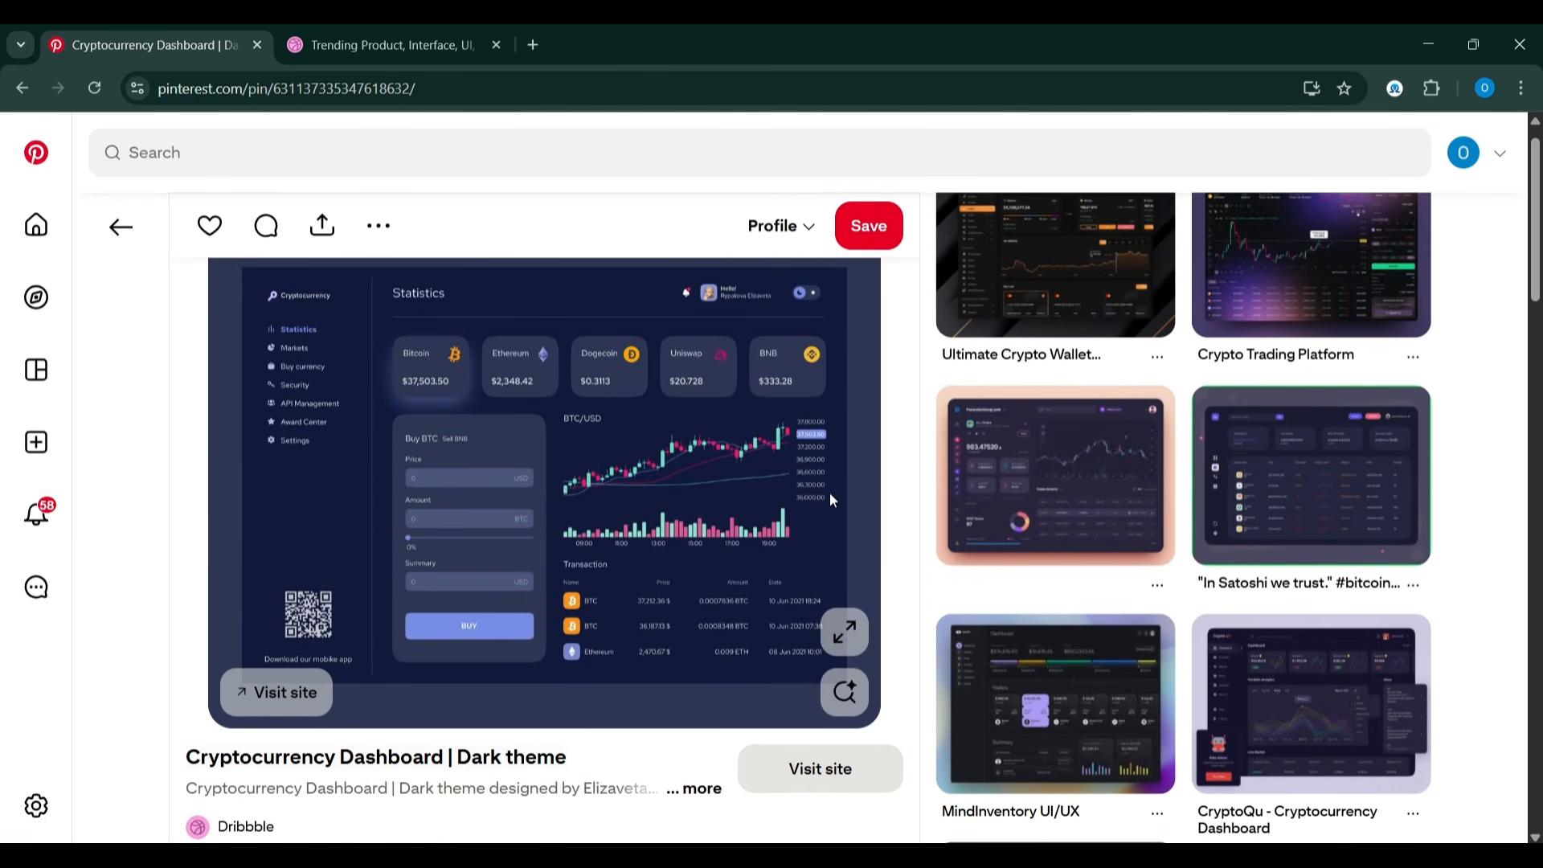
scroll(830, 500, "up", 1)
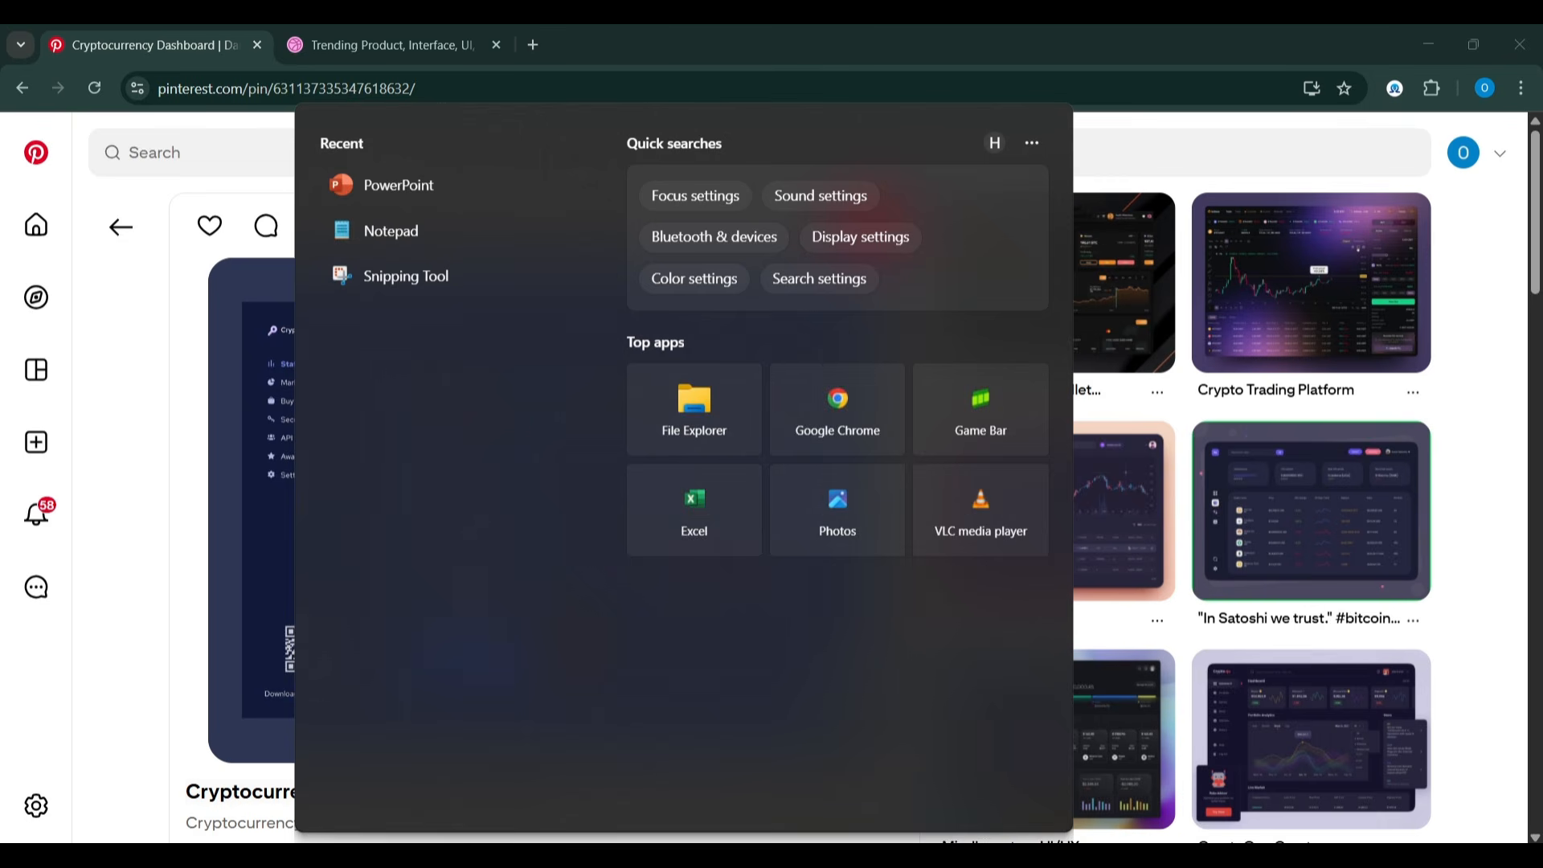
Capture a rectangular screenshot of the cryptocurrency dashboard image with Snipping Tool, then minimize the Snipping Tool window.
type("A")
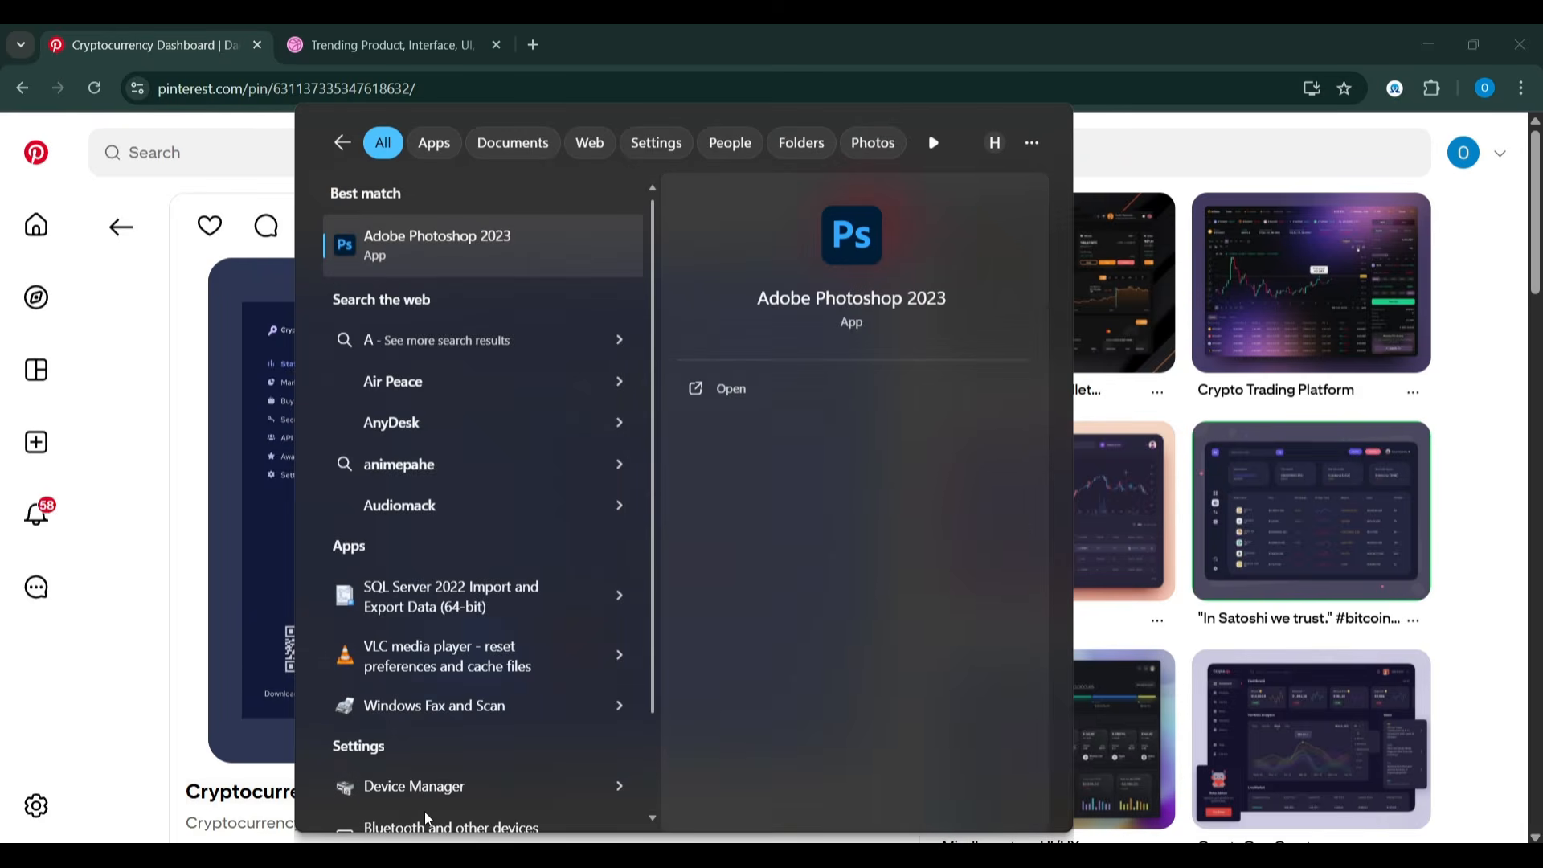
key("BackSpace")
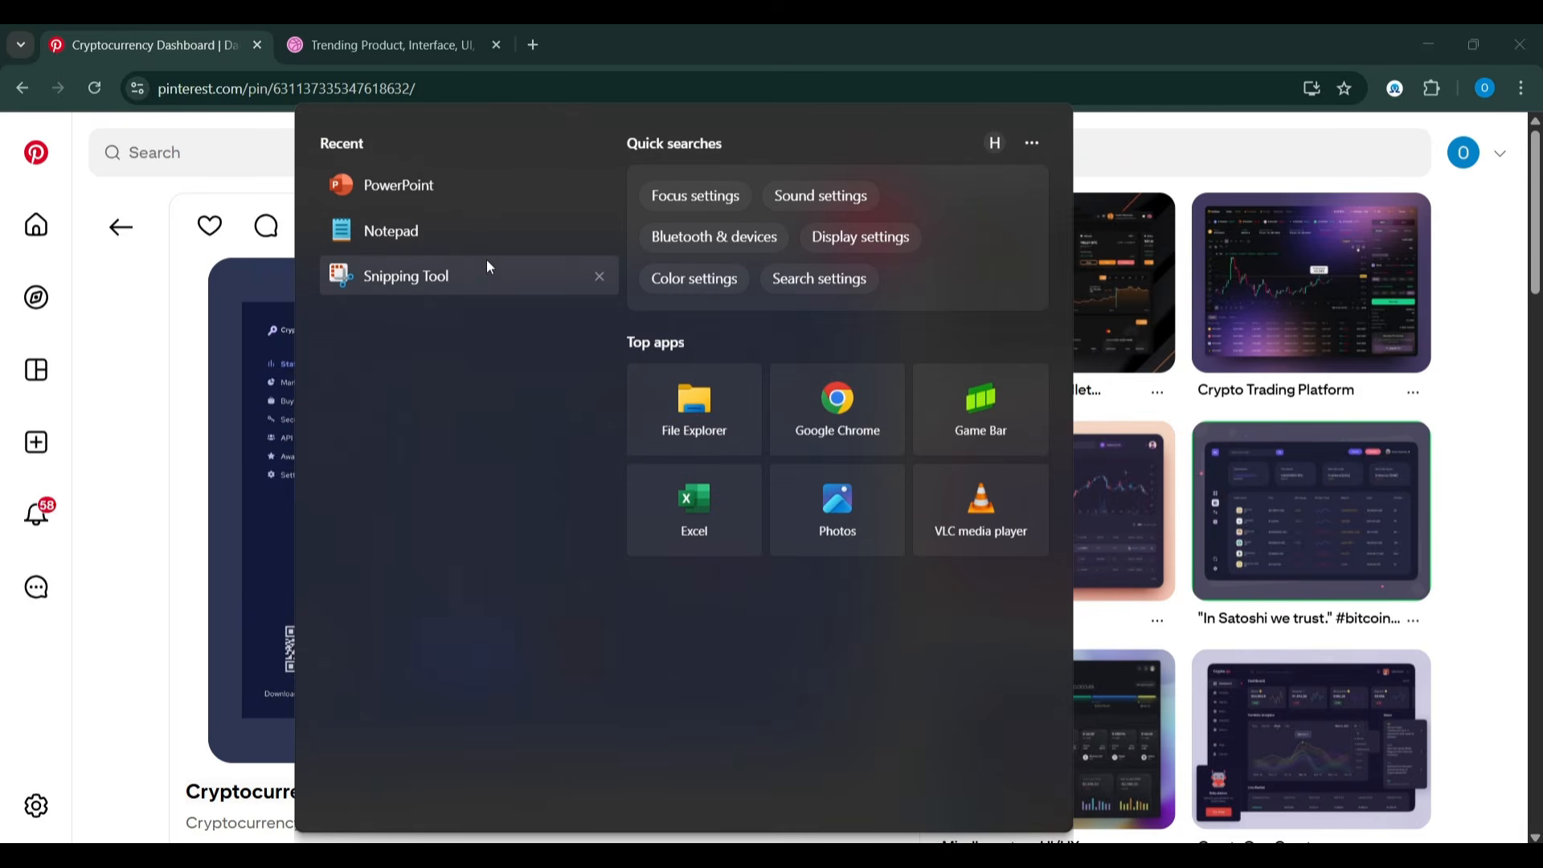
left_click(517, 264)
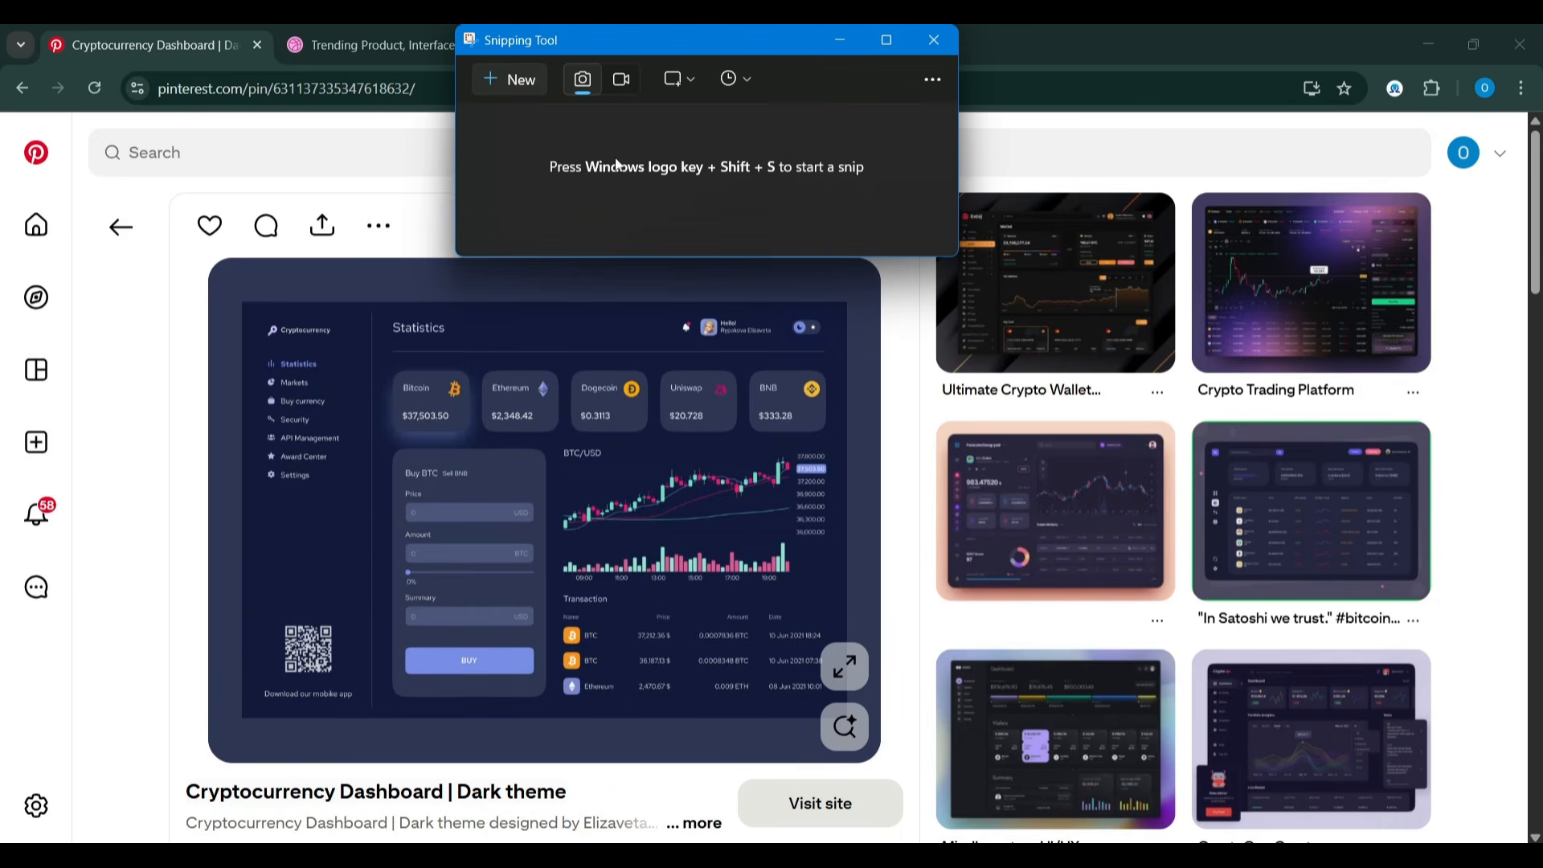
left_click(509, 79)
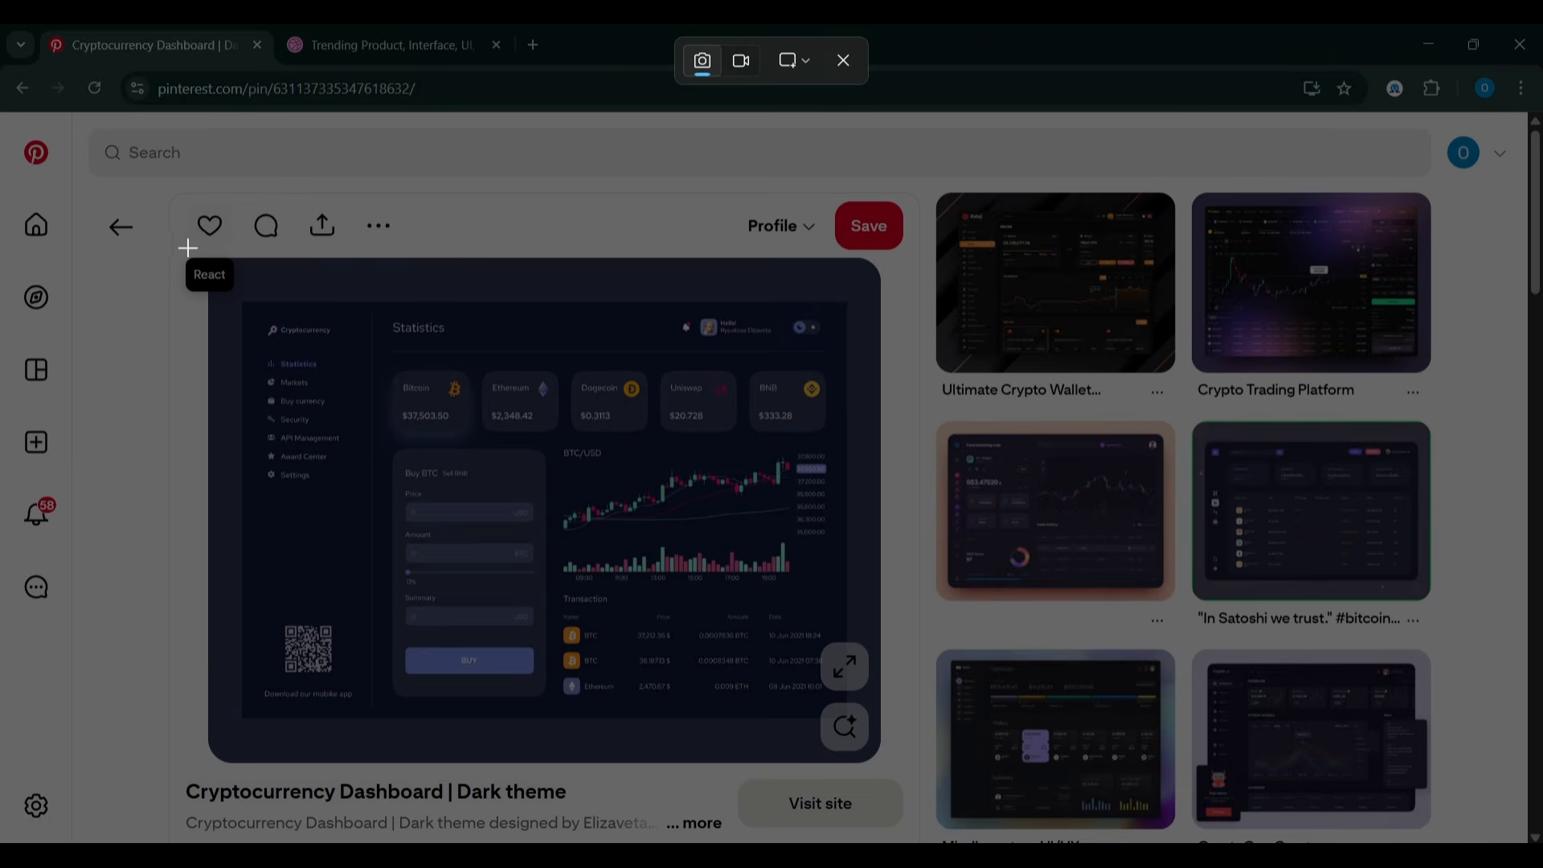
left_click_drag(168, 217, 937, 501)
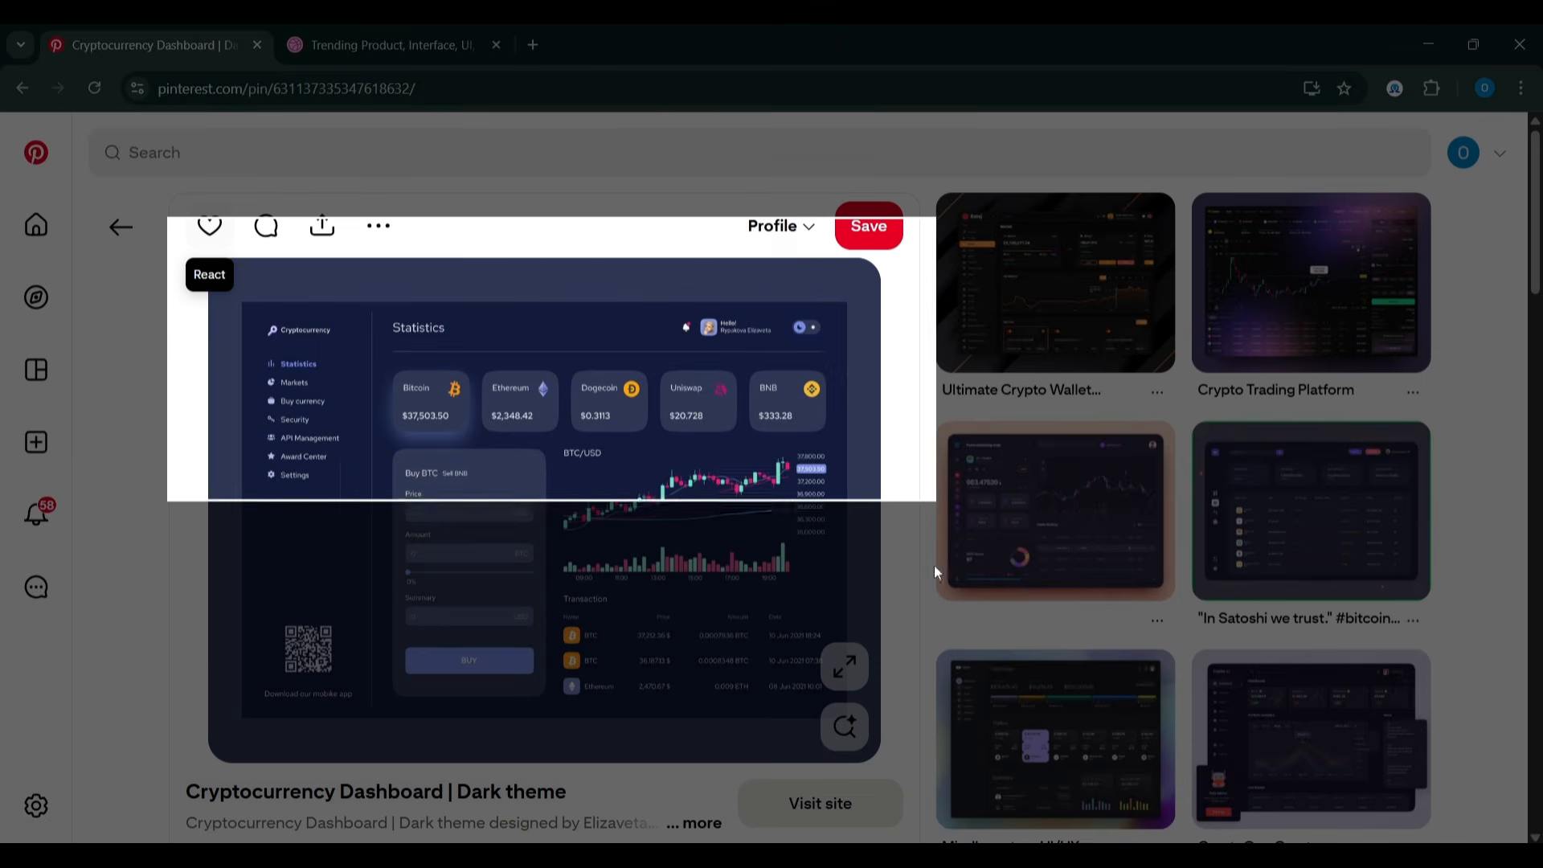
left_click_drag(934, 571, 915, 783)
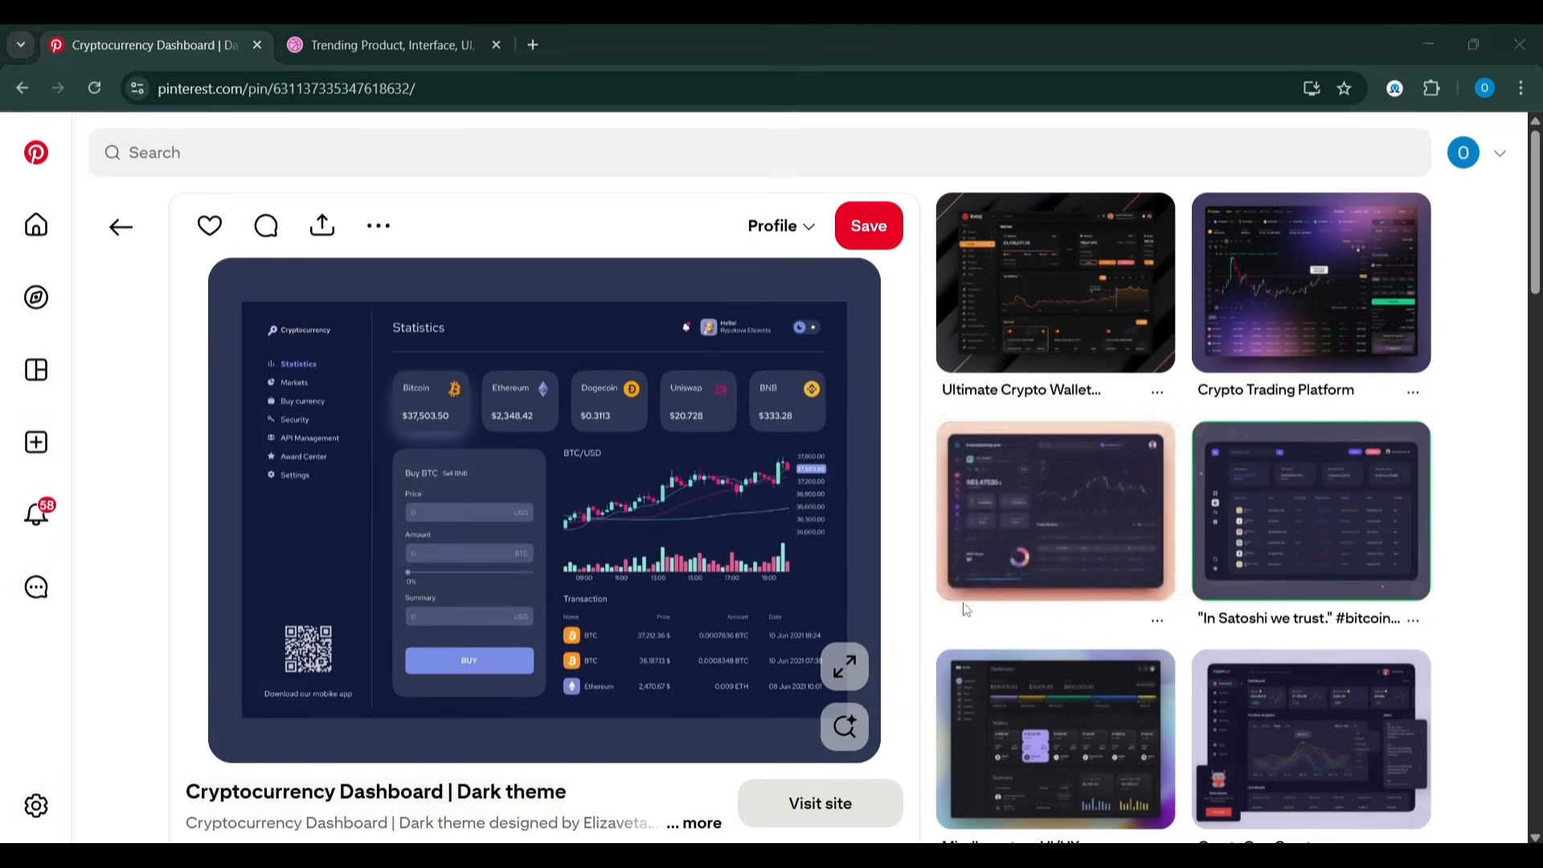
mouse_move(979, 602)
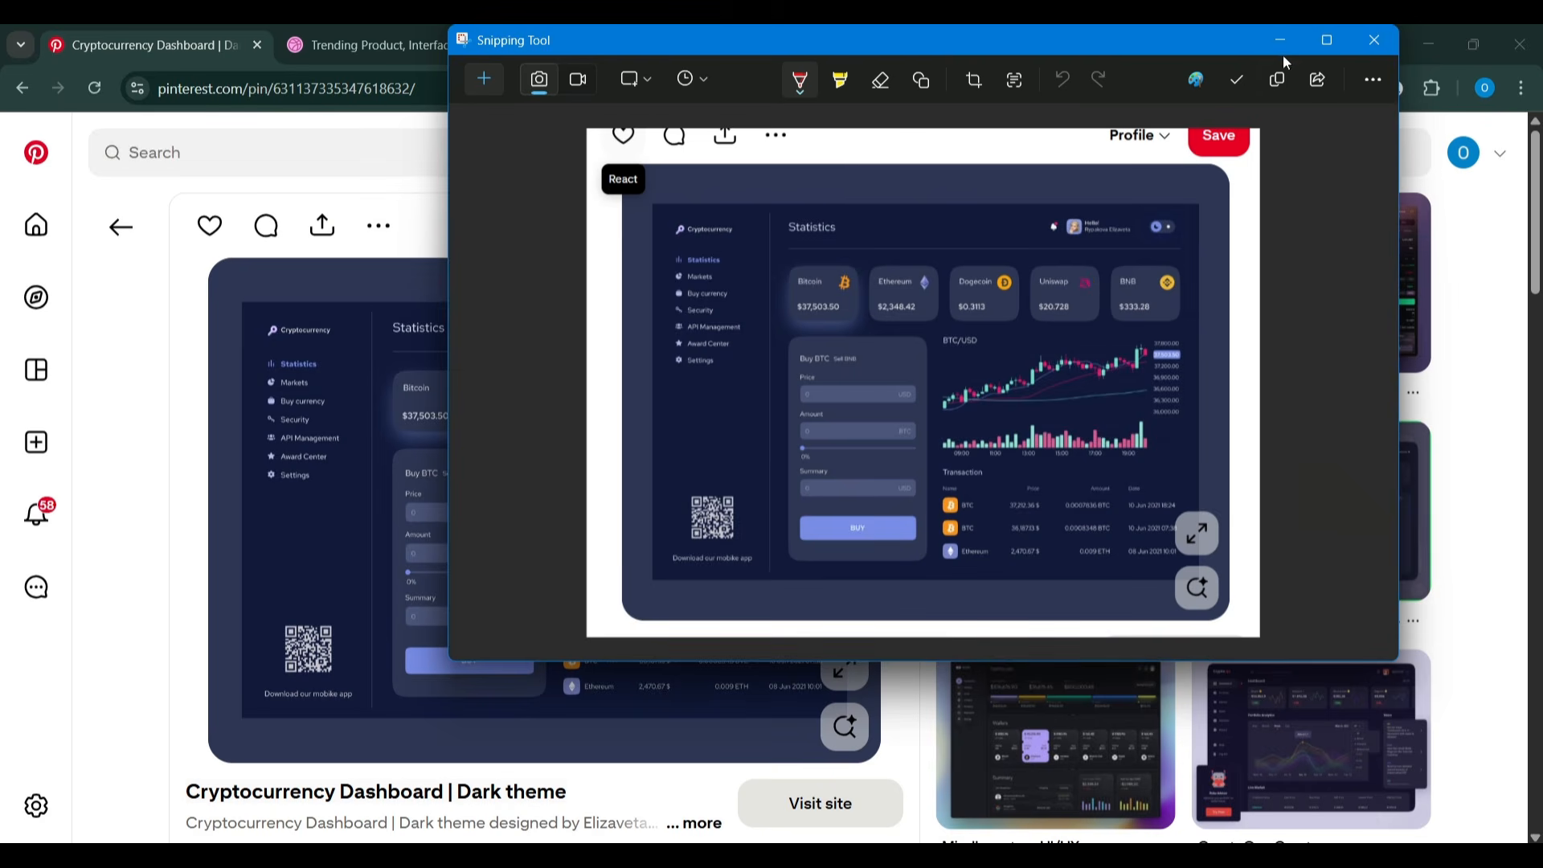
left_click(1282, 40)
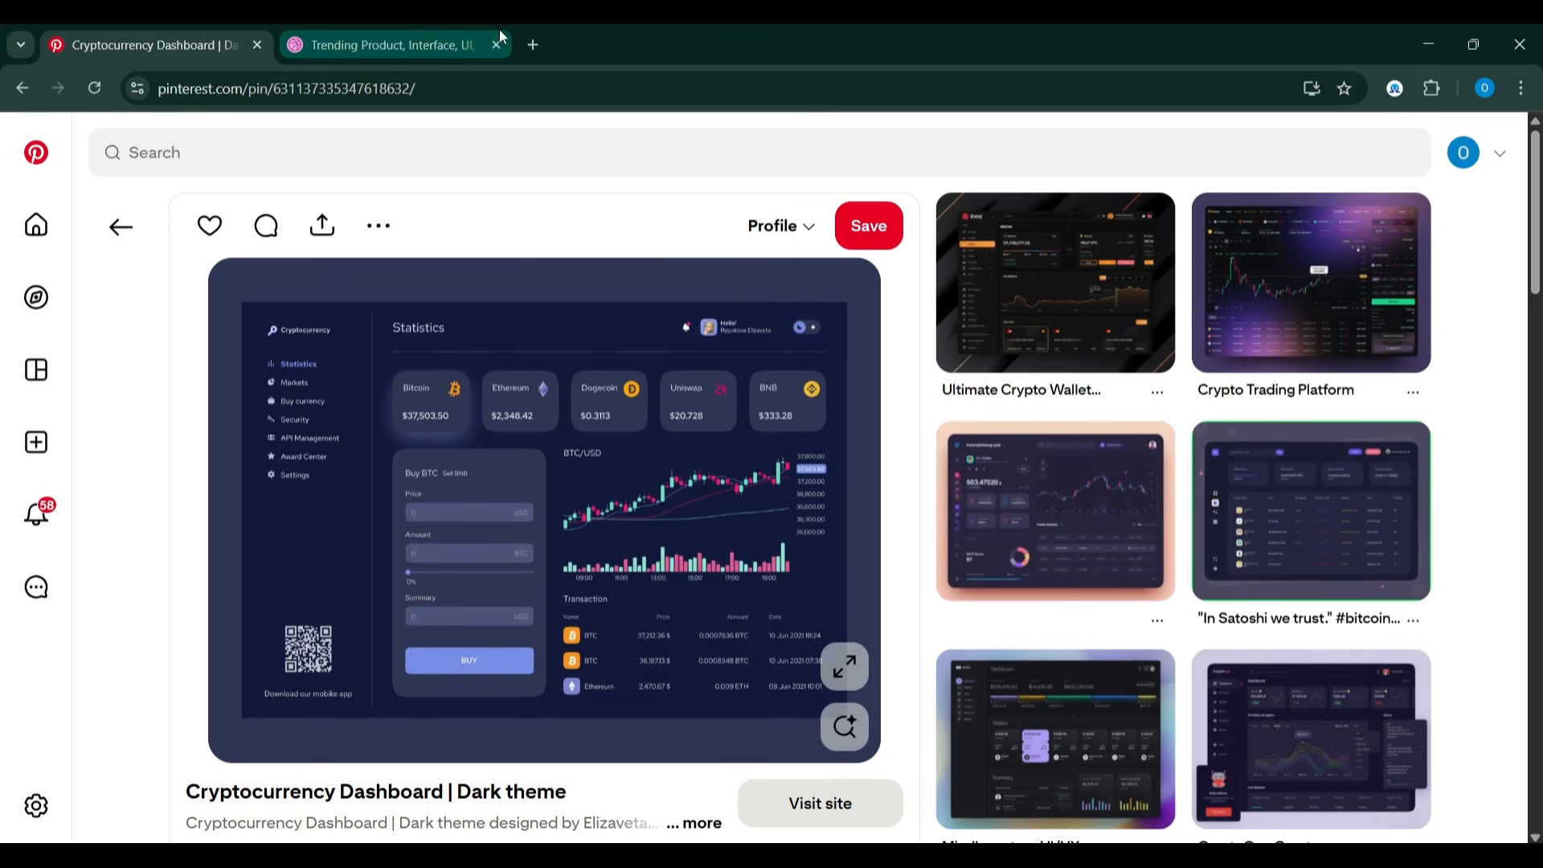
Open imagecolorpicker.com in a new browser tab and start choosing an own image, continuing past the support prompt.
left_click(534, 44)
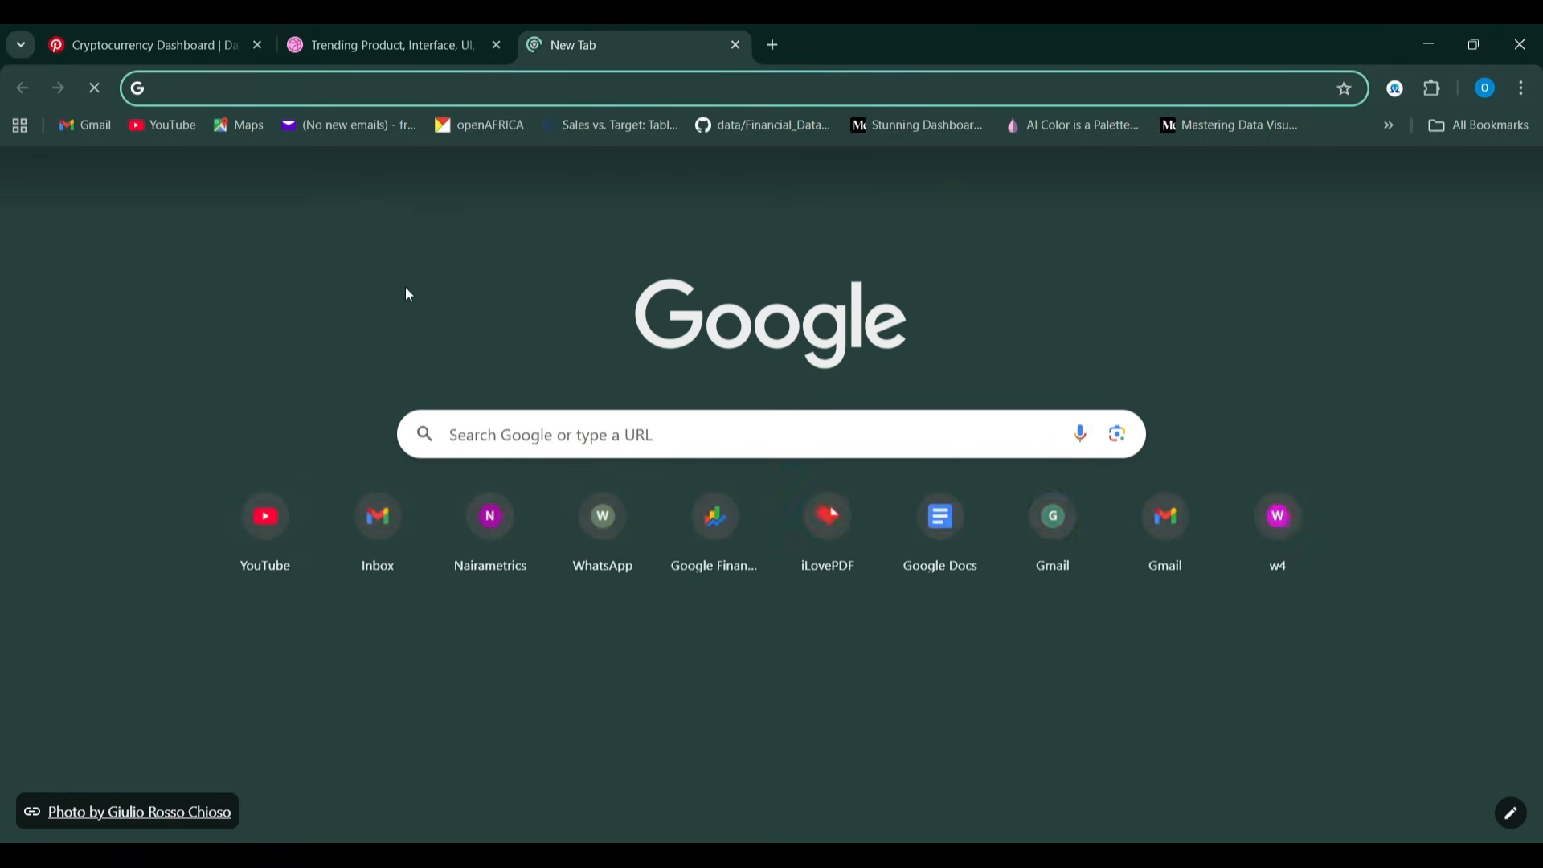
type("i")
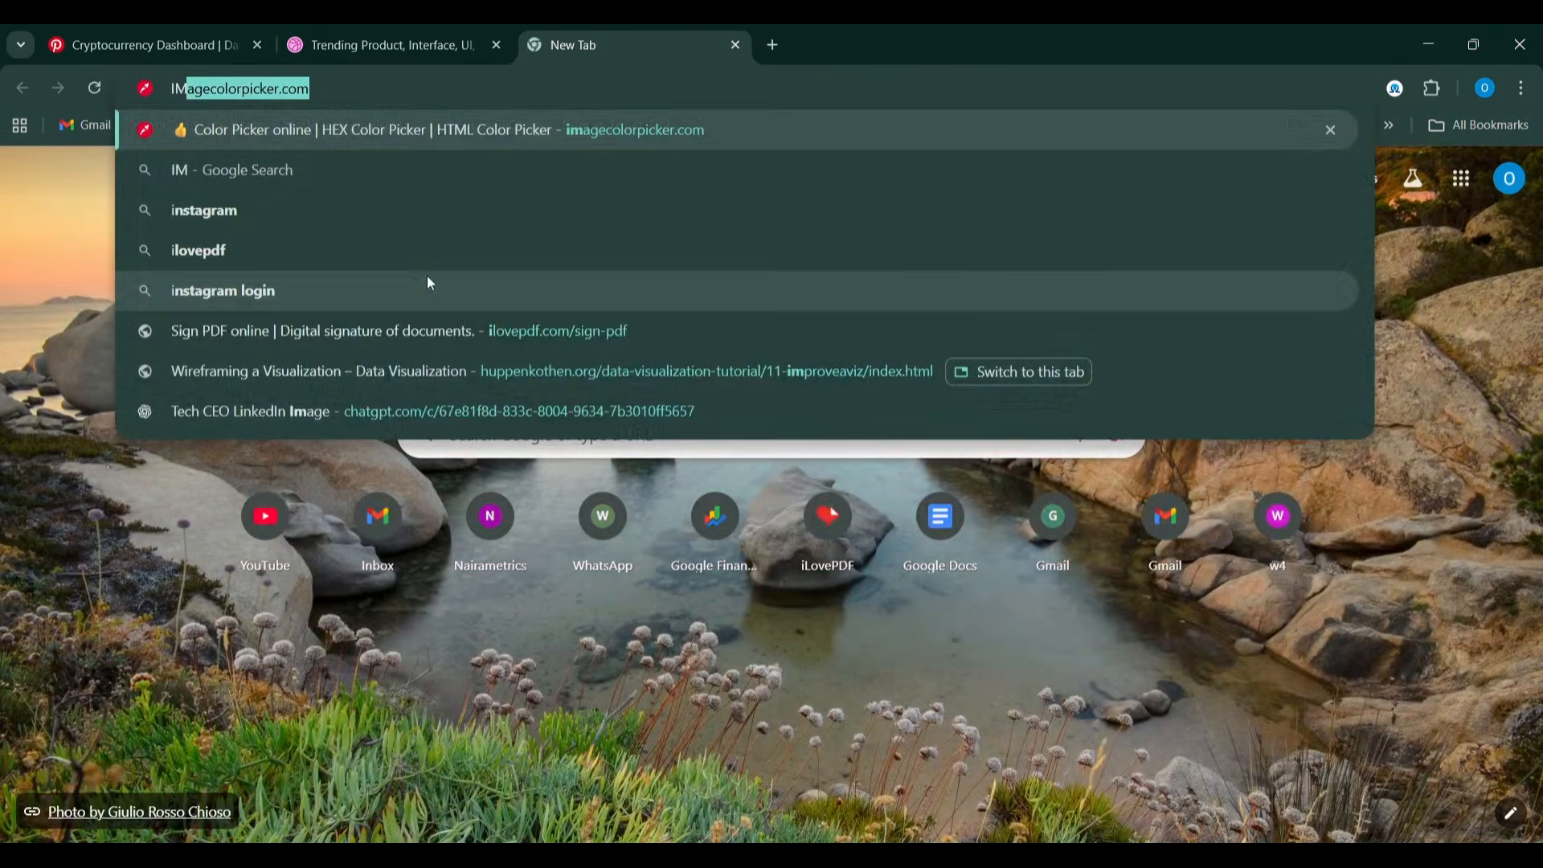
key("Return")
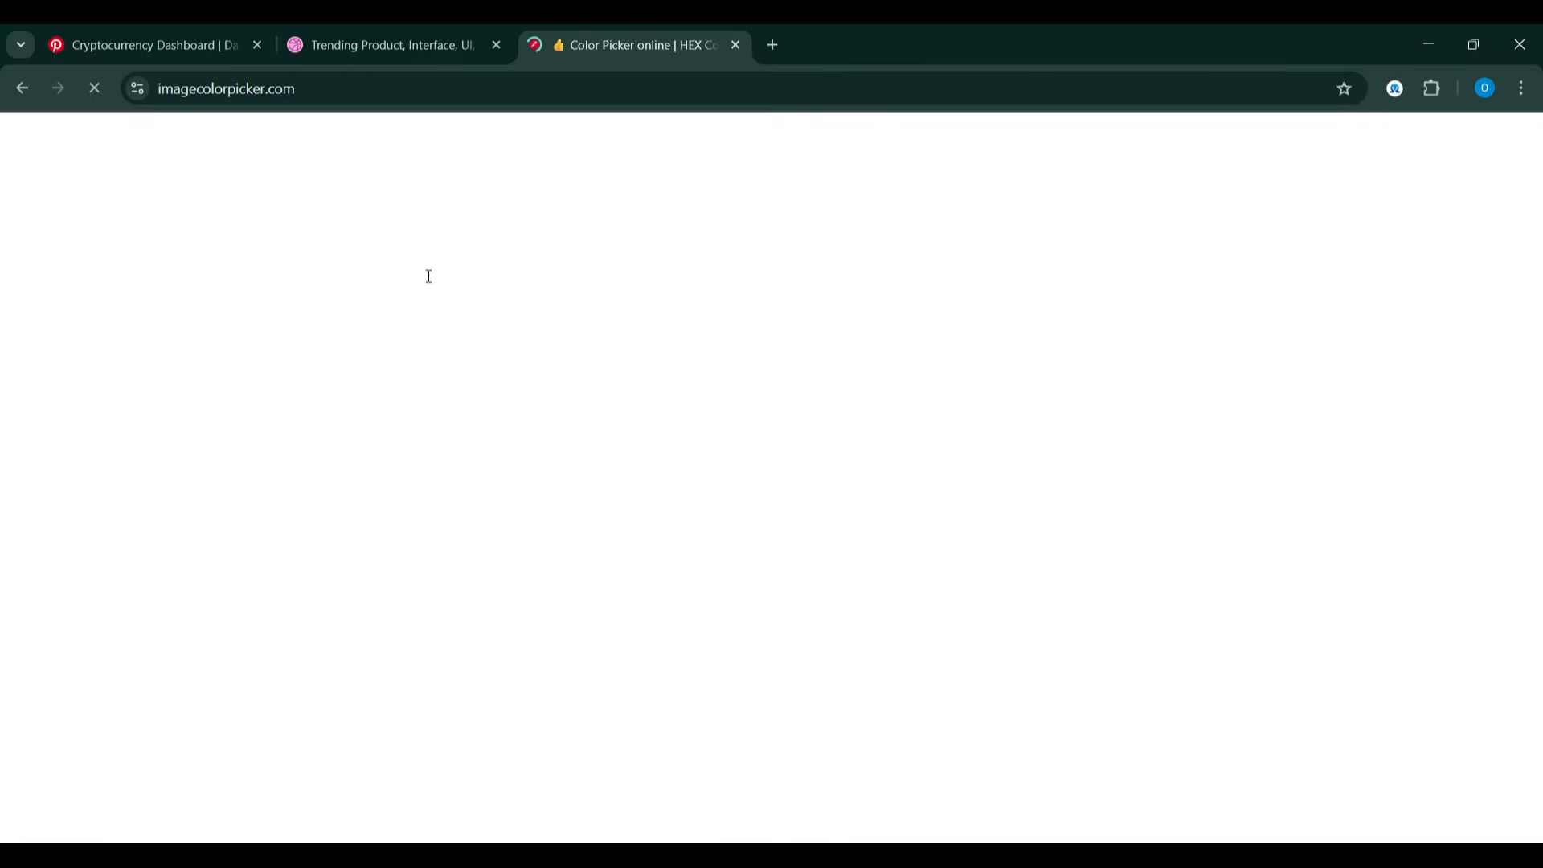
scroll(612, 327, "down", 9)
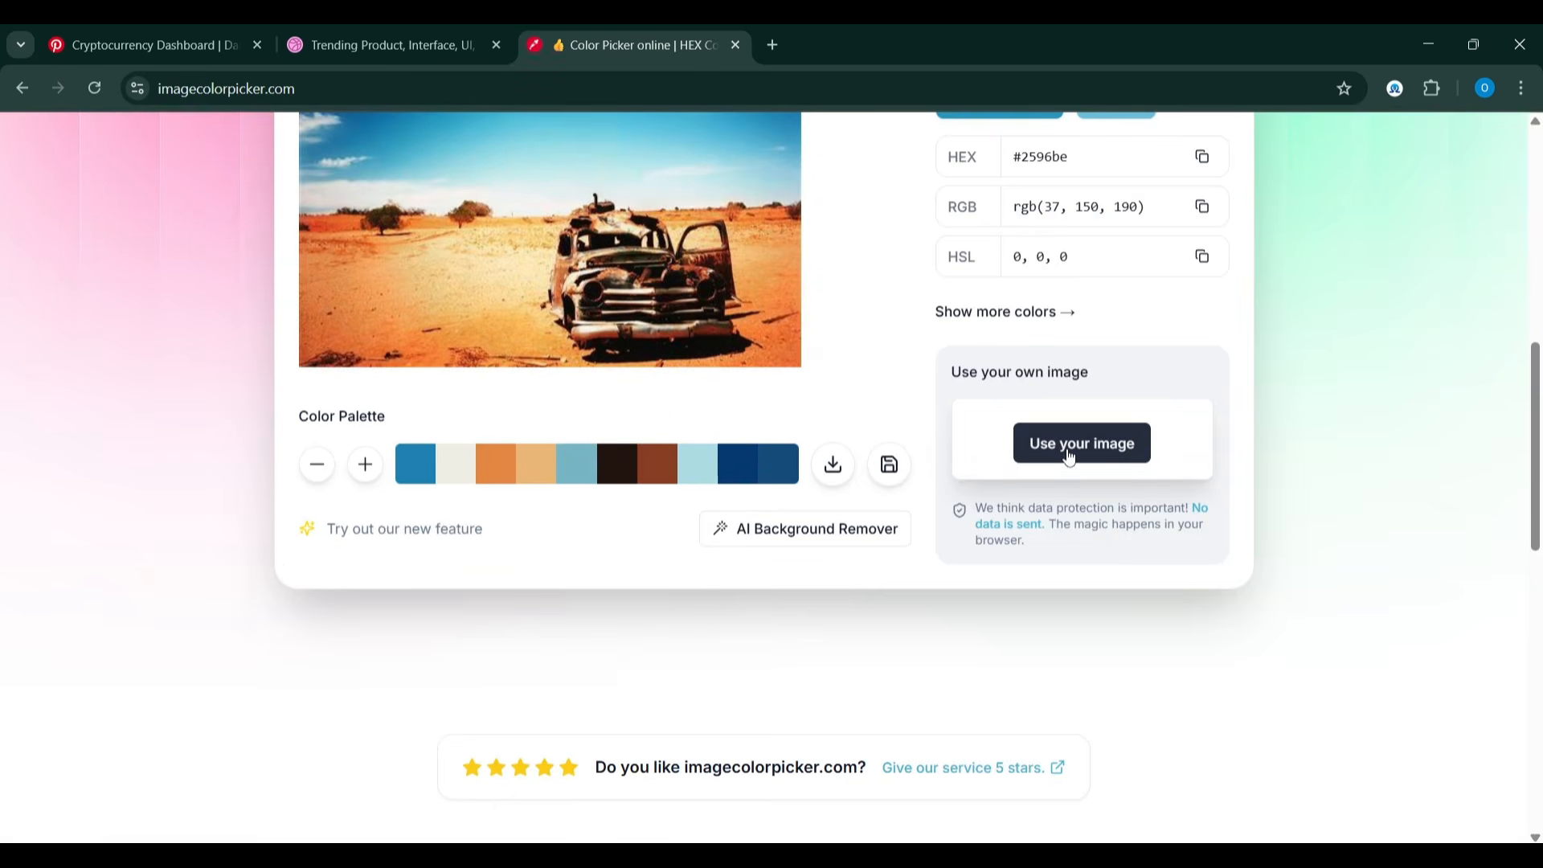
left_click(1069, 458)
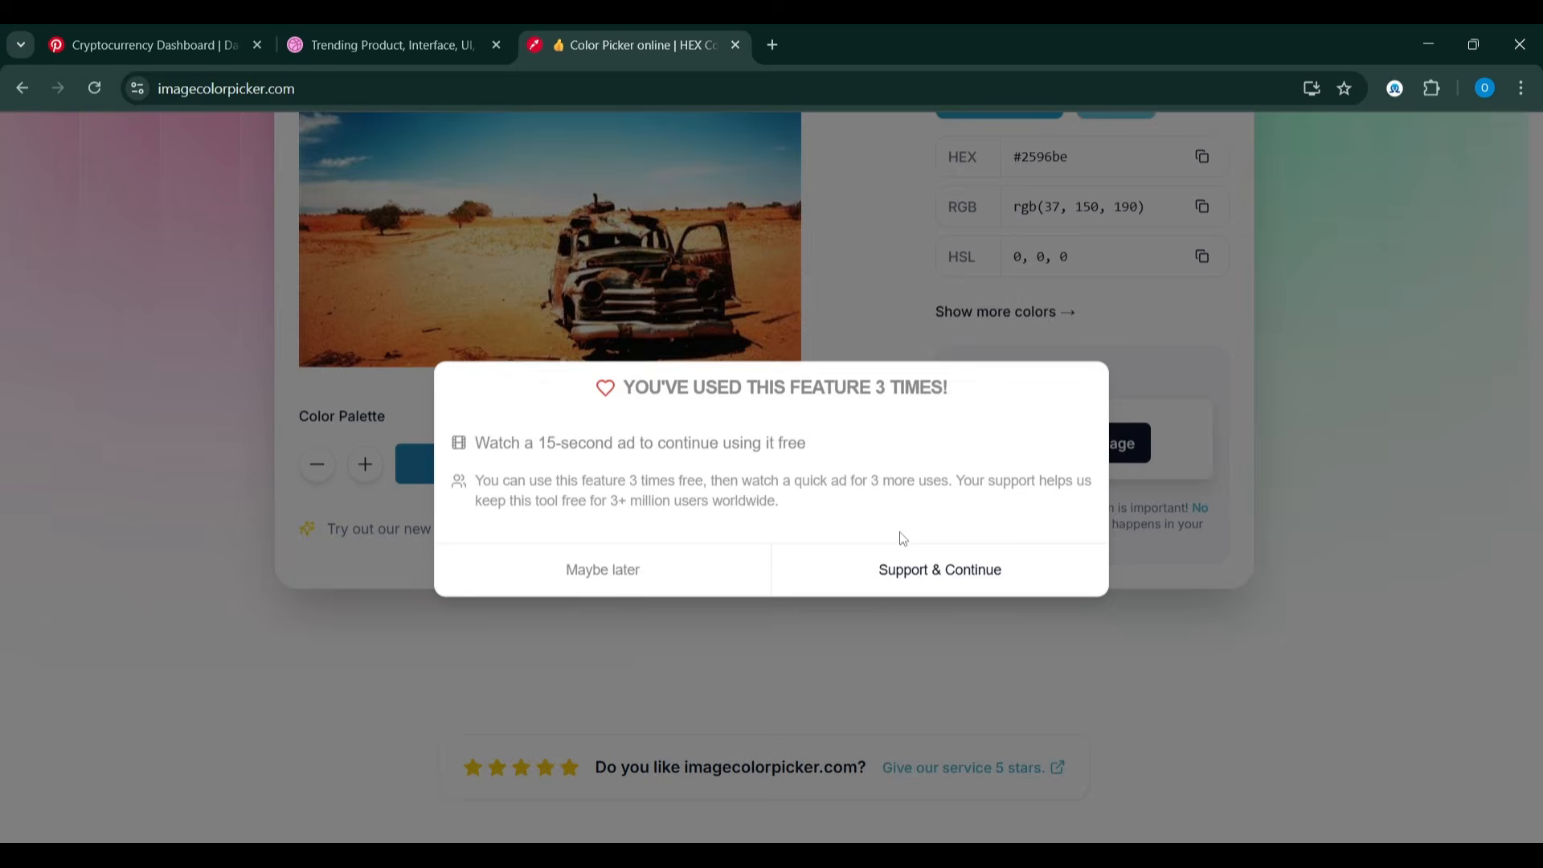
left_click(904, 553)
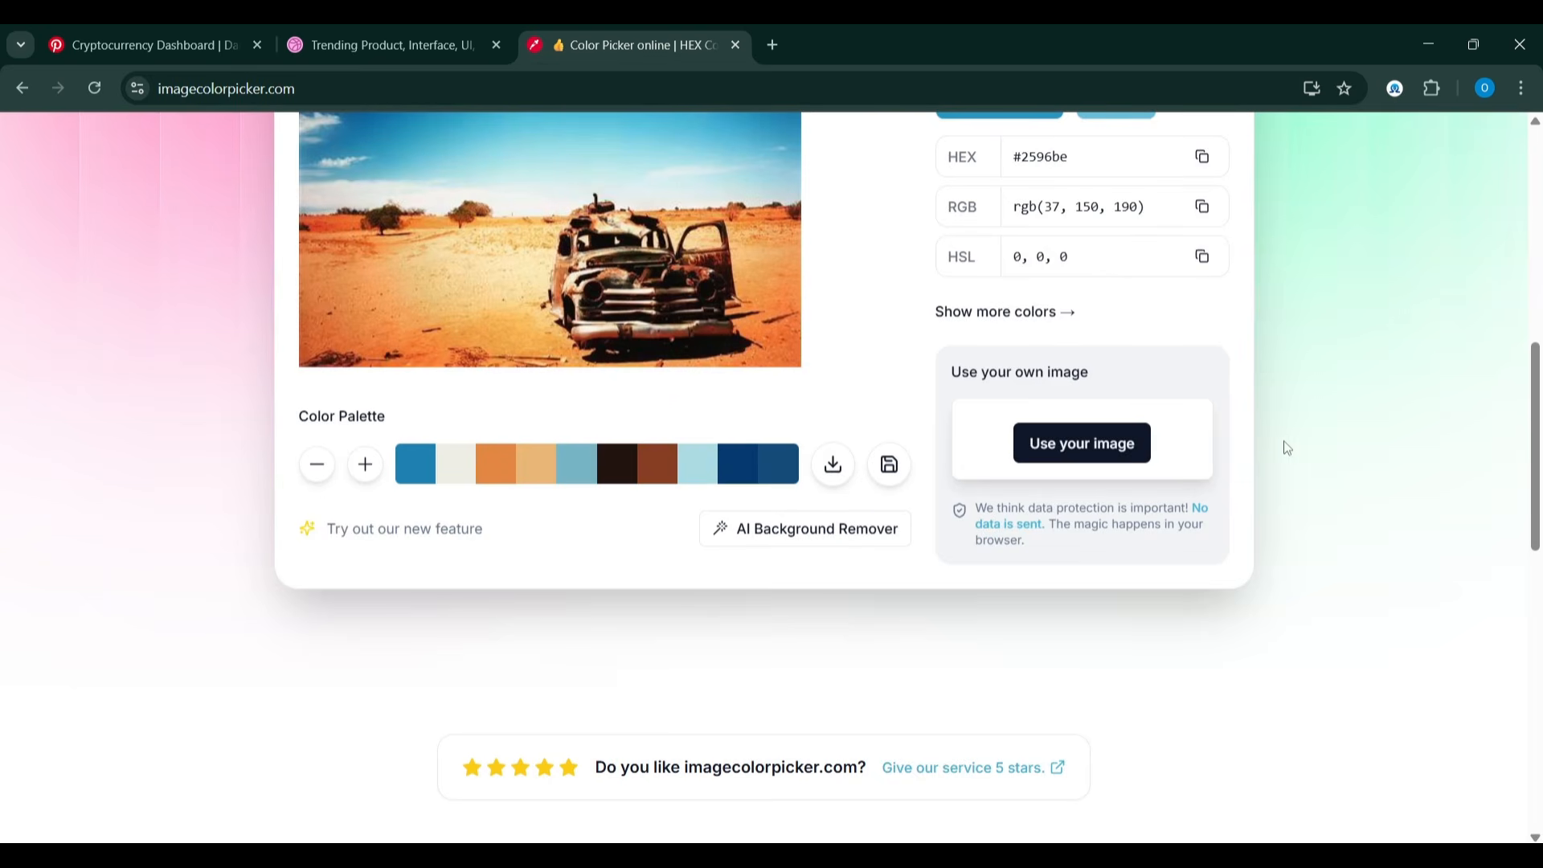
left_click(1098, 466)
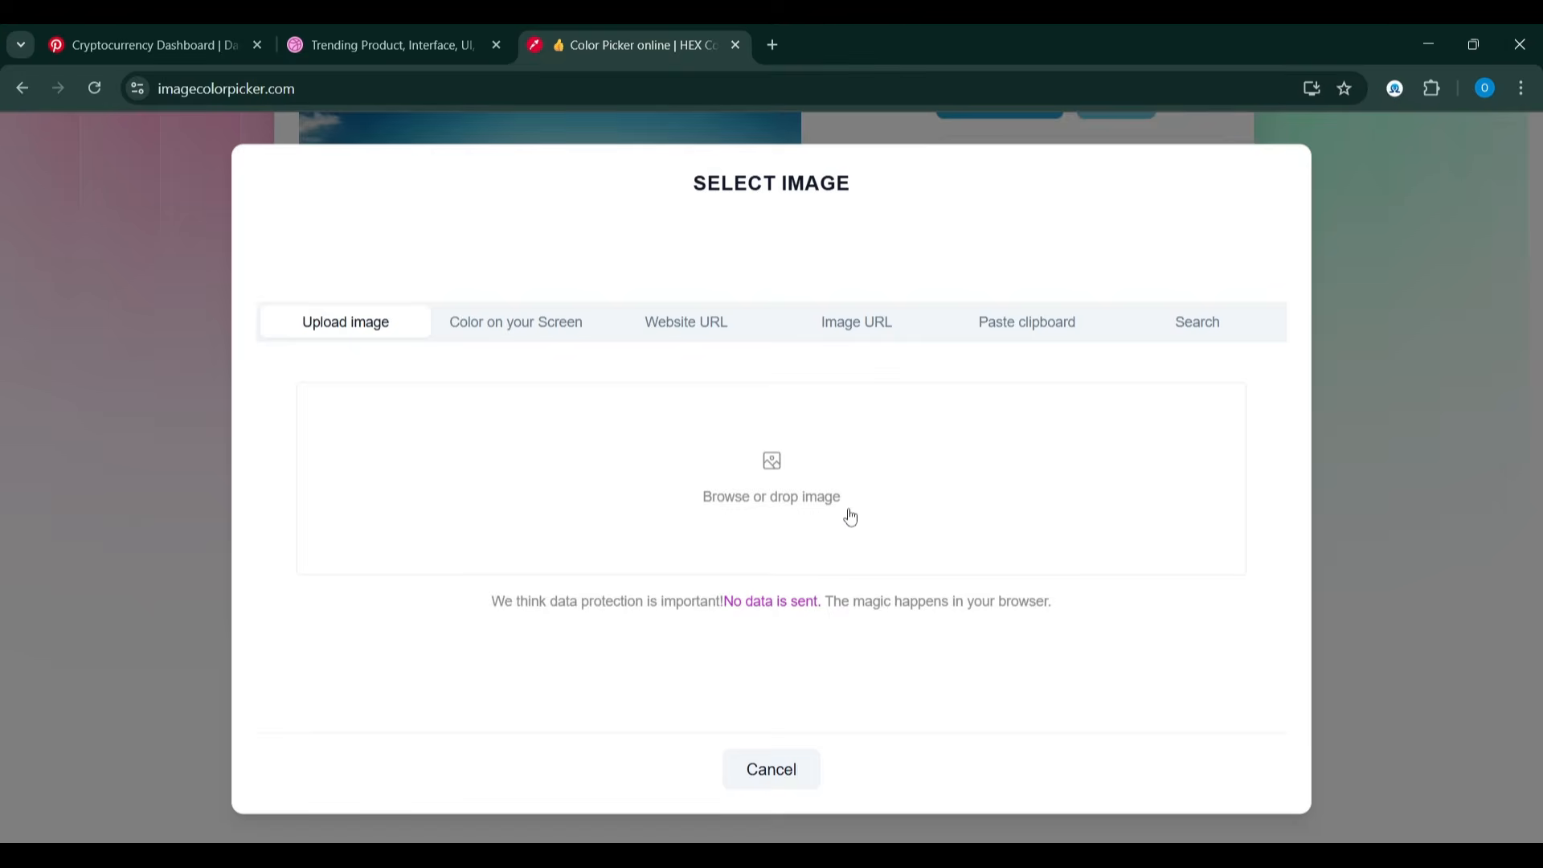
left_click(1004, 480)
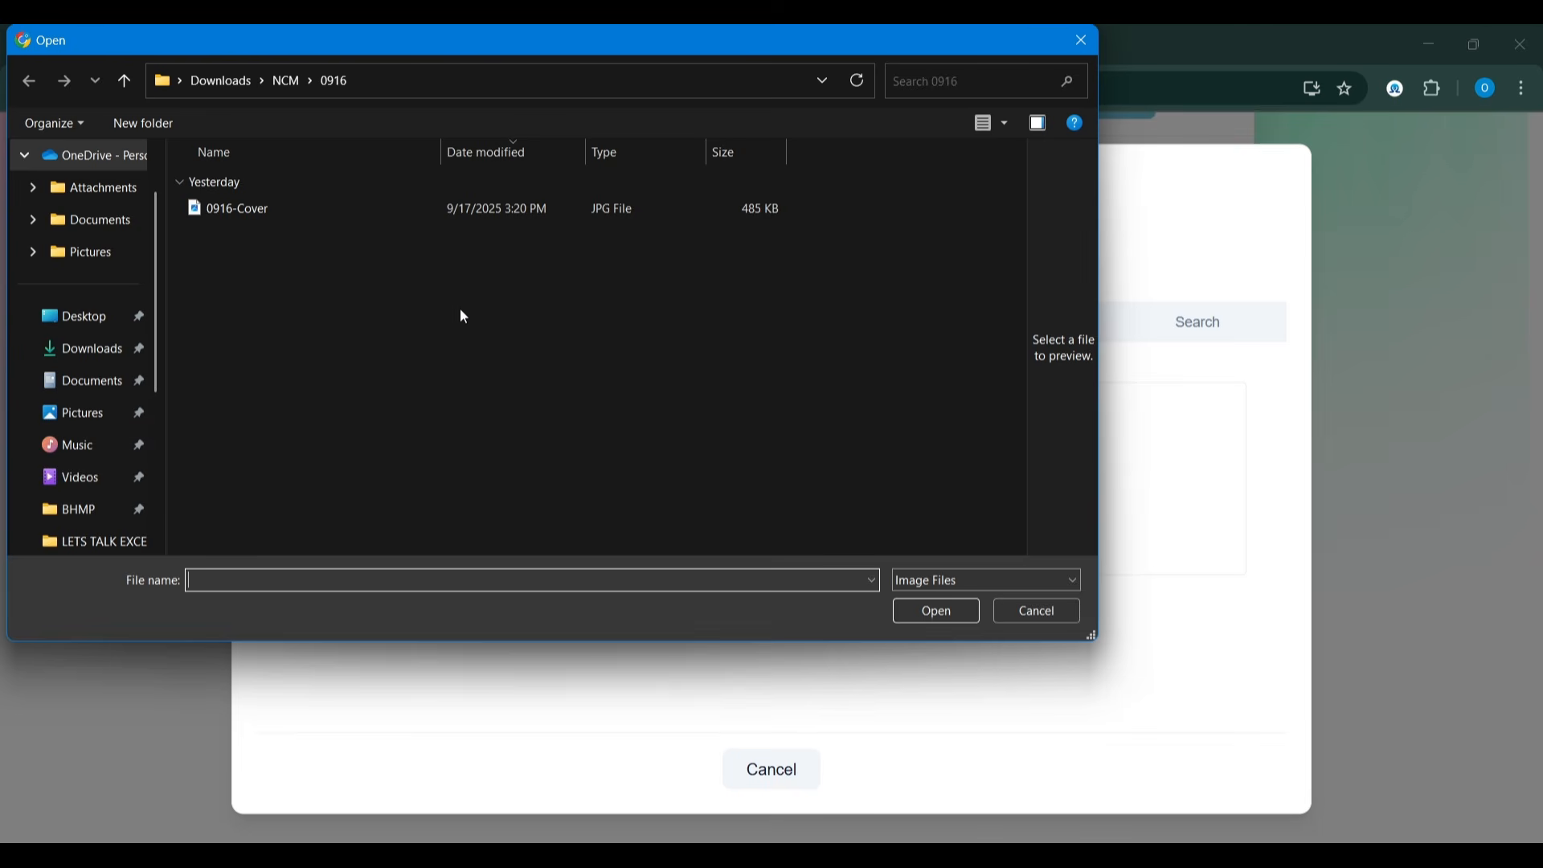
left_click(72, 412)
left_click(469, 223)
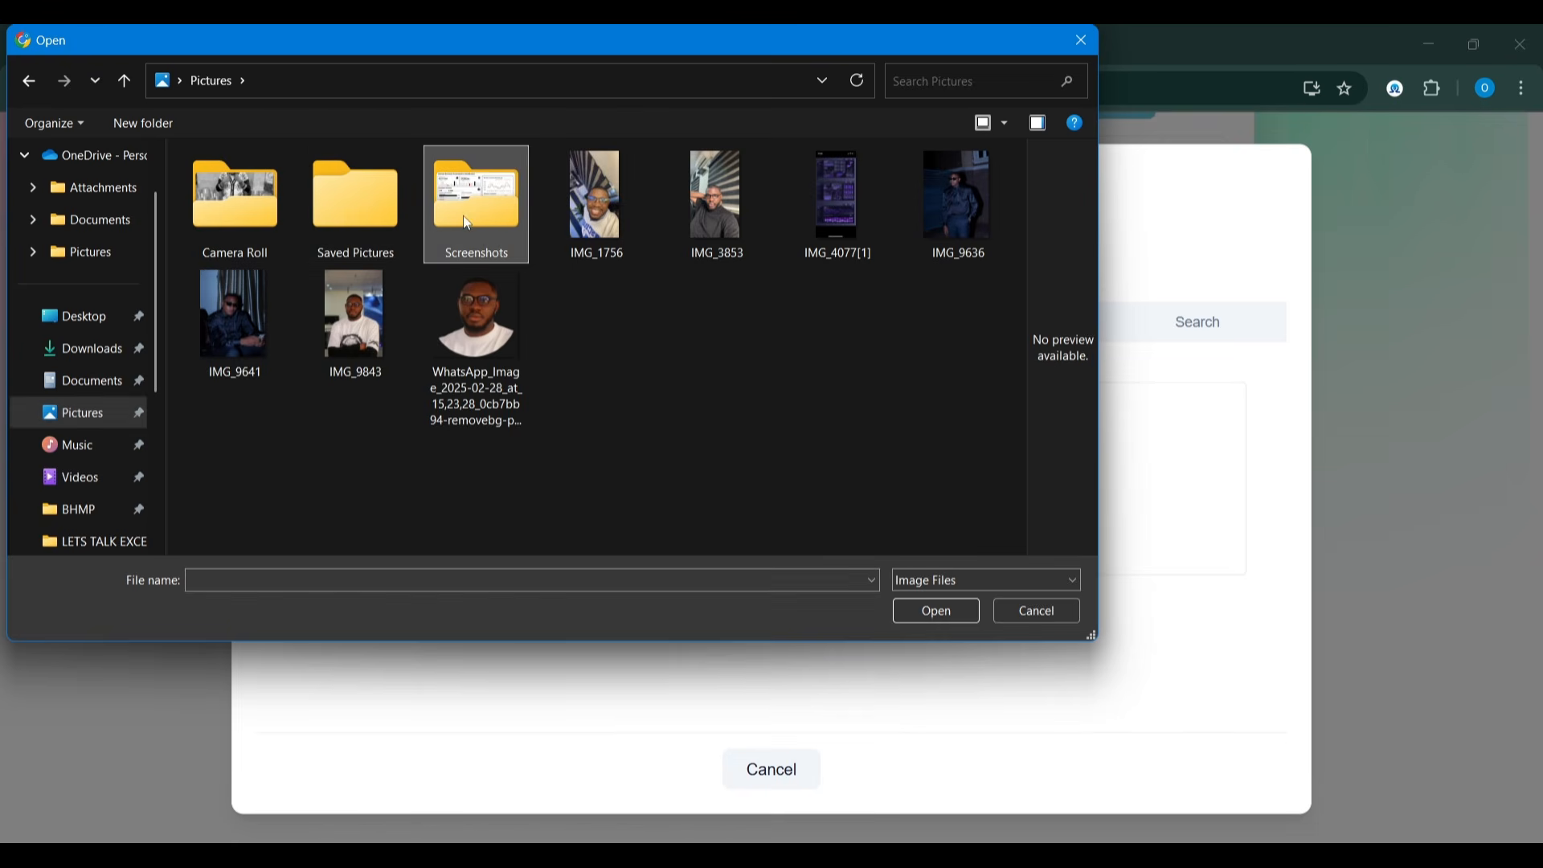
double_click(463, 215)
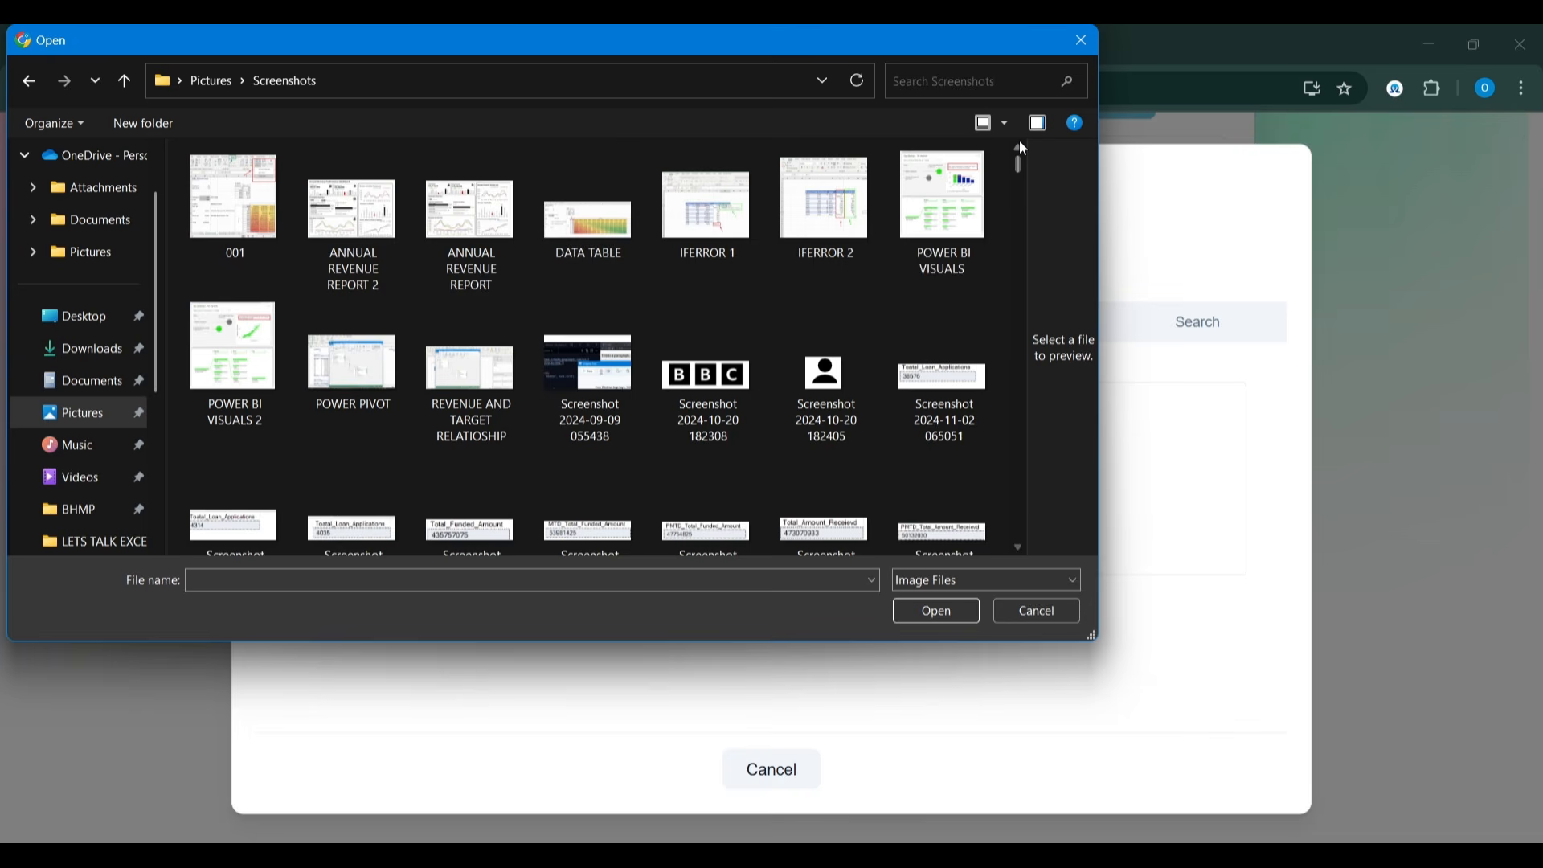
left_click_drag(1018, 164, 1016, 466)
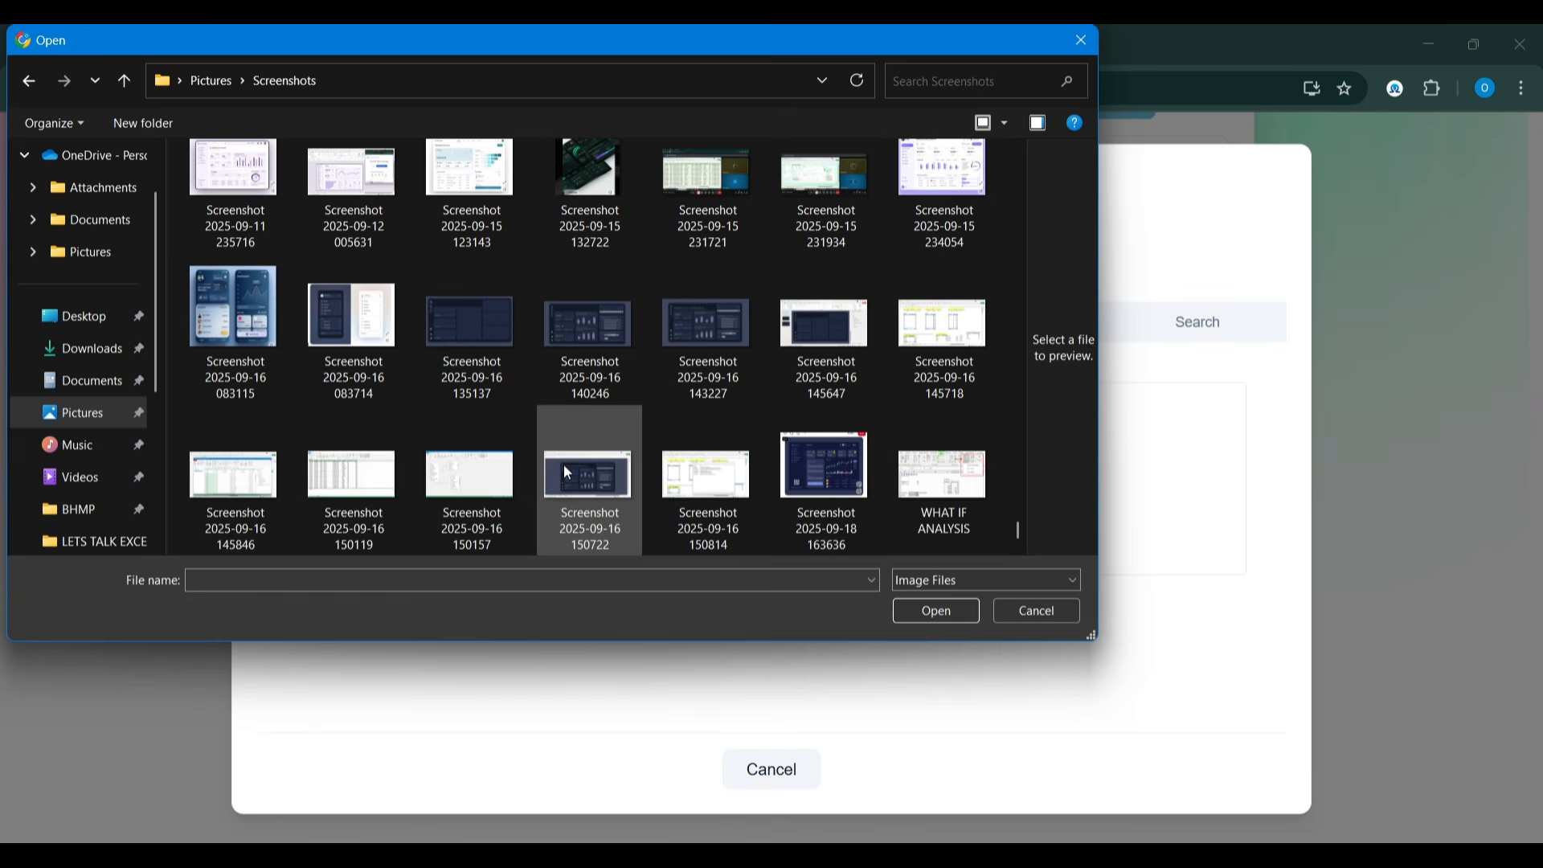
double_click(865, 461)
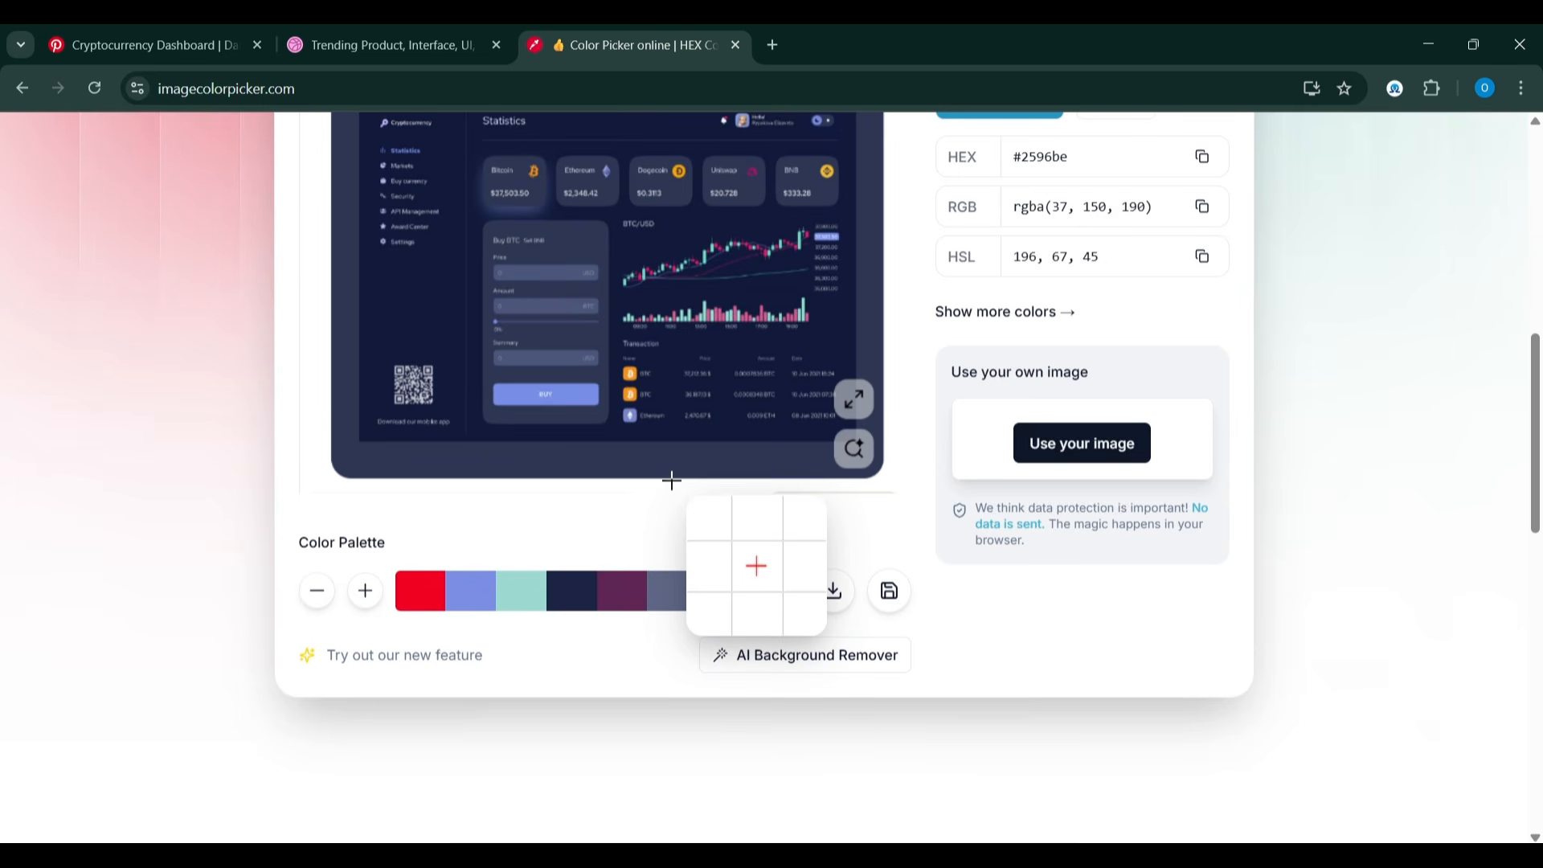
Pick the dark blue colour #2d3653 from the outer frame of the uploaded dashboard image.
scroll(1377, 461, "up", 3)
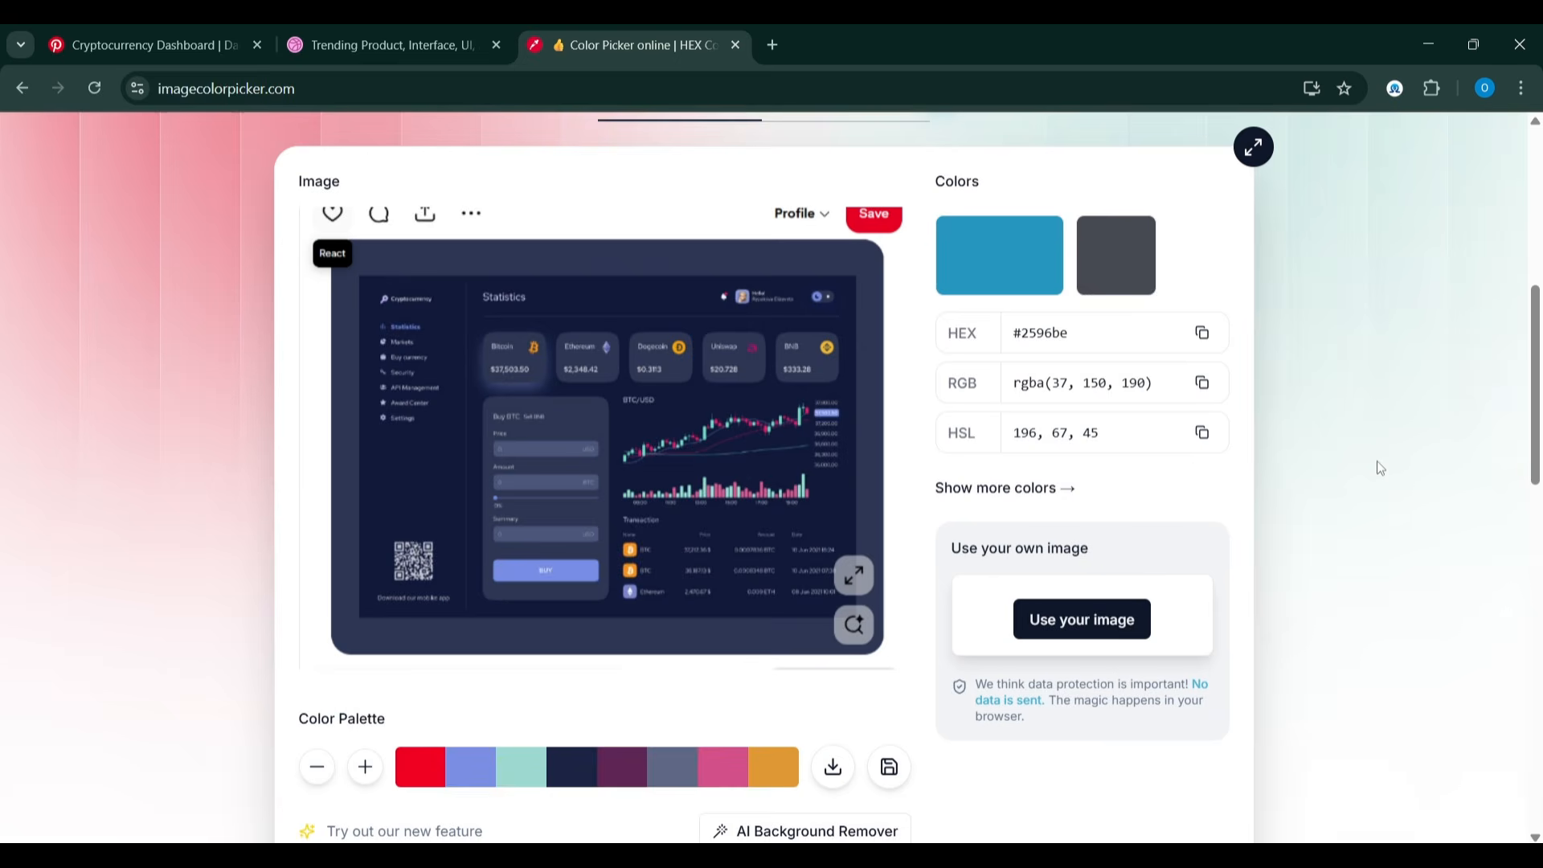
scroll(1377, 468, "up", 1)
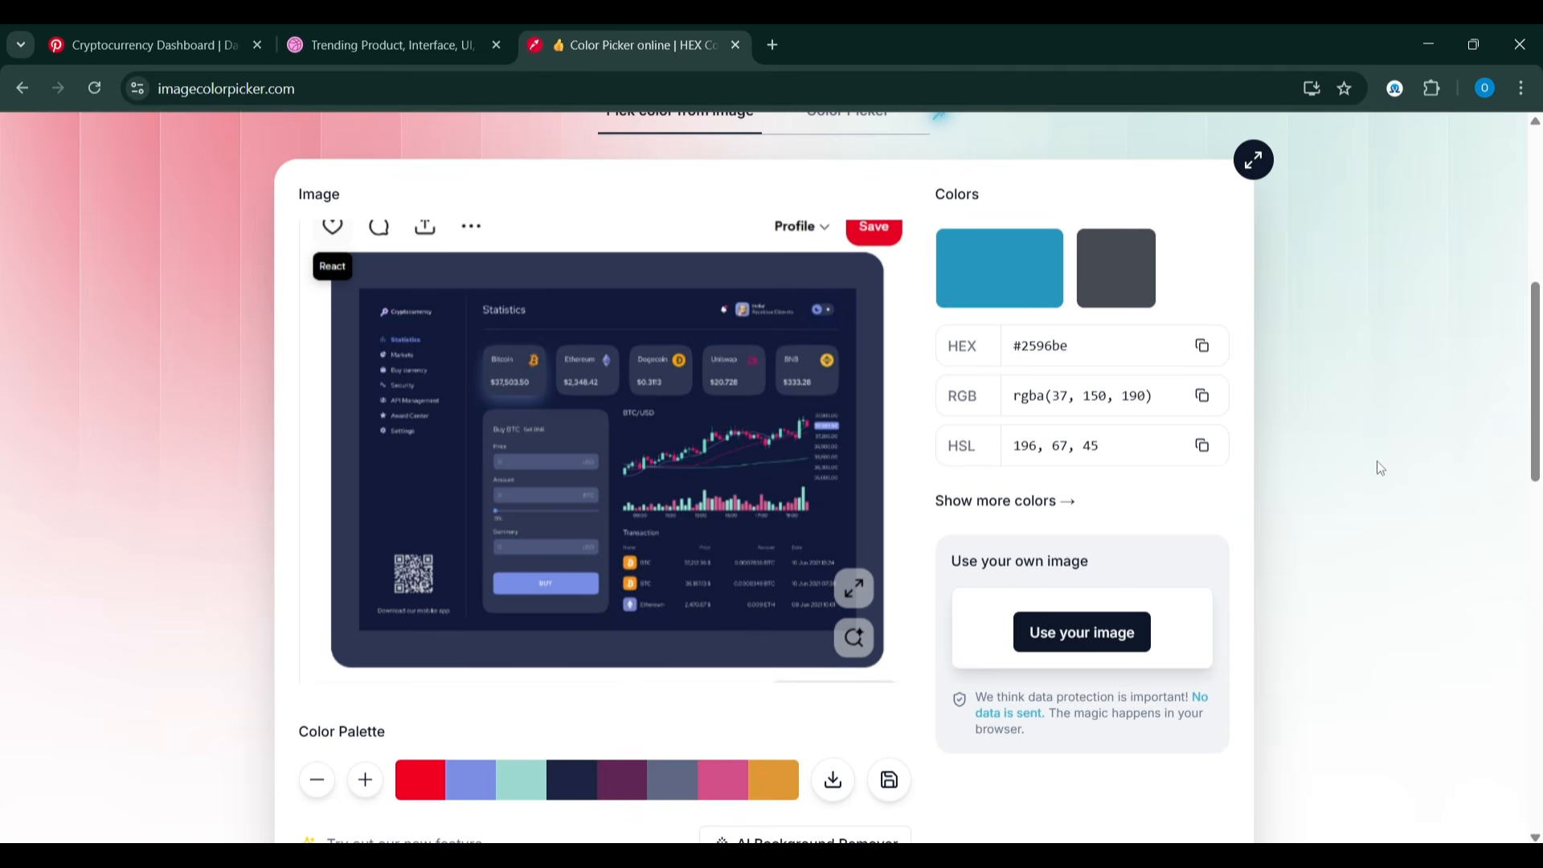
left_click(822, 274)
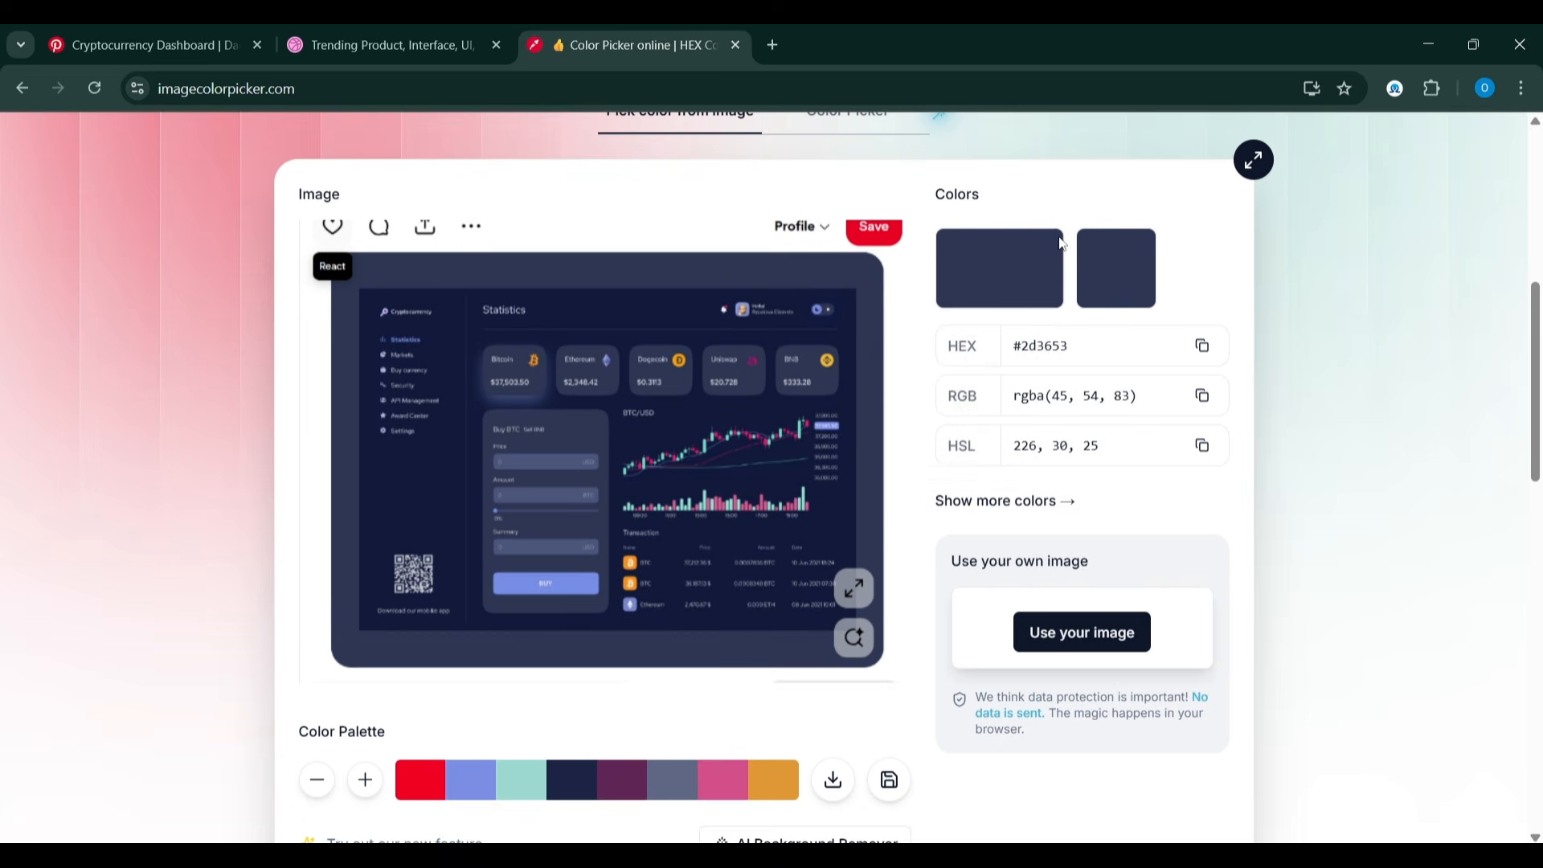
Open the details page of the picked colour and examine its conversions, shades, tints and colour combinations.
left_click(1004, 265)
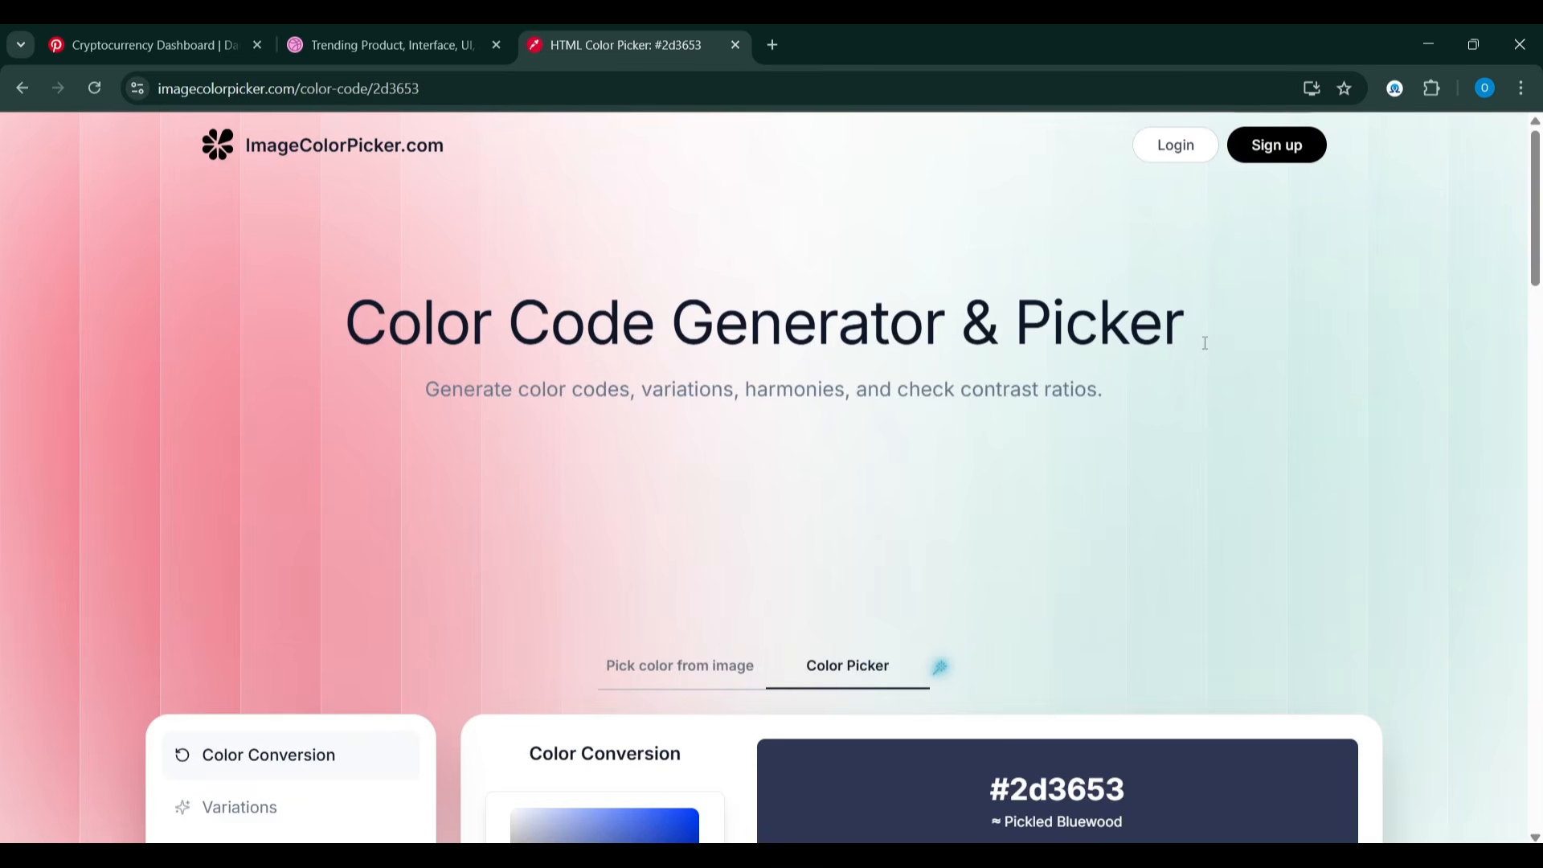
scroll(1001, 505, "down", 7)
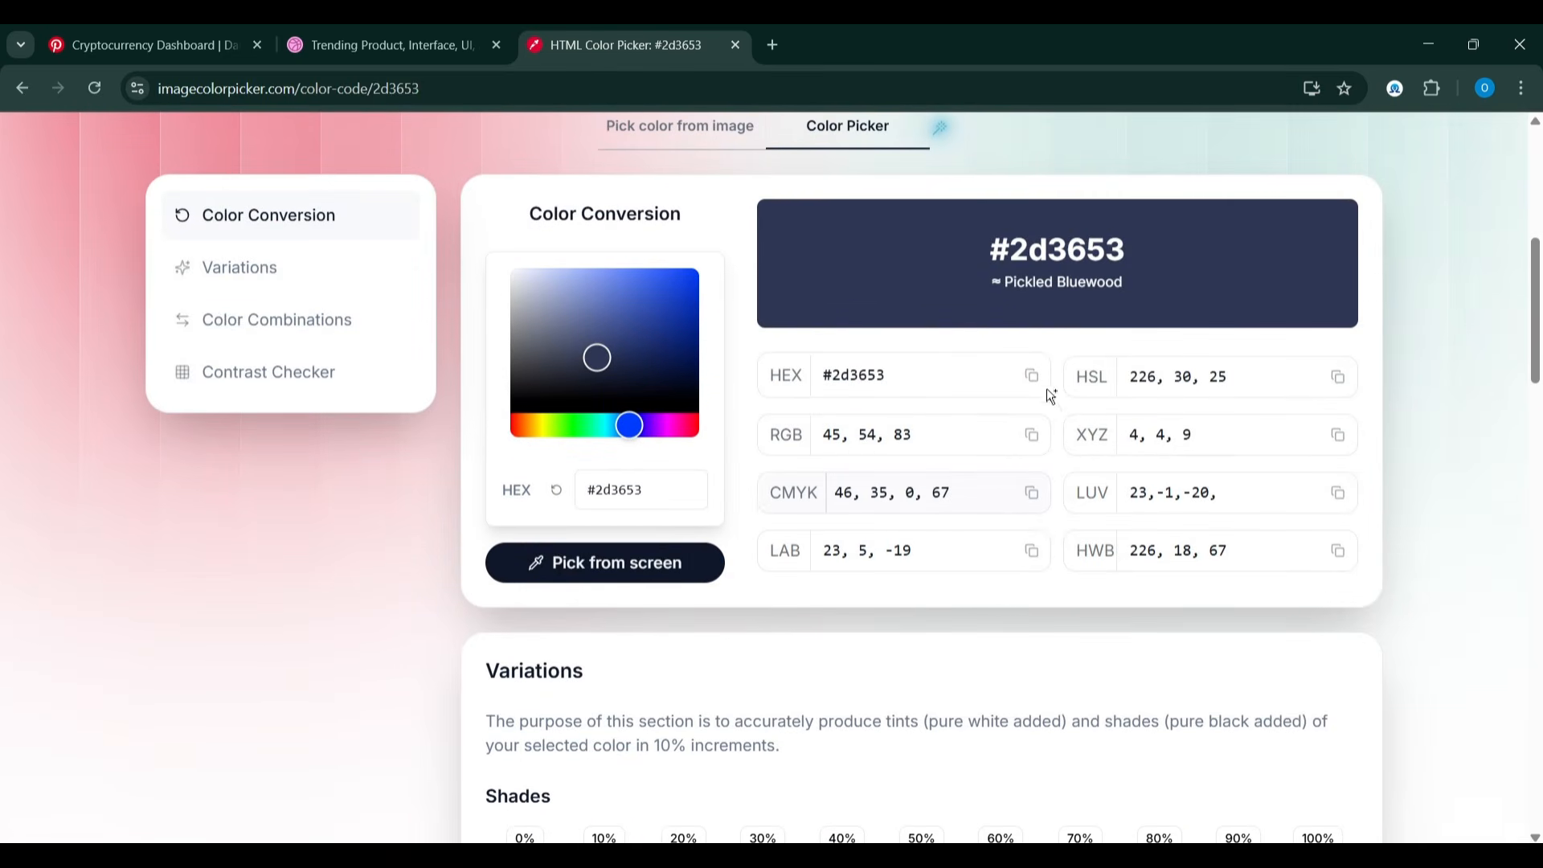
scroll(1031, 382, "down", 6)
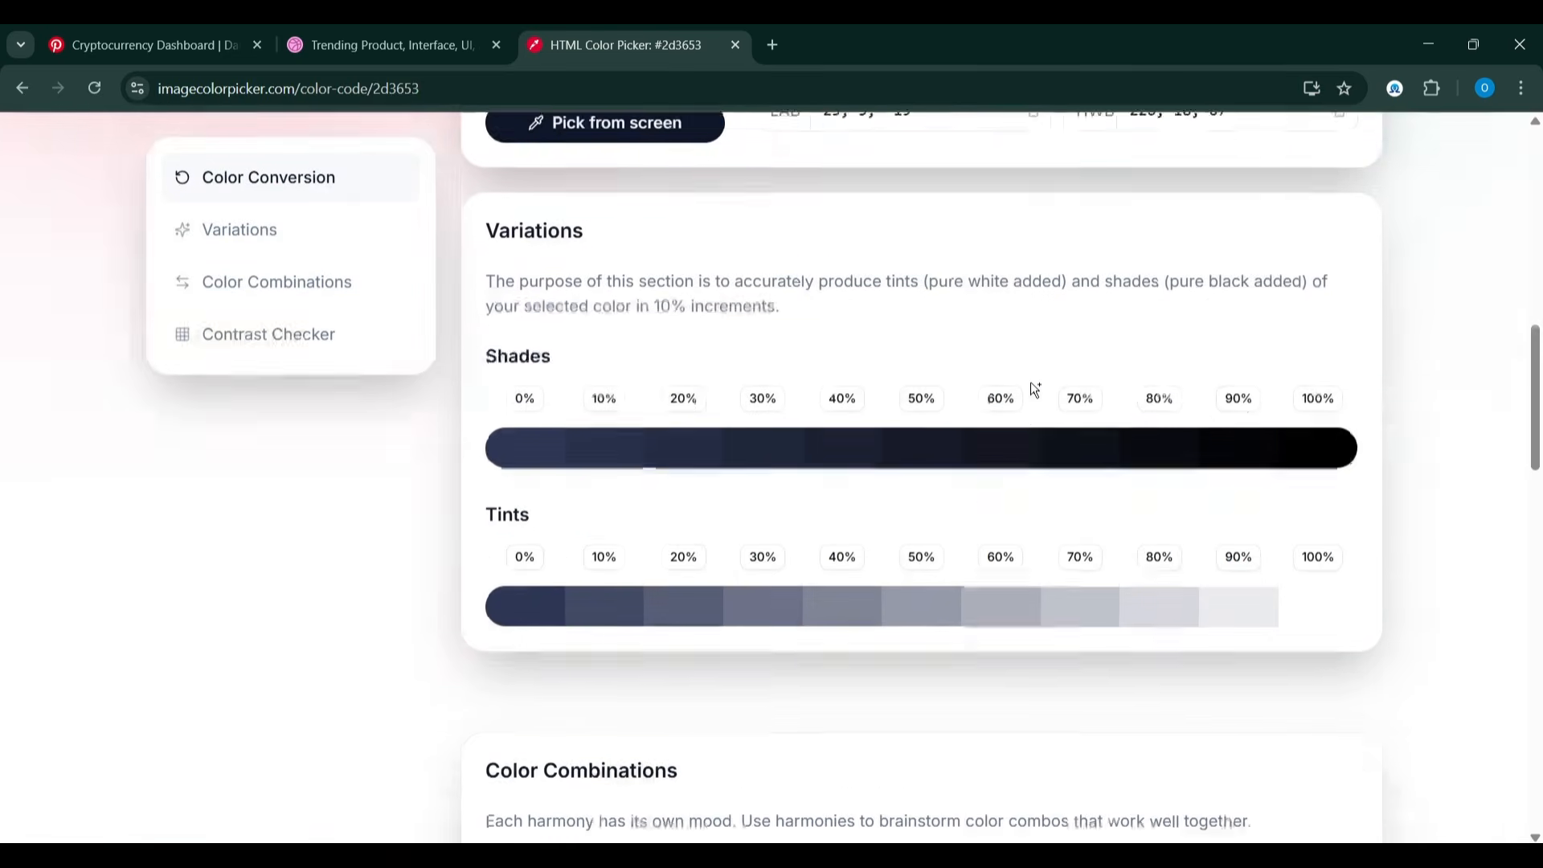
scroll(1034, 390, "up", 13)
scroll(1034, 389, "down", 10)
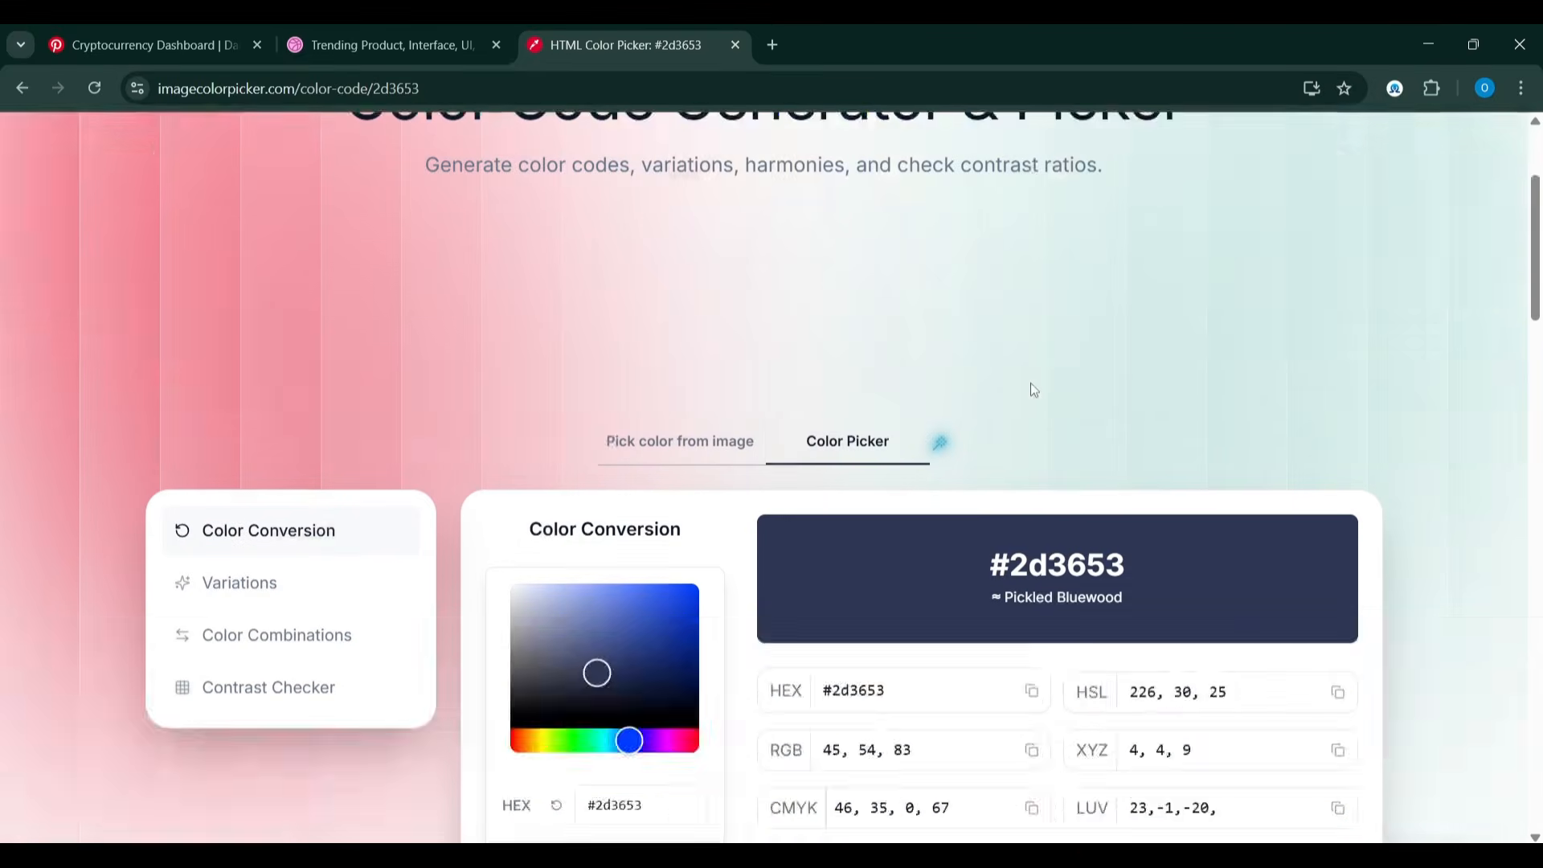
scroll(1033, 390, "down", 10)
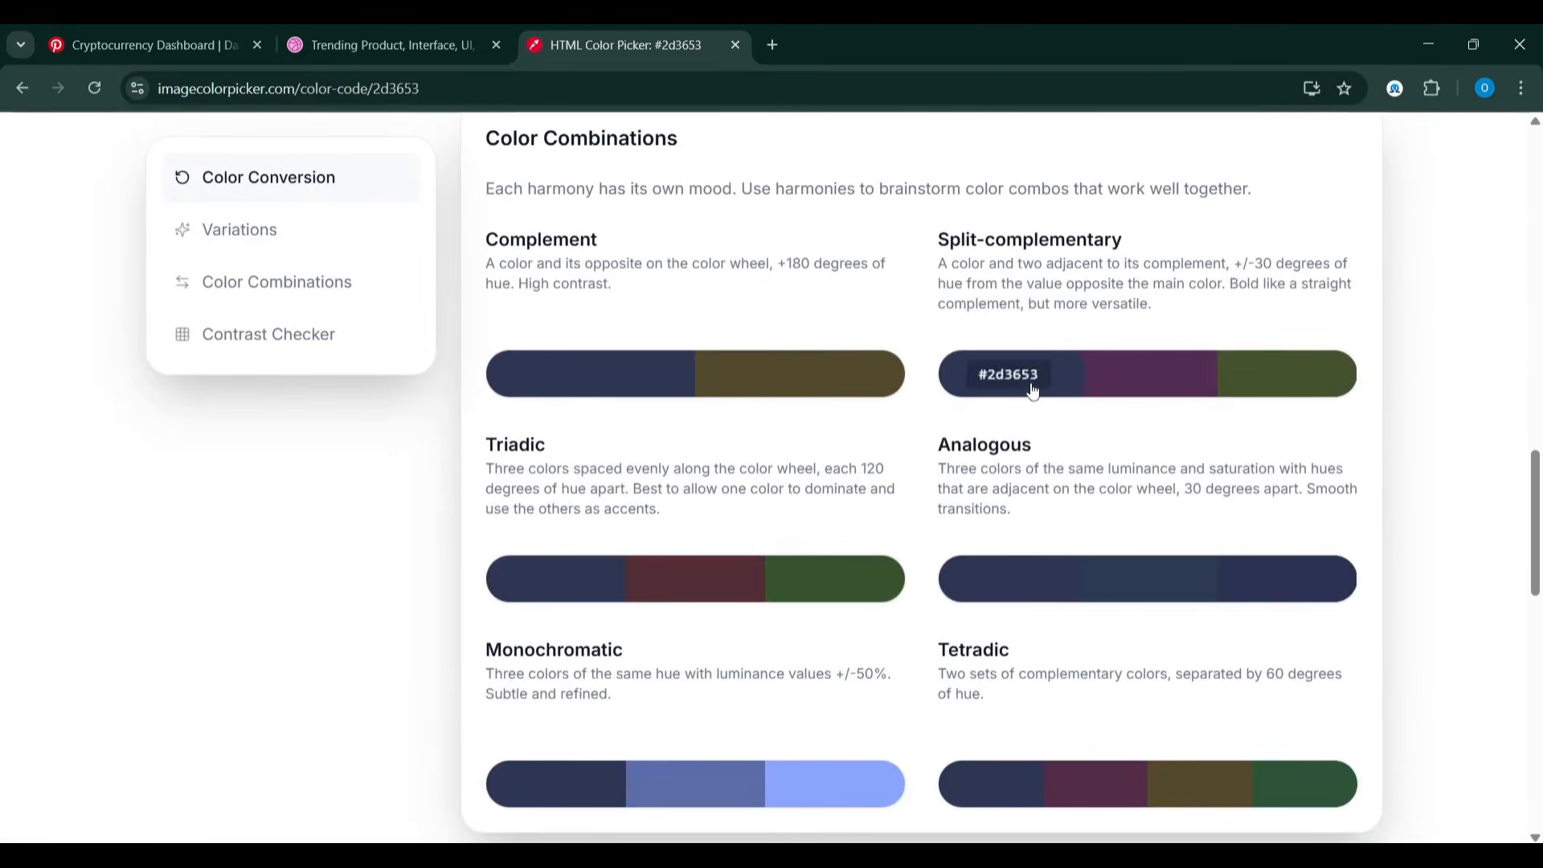
scroll(1034, 390, "down", 3)
scroll(1034, 390, "up", 14)
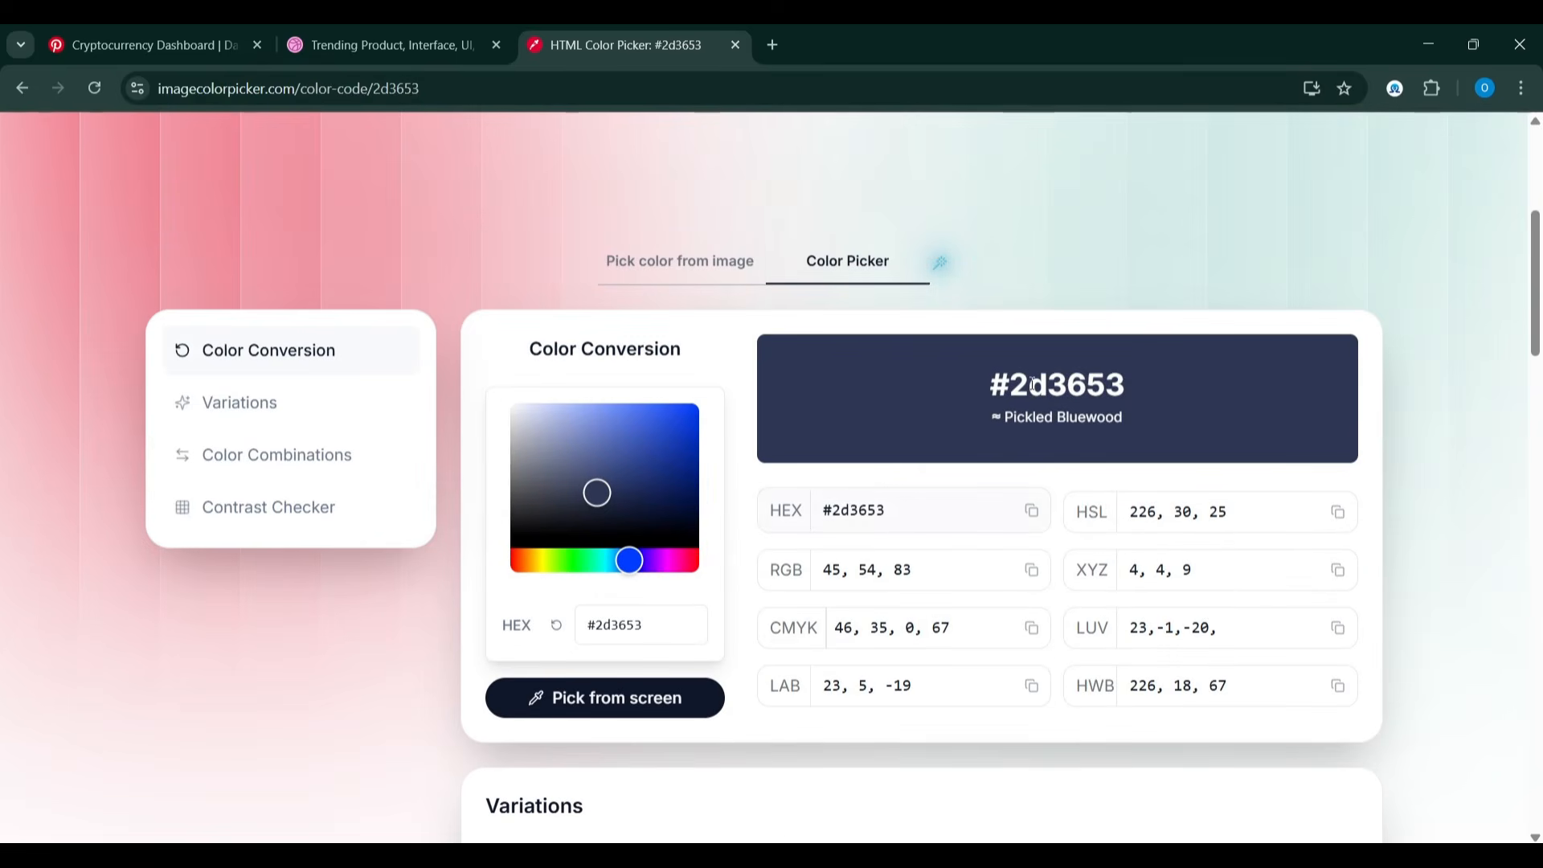
Return to picking colours from the image and copy the HEX code #2d3653.
left_click(727, 274)
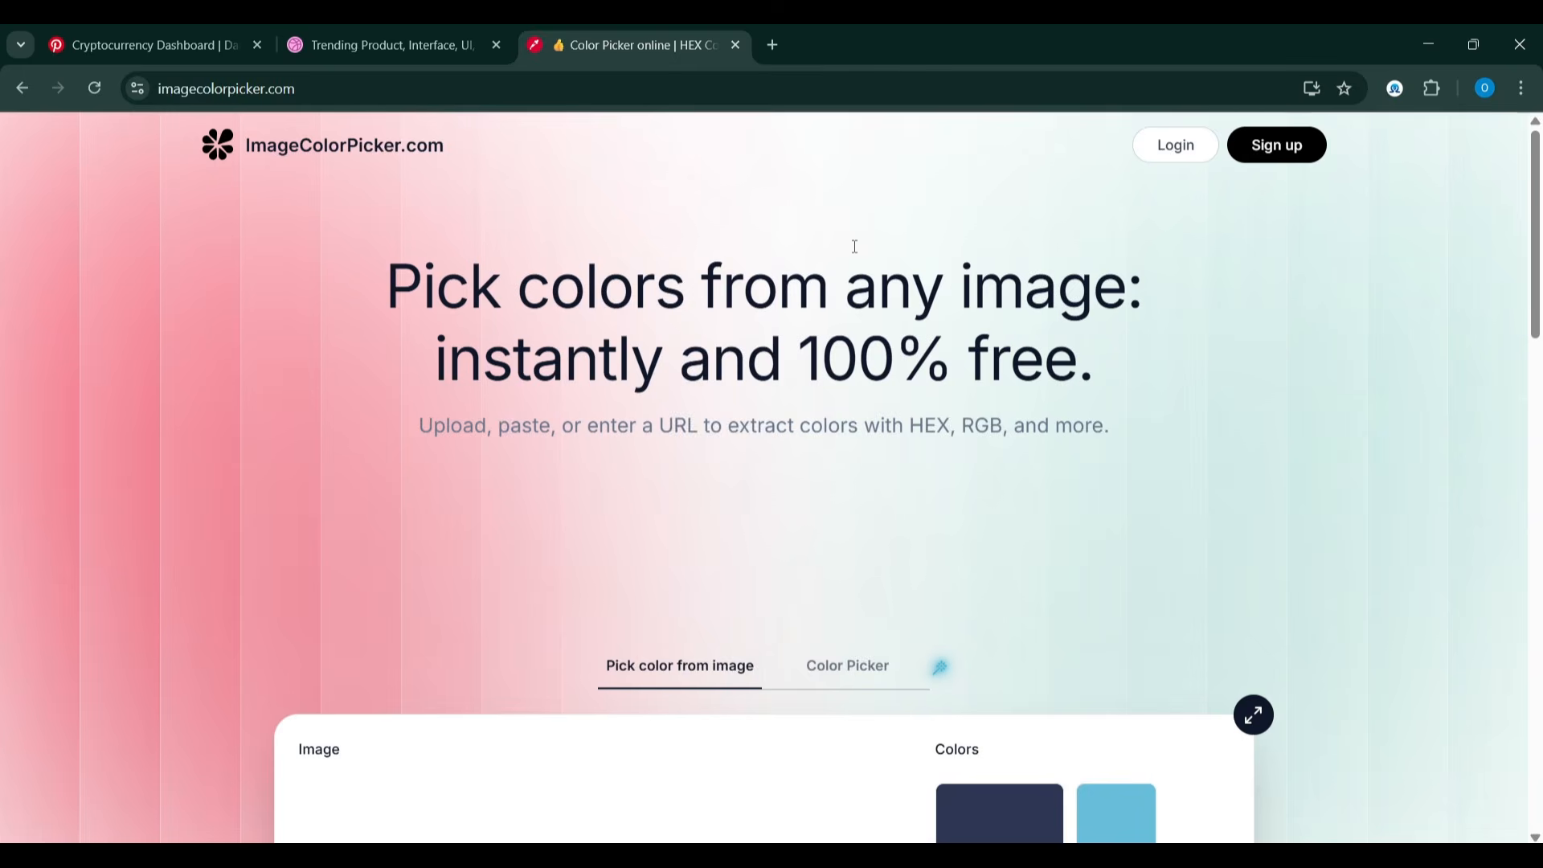
scroll(986, 471, "down", 5)
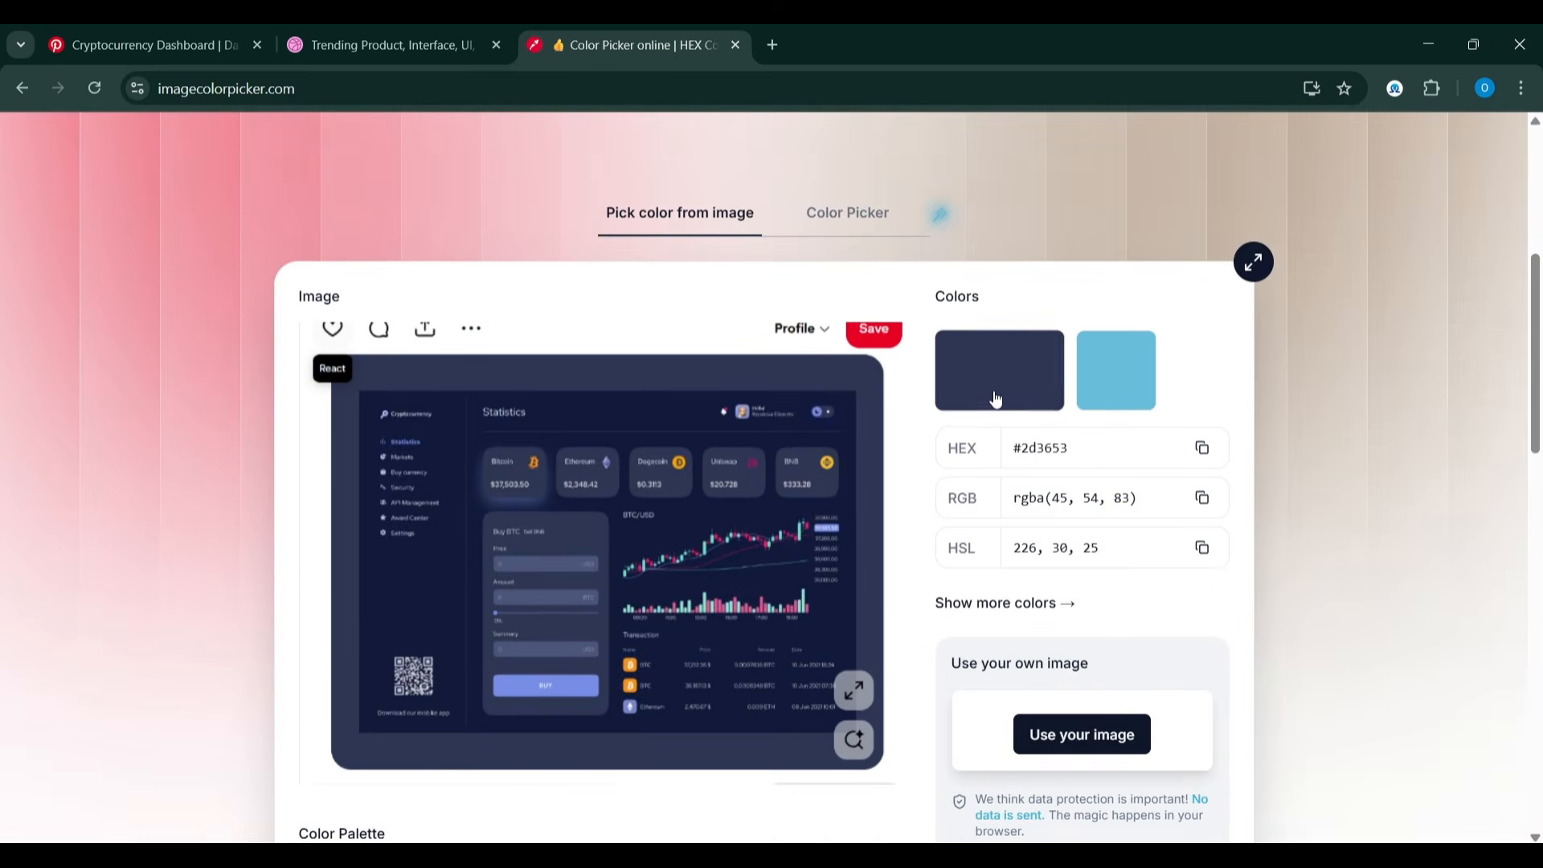
left_click(1203, 448)
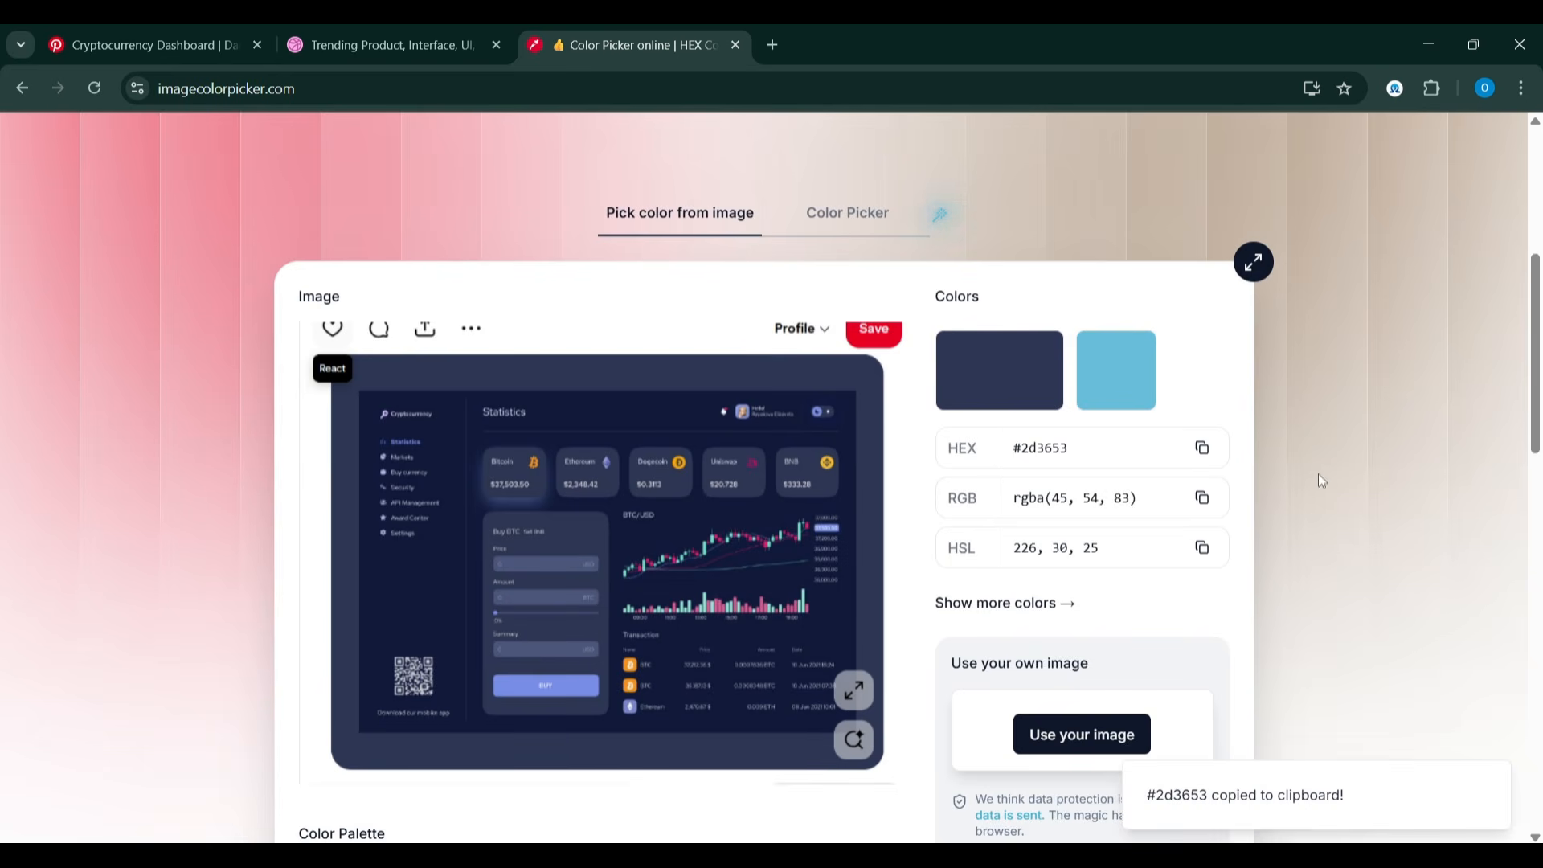
Switch to the blank Presentation1 in PowerPoint and fill the slide background with the custom solid colour #2d3653.
mouse_move(1025, 855)
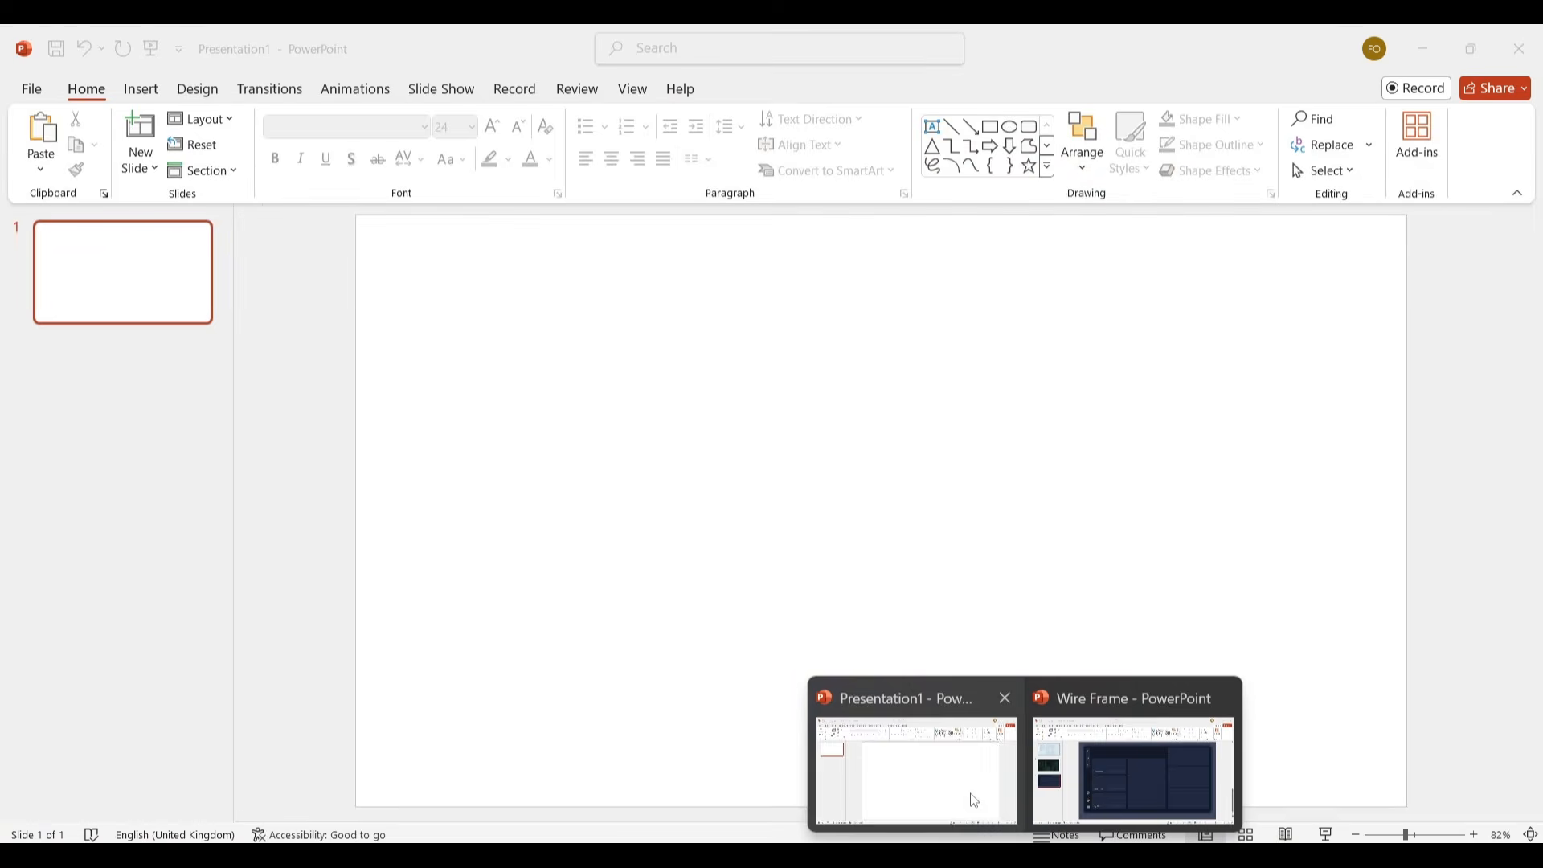
left_click(976, 802)
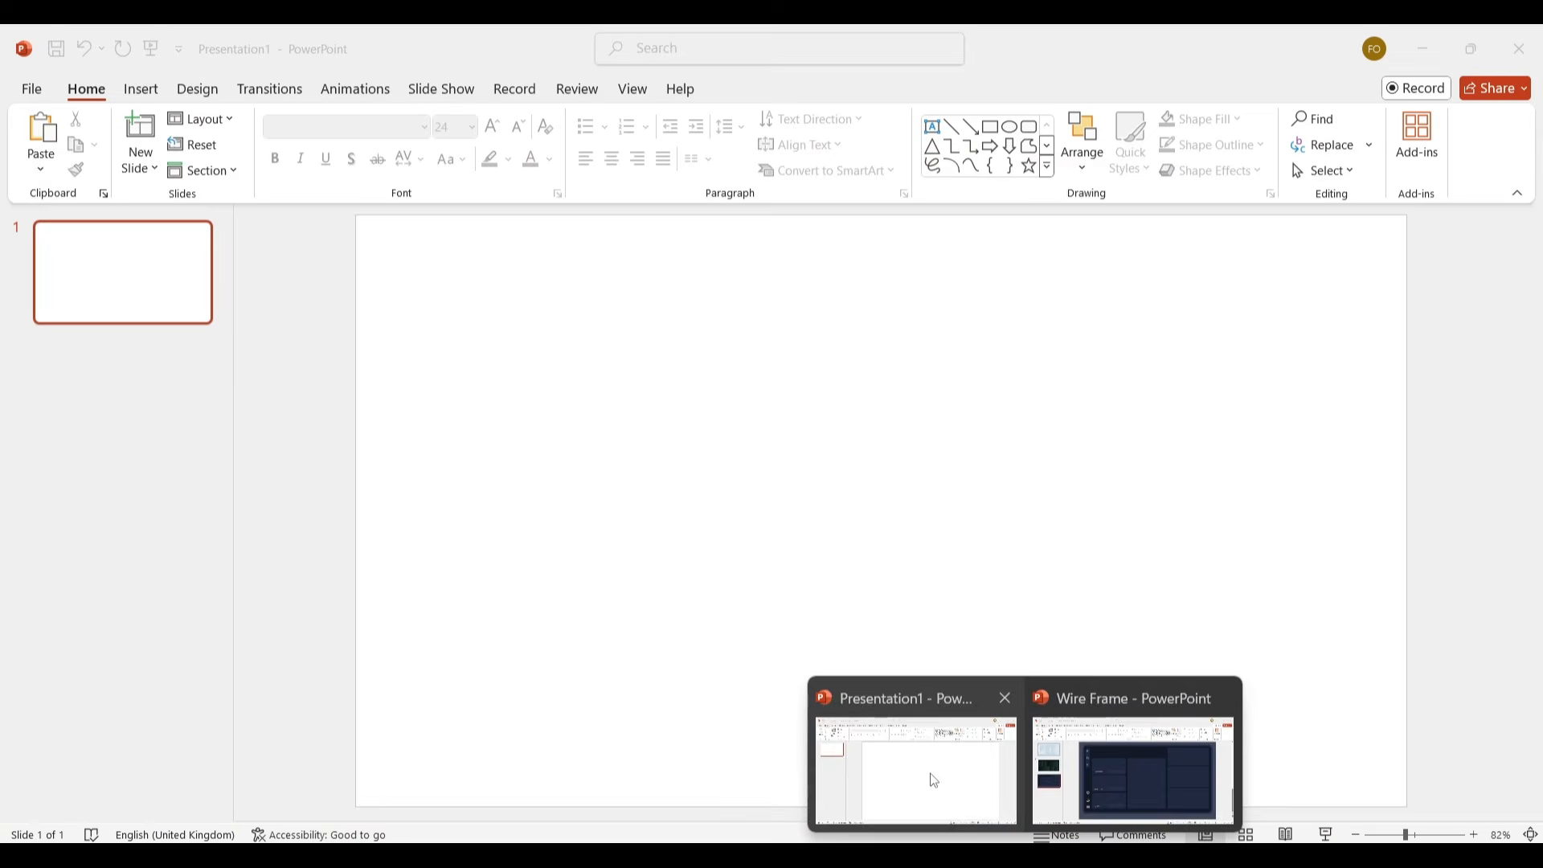
left_click(932, 780)
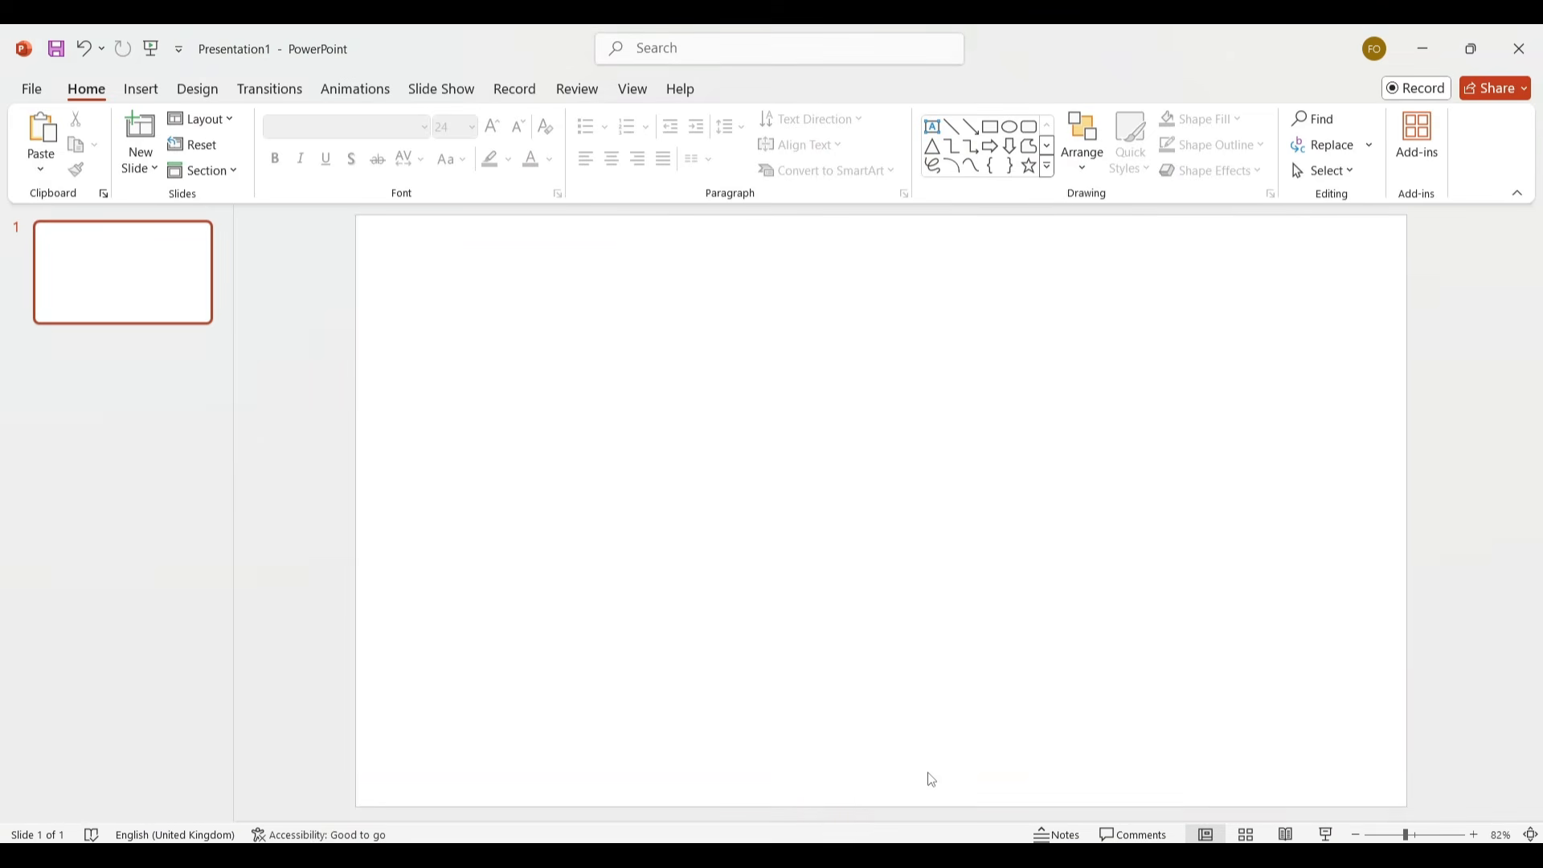
left_click(199, 89)
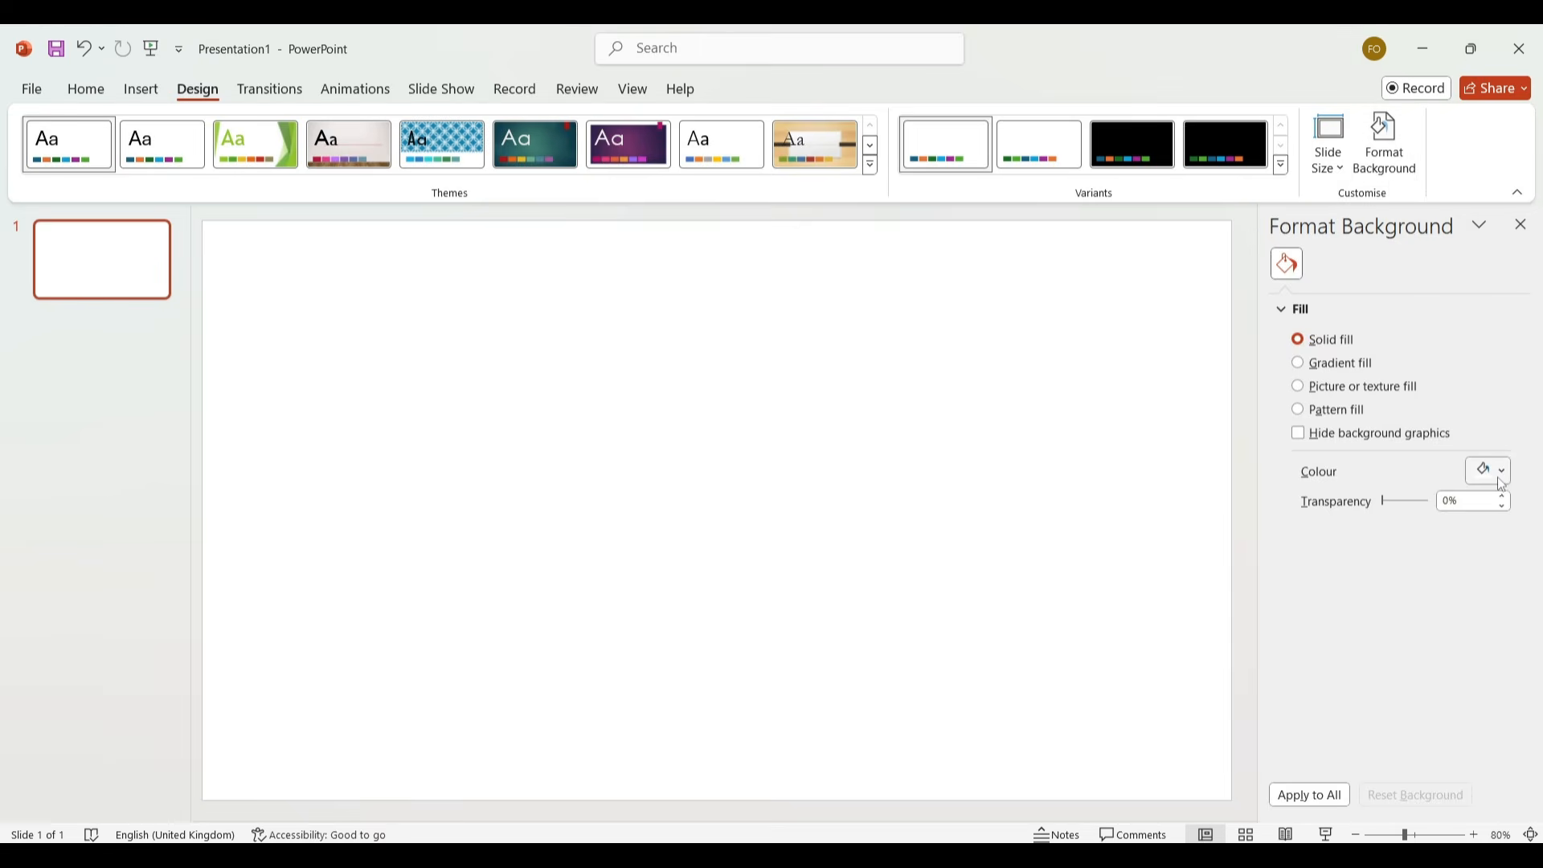
left_click(1500, 473)
left_click(1411, 712)
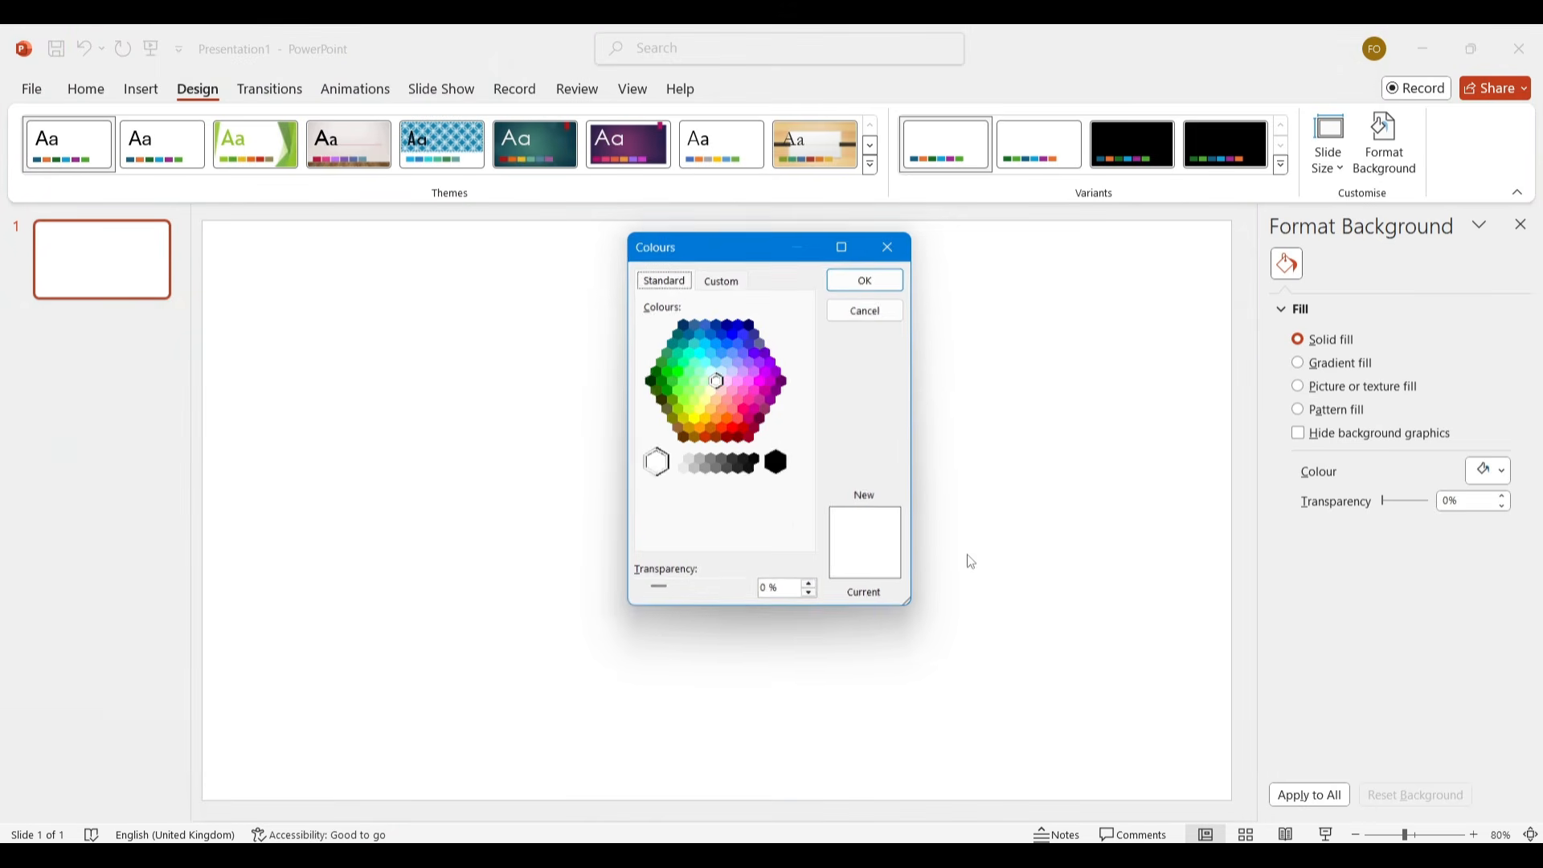
left_click(733, 276)
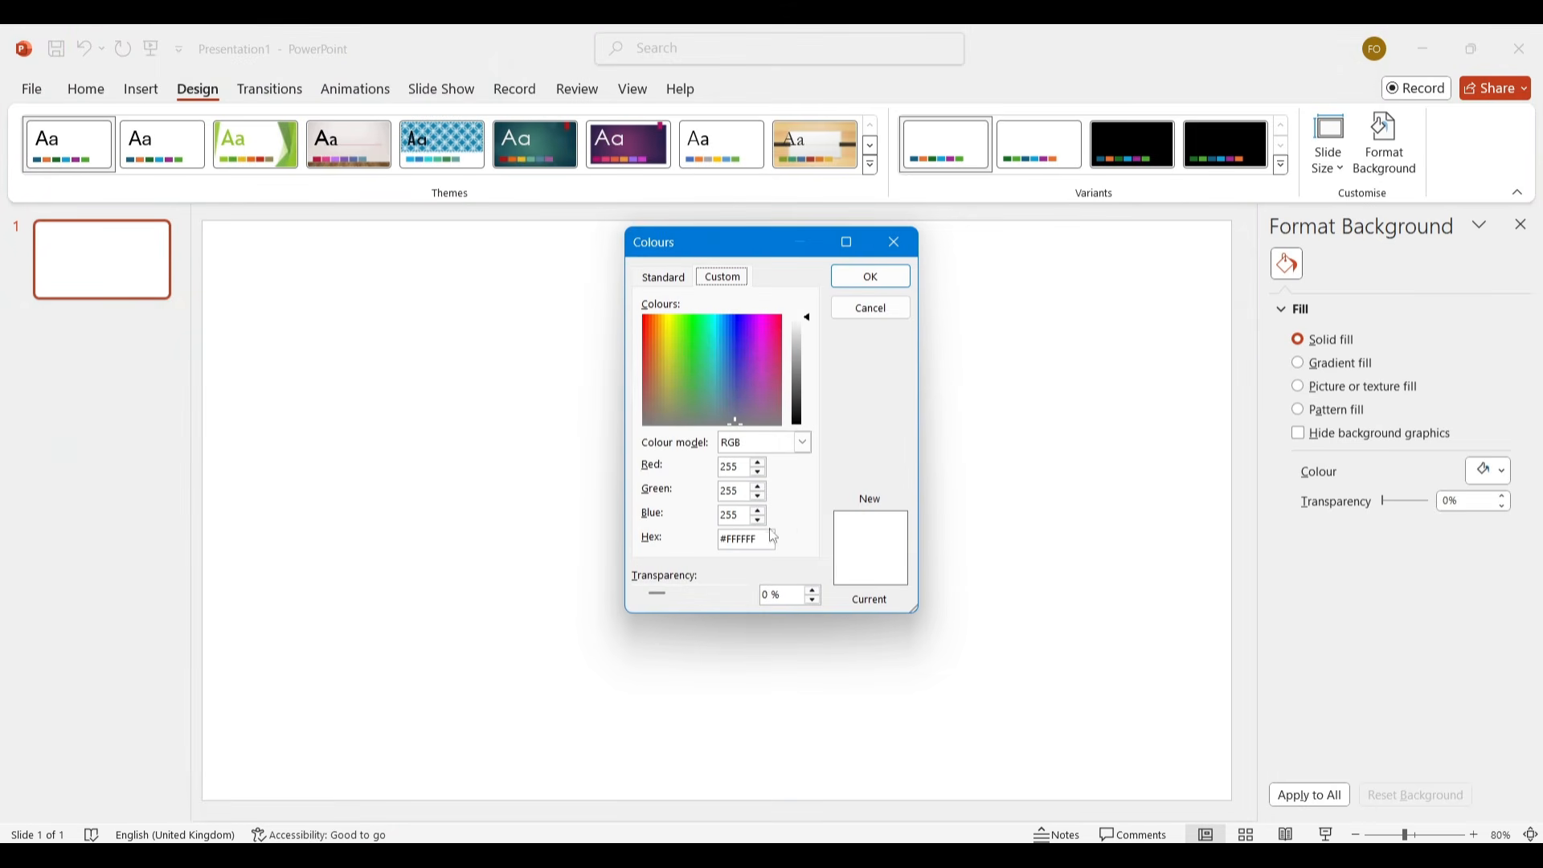
left_click_drag(771, 540, 695, 548)
key("ctrl+v")
left_click(872, 276)
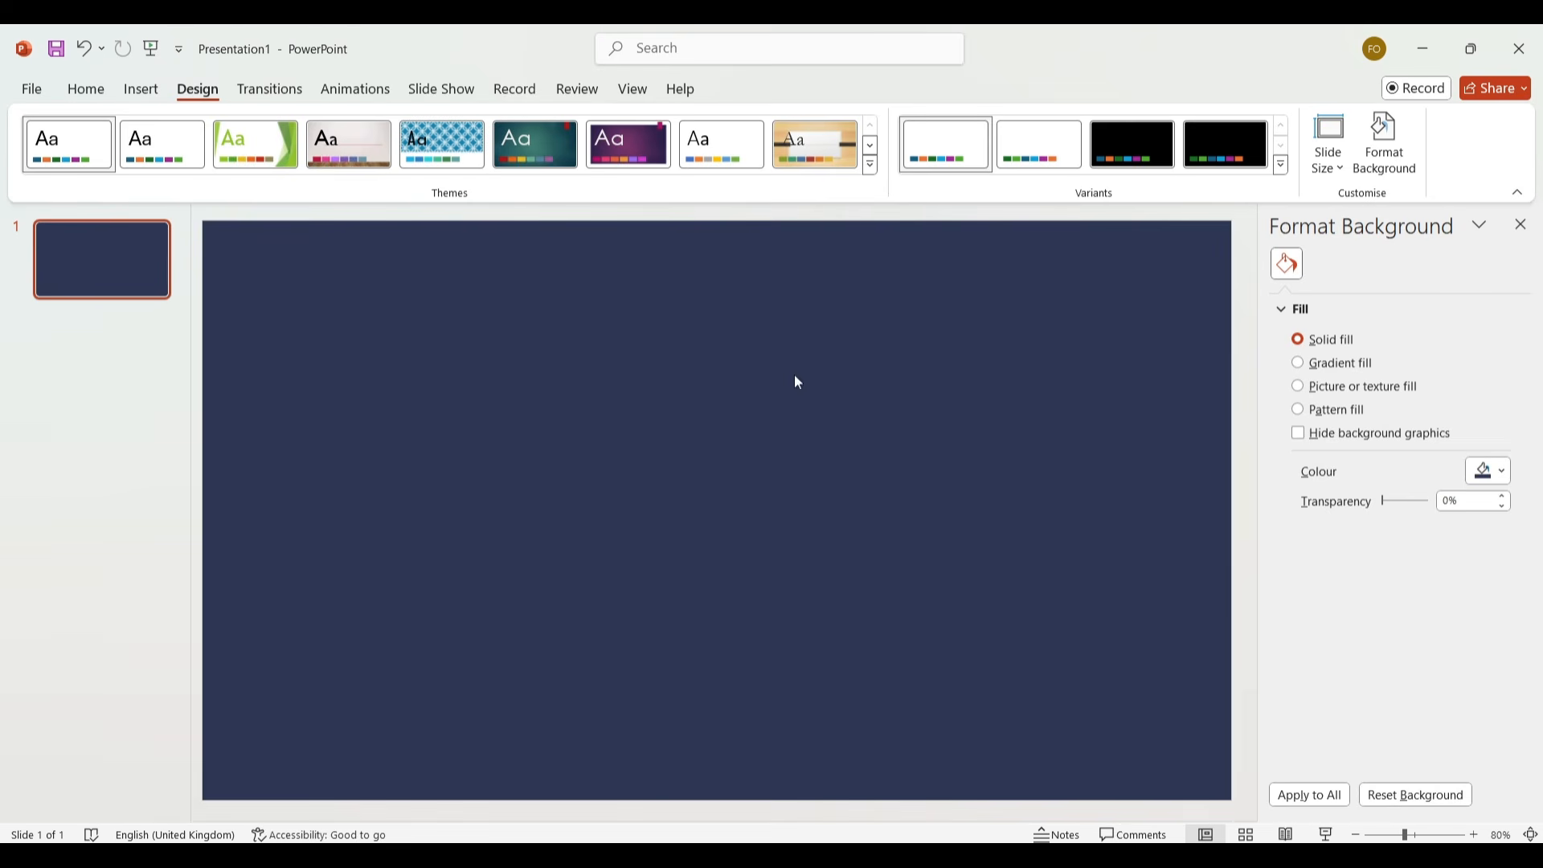
Draw a large rectangle covering most of the slide, leaving a margin of background around it.
left_click(141, 89)
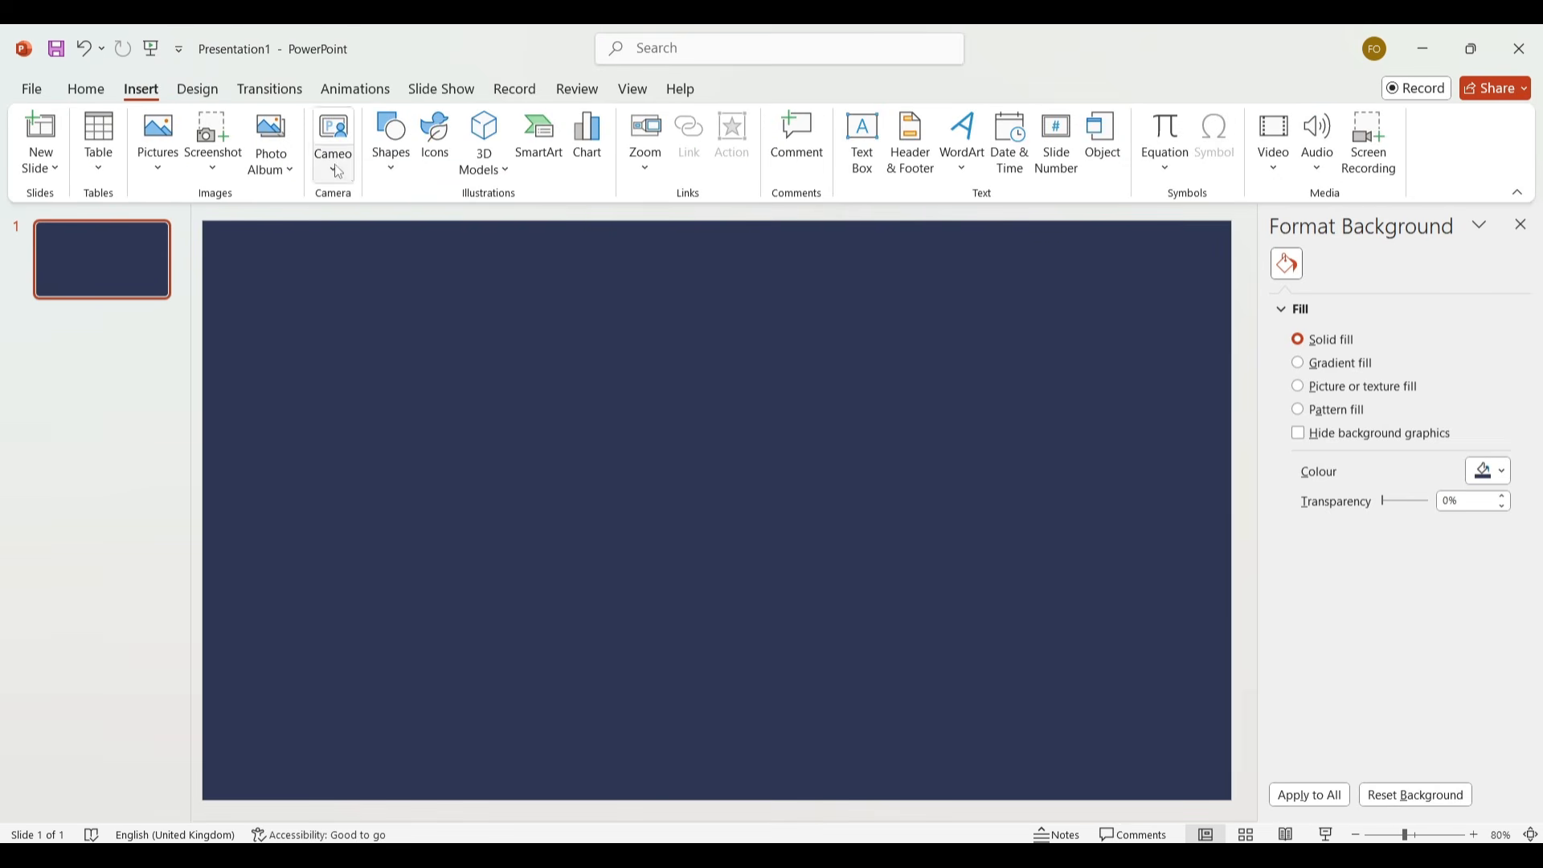
left_click(387, 170)
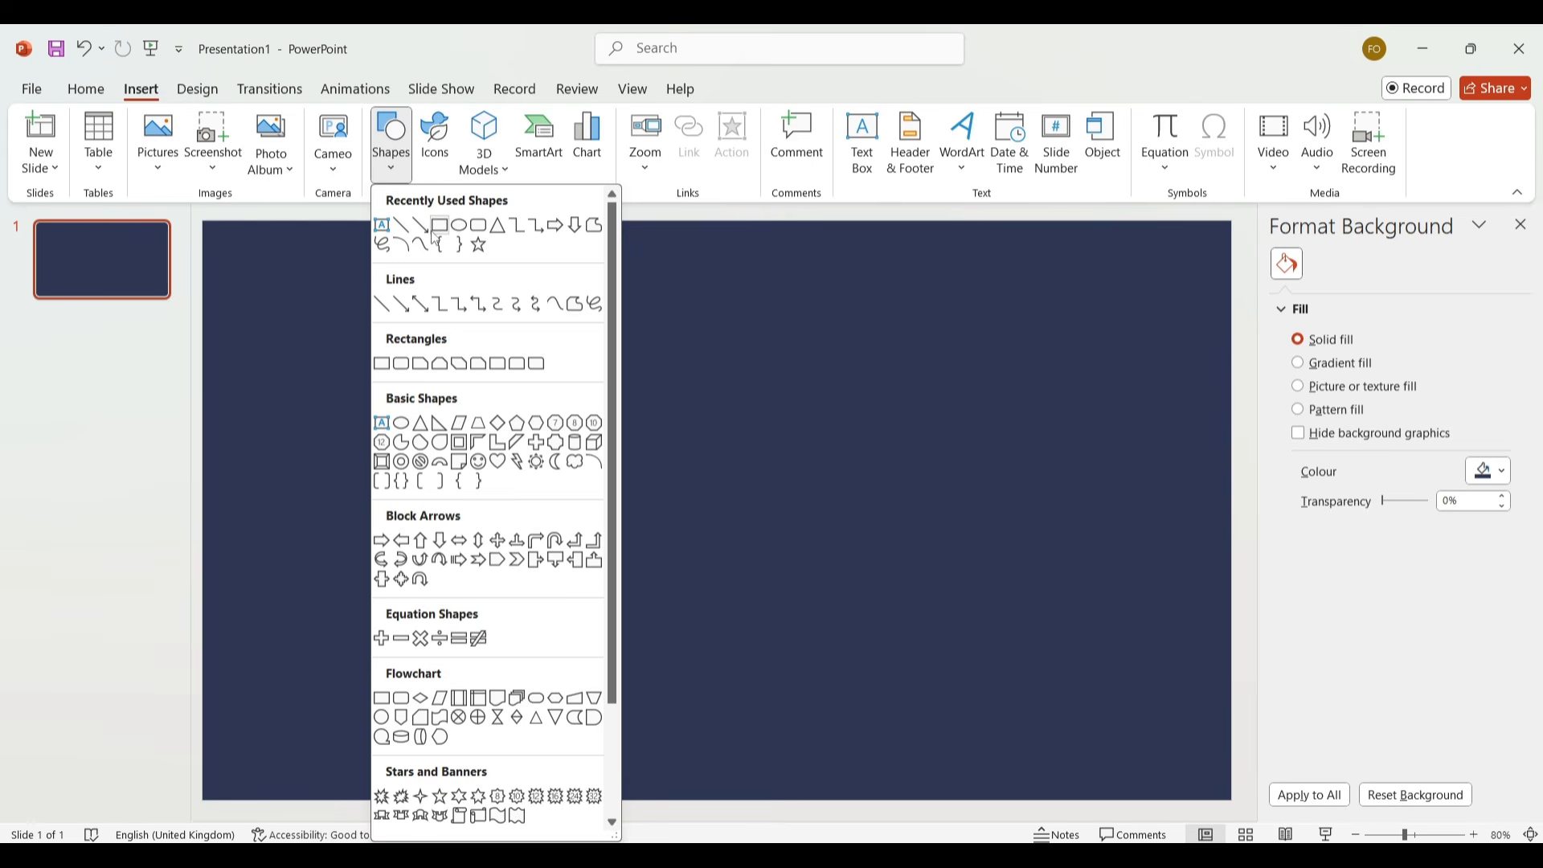
left_click(439, 228)
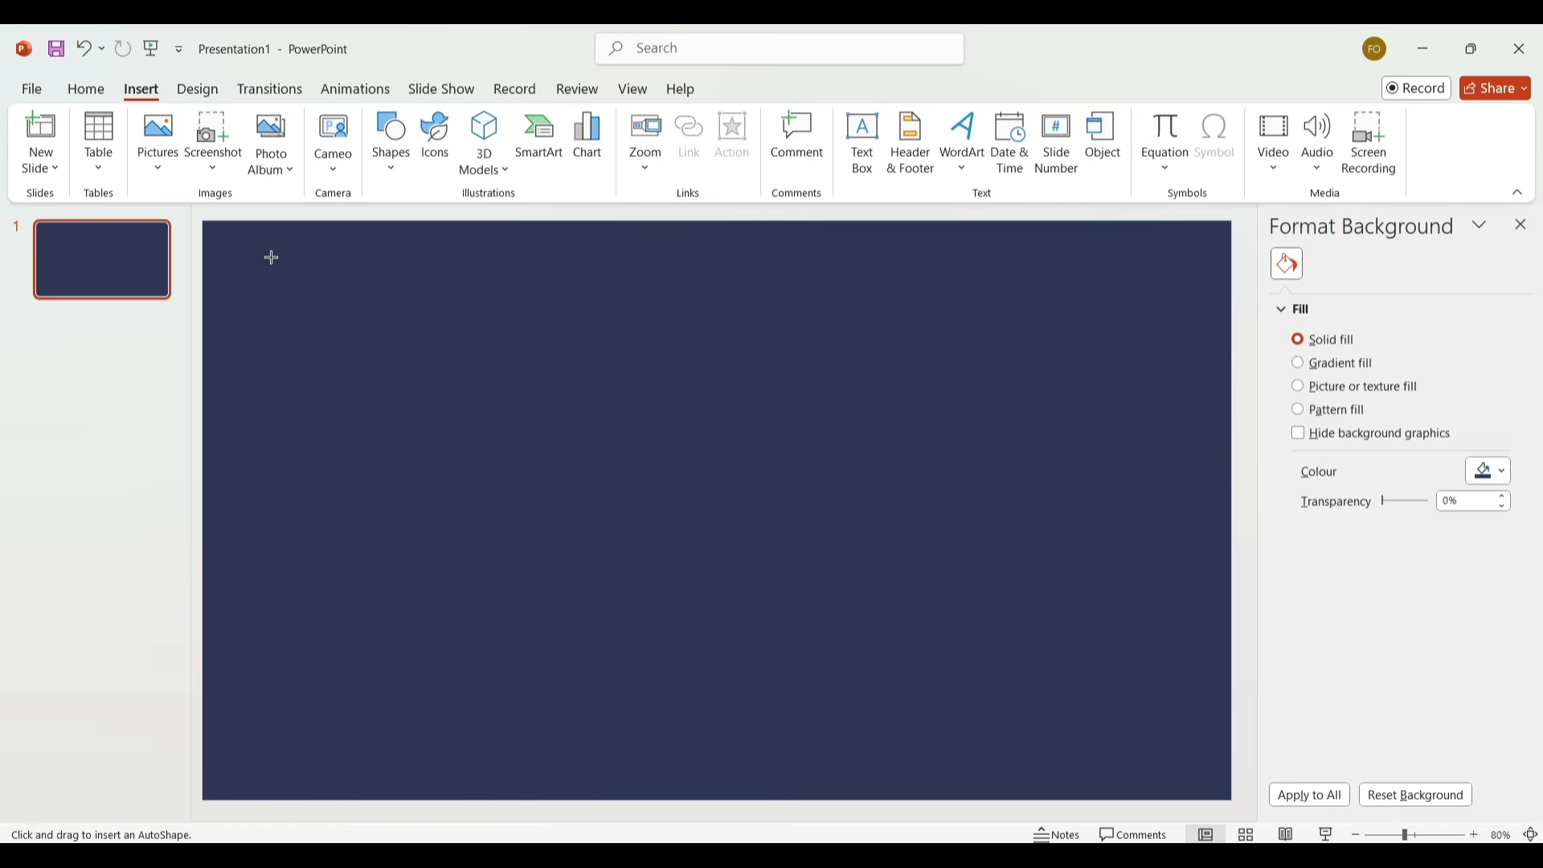
left_click_drag(241, 252, 1155, 770)
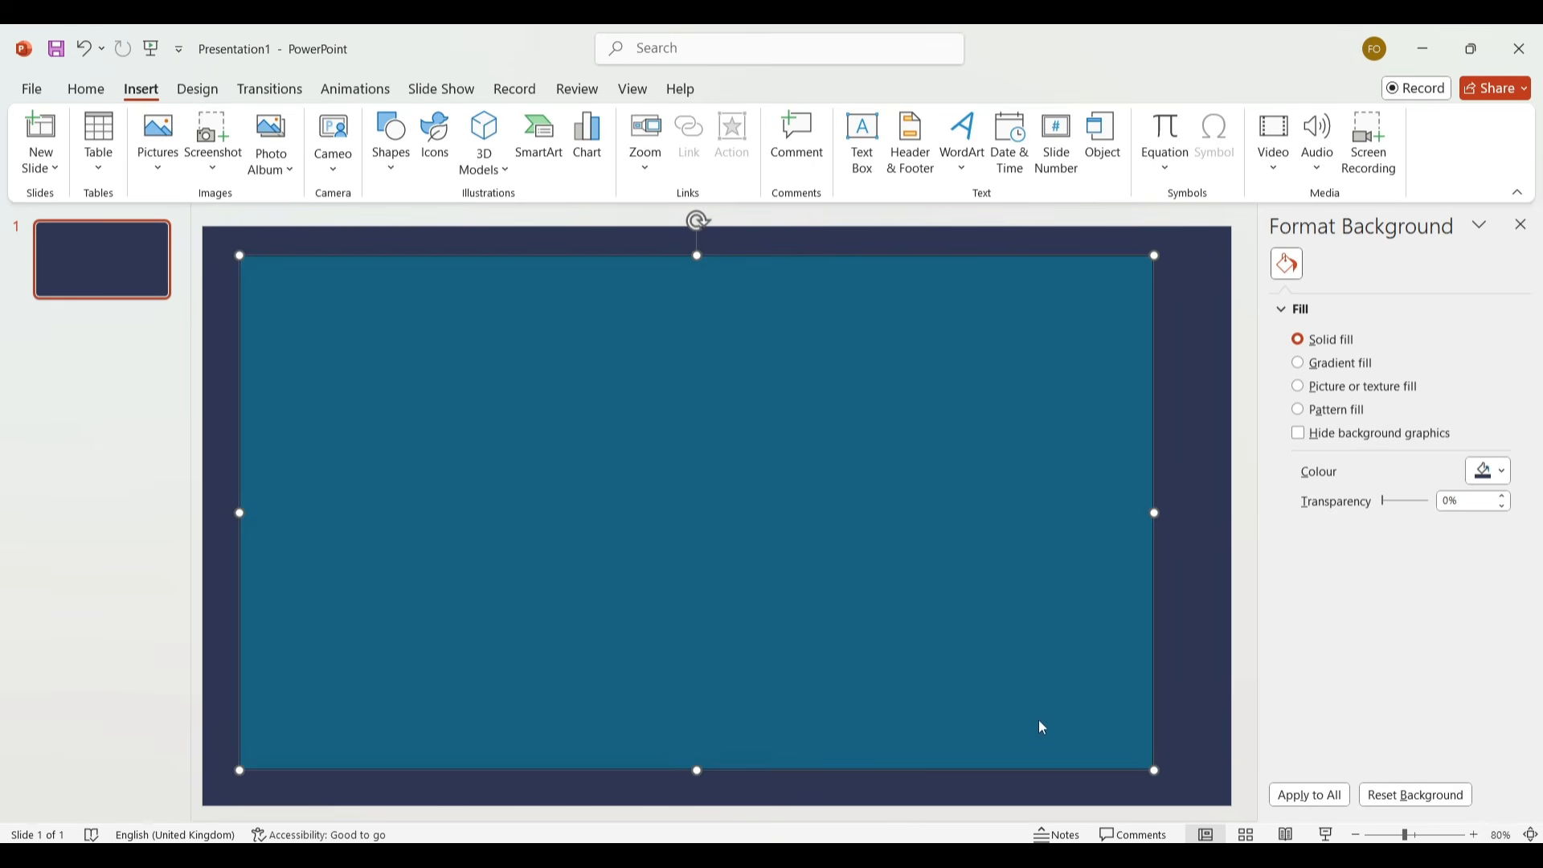
Centre the large rectangle horizontally on the slide and remove its outline.
left_click_drag(954, 653, 965, 652)
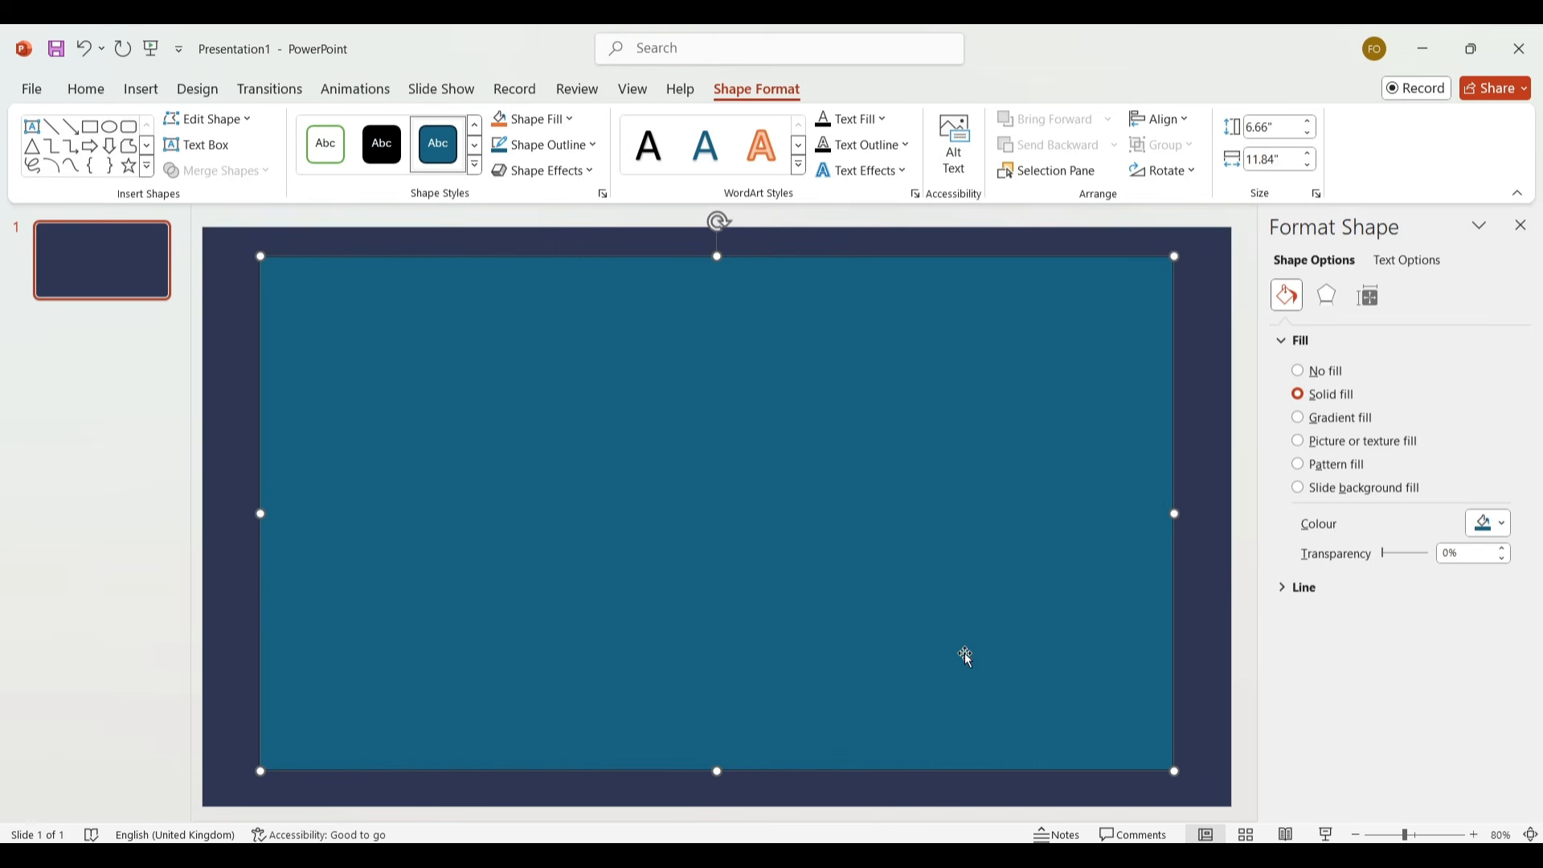
left_click(1300, 588)
left_click(1300, 619)
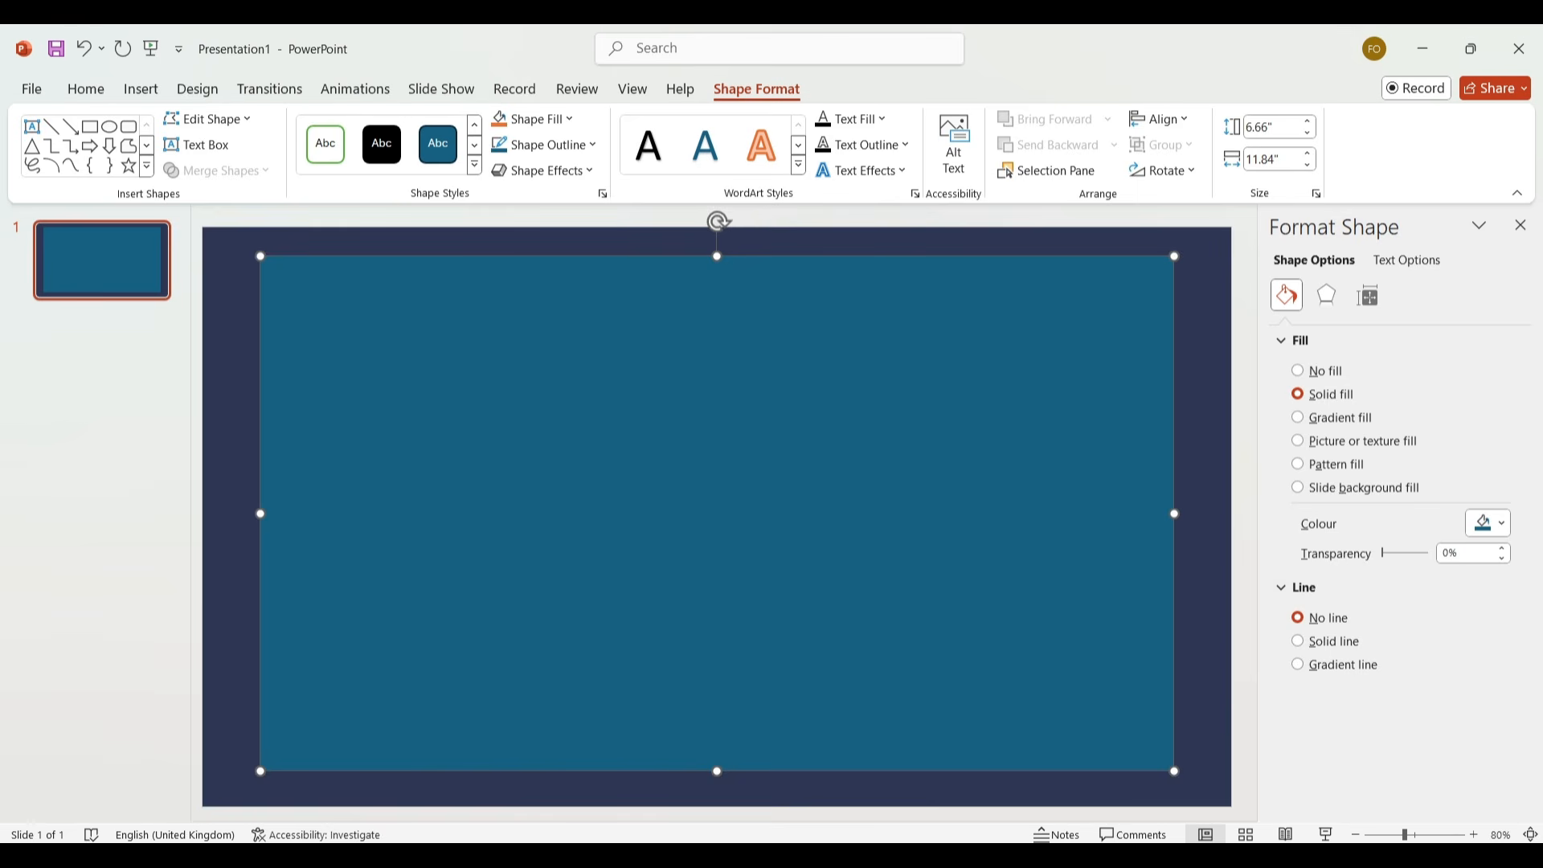
Switch to the image colour picker in the browser, pick the dashboard's dark navy panel colour and copy its HEX code #111a3b.
mouse_move(760, 857)
left_click(736, 782)
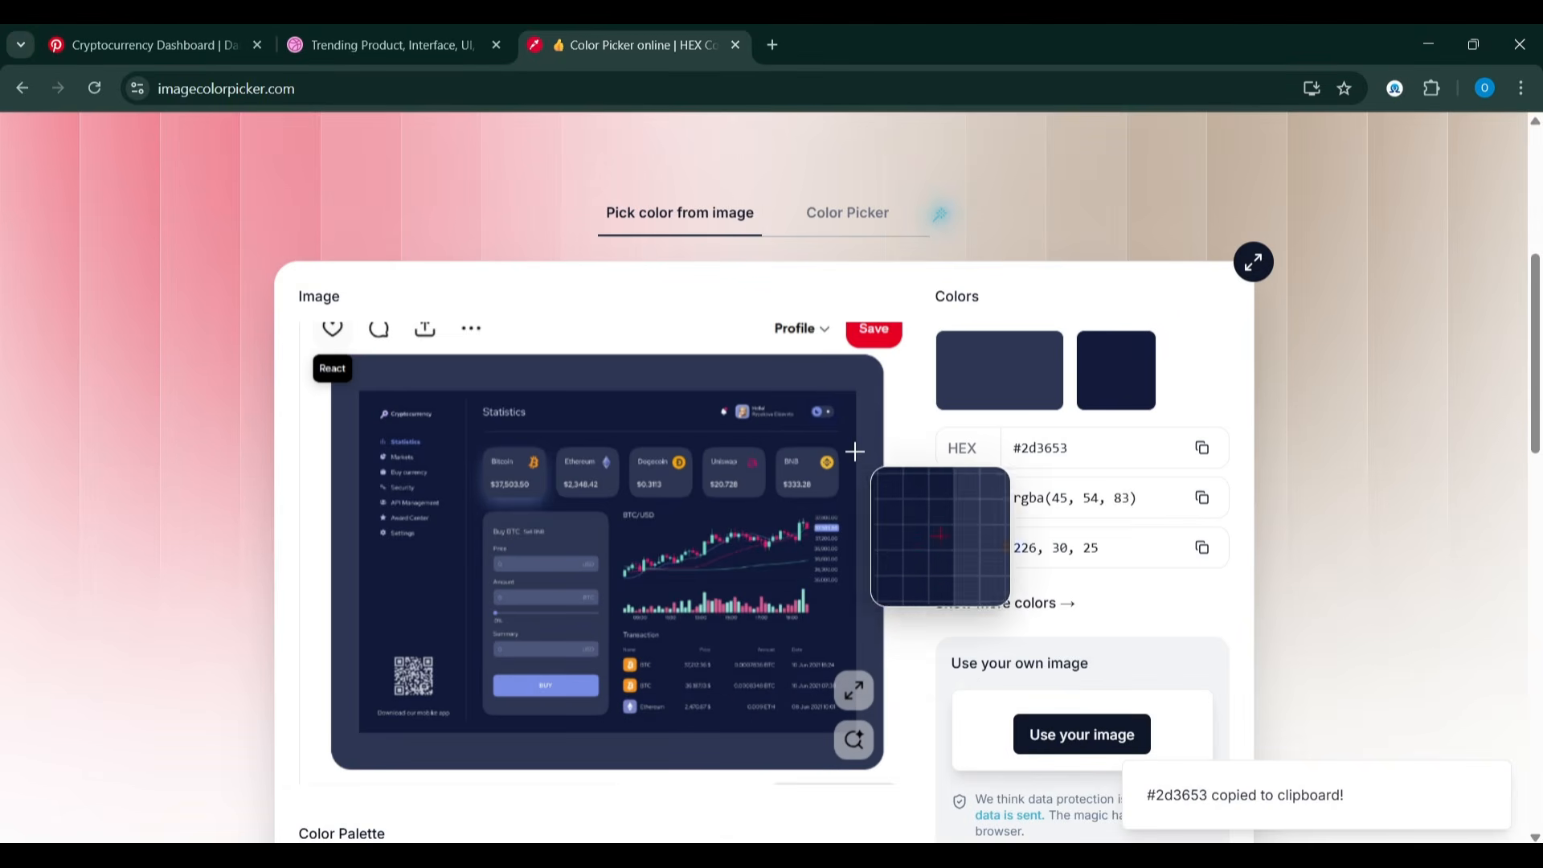
left_click(682, 408)
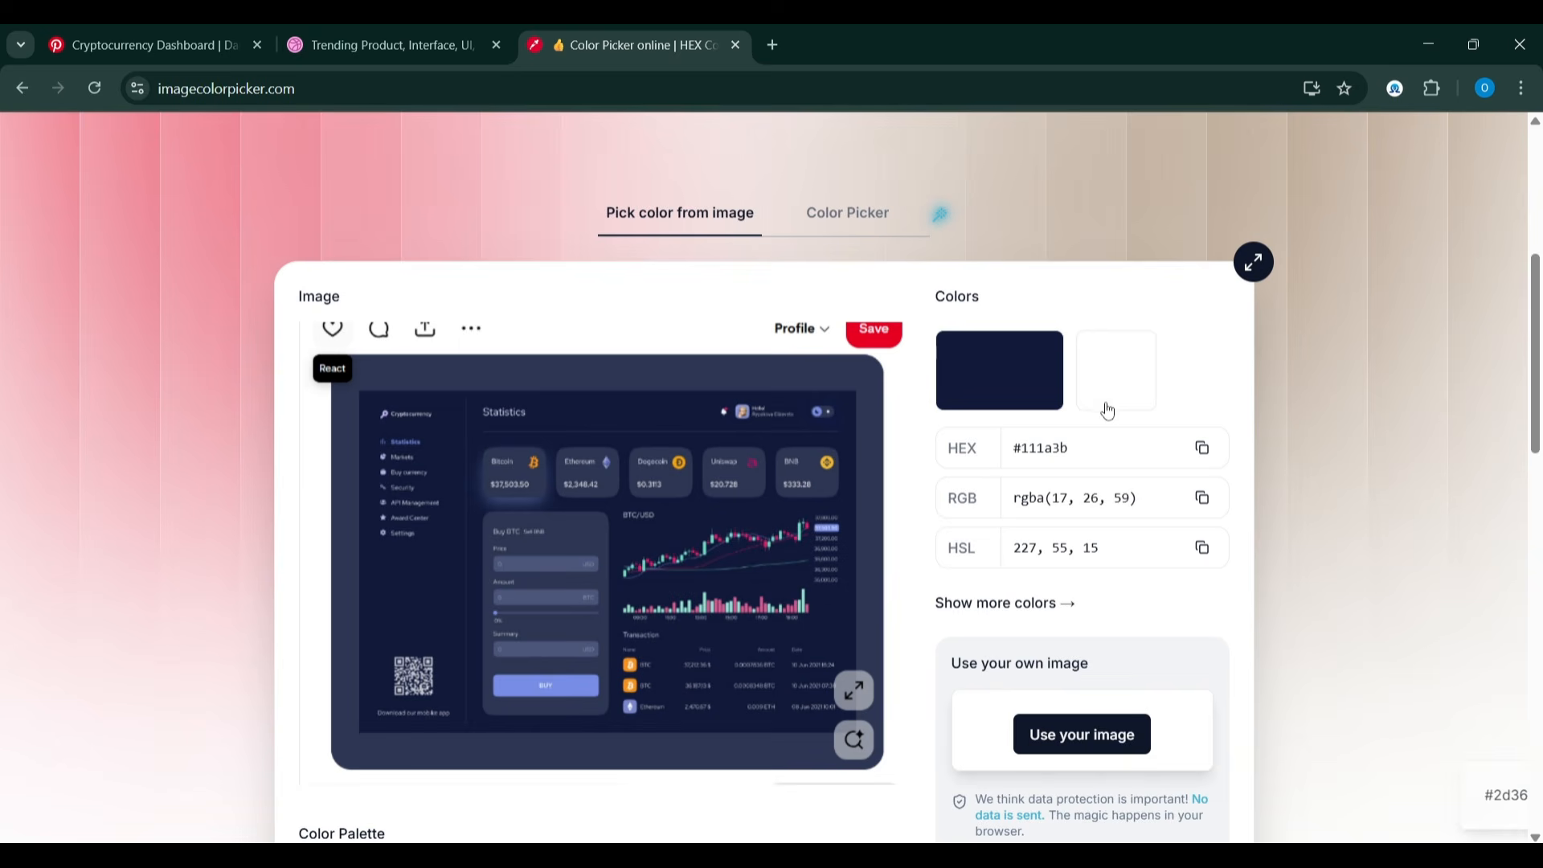
left_click(1202, 450)
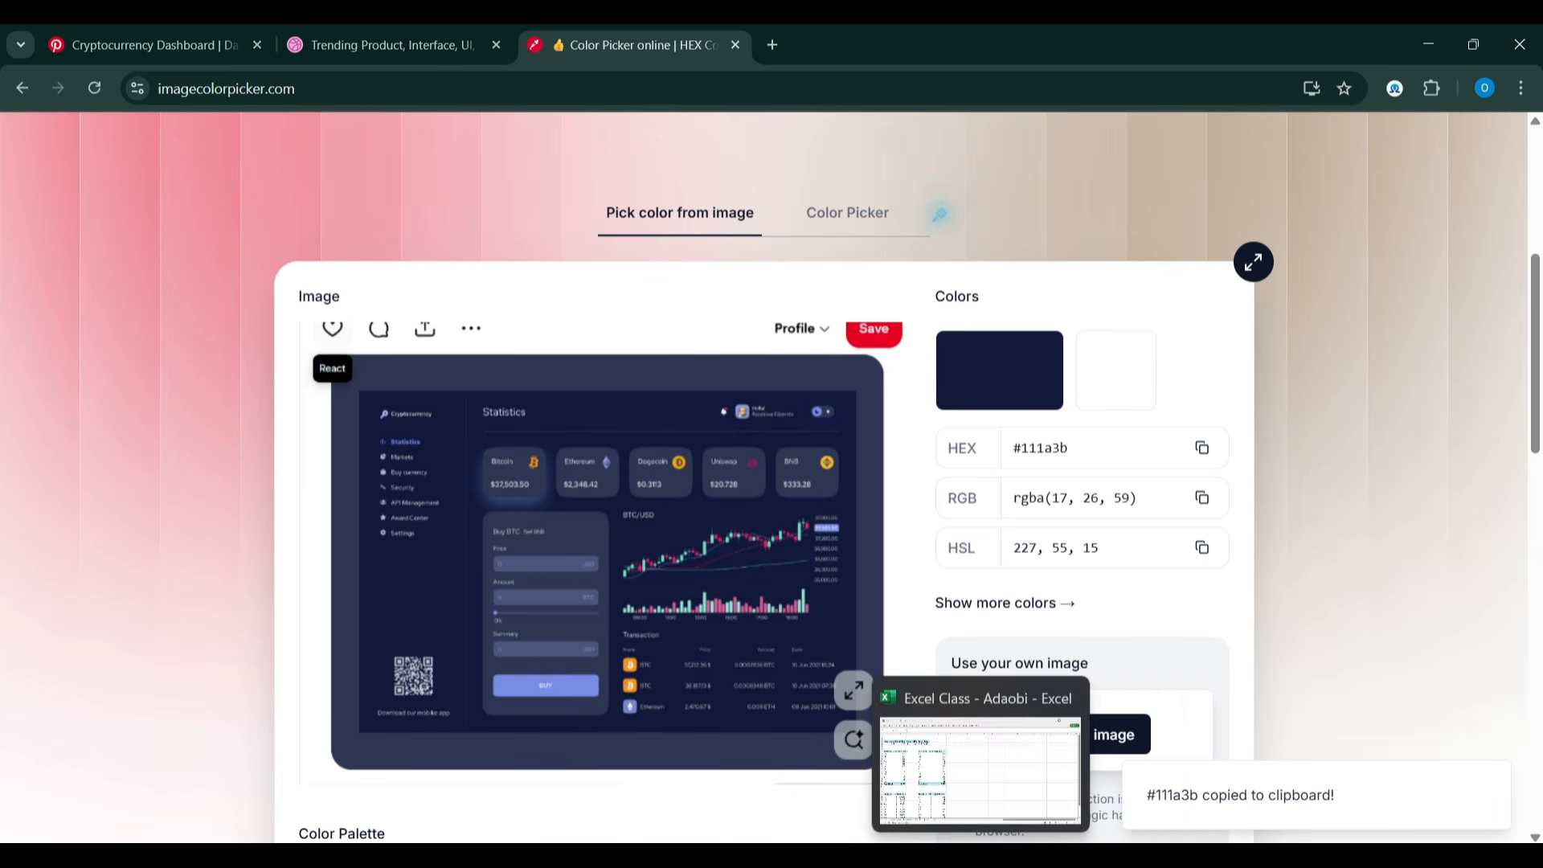
Switch back to Presentation1 in PowerPoint and fill the large rectangle with the custom colour #111a3b.
mouse_move(1025, 857)
left_click(905, 769)
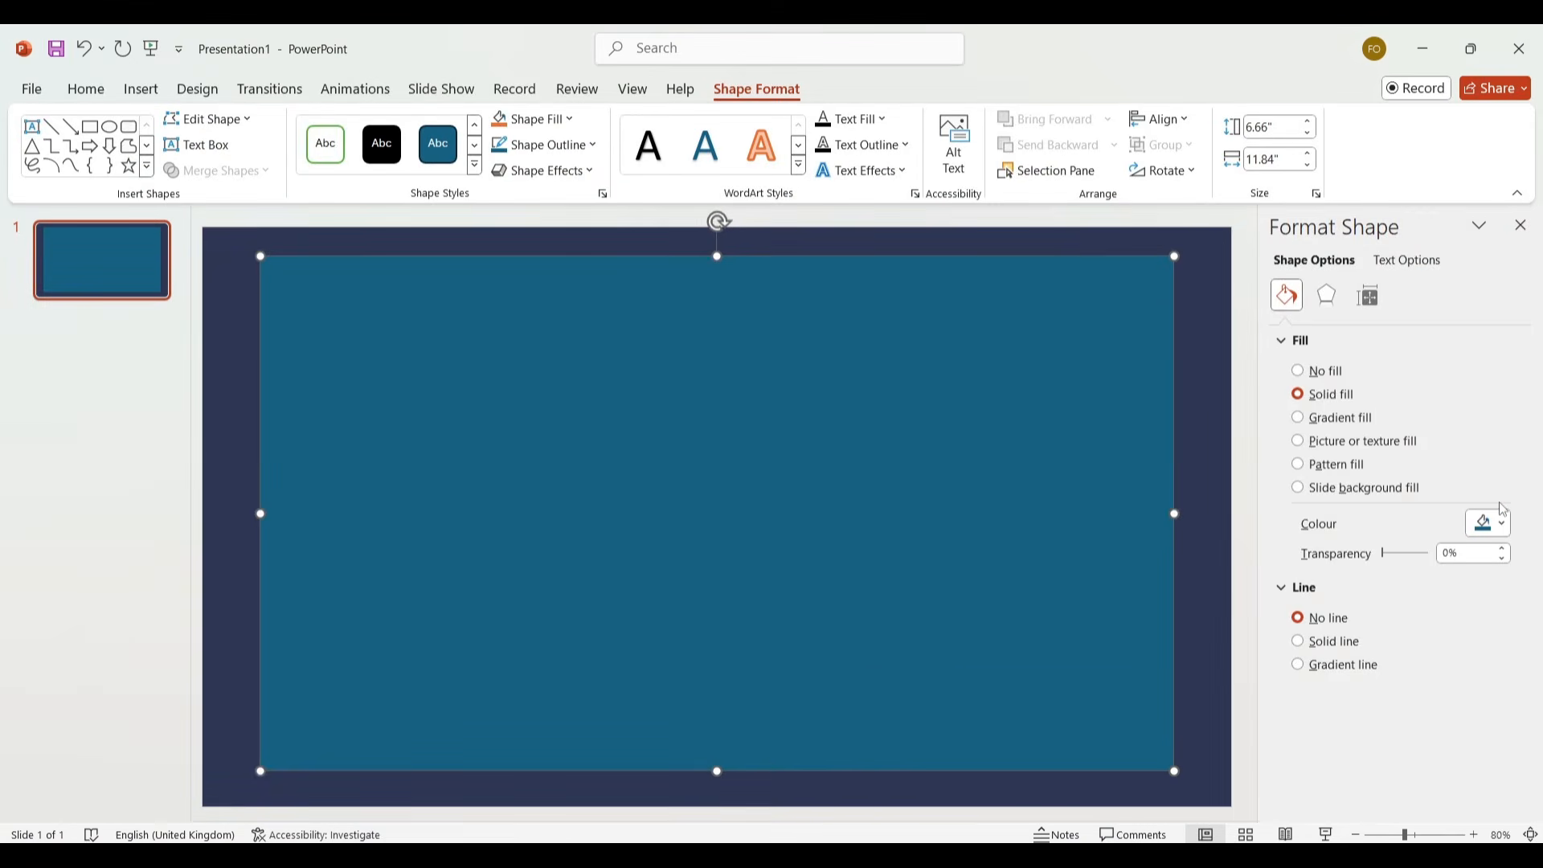
left_click(1502, 524)
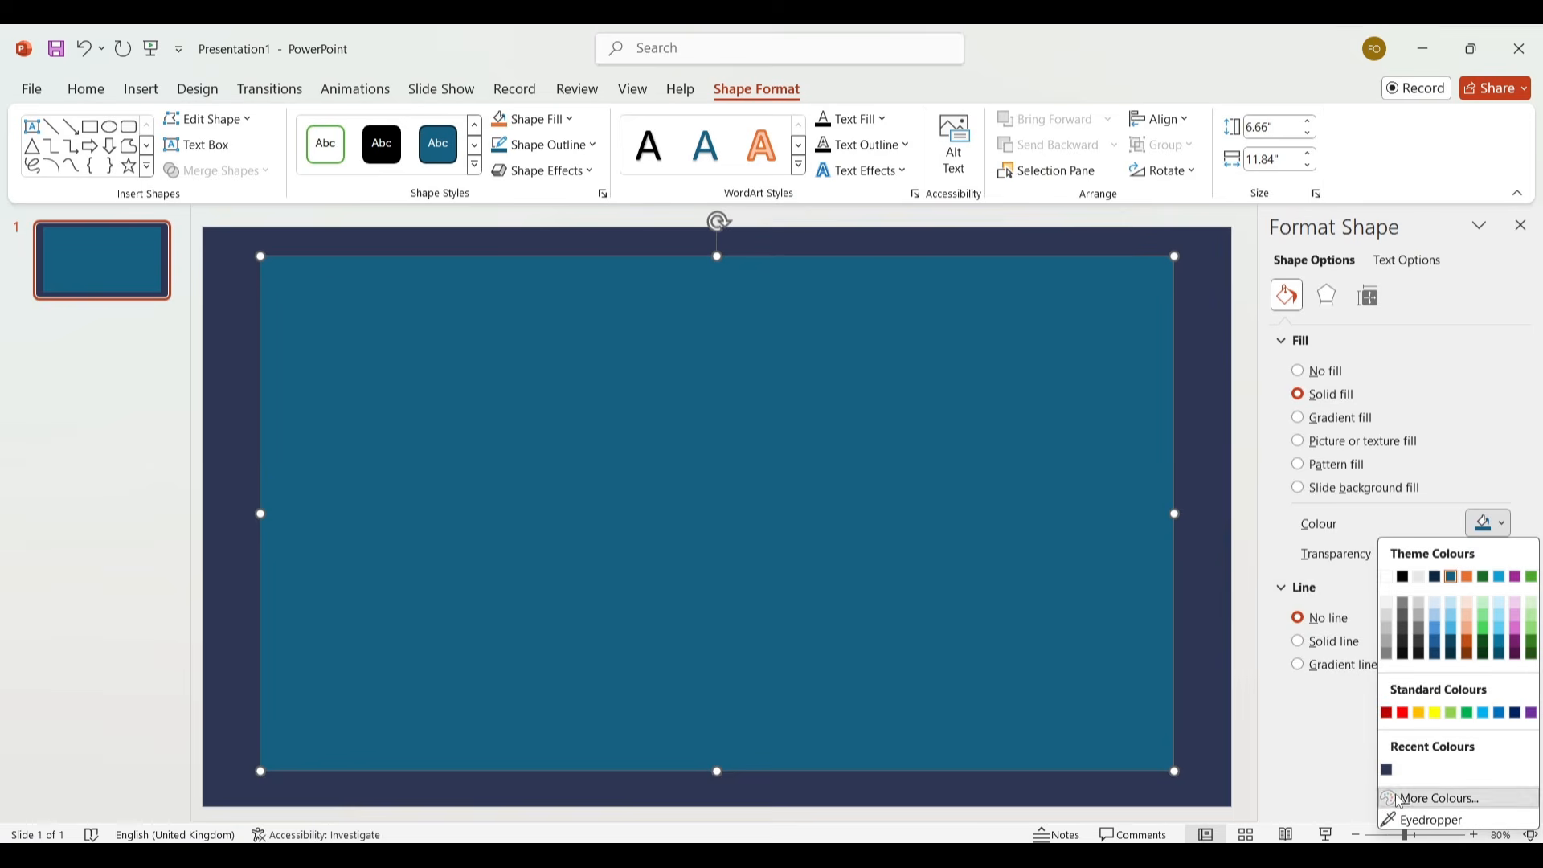
left_click(1430, 799)
left_click(768, 540)
left_click_drag(767, 540, 698, 547)
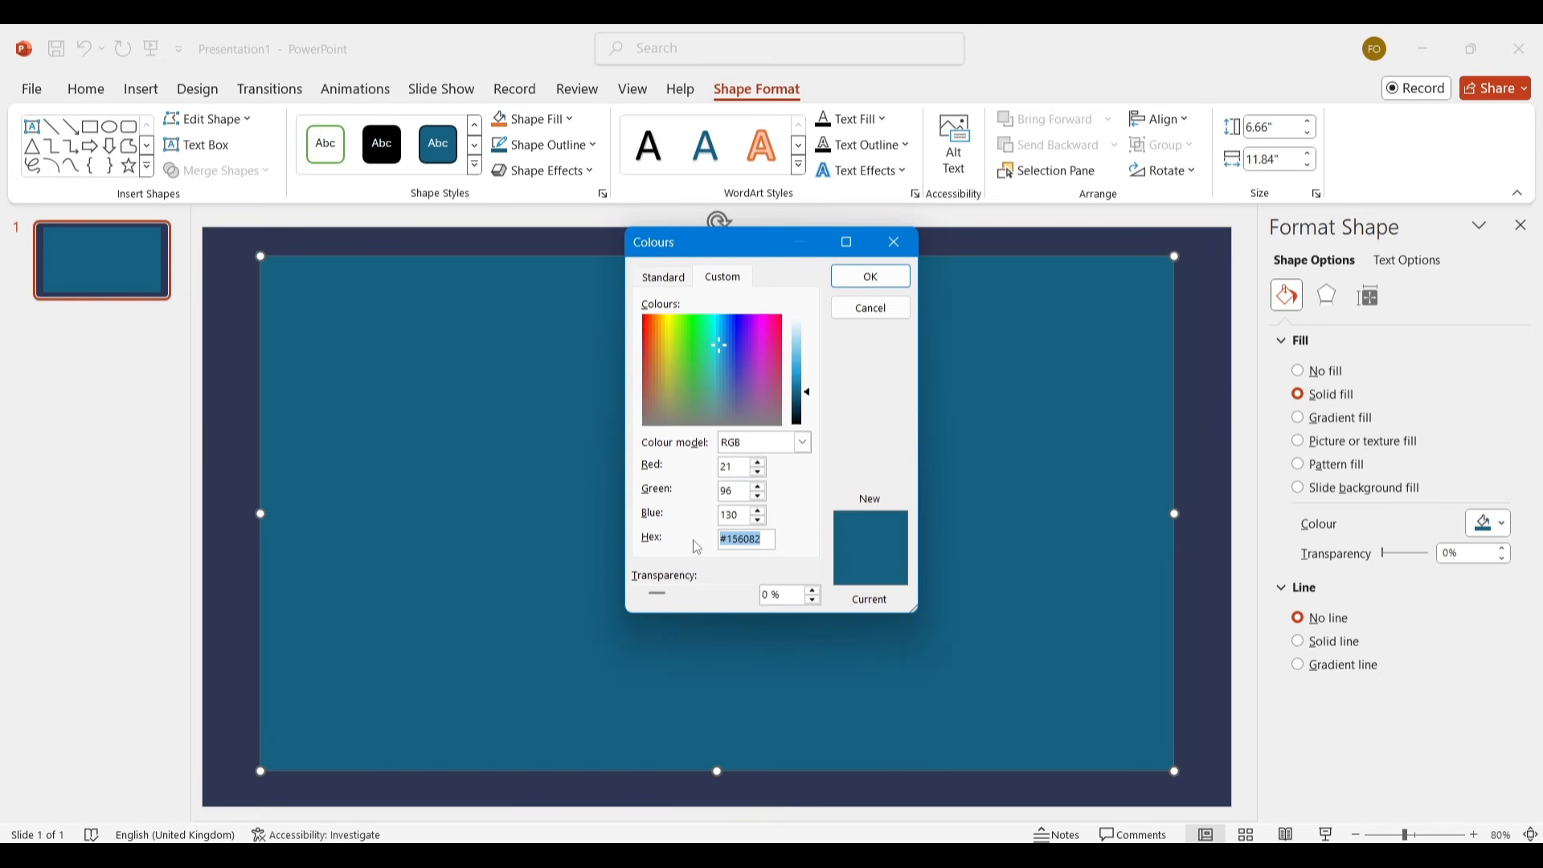
key("ctrl+v")
left_click(894, 276)
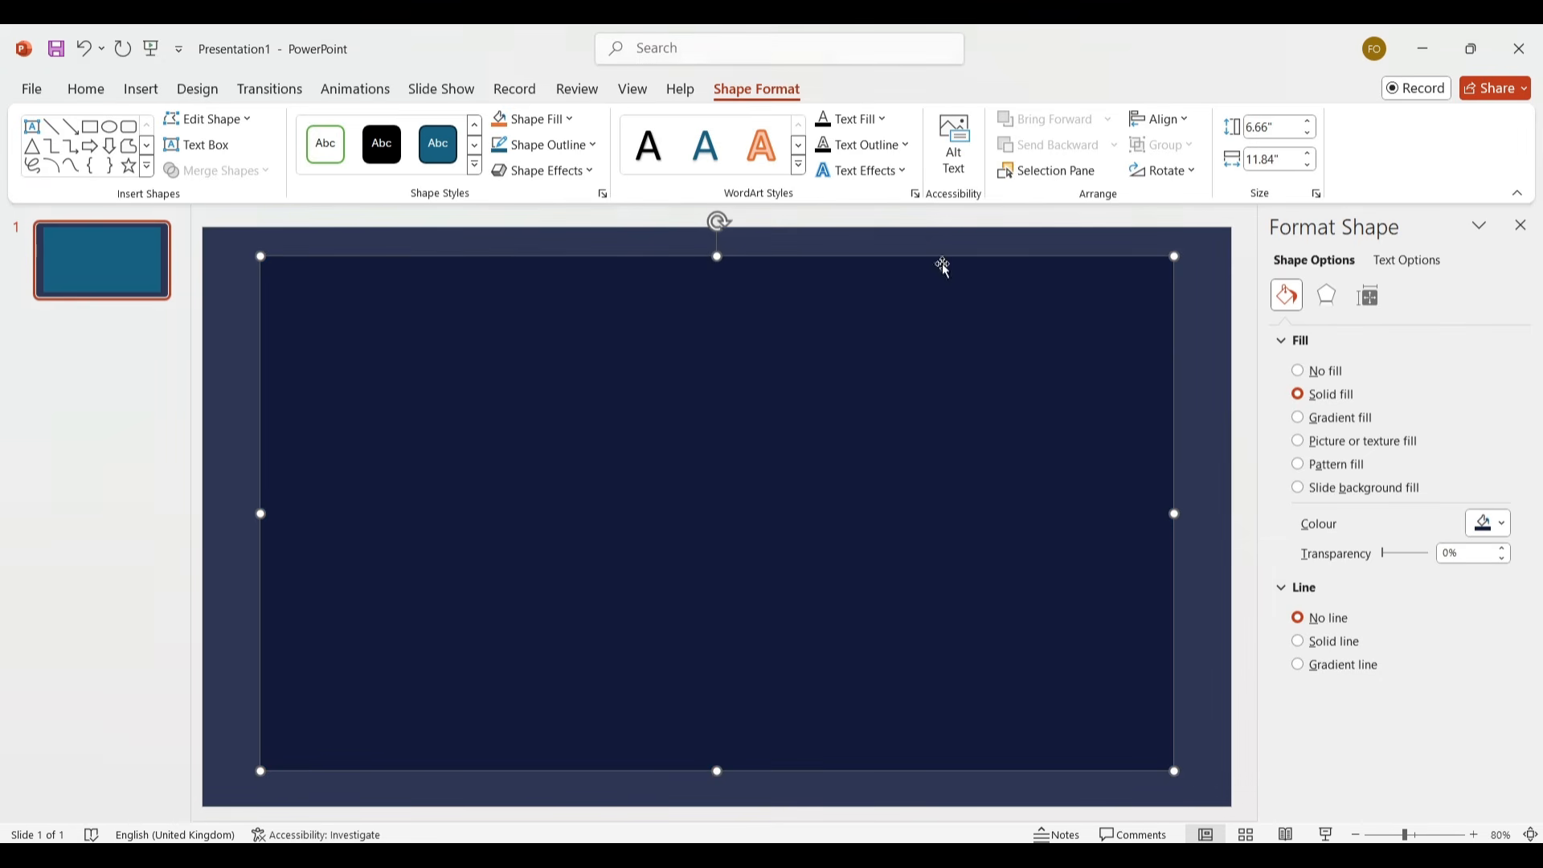
left_click(1220, 394)
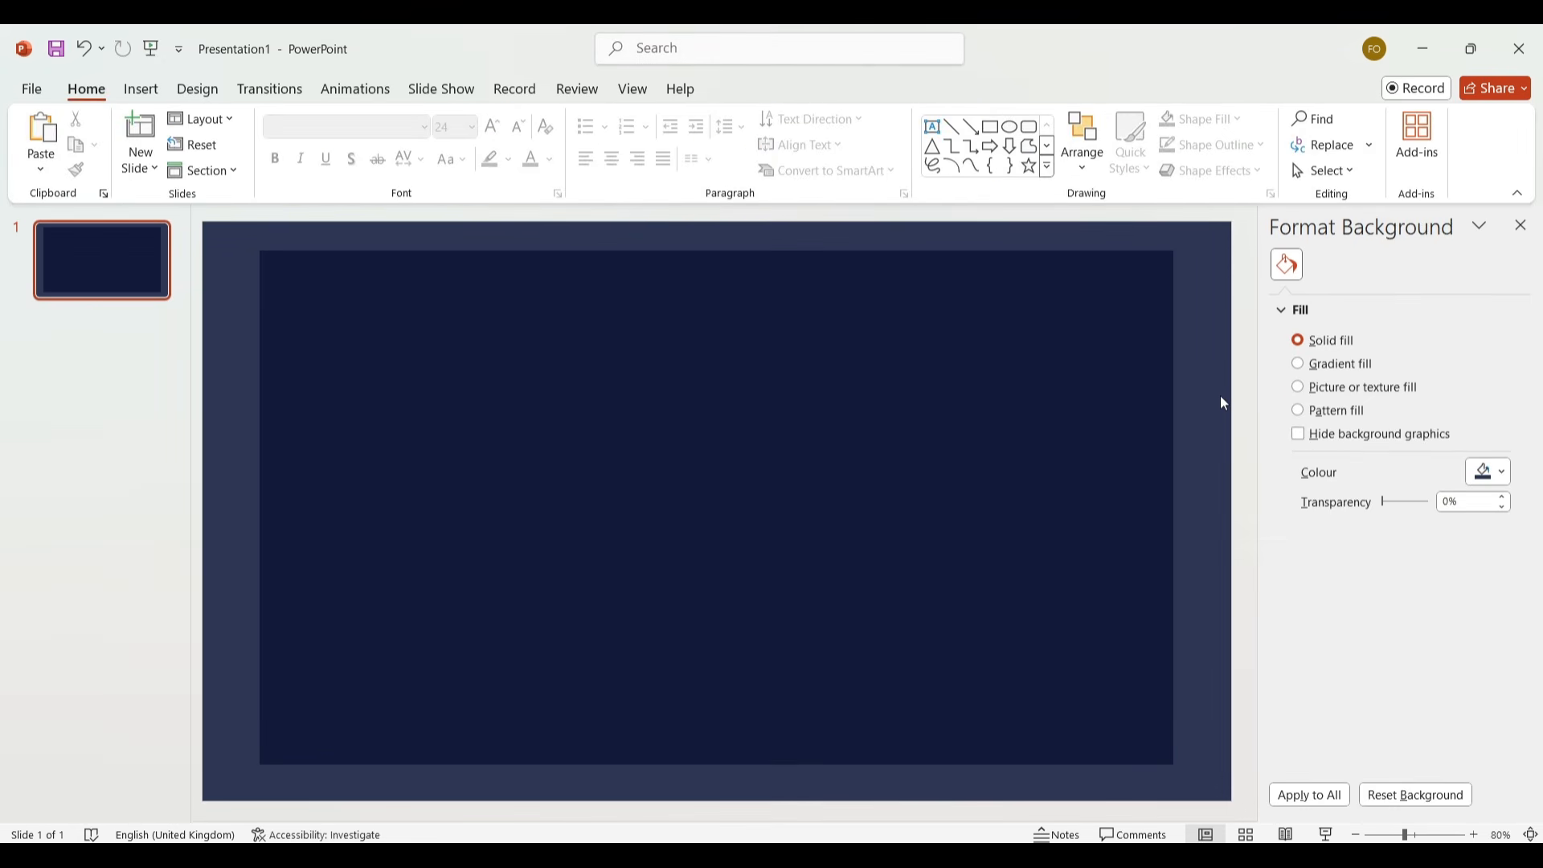
Shrink the dark rectangle slightly and recentre it on the slide to leave a wider margin on all sides.
left_click(1013, 390)
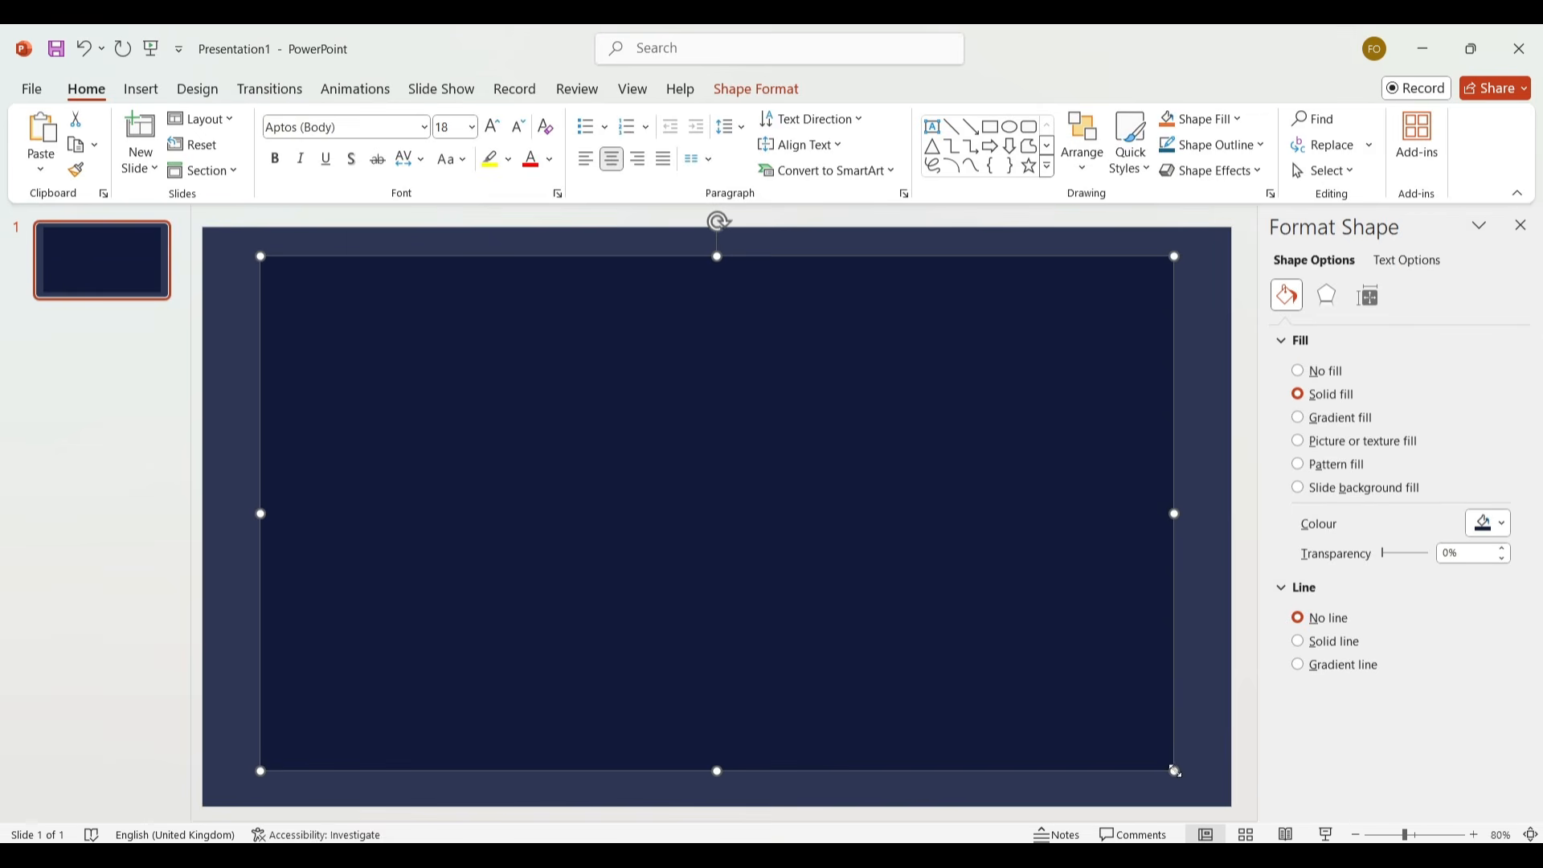
left_click_drag(1175, 772, 1123, 746)
left_click_drag(873, 539, 898, 555)
left_click(1203, 585)
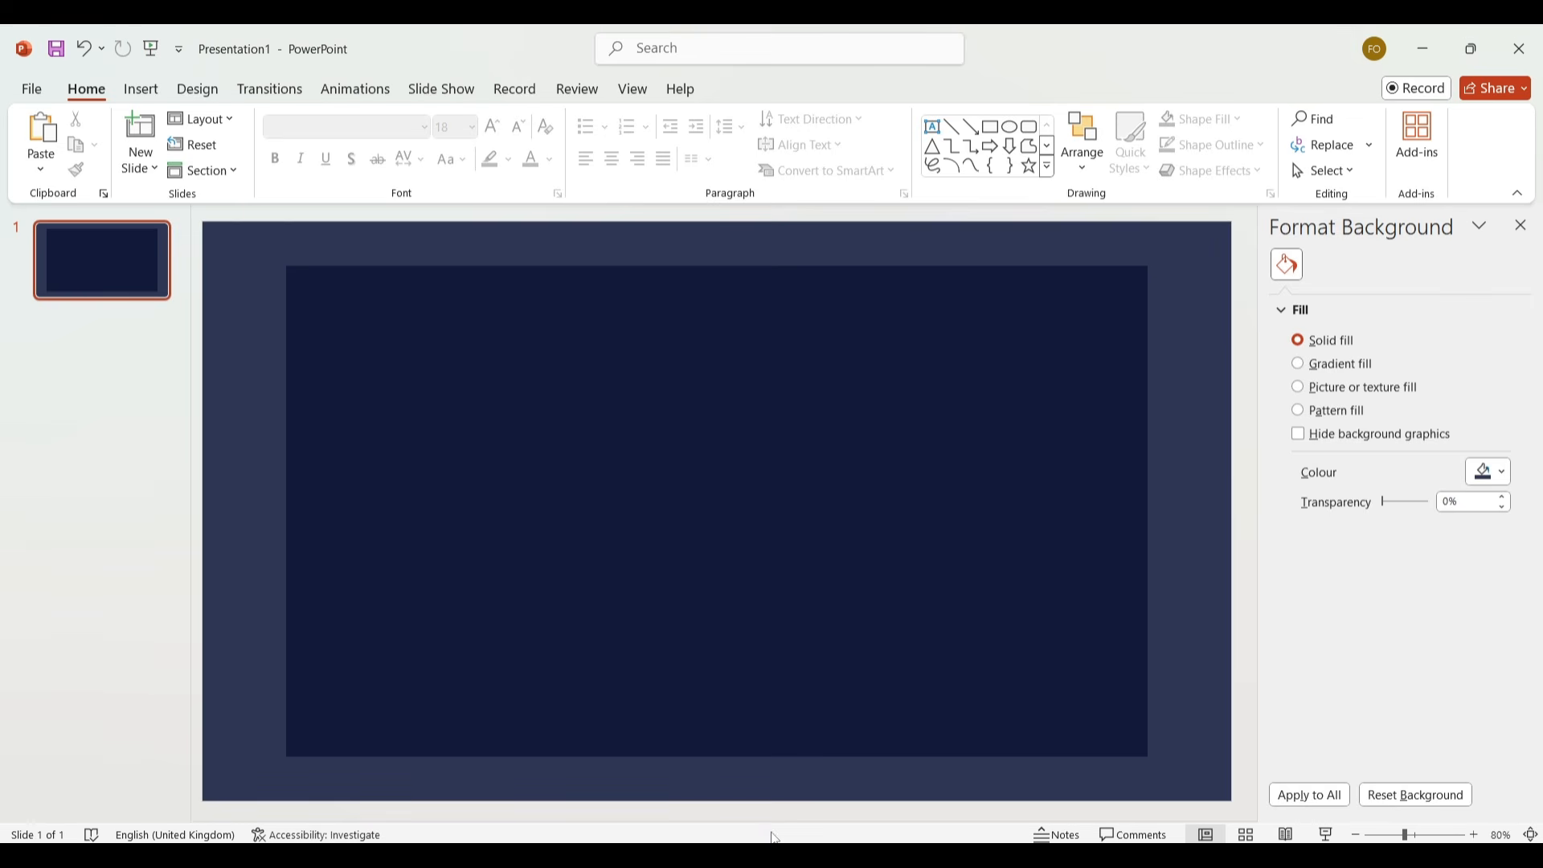
Switch to the image colour picker, pick the card colour from the dashboard image and copy its HEX code #2d3653.
left_click(647, 772)
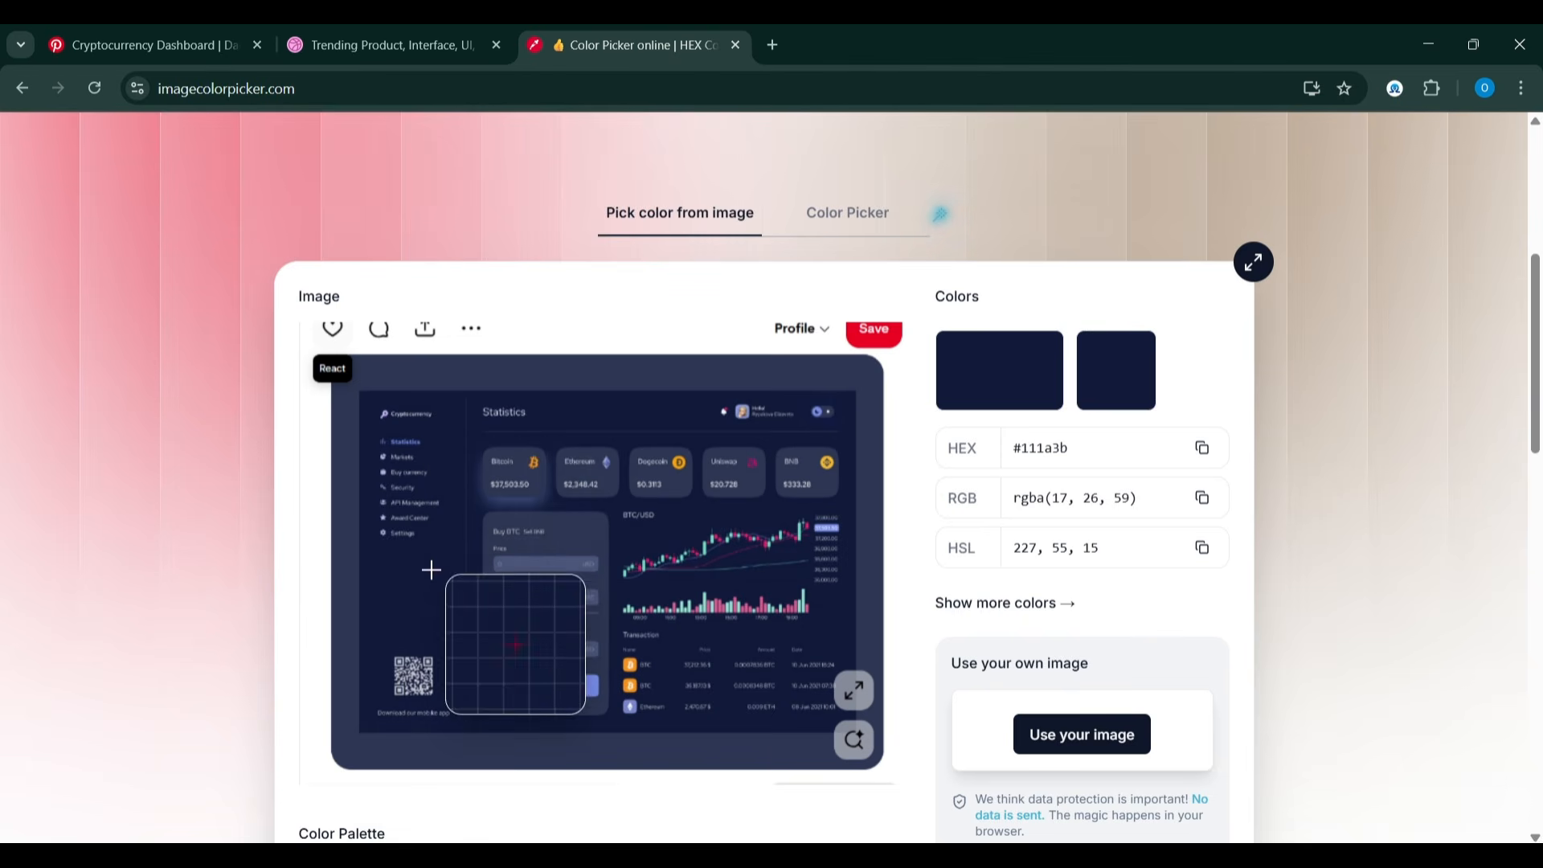
left_click(514, 453)
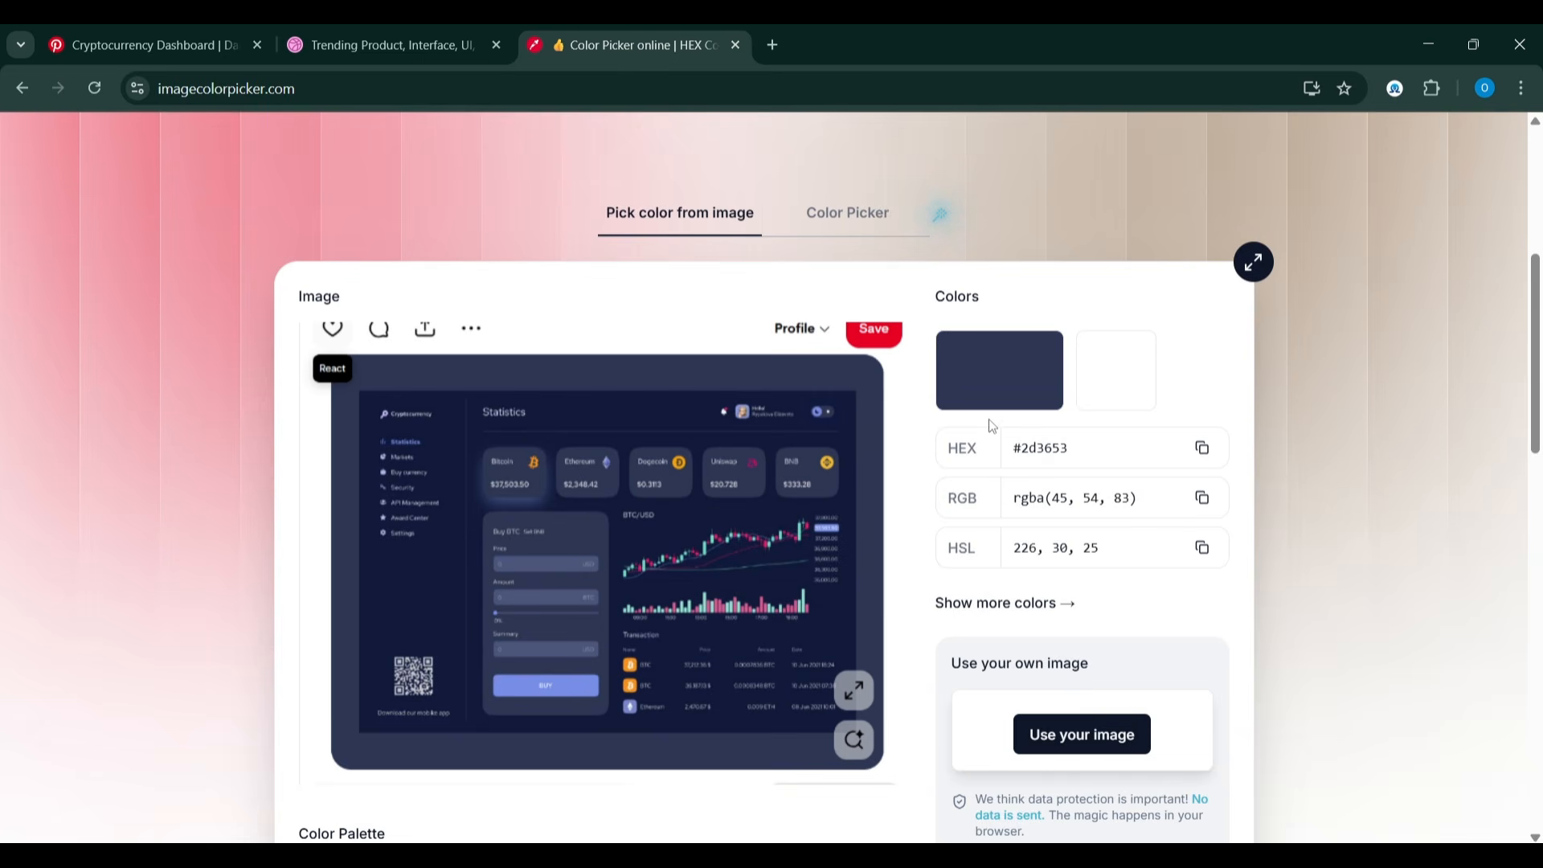
left_click(1210, 455)
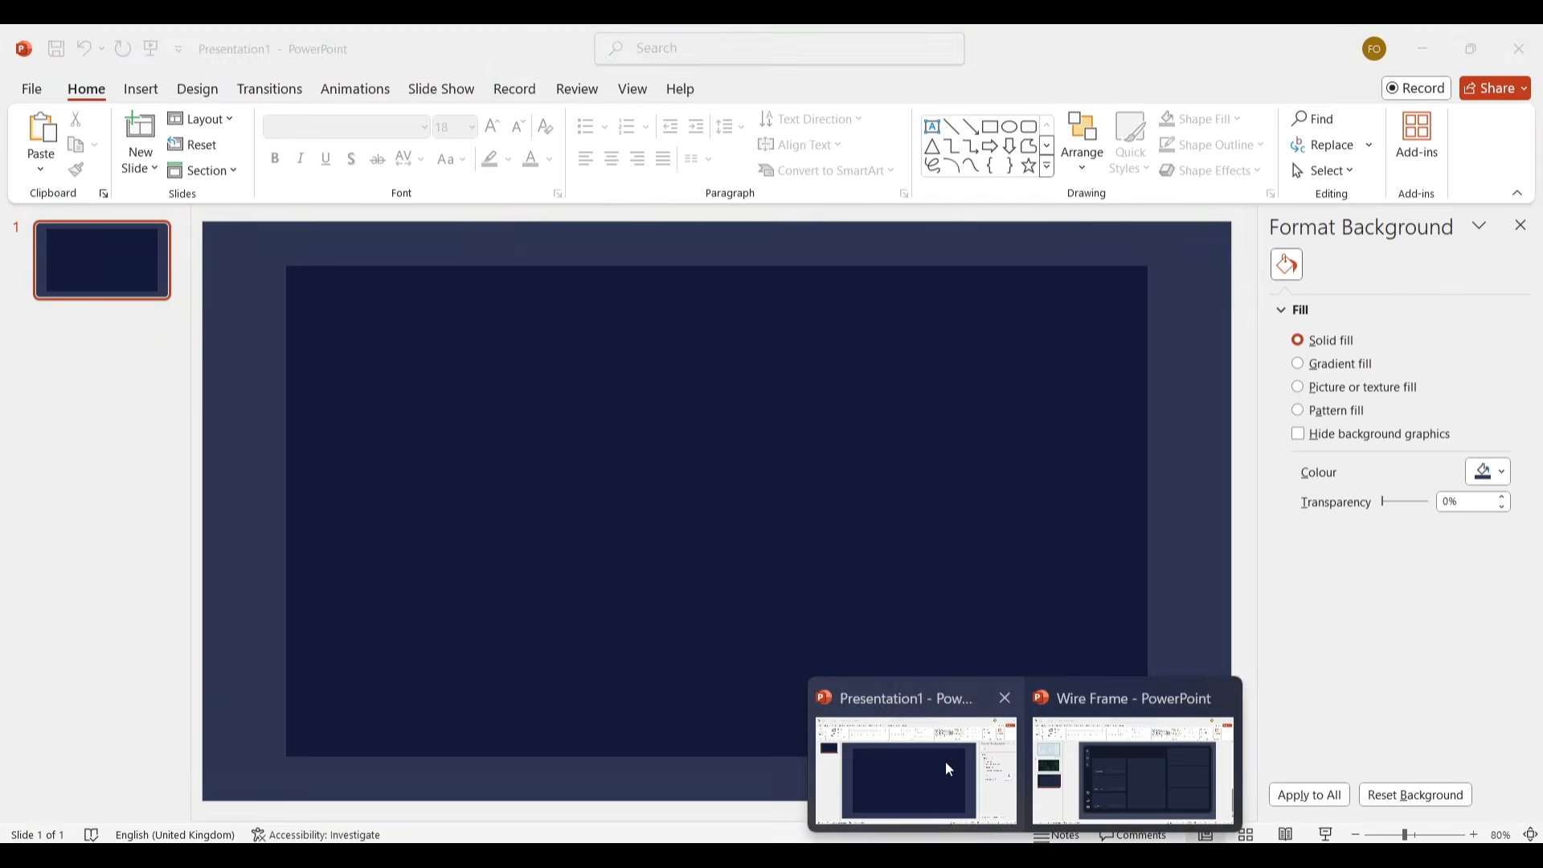
Return to Presentation1 and draw a rounded rectangle about 1.4" high and 1.69" wide in the upper-left area of the dark panel.
left_click(946, 761)
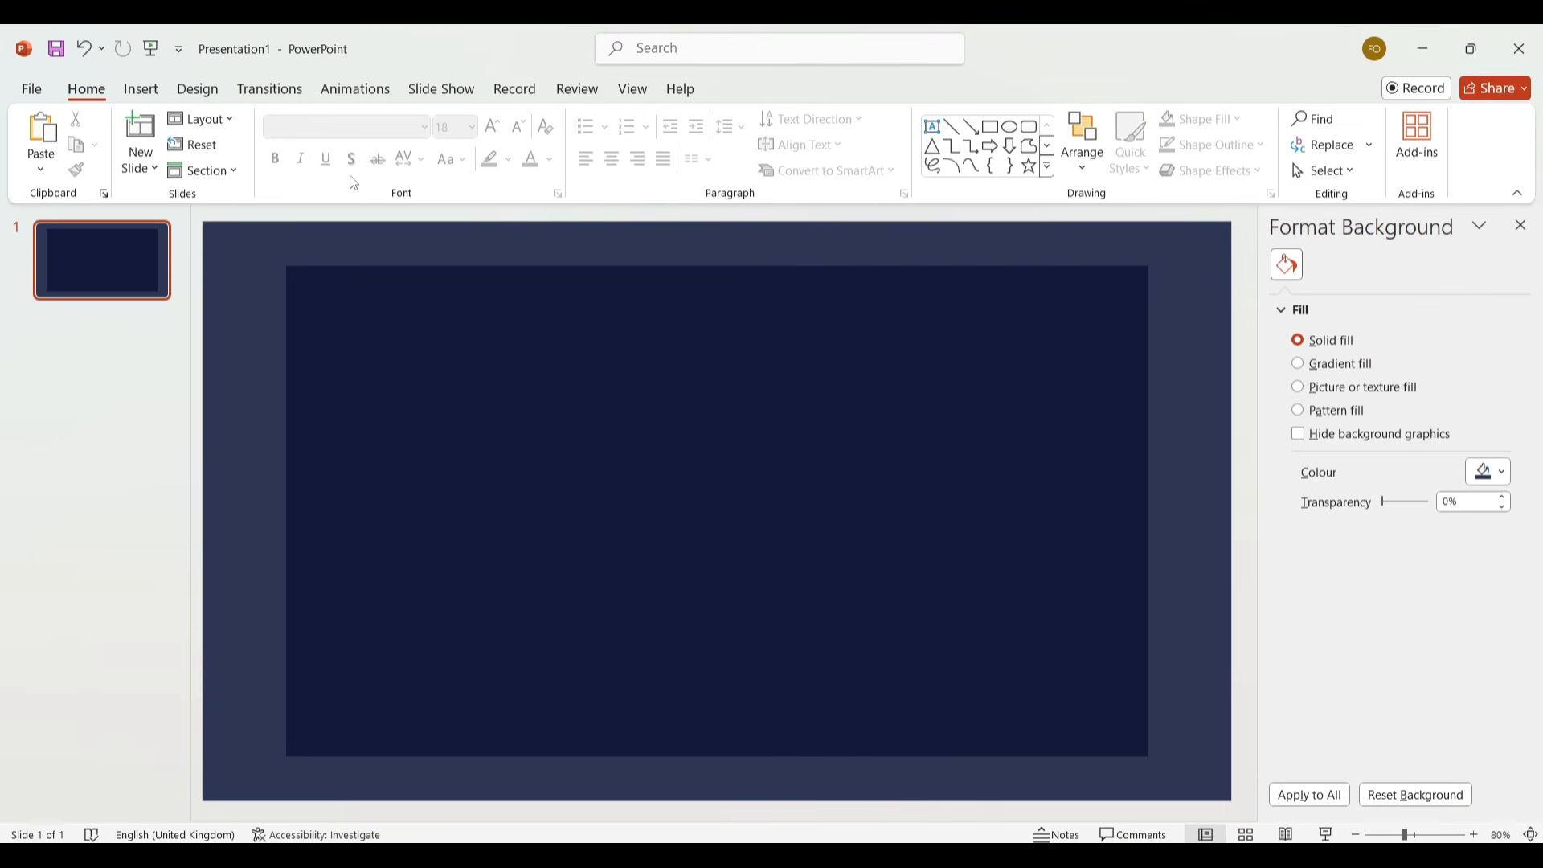
left_click(141, 90)
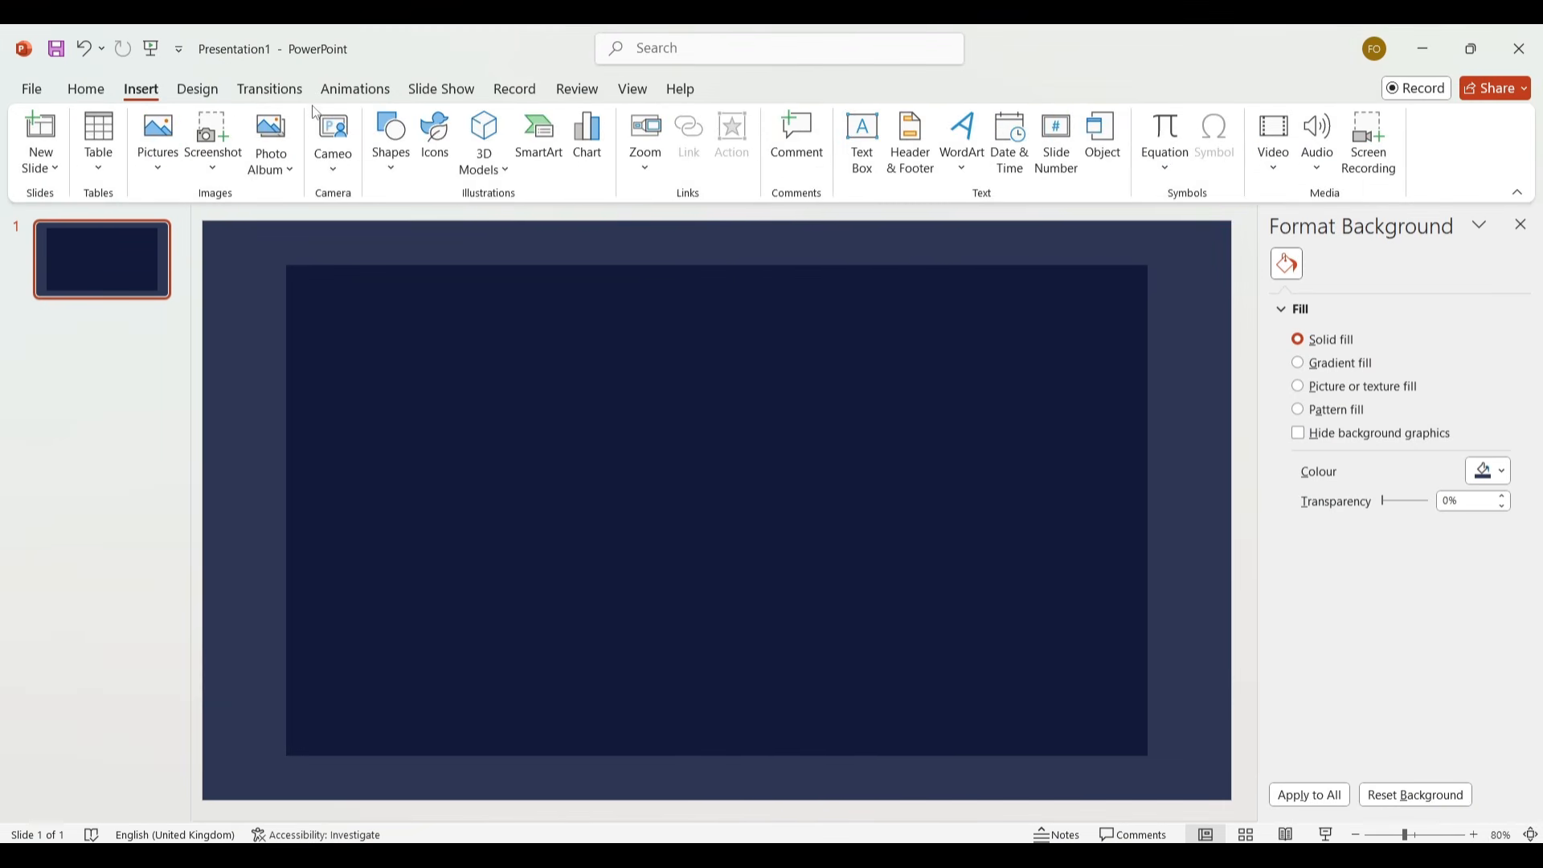
left_click(392, 141)
left_click(479, 226)
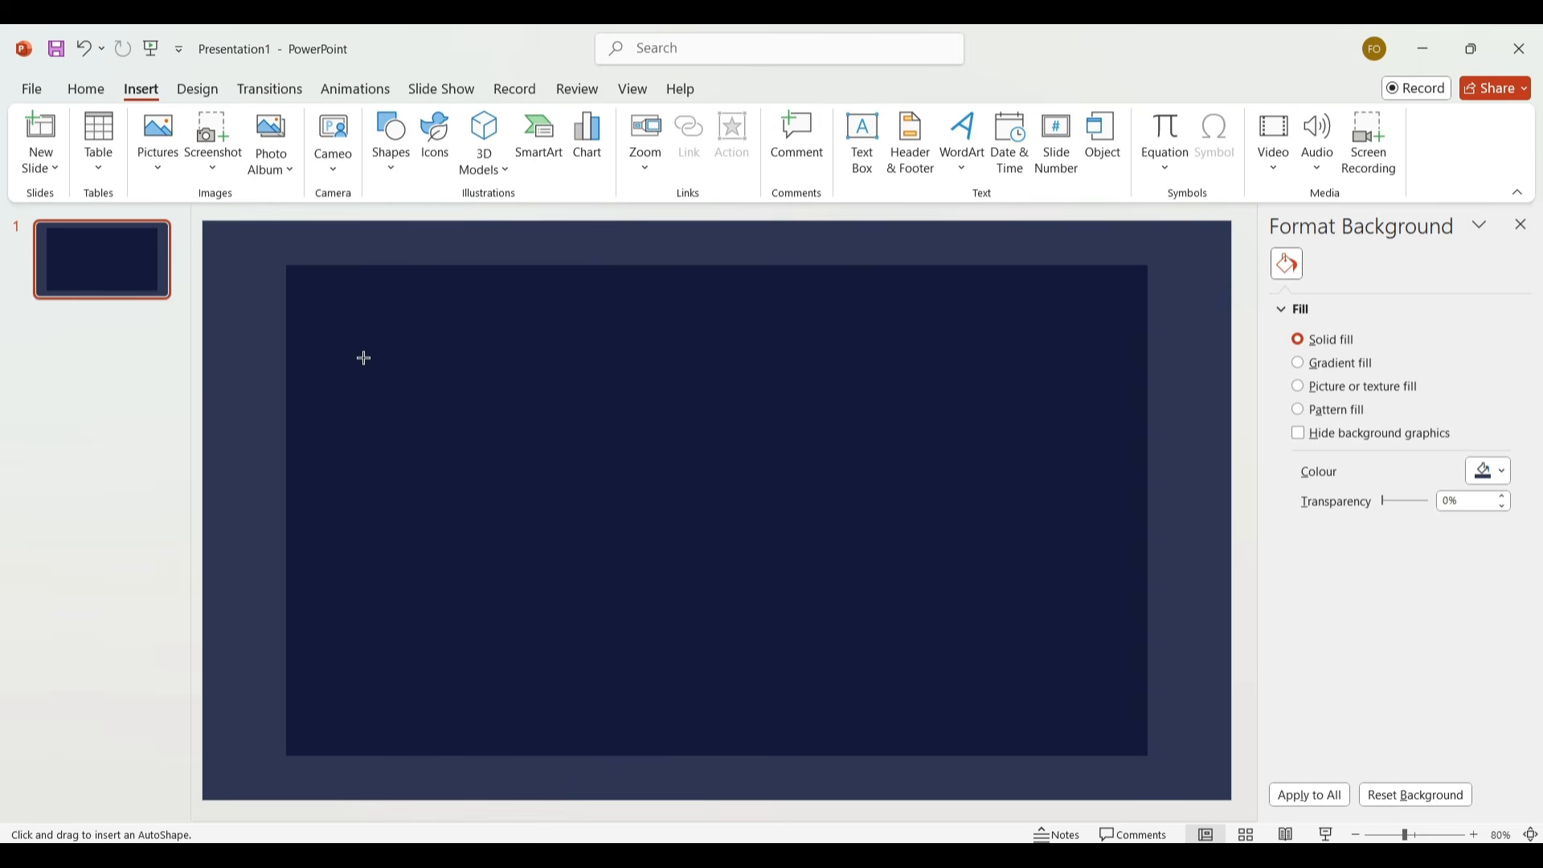
left_click_drag(419, 329, 553, 436)
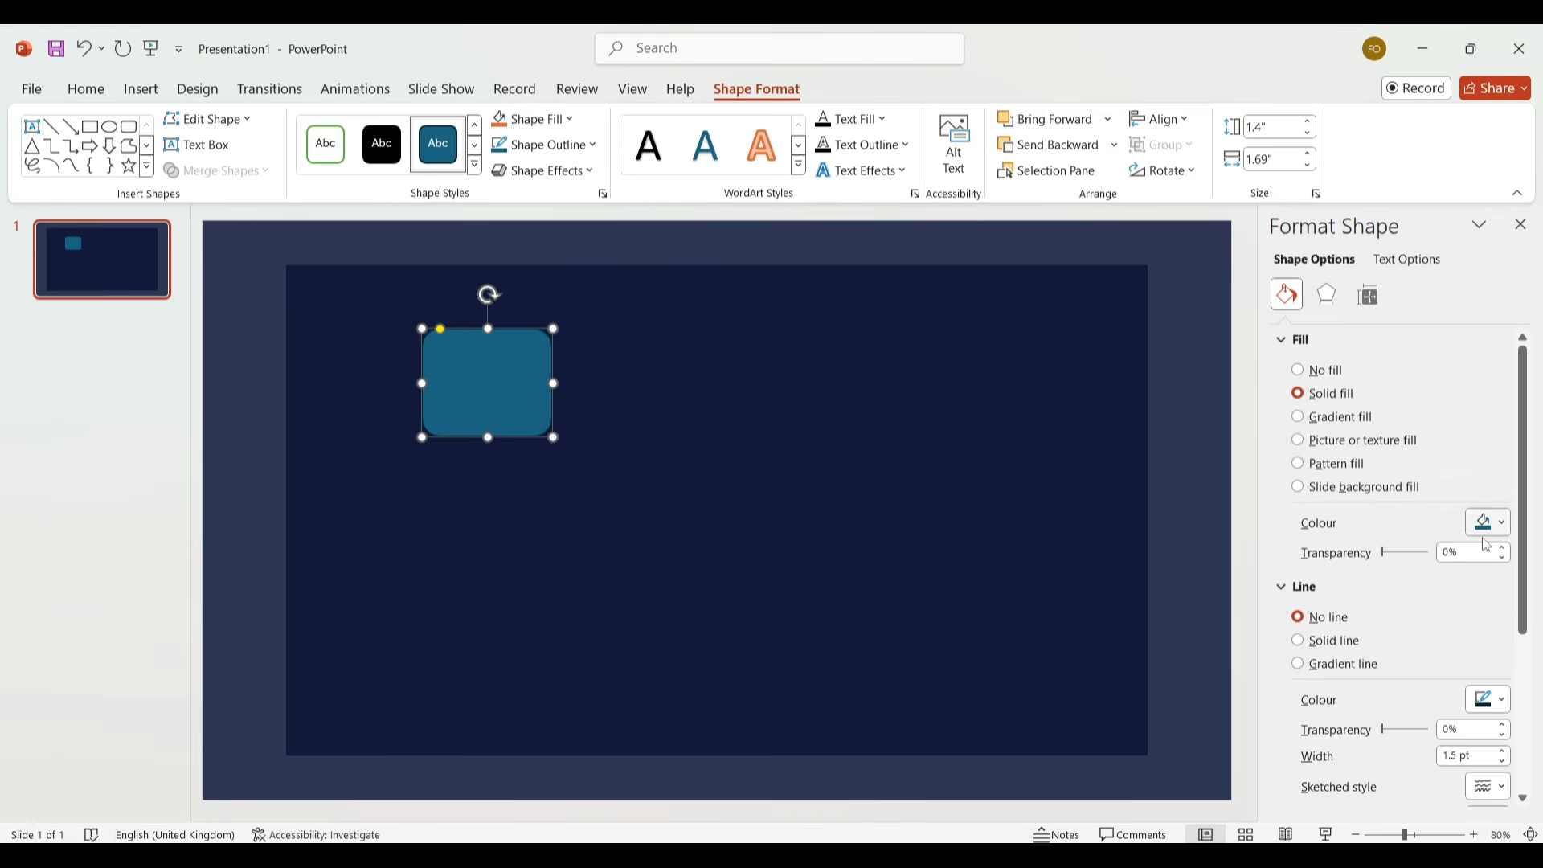
Fill the rounded rectangle with the custom colour #2d3653 and slightly reduce its corner rounding.
left_click(1503, 526)
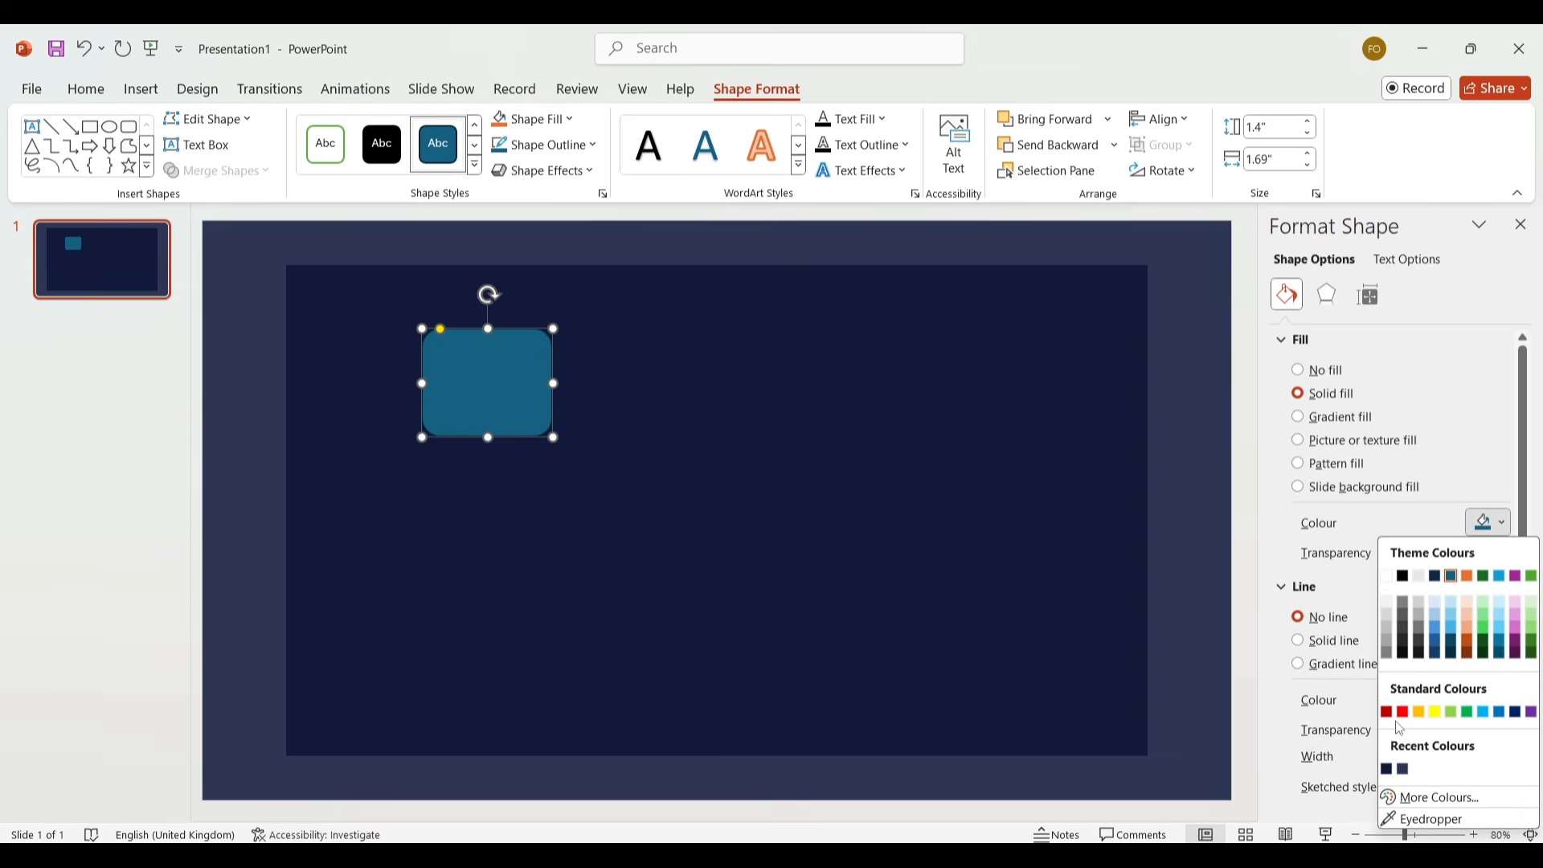
left_click(1403, 801)
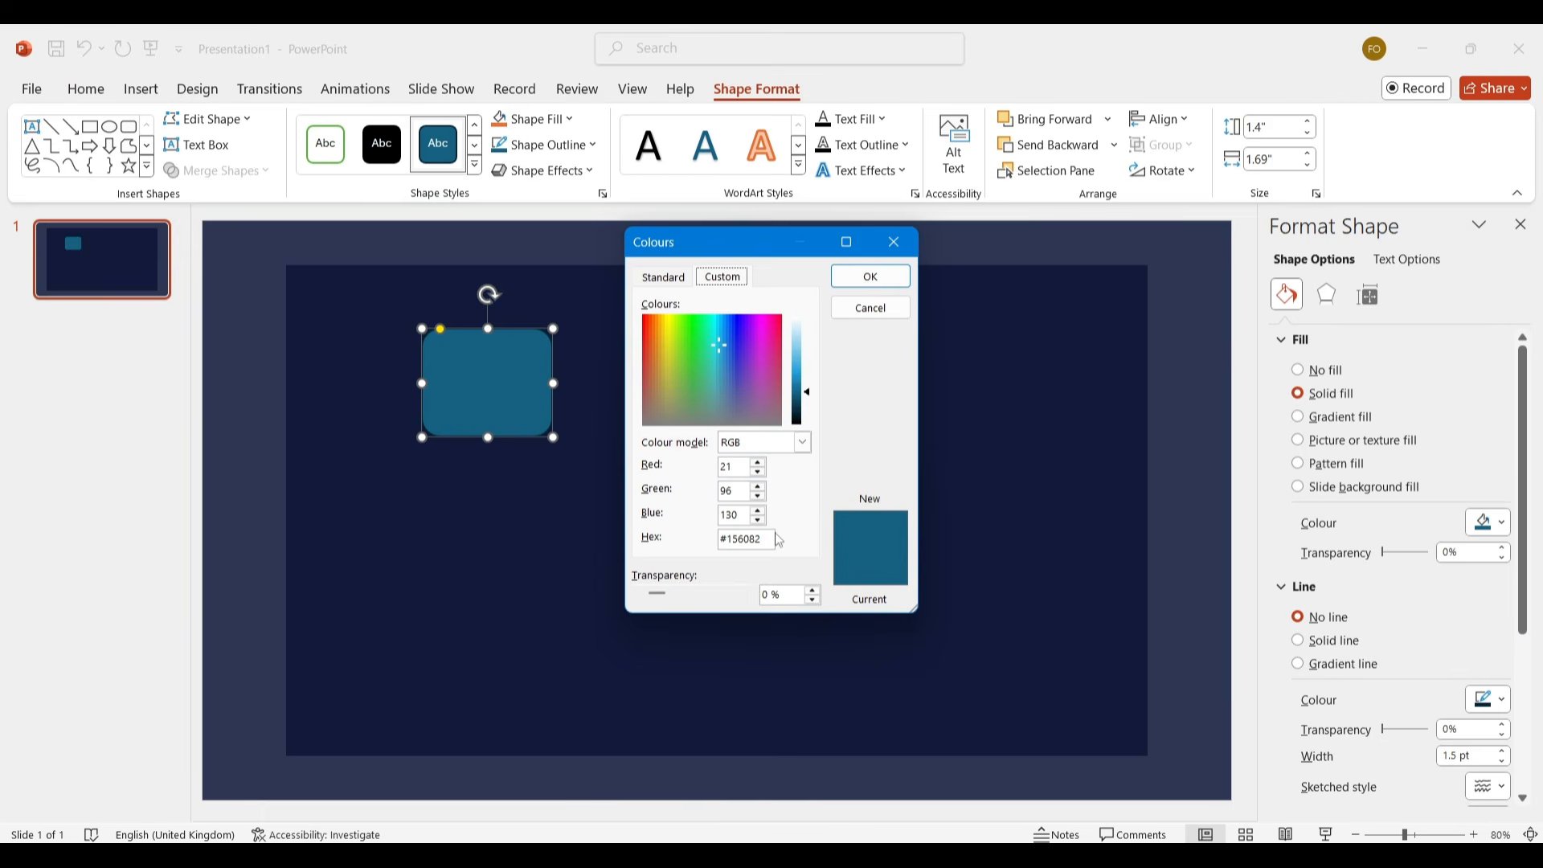
left_click_drag(772, 537, 671, 545)
key("ctrl+v")
left_click(871, 275)
left_click(1163, 384)
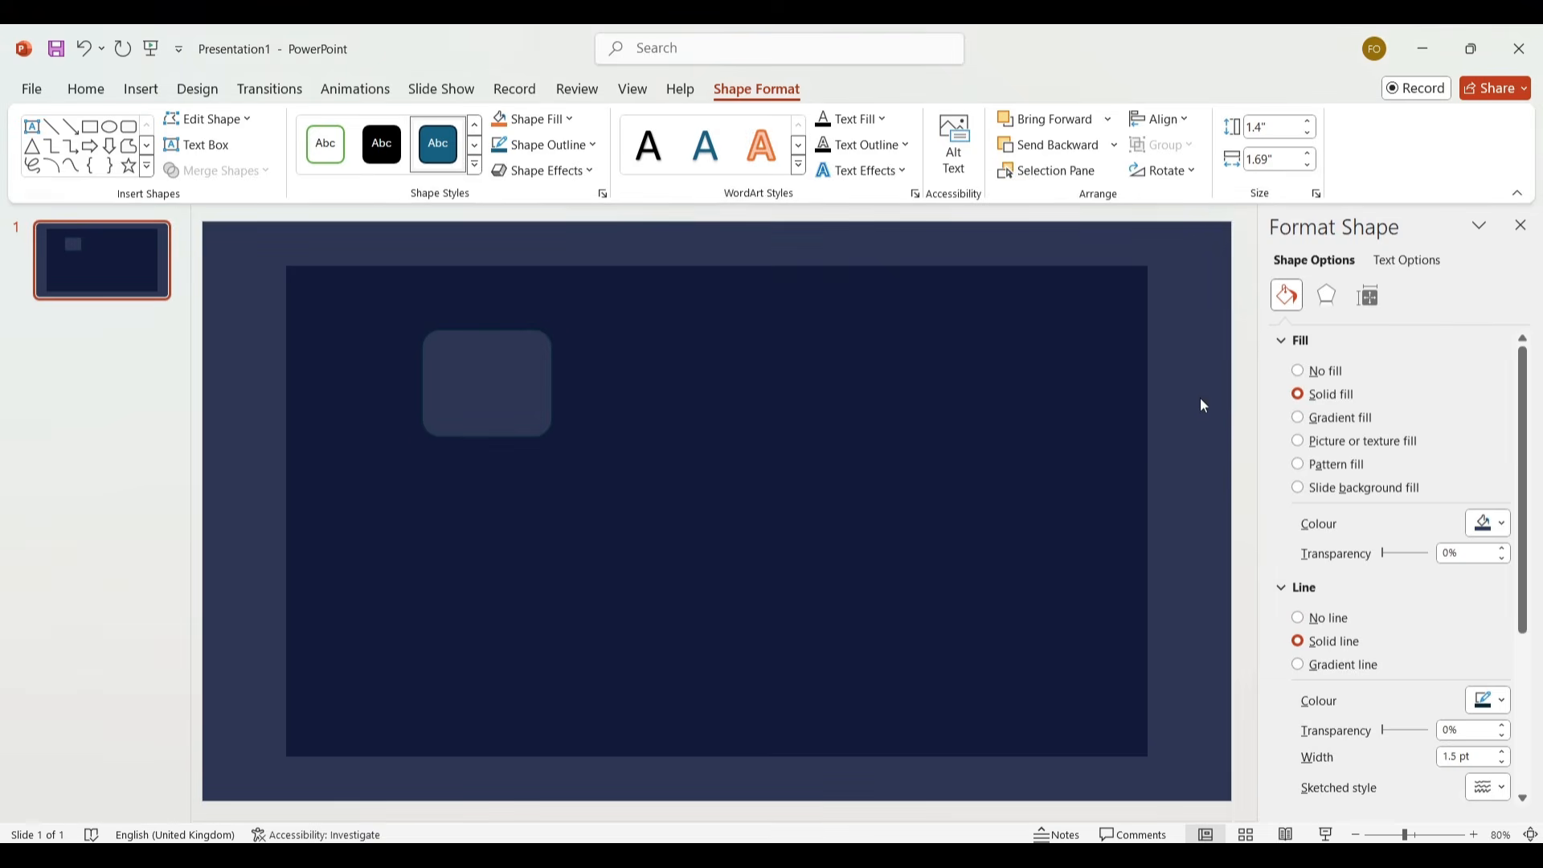
left_click(509, 379)
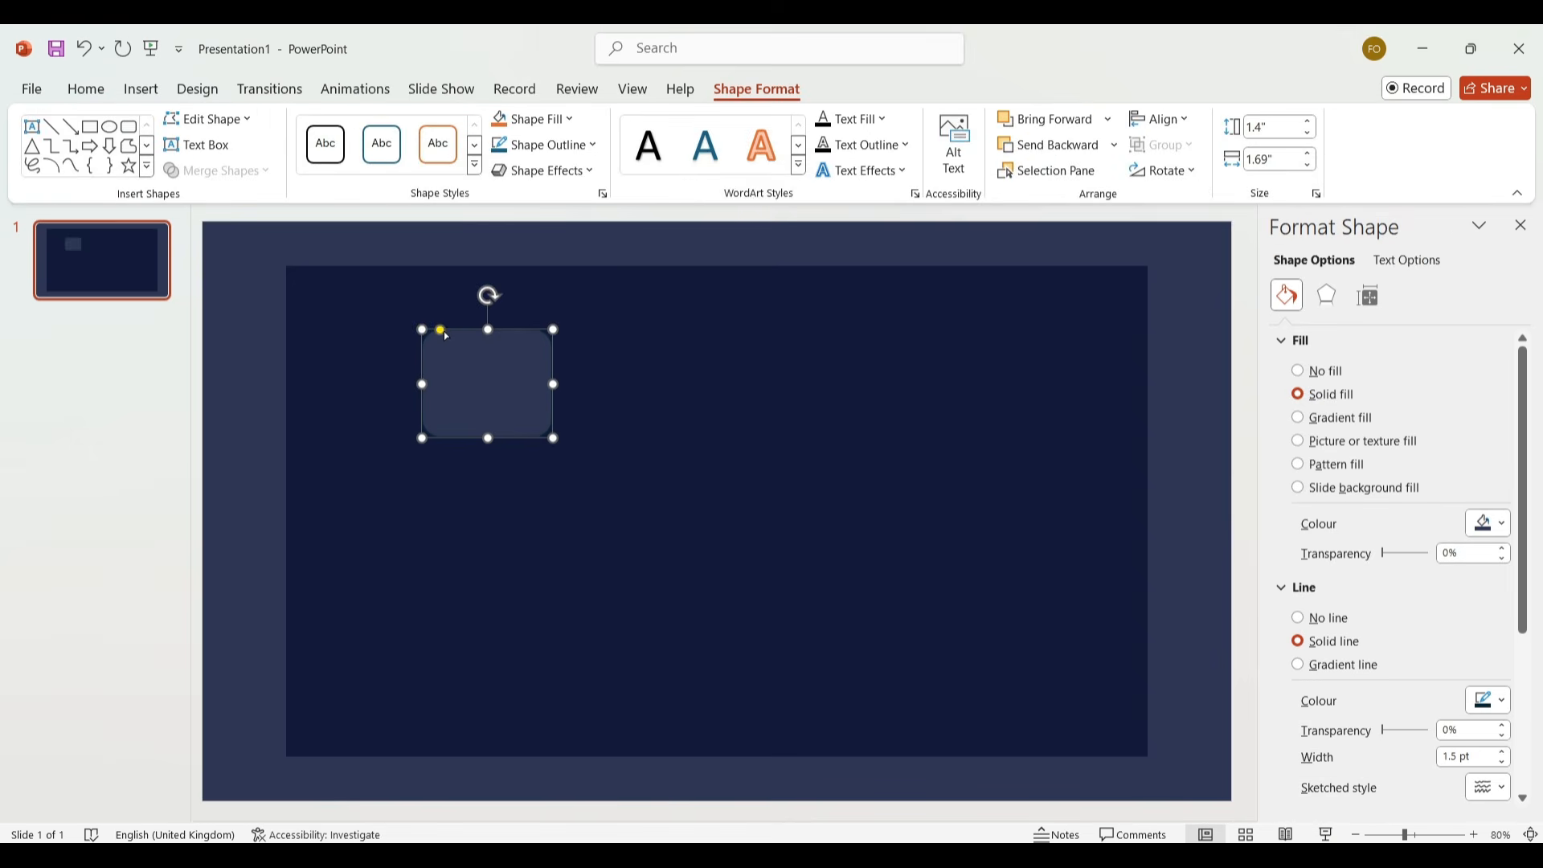
left_click_drag(440, 330, 441, 337)
Paste three copies of the rounded card and arrange all four in a row across the upper part of the panel.
key("ctrl+v")
key("ctrl+v")
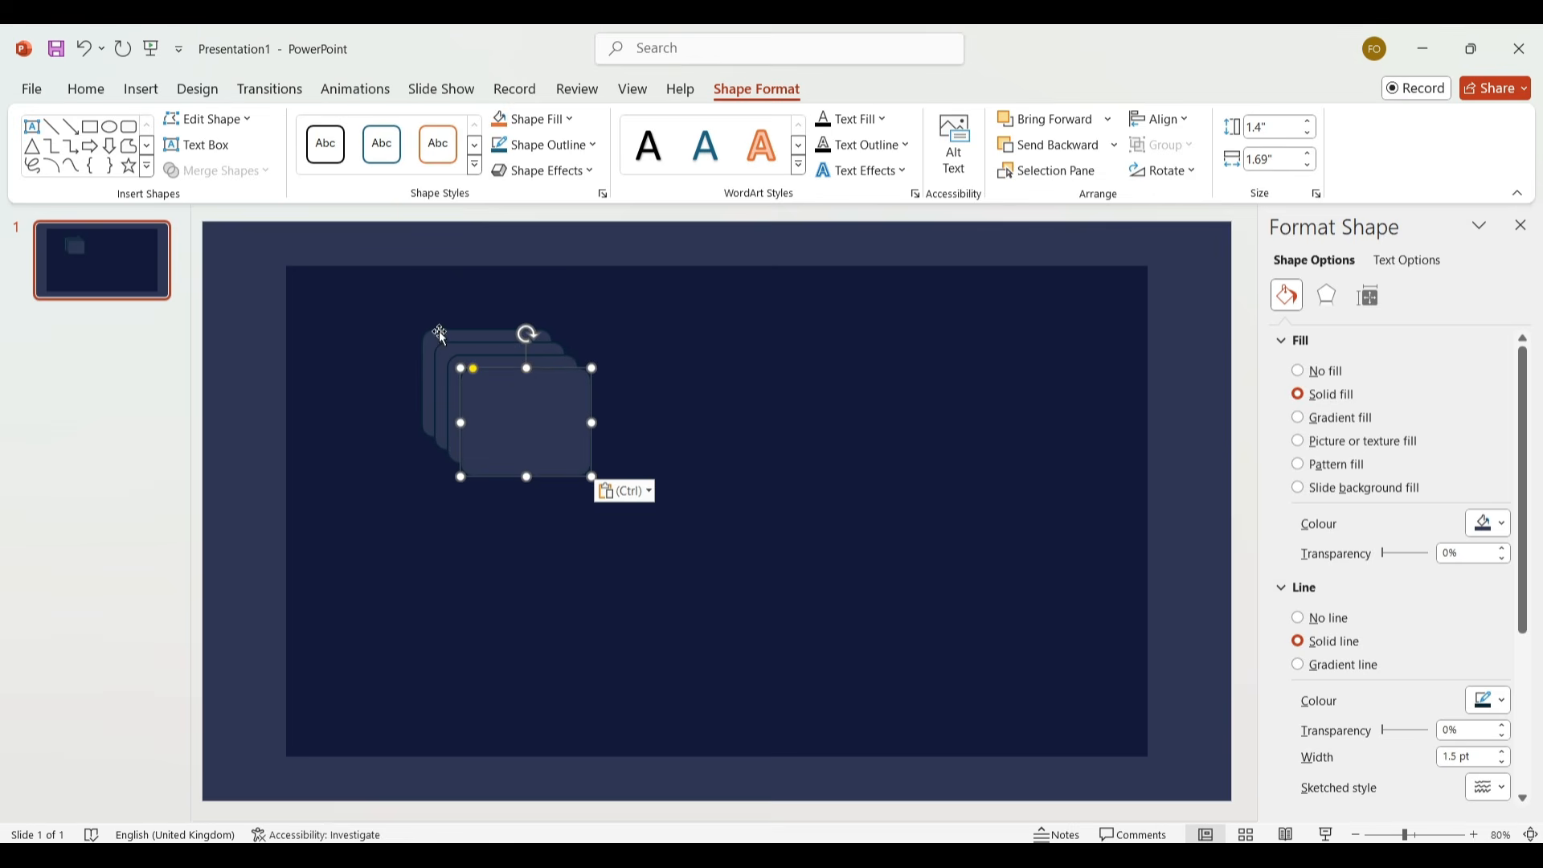
left_click_drag(510, 393, 807, 382)
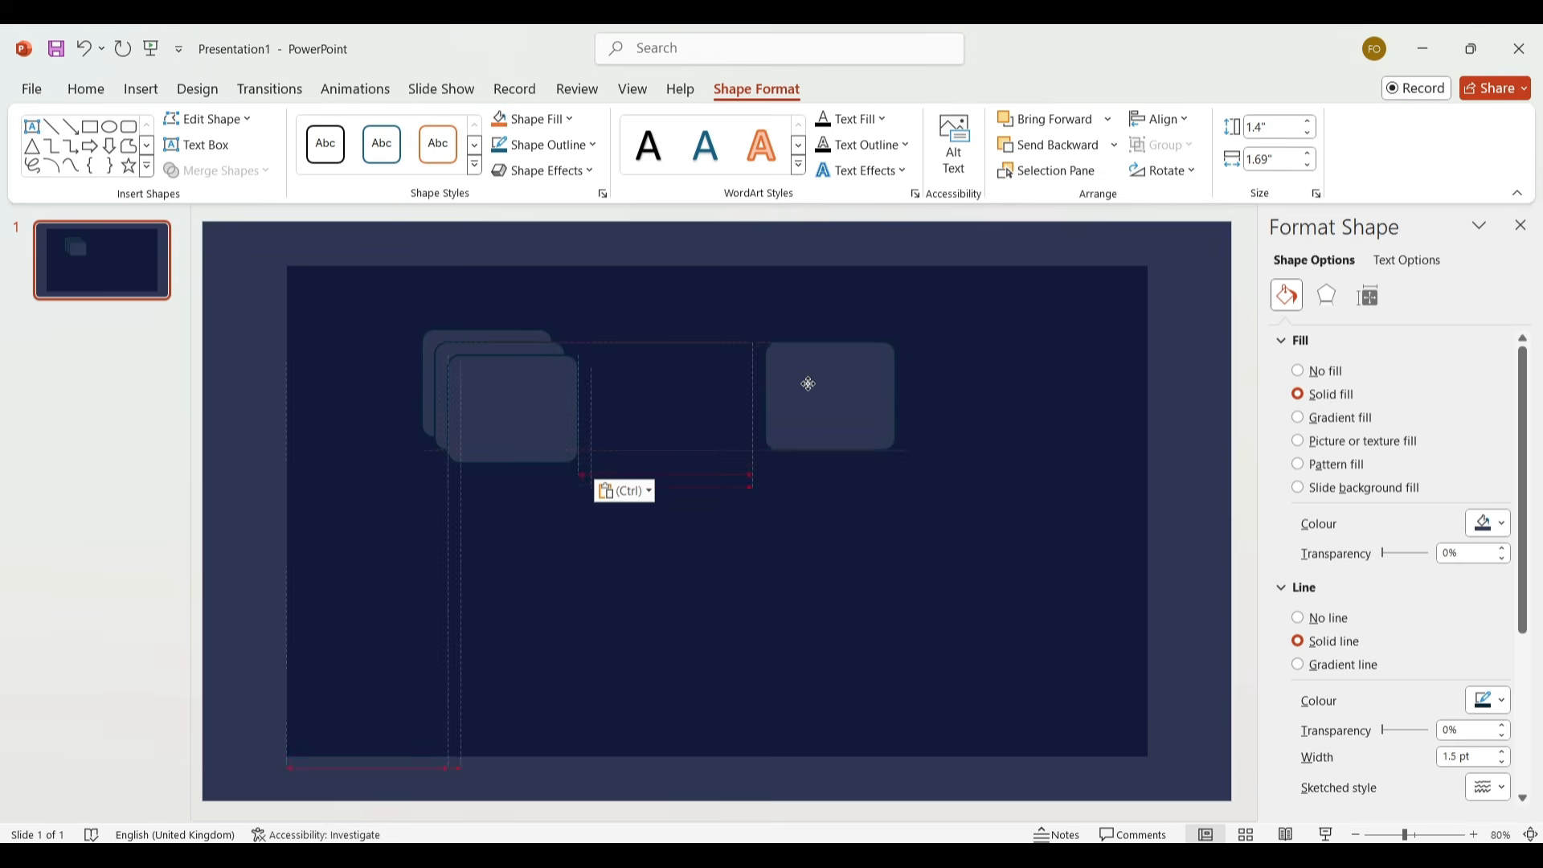
left_click_drag(534, 413, 704, 397)
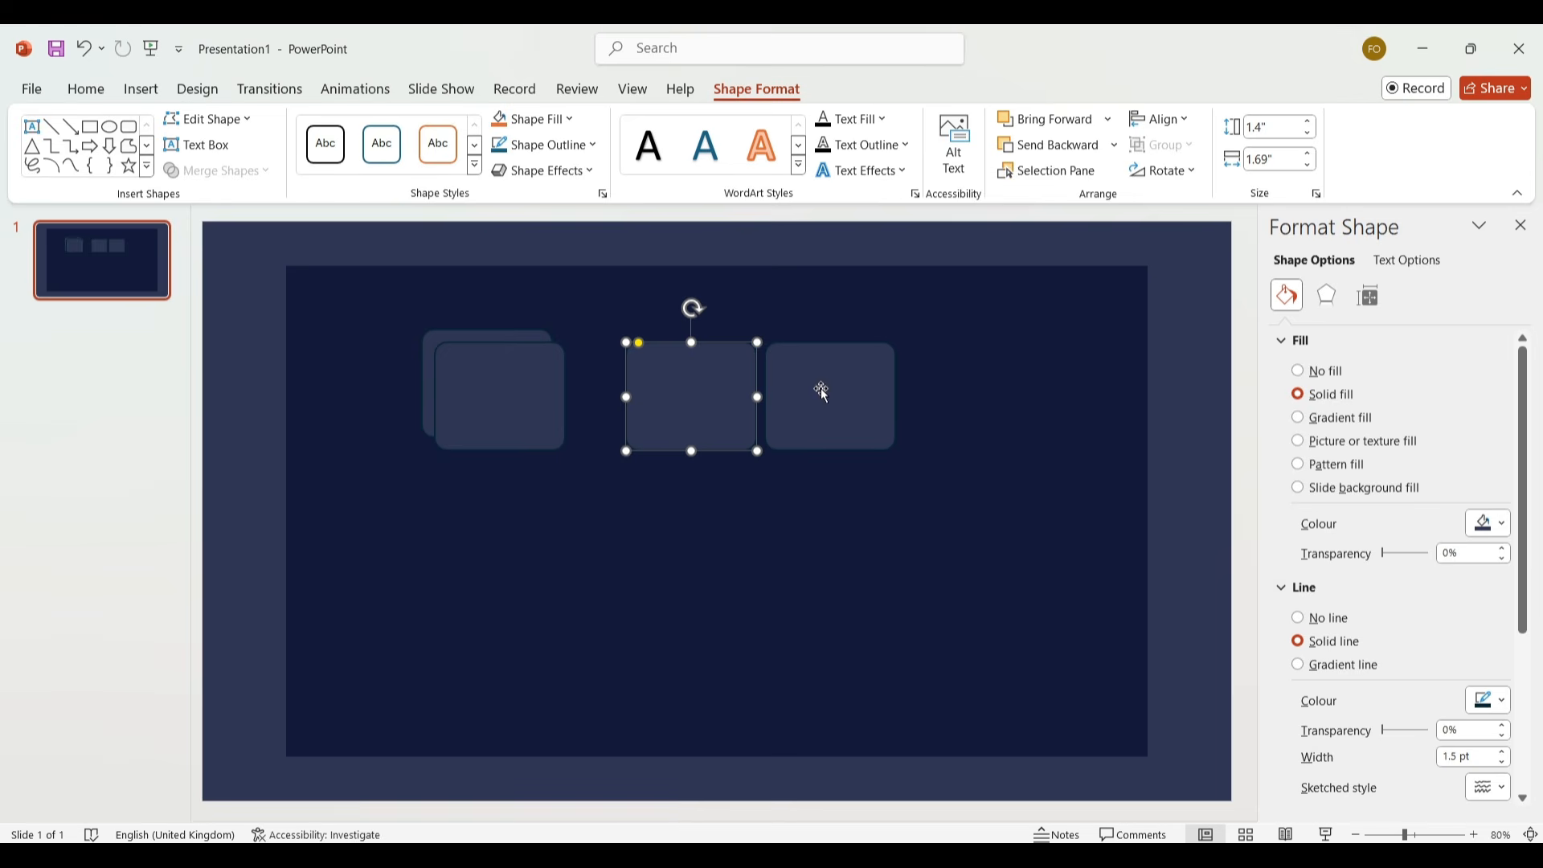
left_click_drag(826, 394, 998, 394)
left_click_drag(709, 394, 861, 391)
left_click_drag(523, 386, 711, 389)
left_click_drag(517, 386, 562, 396)
Select all four cards and distribute them horizontally.
left_click(690, 400, "shift")
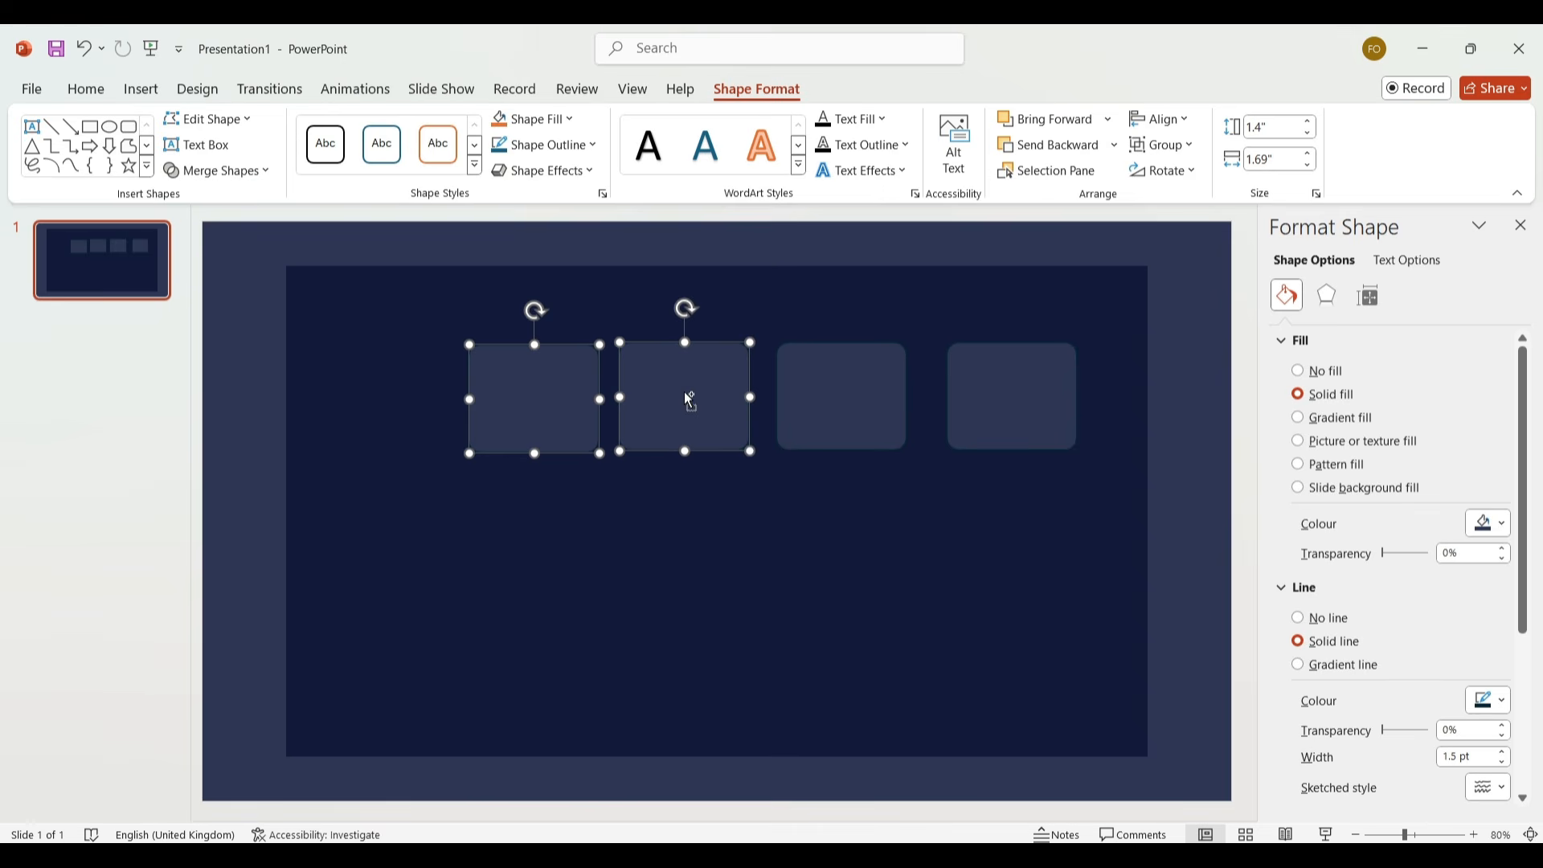
left_click(846, 413, "shift")
left_click(1010, 404, "shift")
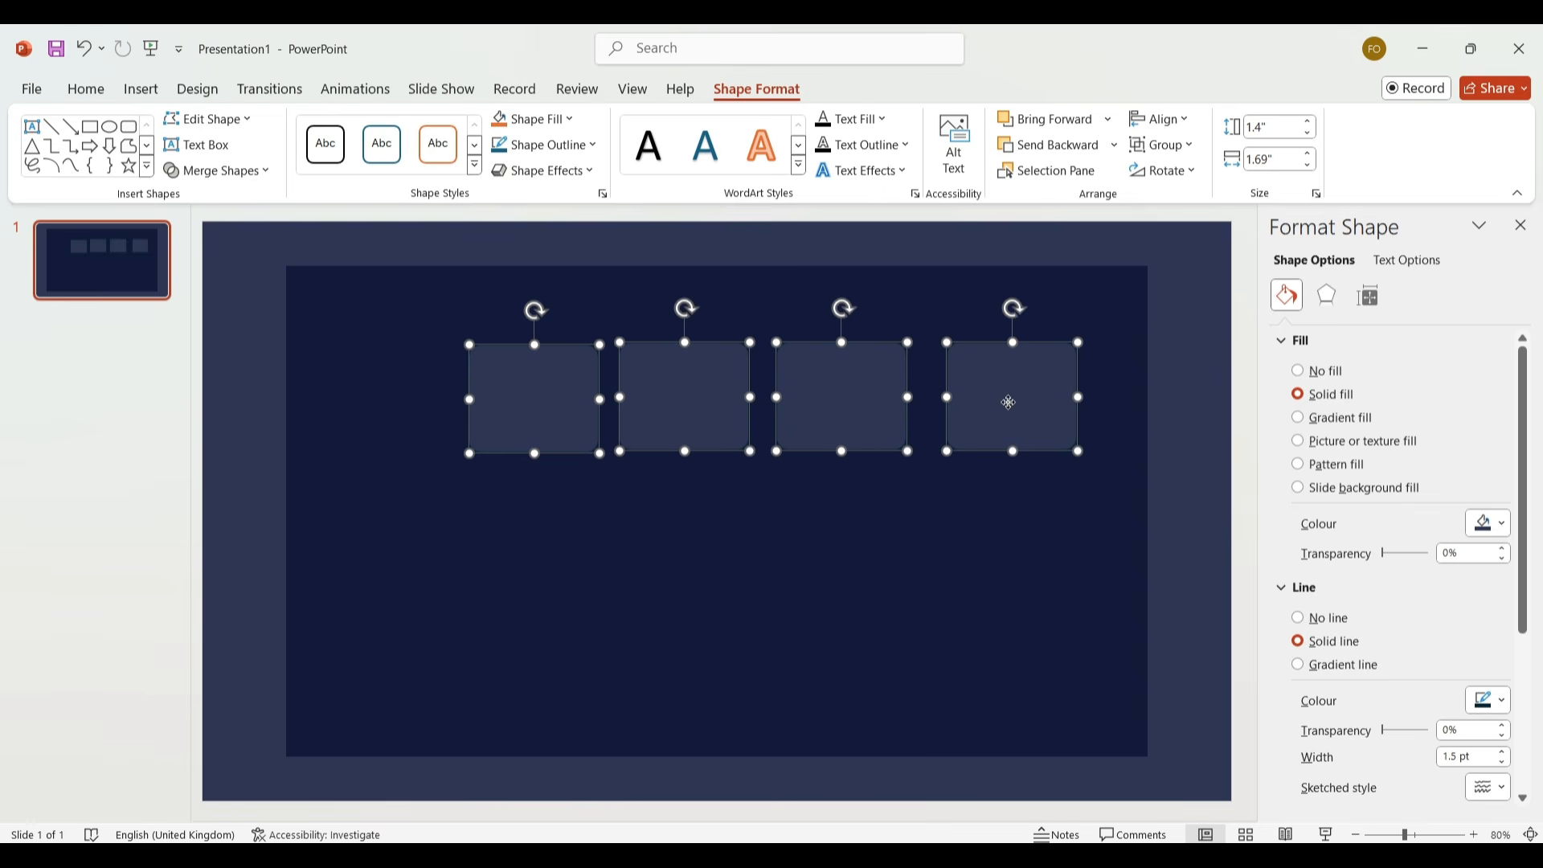
left_click(1178, 119)
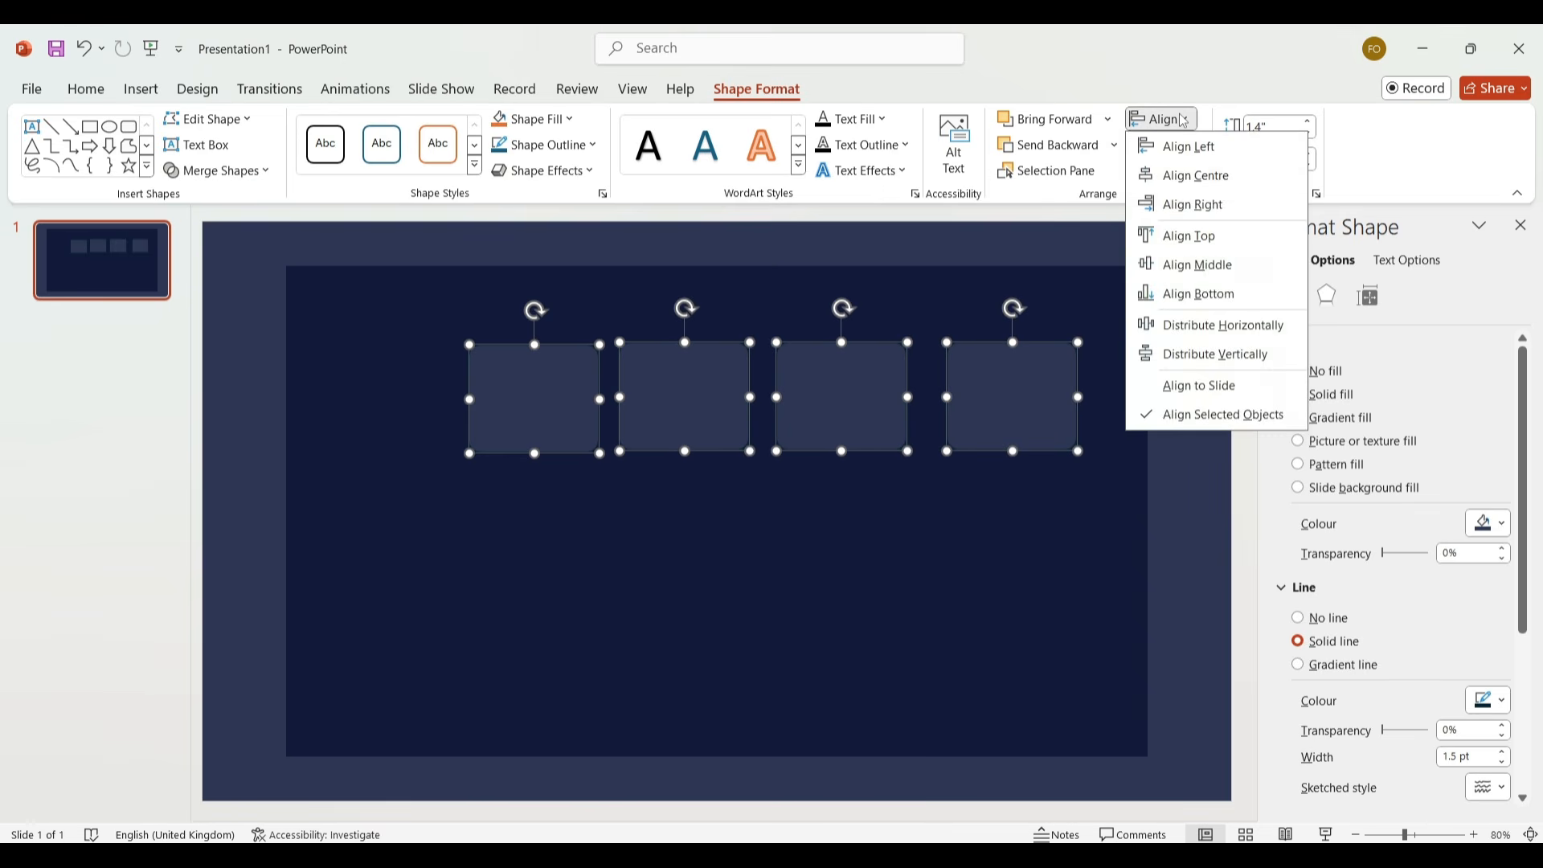
left_click(1213, 337)
left_click(1203, 354)
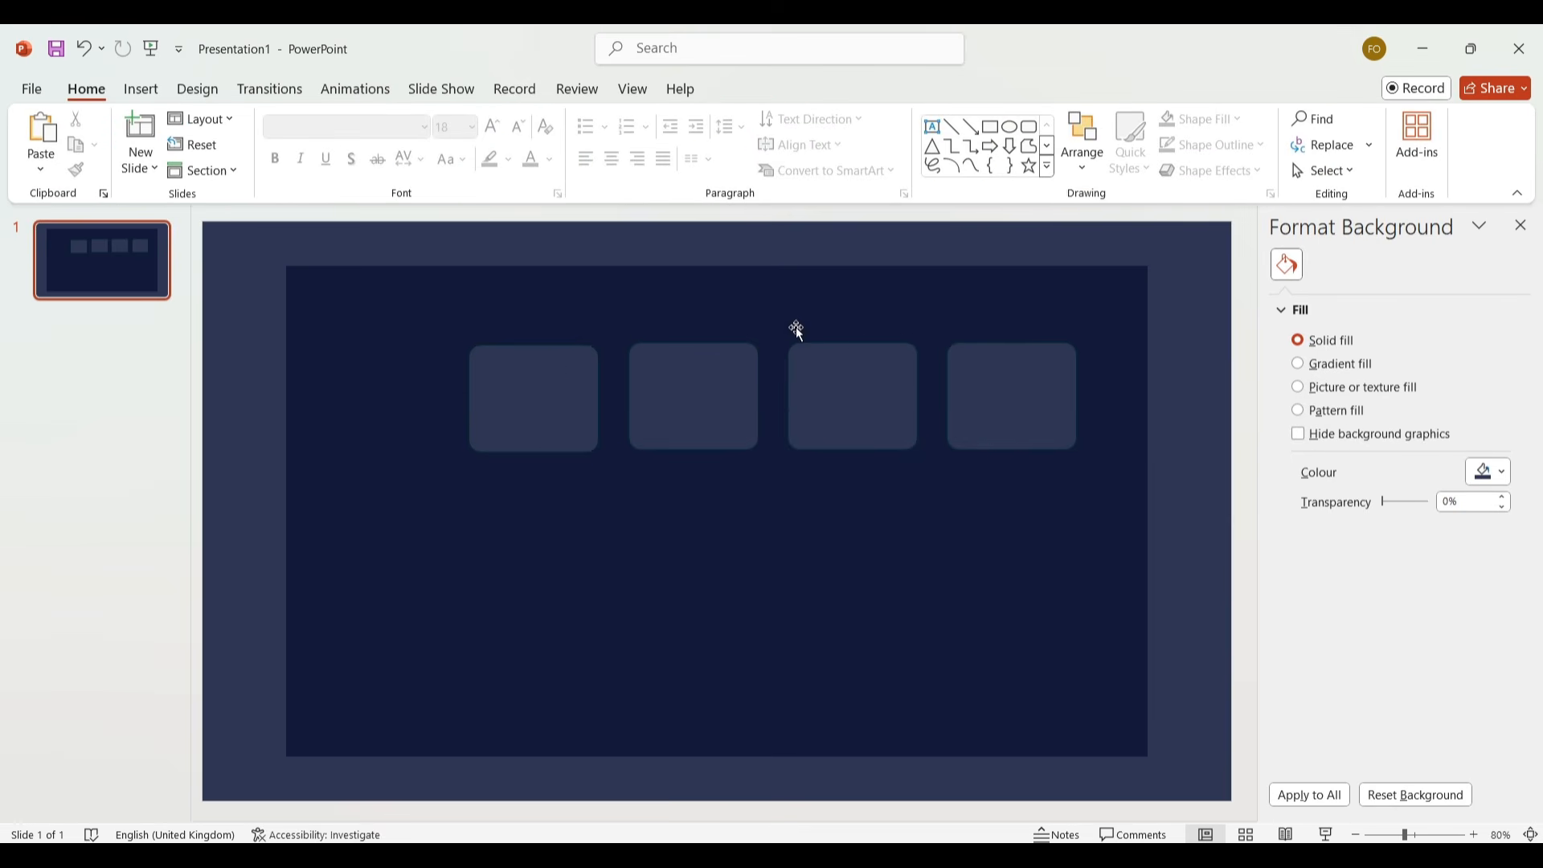
Widen the leftmost card slightly and delete the other three cards in the row.
left_click(522, 392)
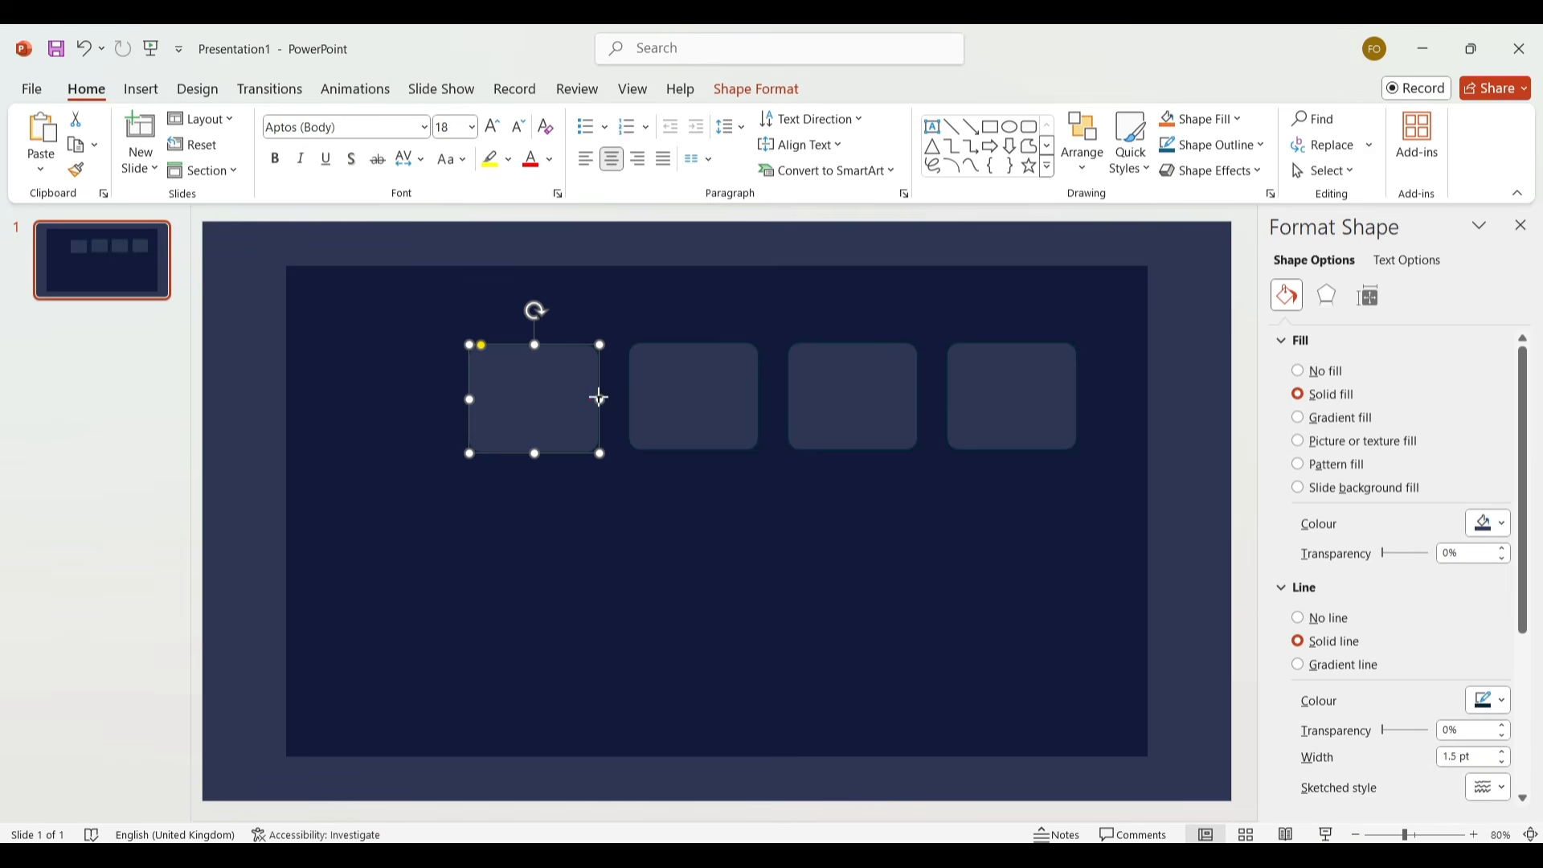
left_click_drag(601, 398, 616, 398)
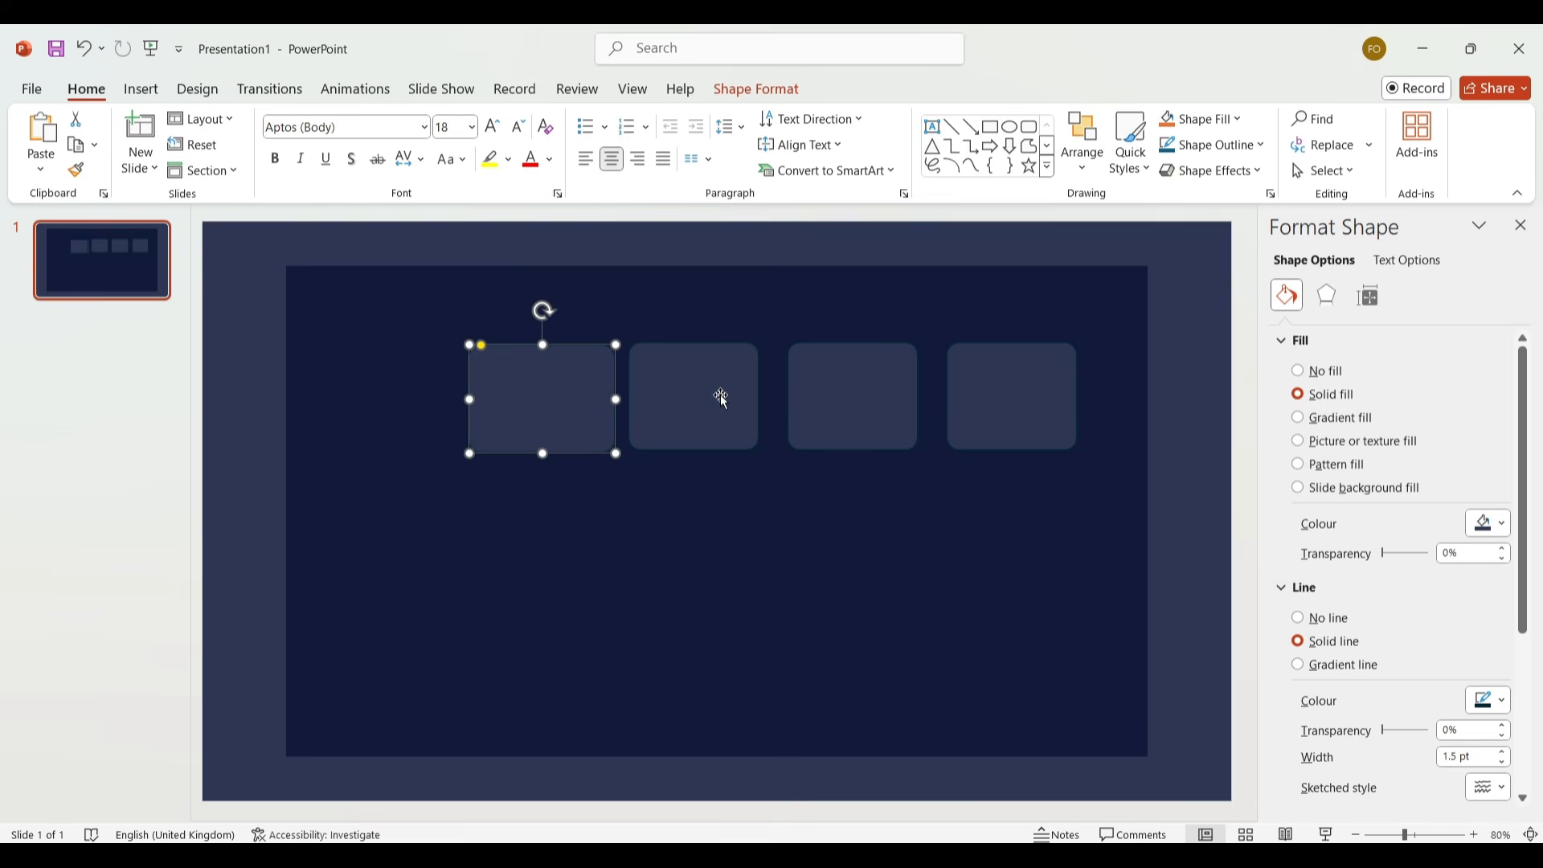
left_click(661, 399)
left_click(844, 399, "shift")
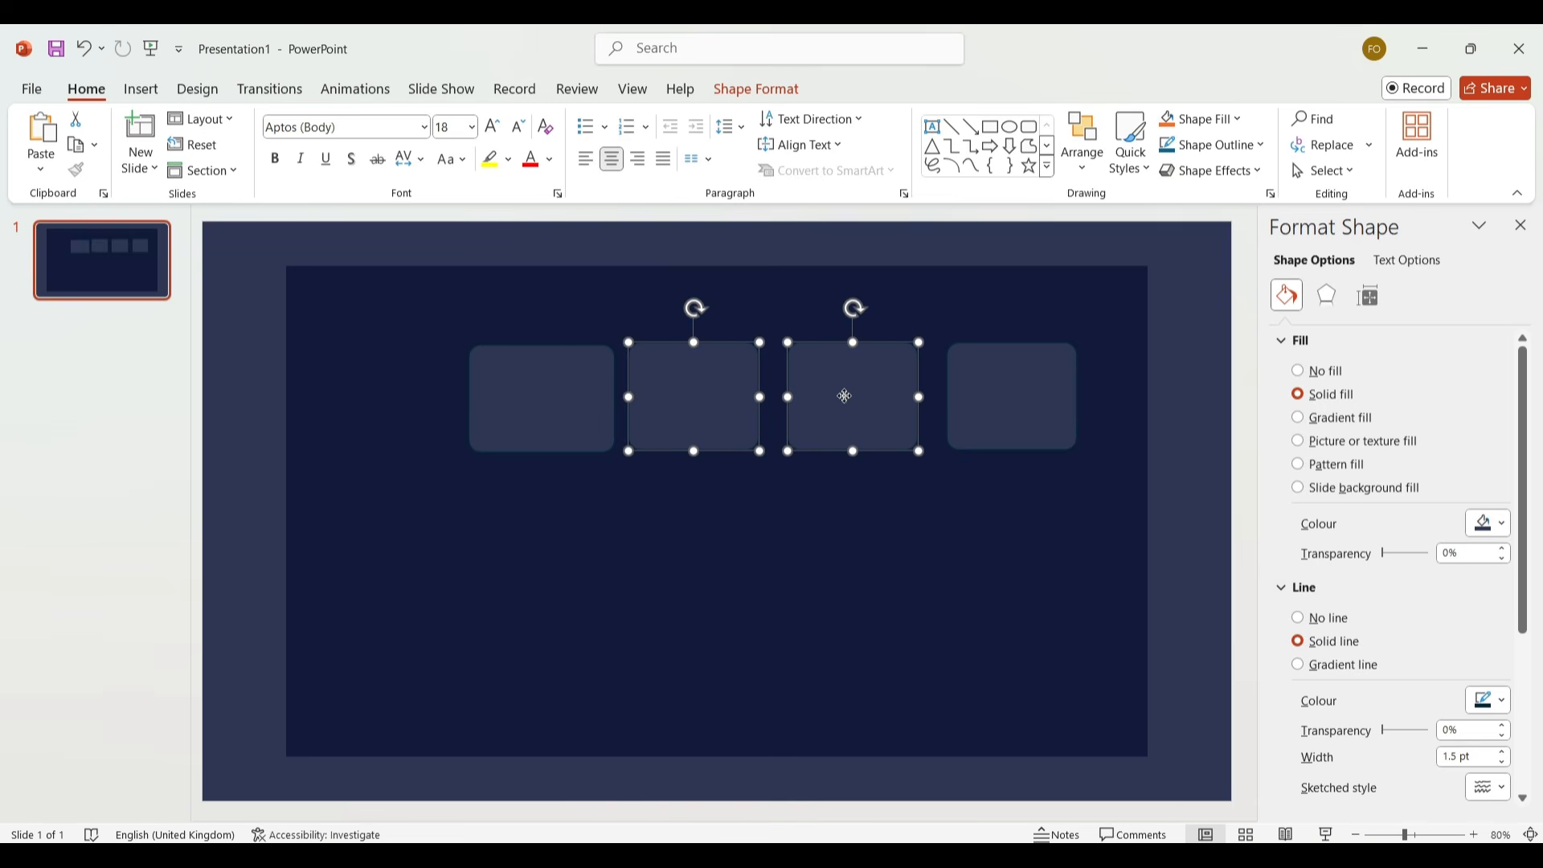
left_click(992, 406, "shift")
key("Delete")
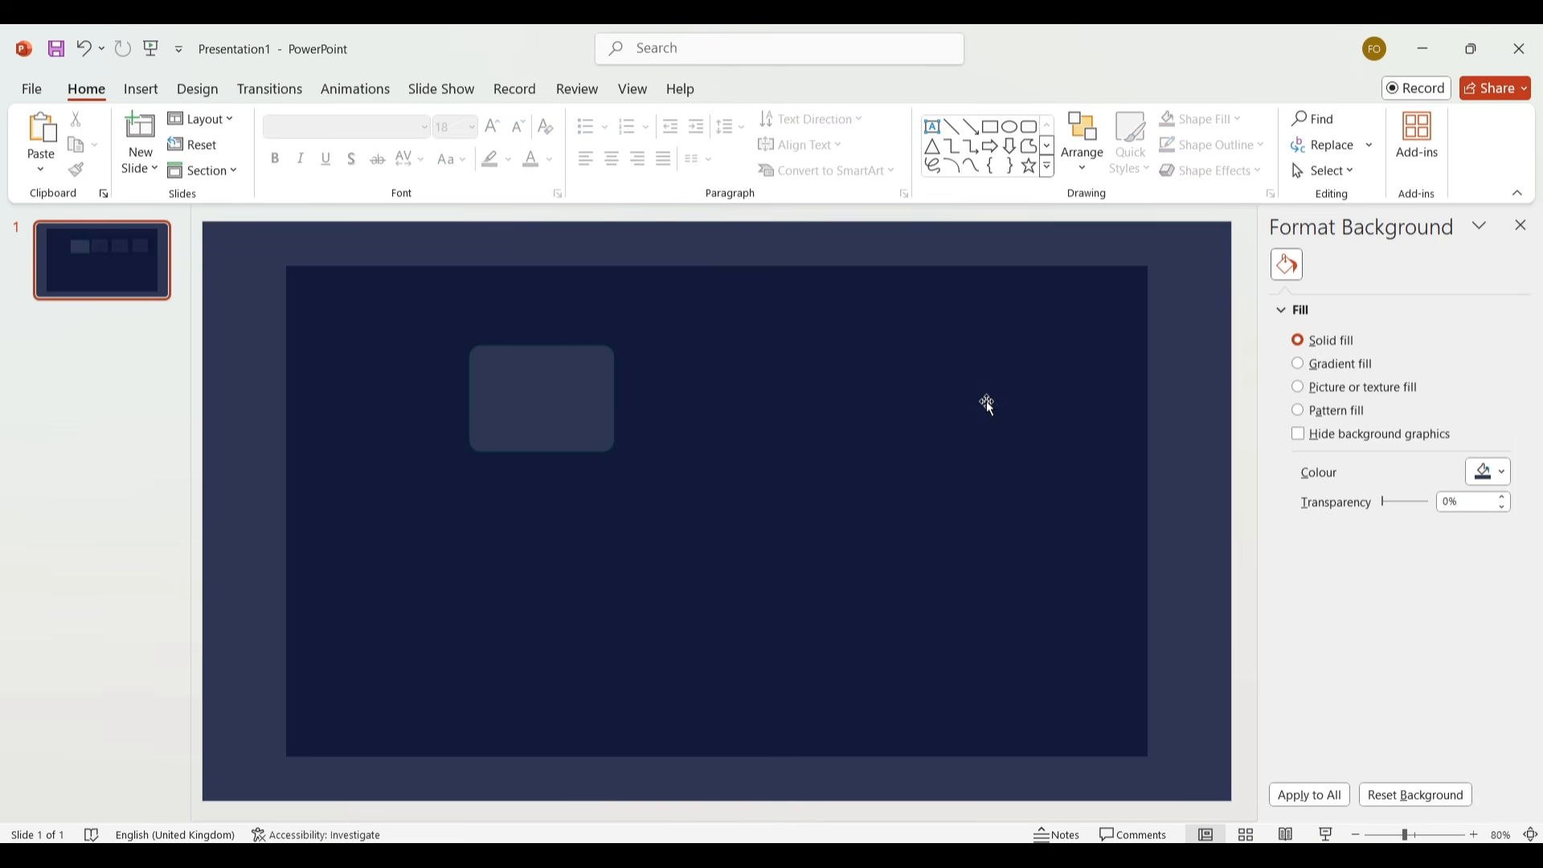
left_click(542, 388)
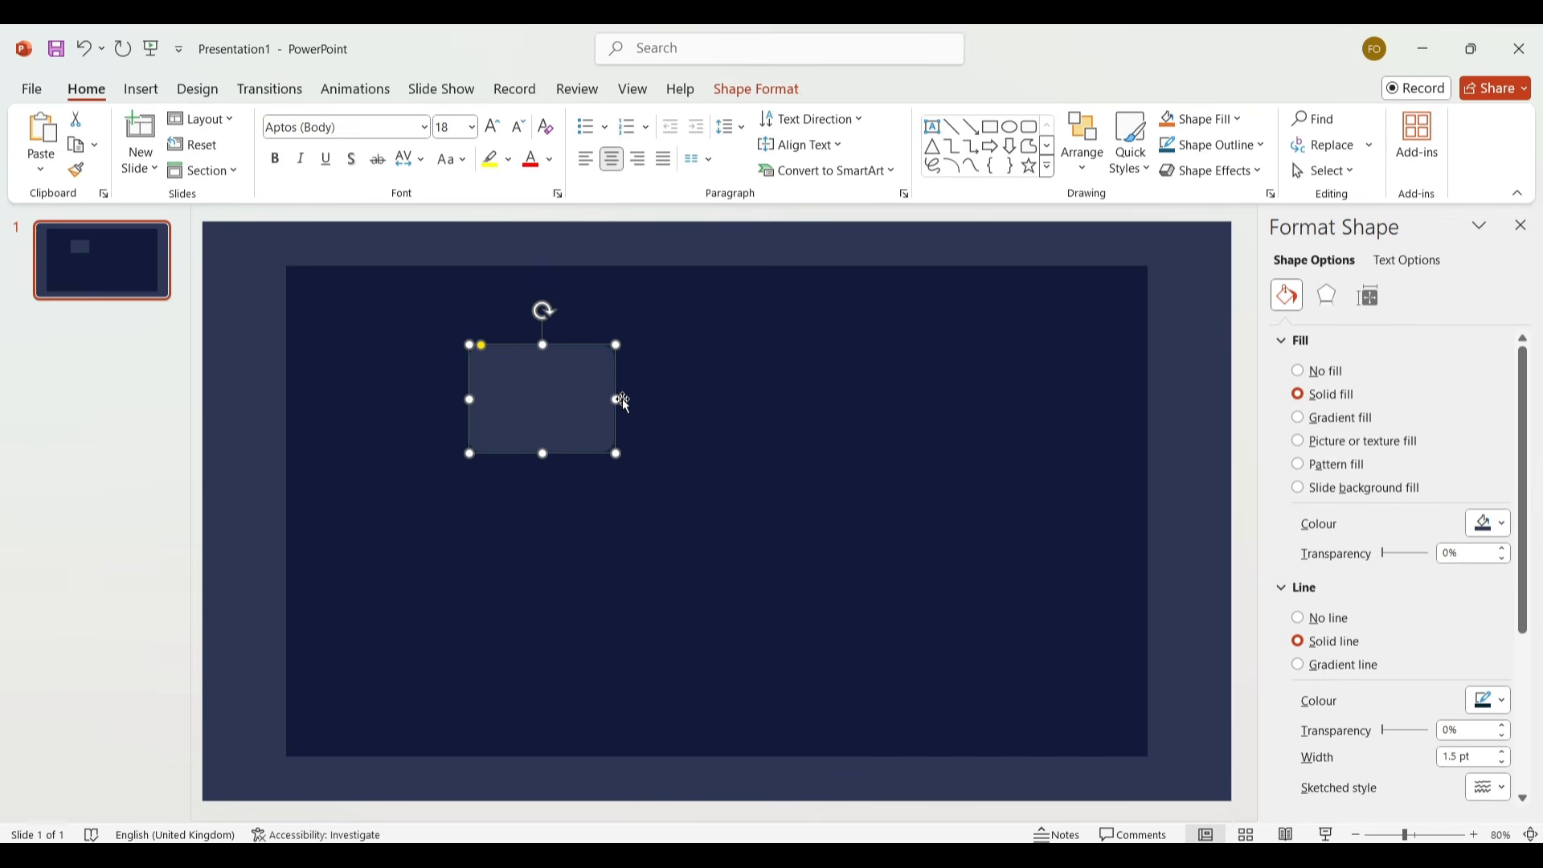
Widen the card to about 2.07 inches, paste three copies of it, and move one copy level with it near the panel's right edge.
left_click_drag(617, 399, 631, 400)
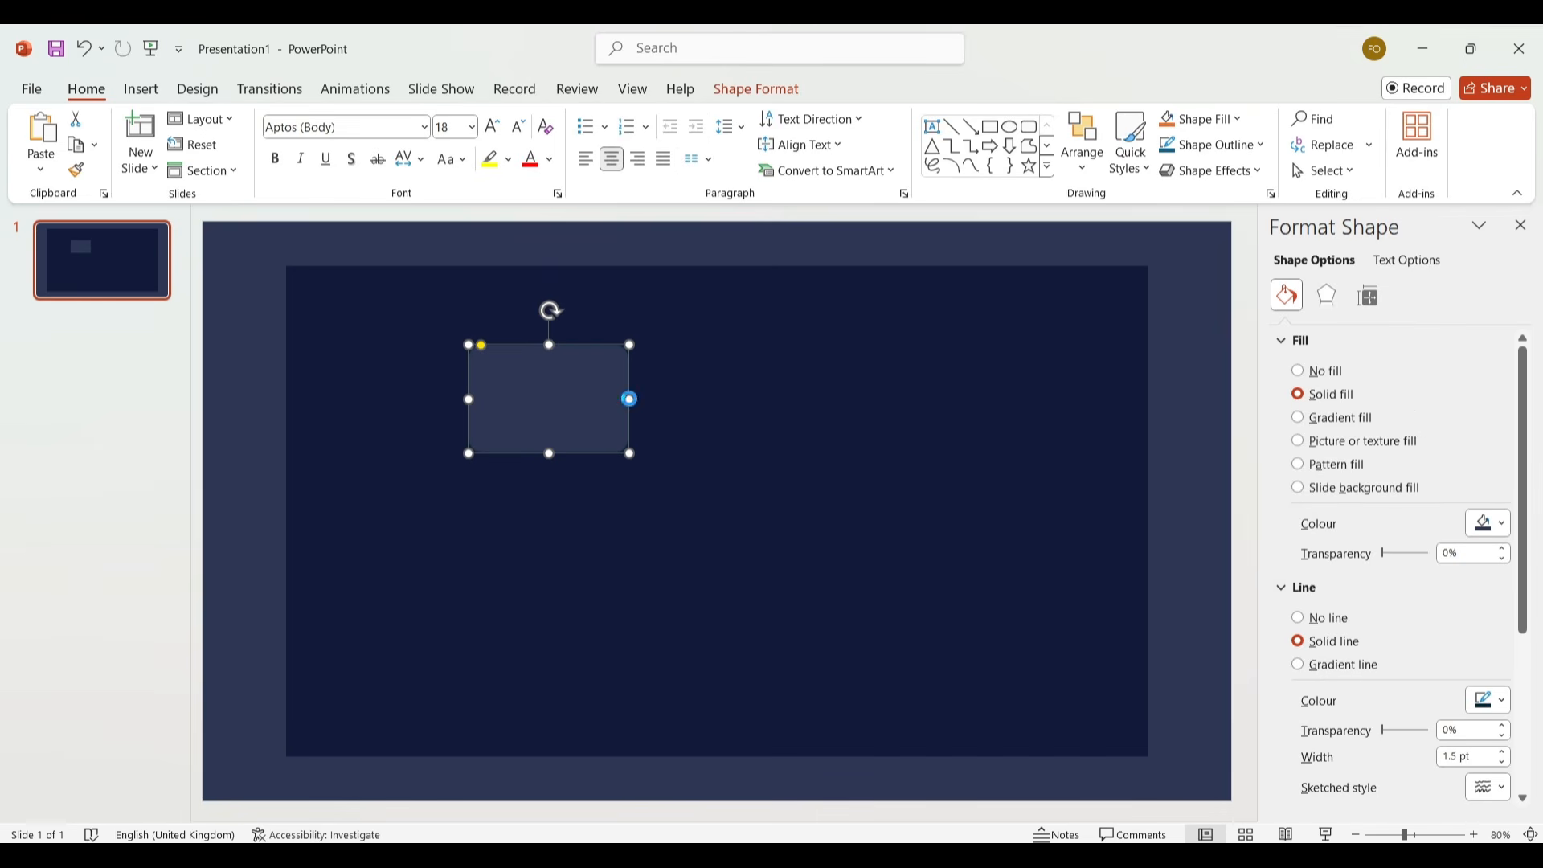
key("ctrl+c")
key("ctrl+v")
key("ctrl+v")
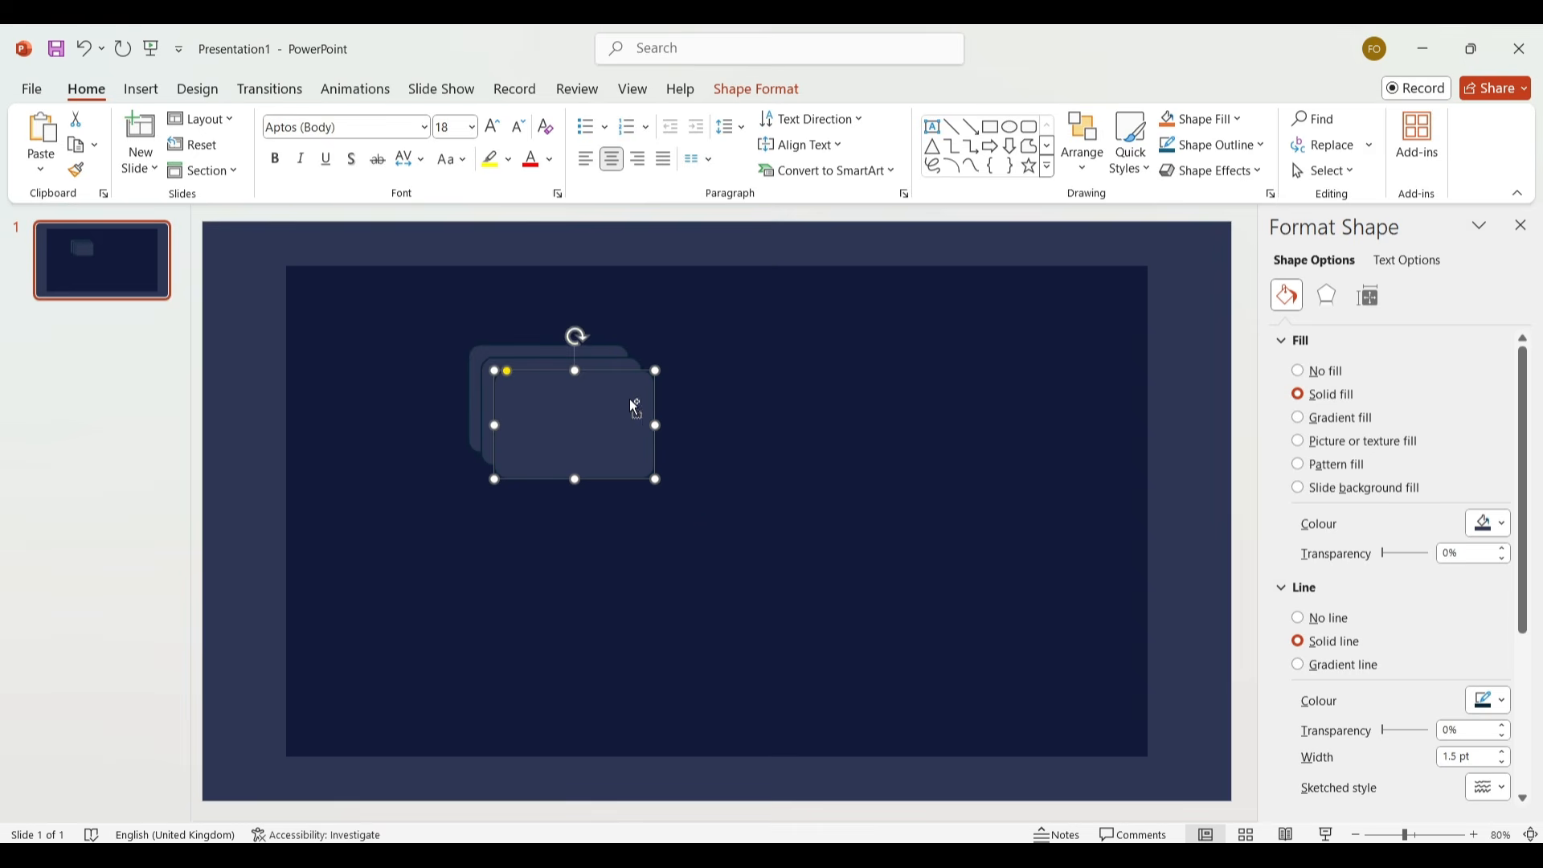
key("ctrl+v")
left_click_drag(629, 414, 1051, 380)
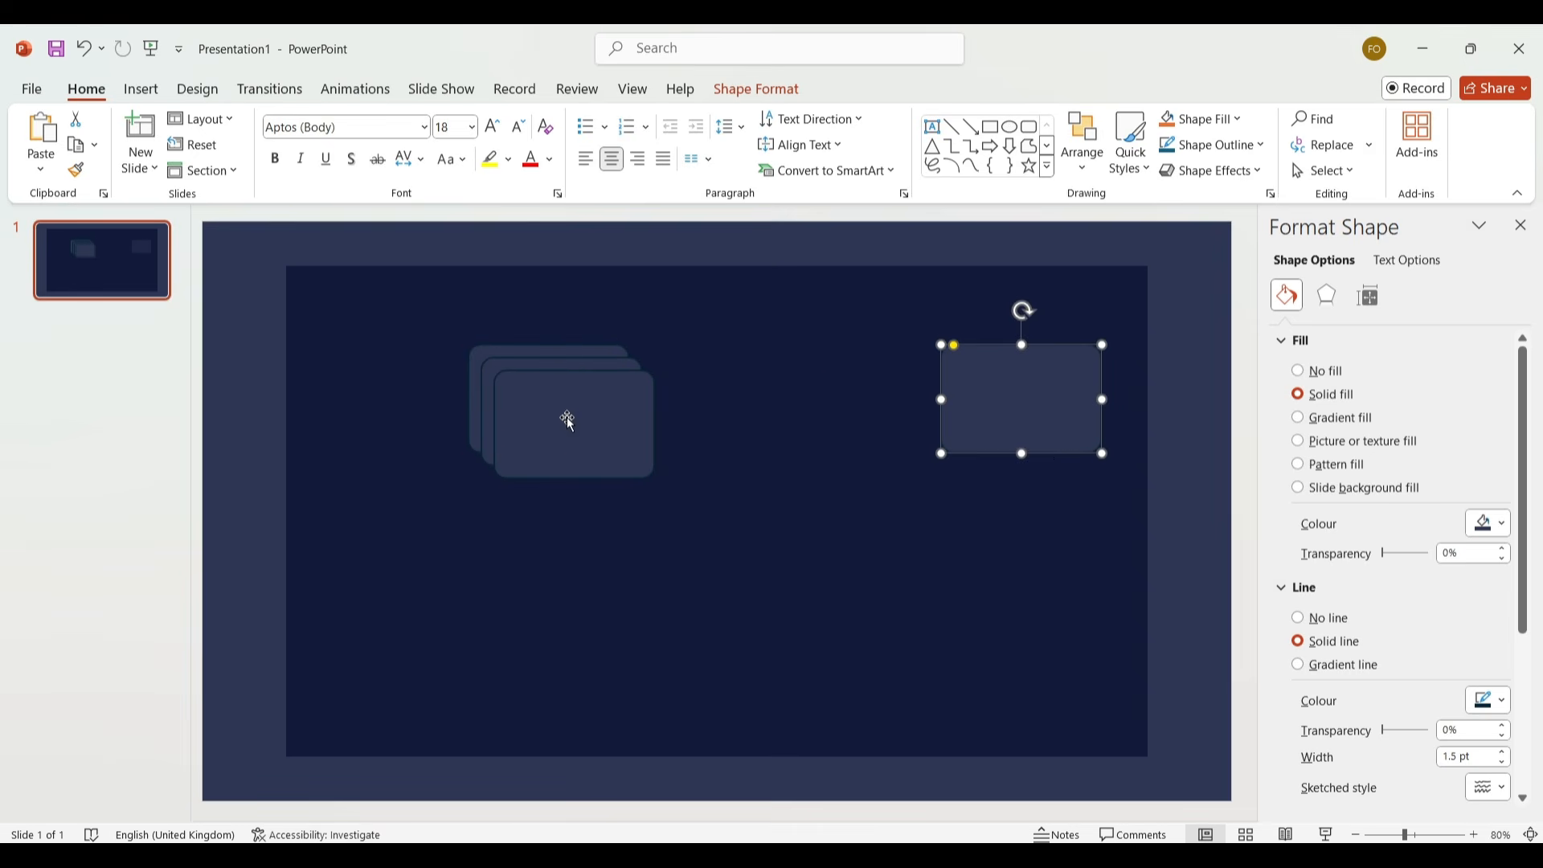
Distribute all four cards horizontally and align their top edges.
left_click(566, 417)
left_click(604, 364, "shift")
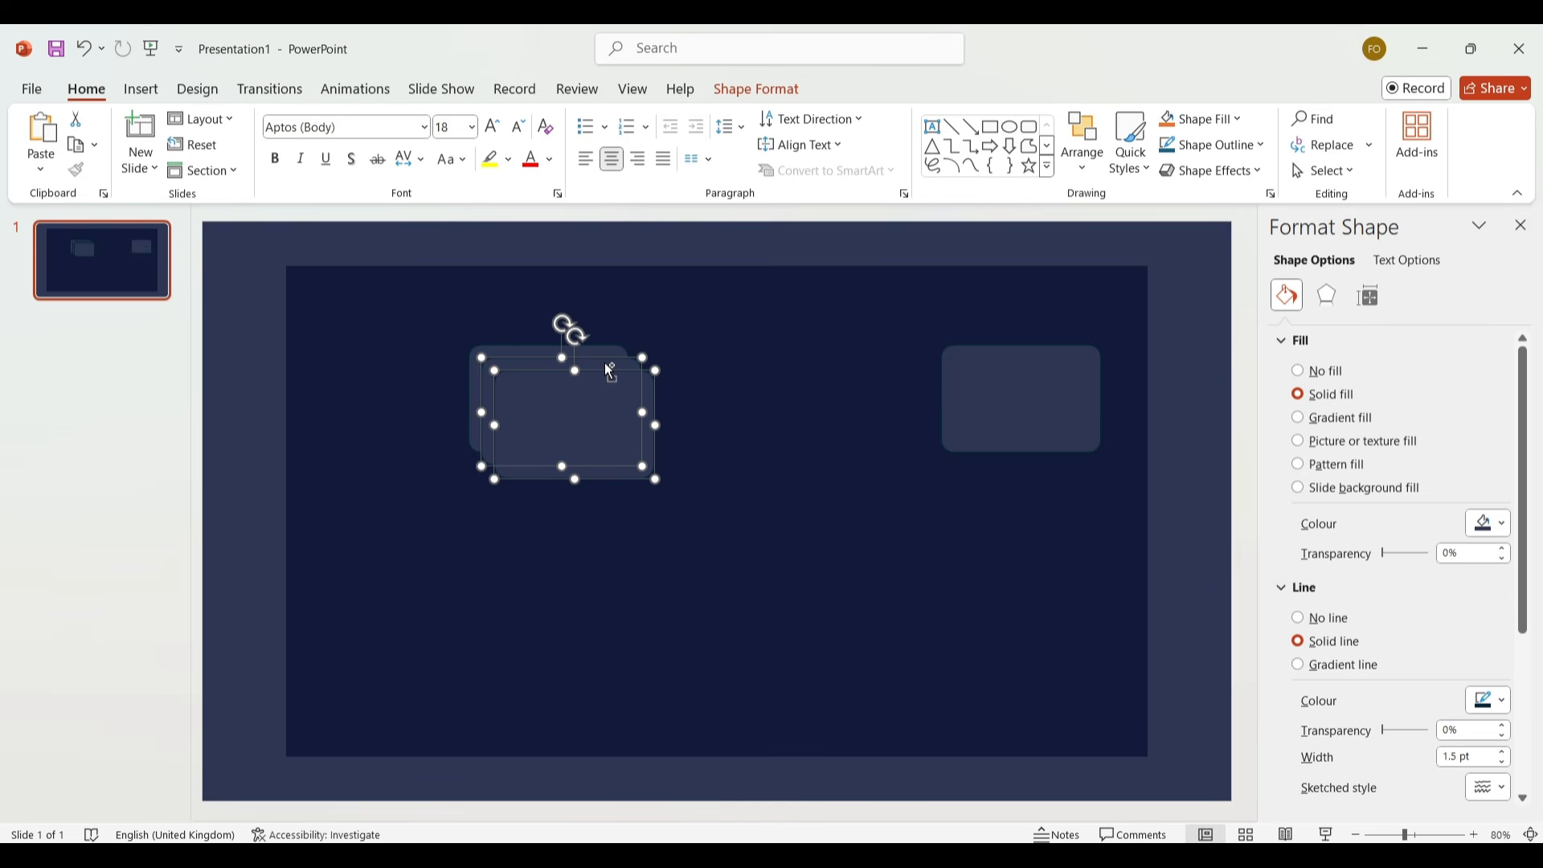
left_click(602, 350, "shift")
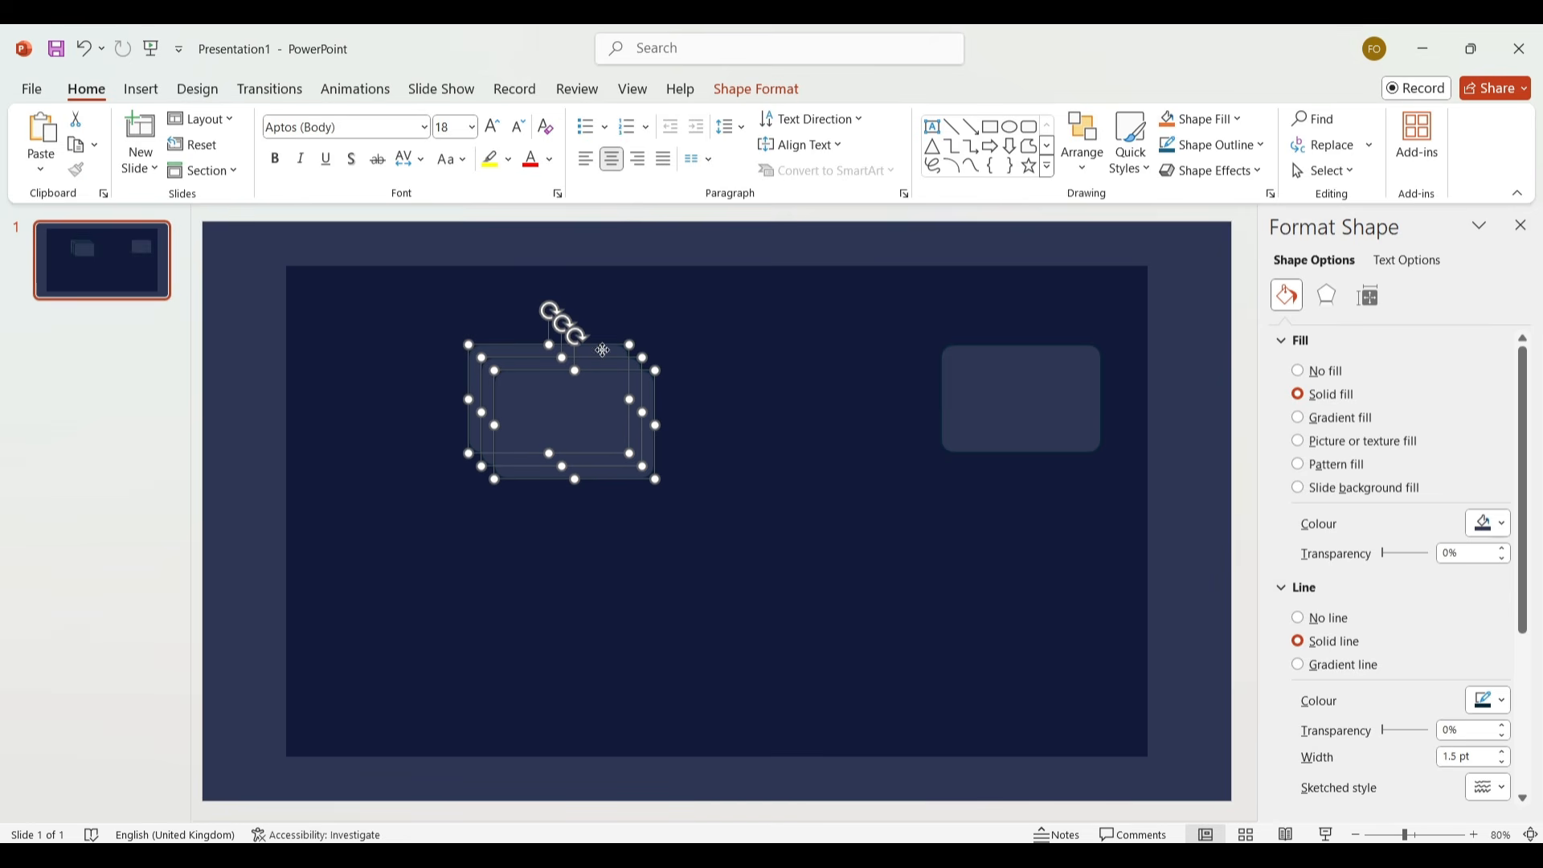
left_click(993, 406, "shift")
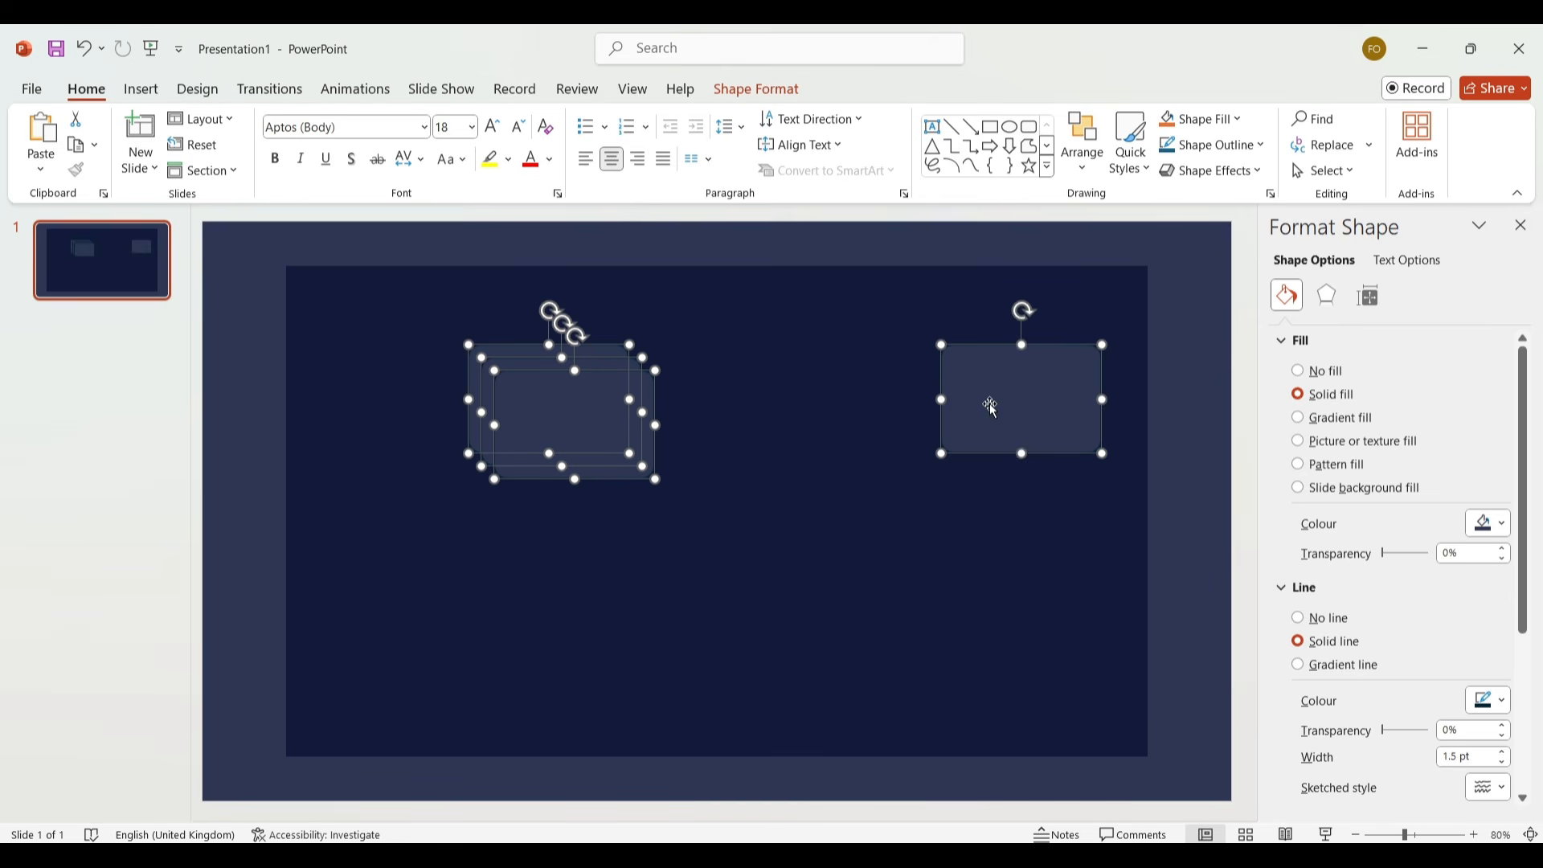
left_click(756, 91)
left_click(1164, 119)
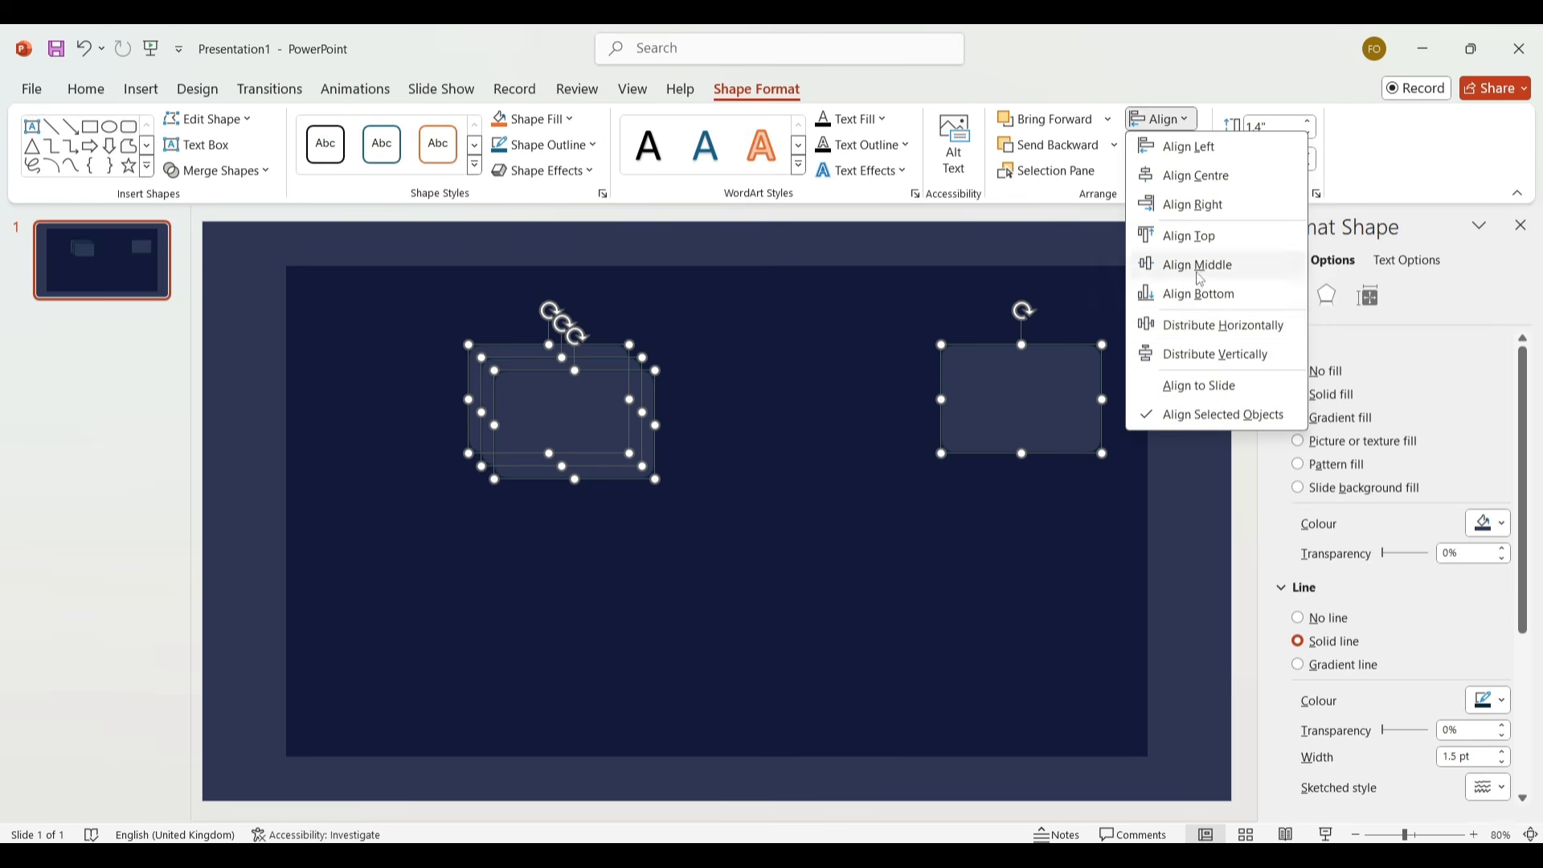
left_click(1183, 326)
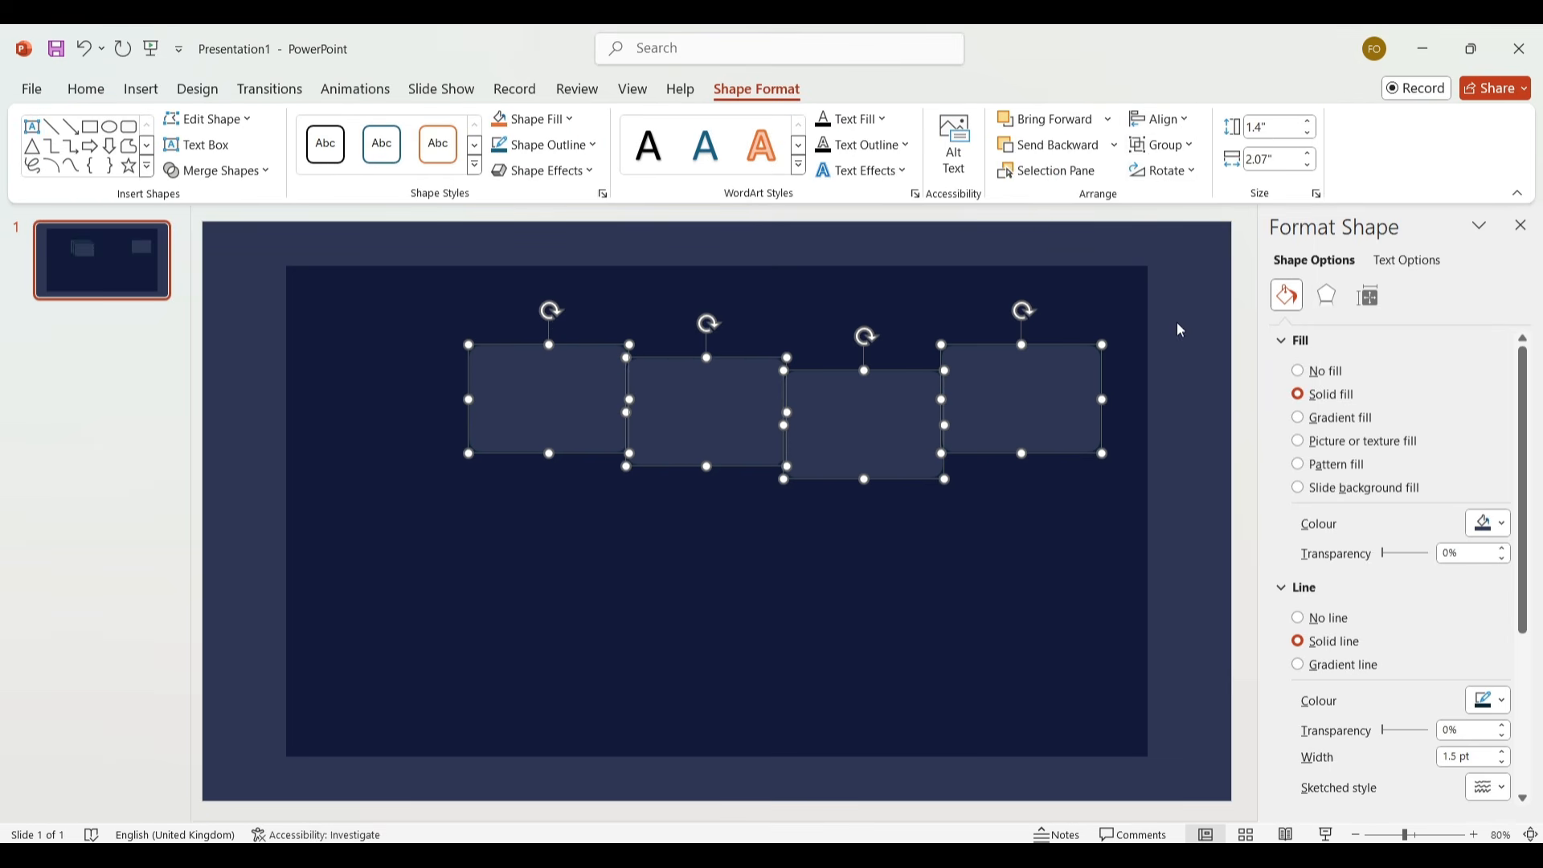
left_click(1174, 122)
left_click(1189, 236)
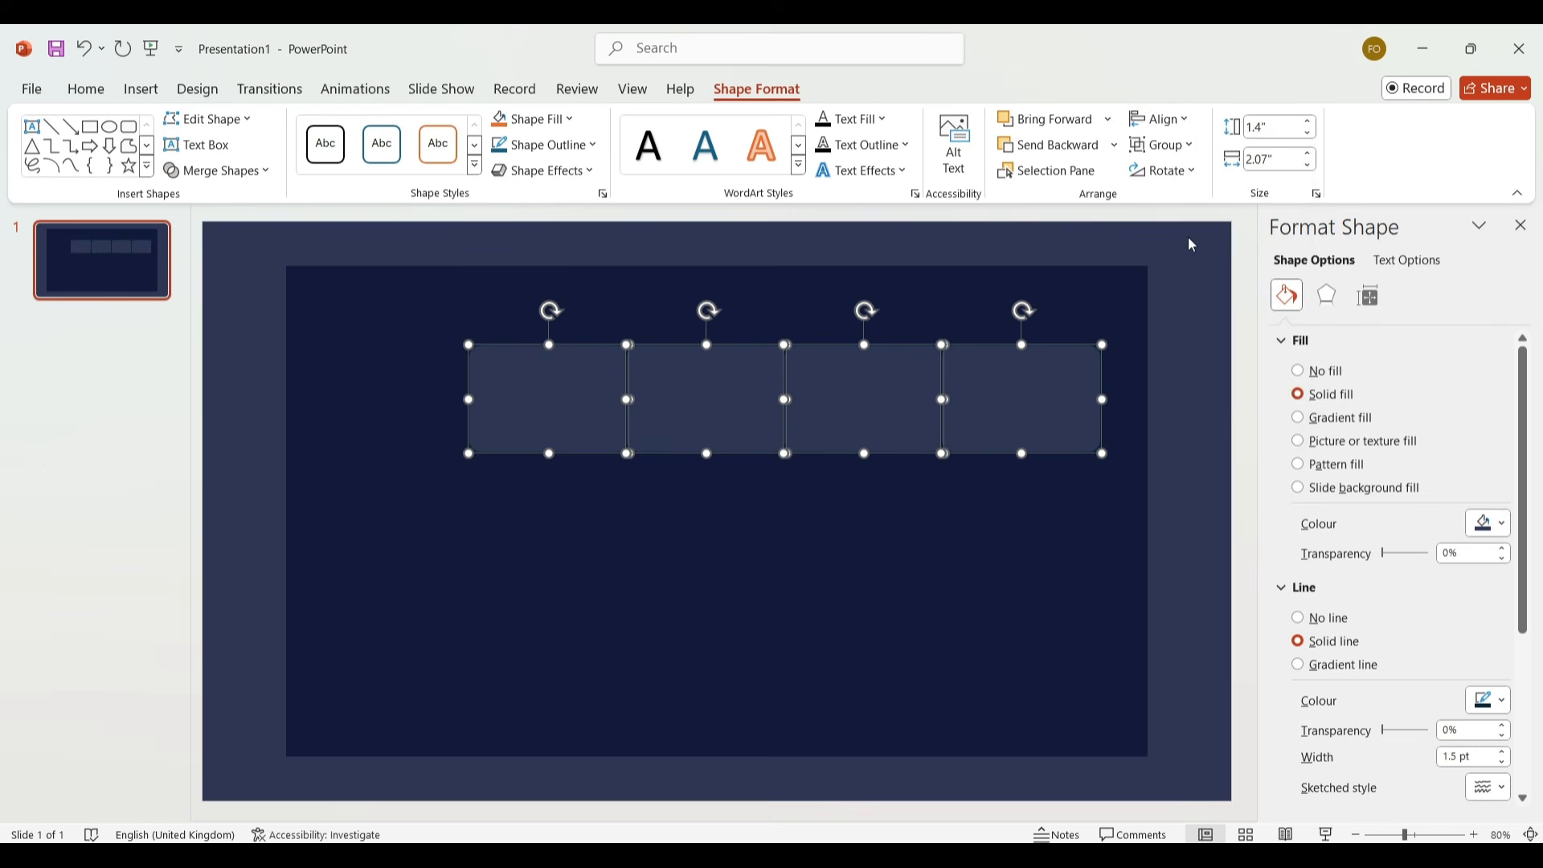
left_click(1195, 439)
Move the rightmost card slightly right and the leftmost card slightly left to spread the row out.
left_click(1030, 404)
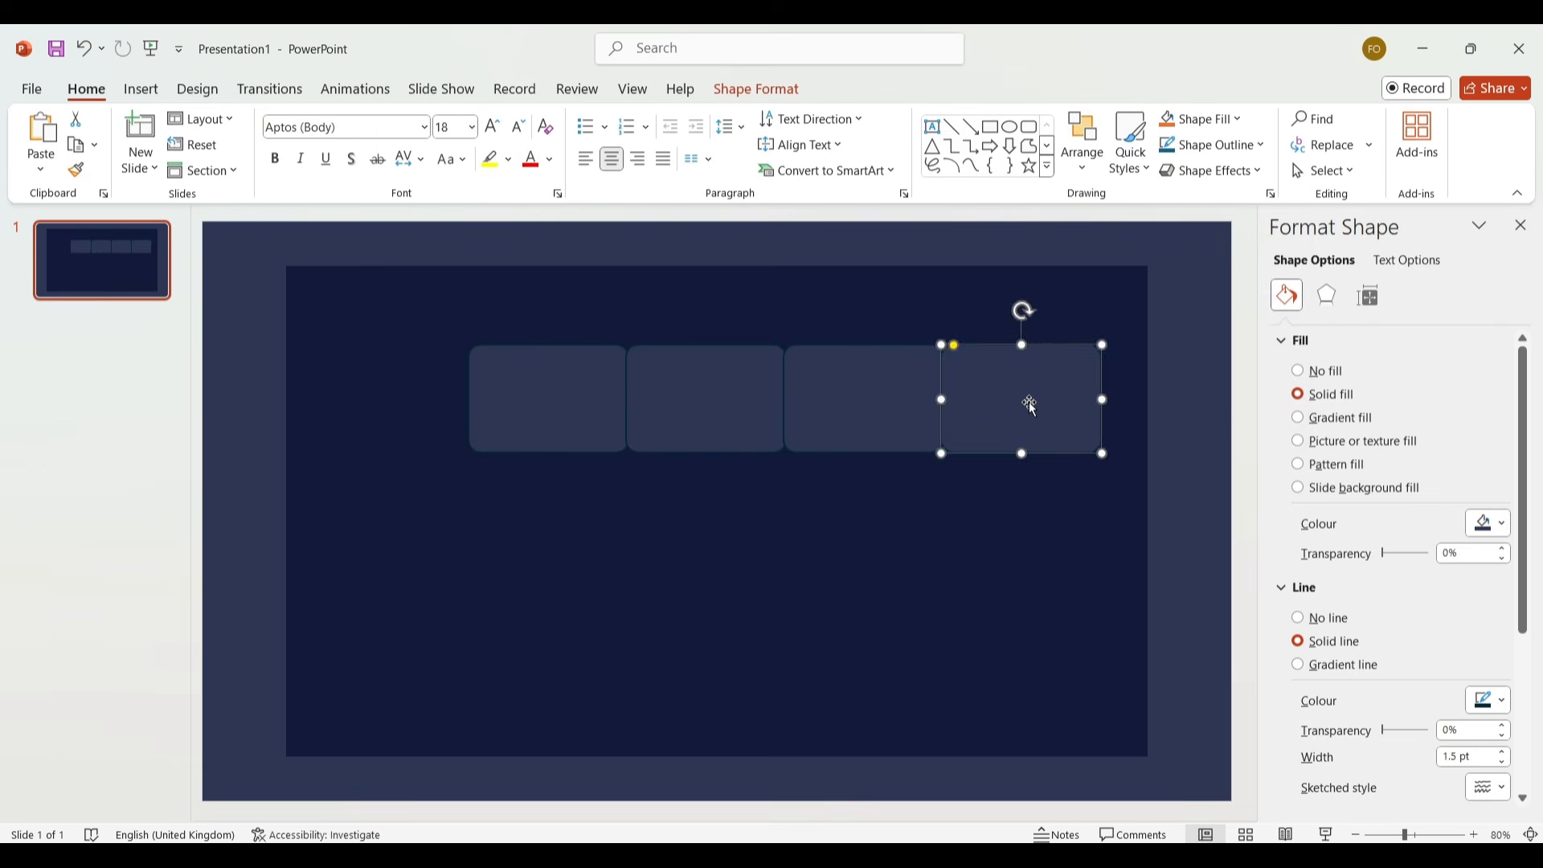
left_click_drag(1030, 403, 1049, 402)
left_click(863, 396)
left_click(727, 402, "shift")
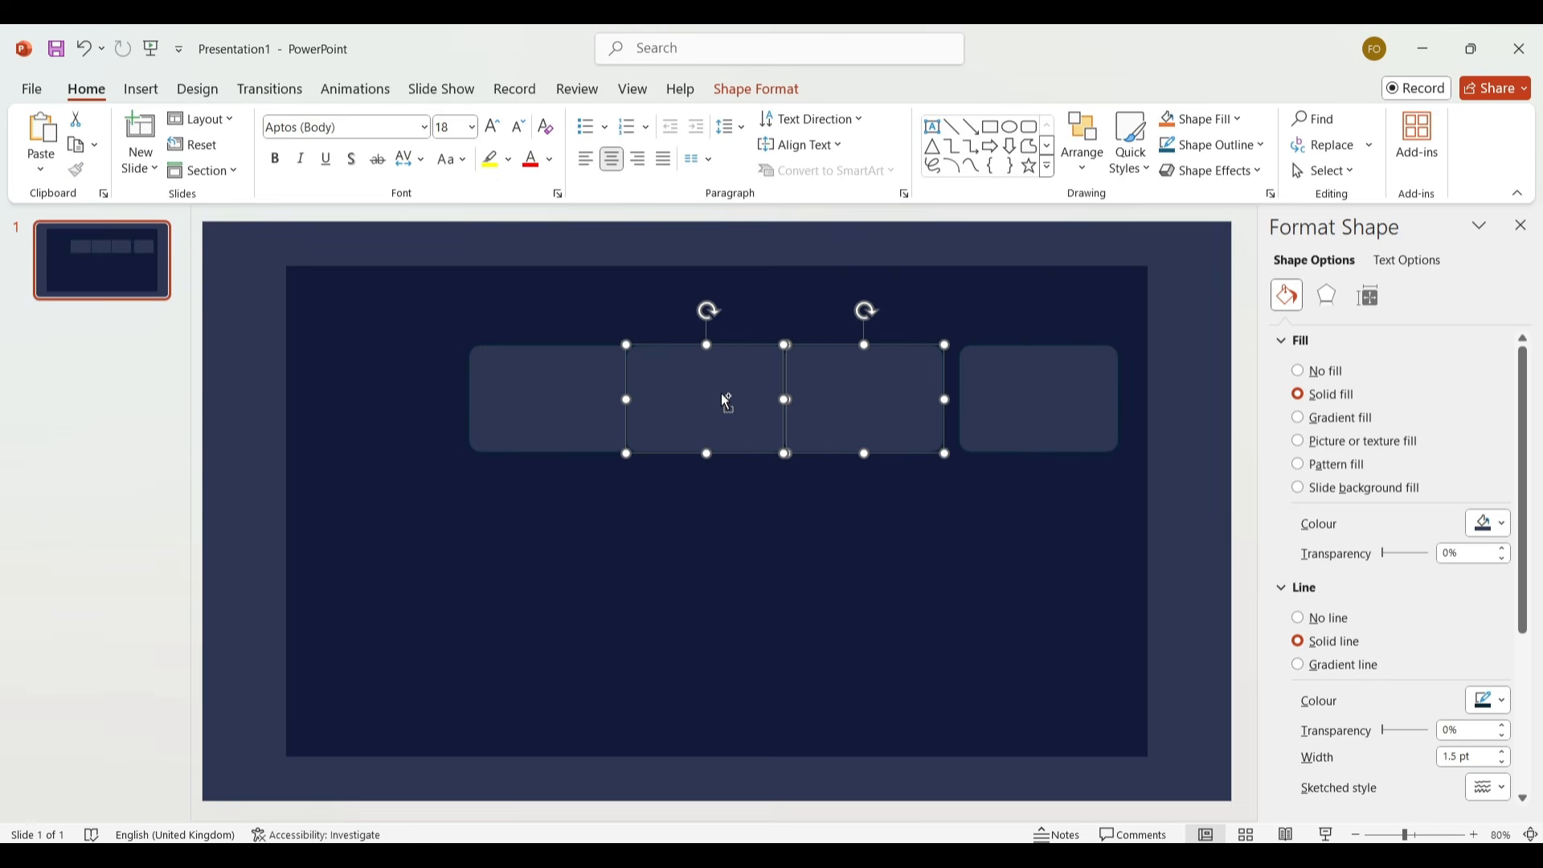
left_click(566, 402, "shift")
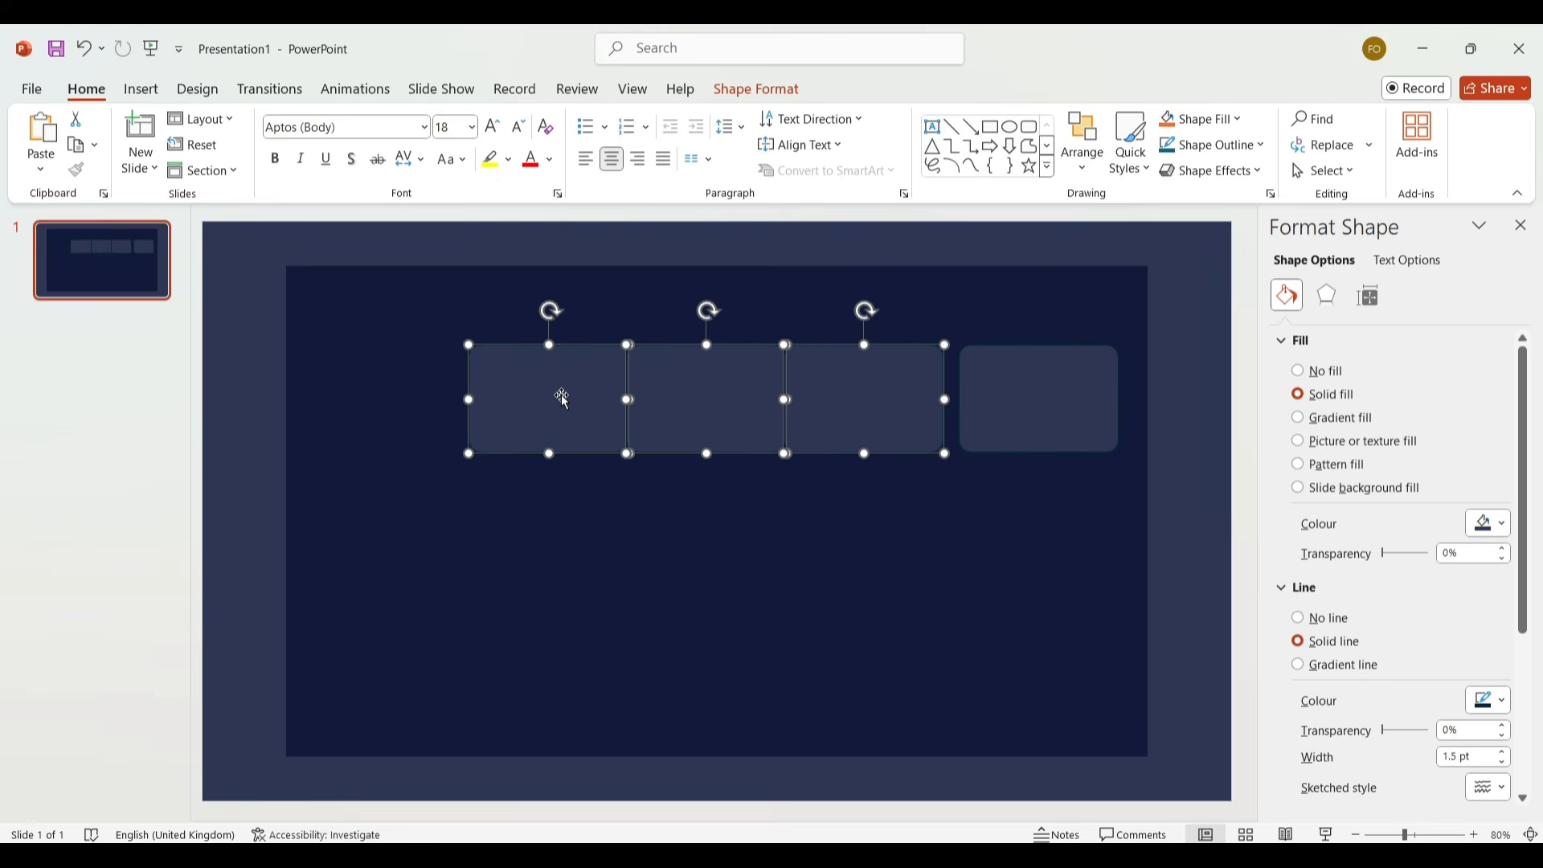
left_click(622, 303)
left_click(582, 377)
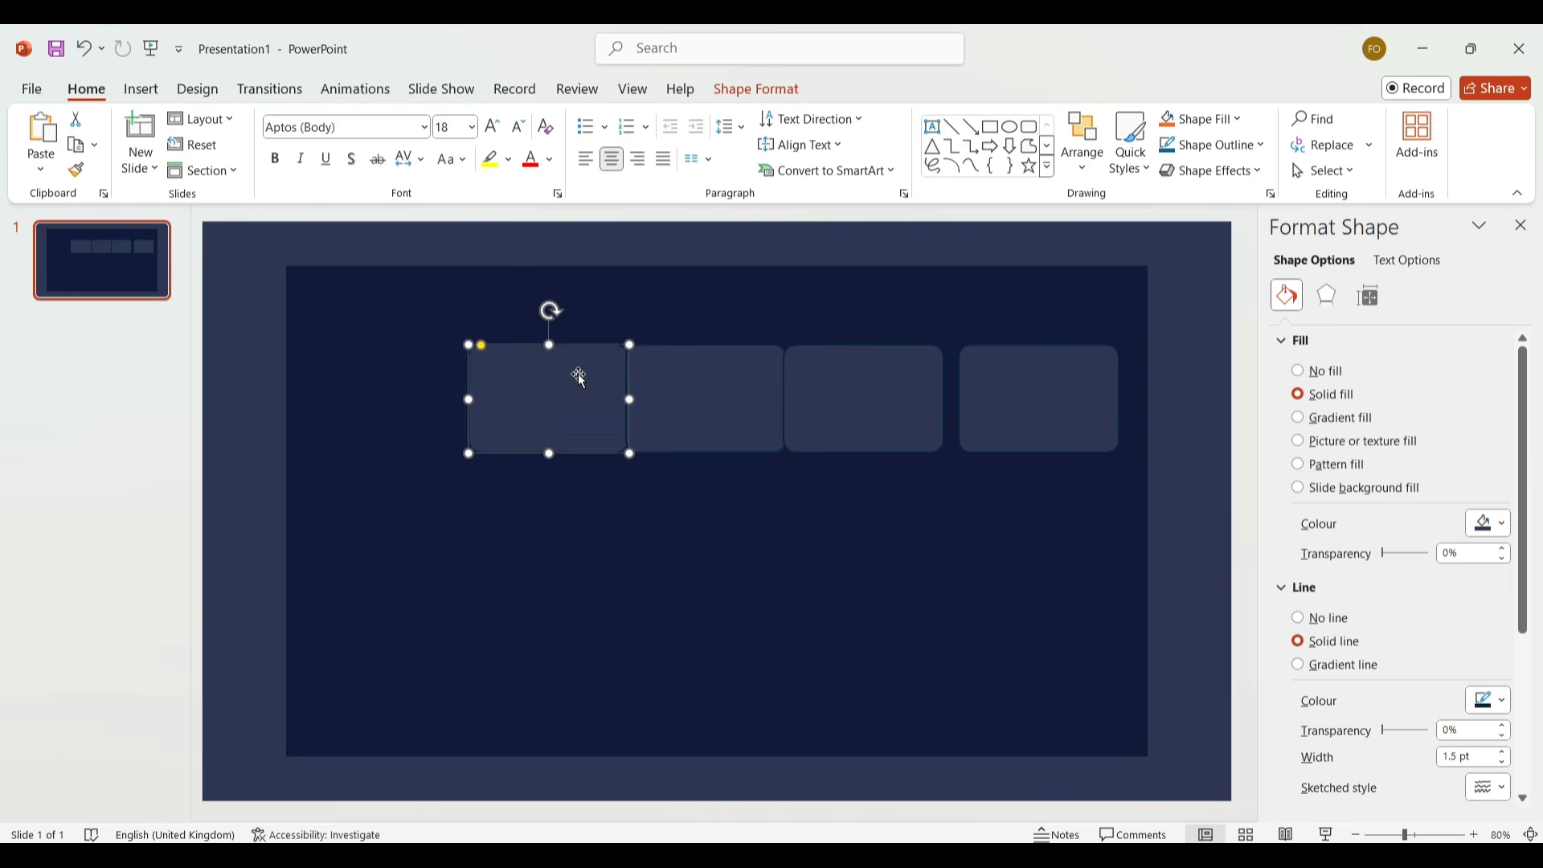
left_click_drag(568, 382, 544, 379)
Distribute the four spread-out cards horizontally so the gaps between them are equal.
left_click(696, 380, "shift")
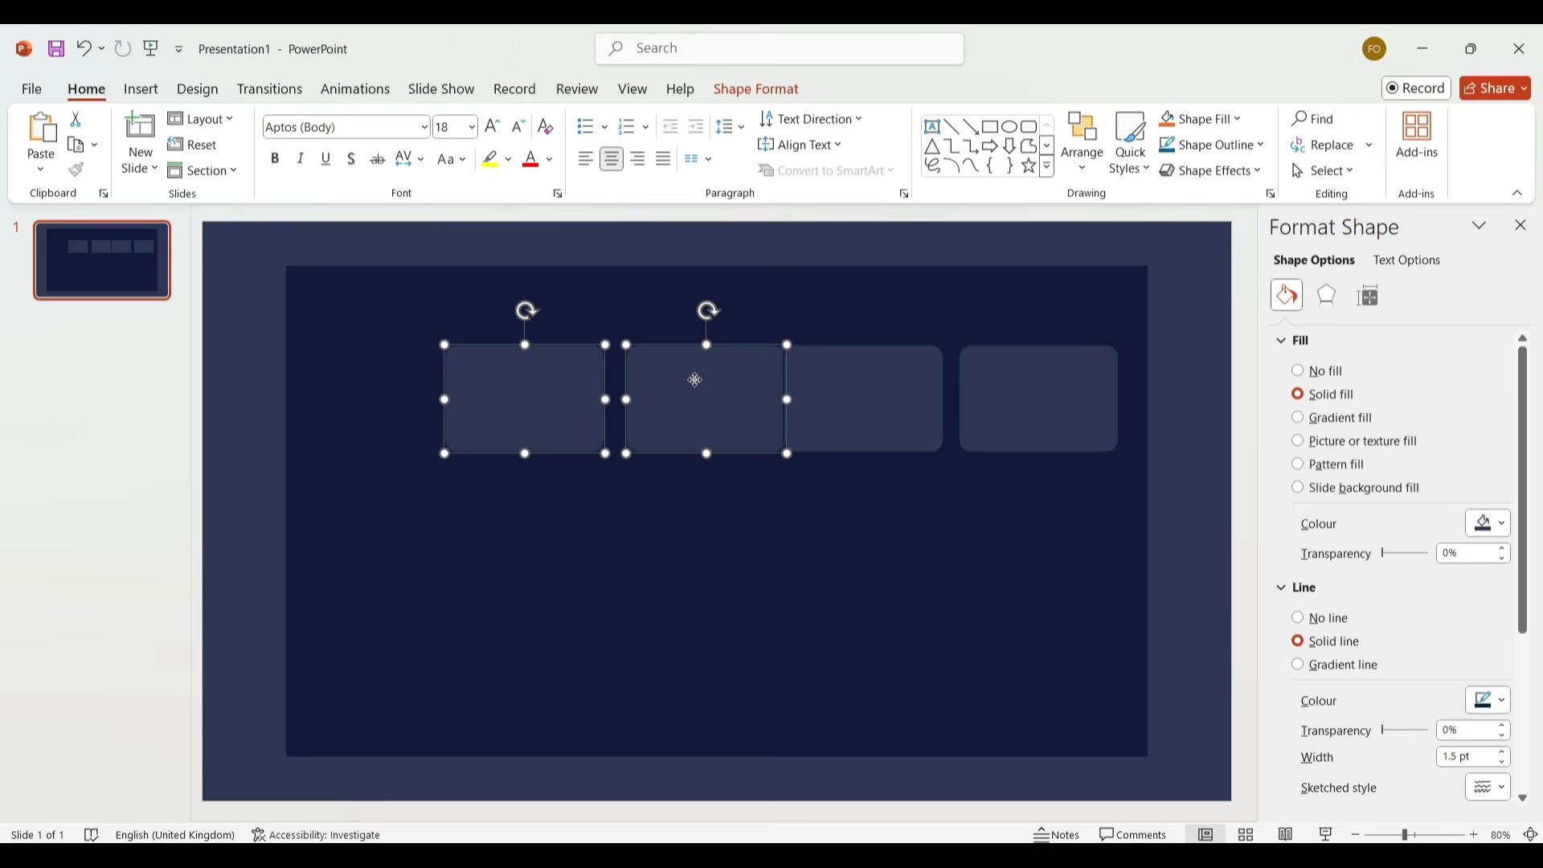
left_click(843, 397, "shift")
left_click(1047, 397, "shift")
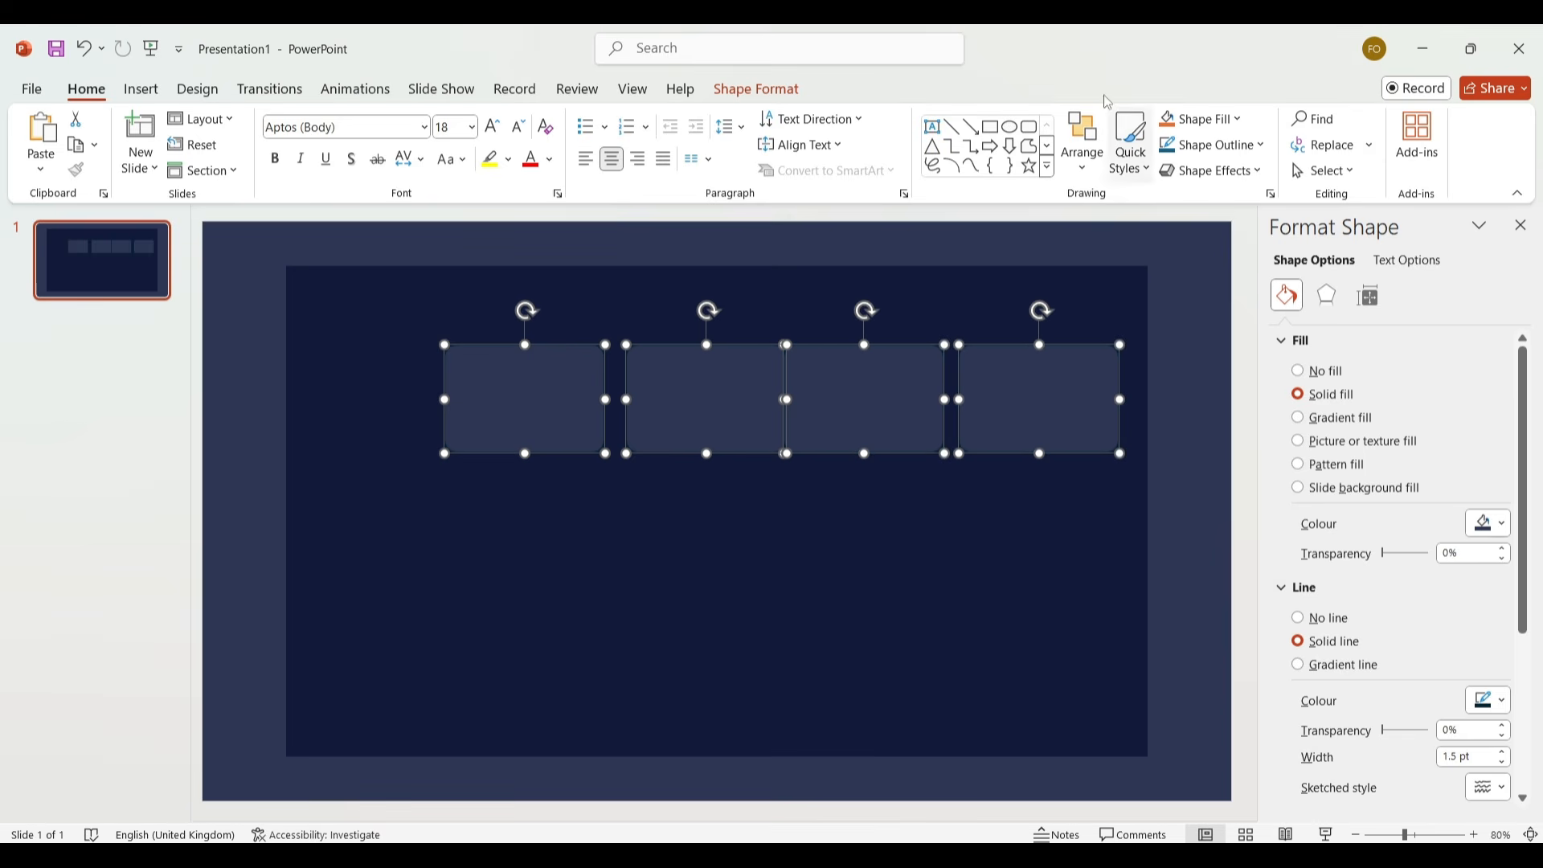
left_click(757, 89)
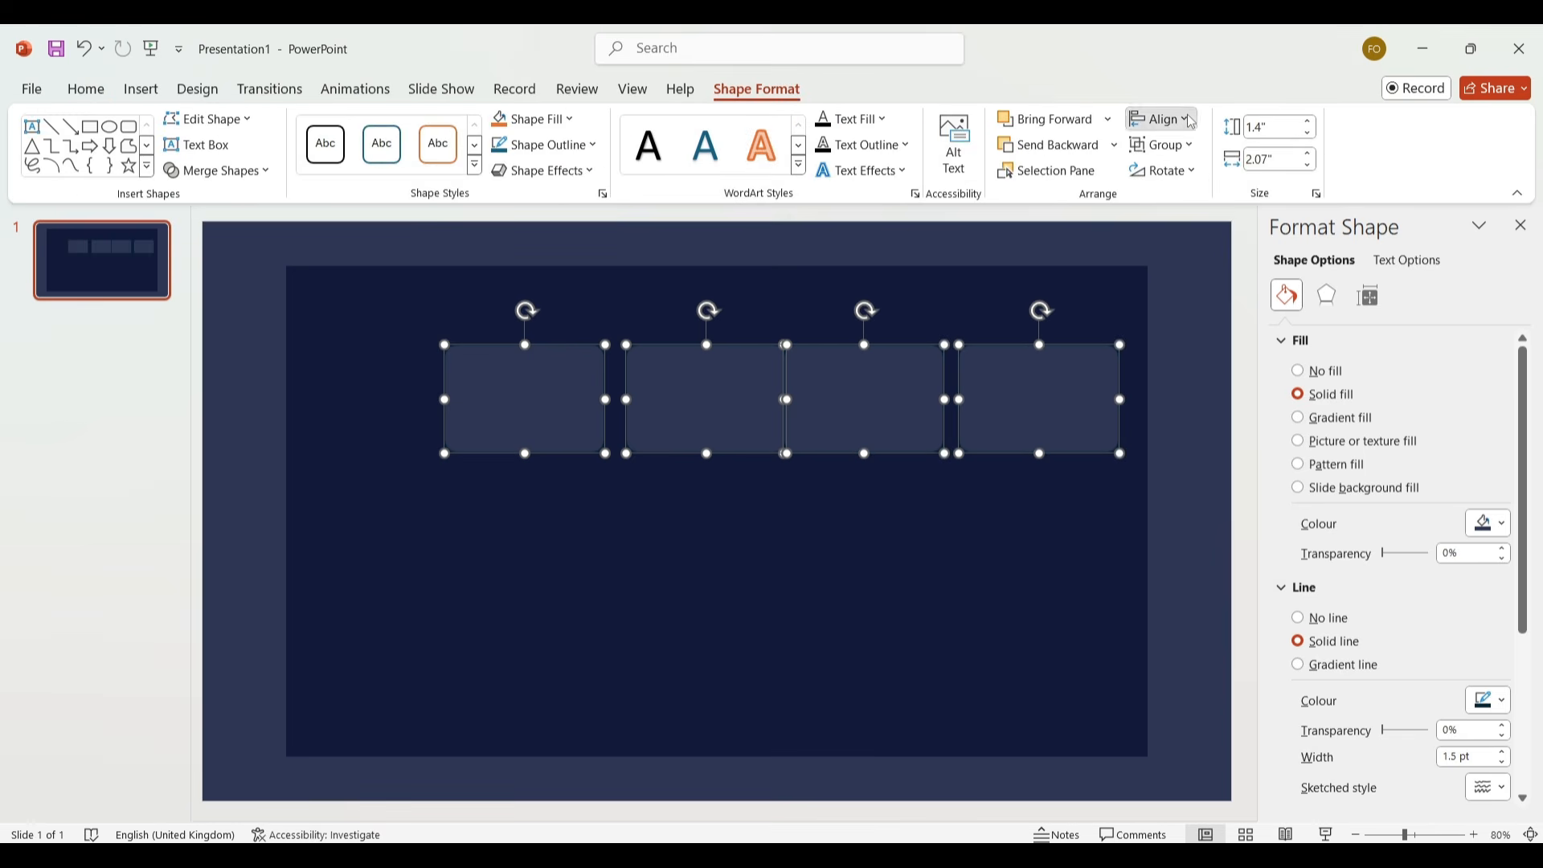
left_click(1163, 119)
left_click(1197, 325)
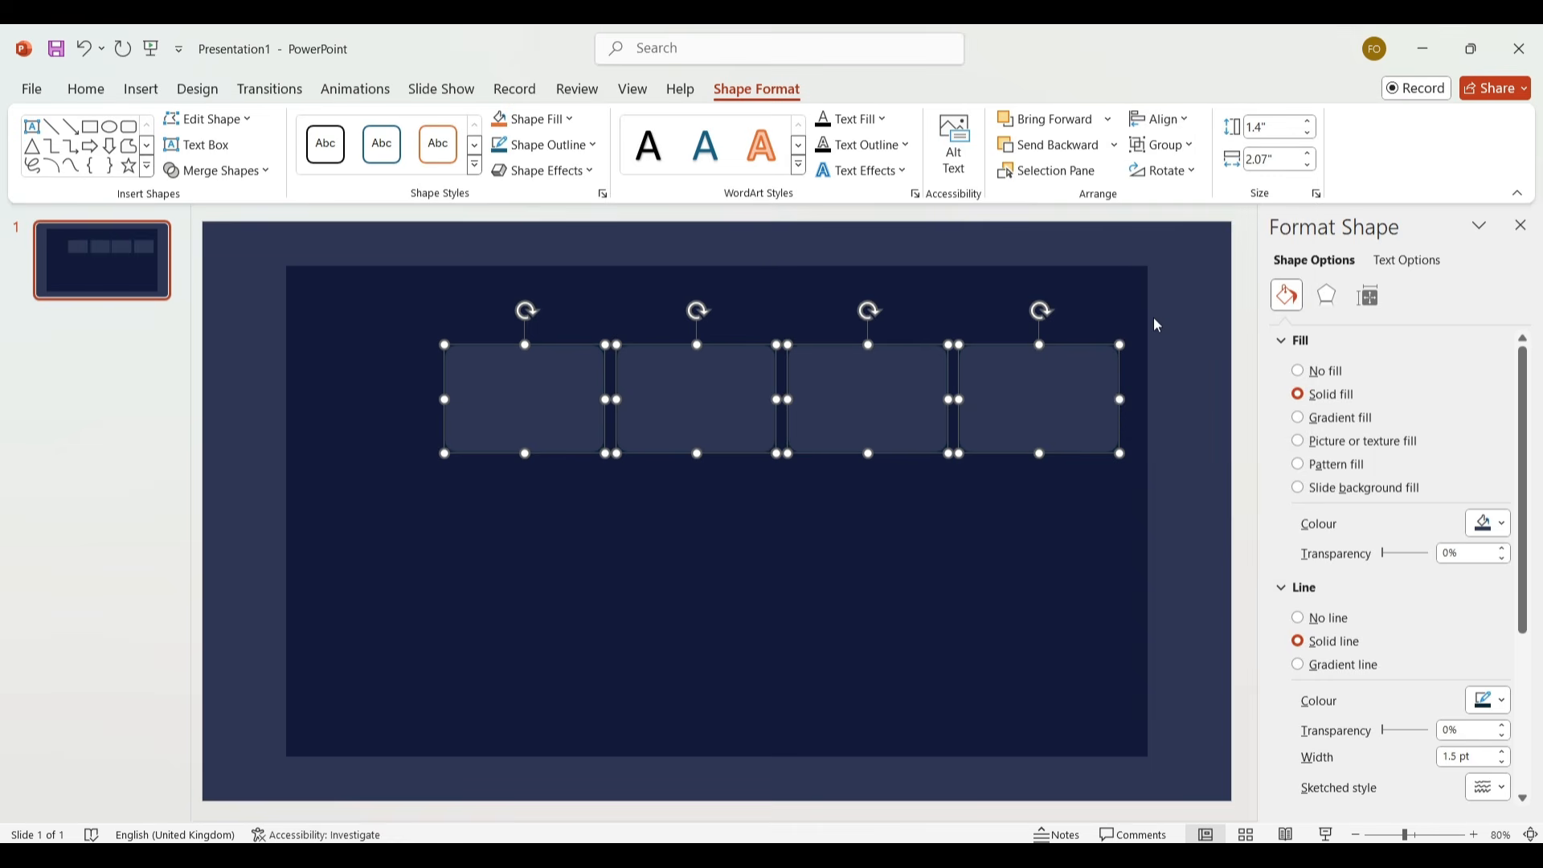
left_click(1207, 318)
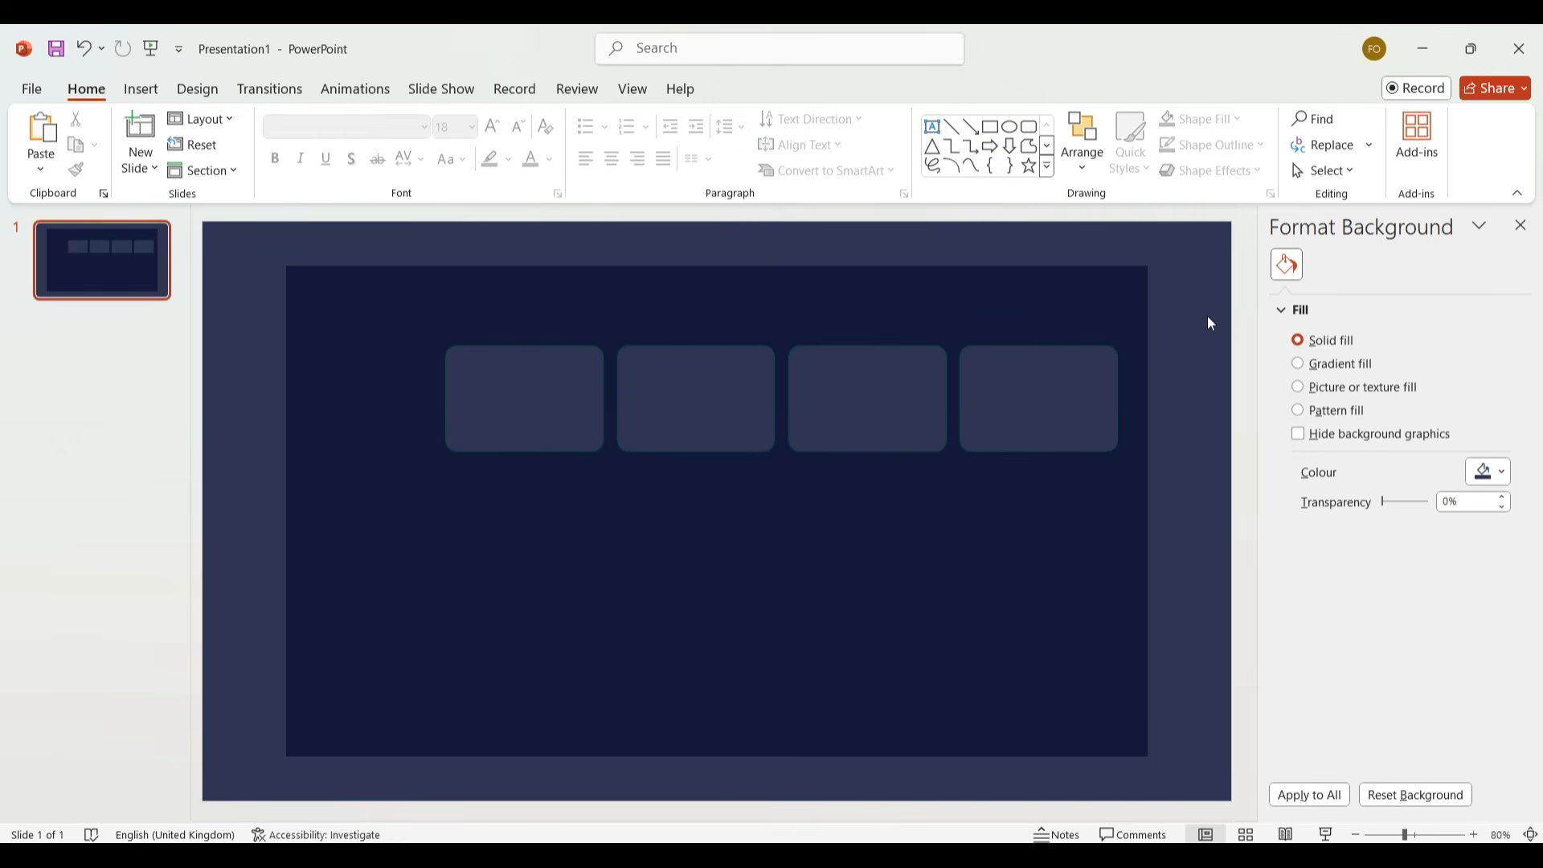
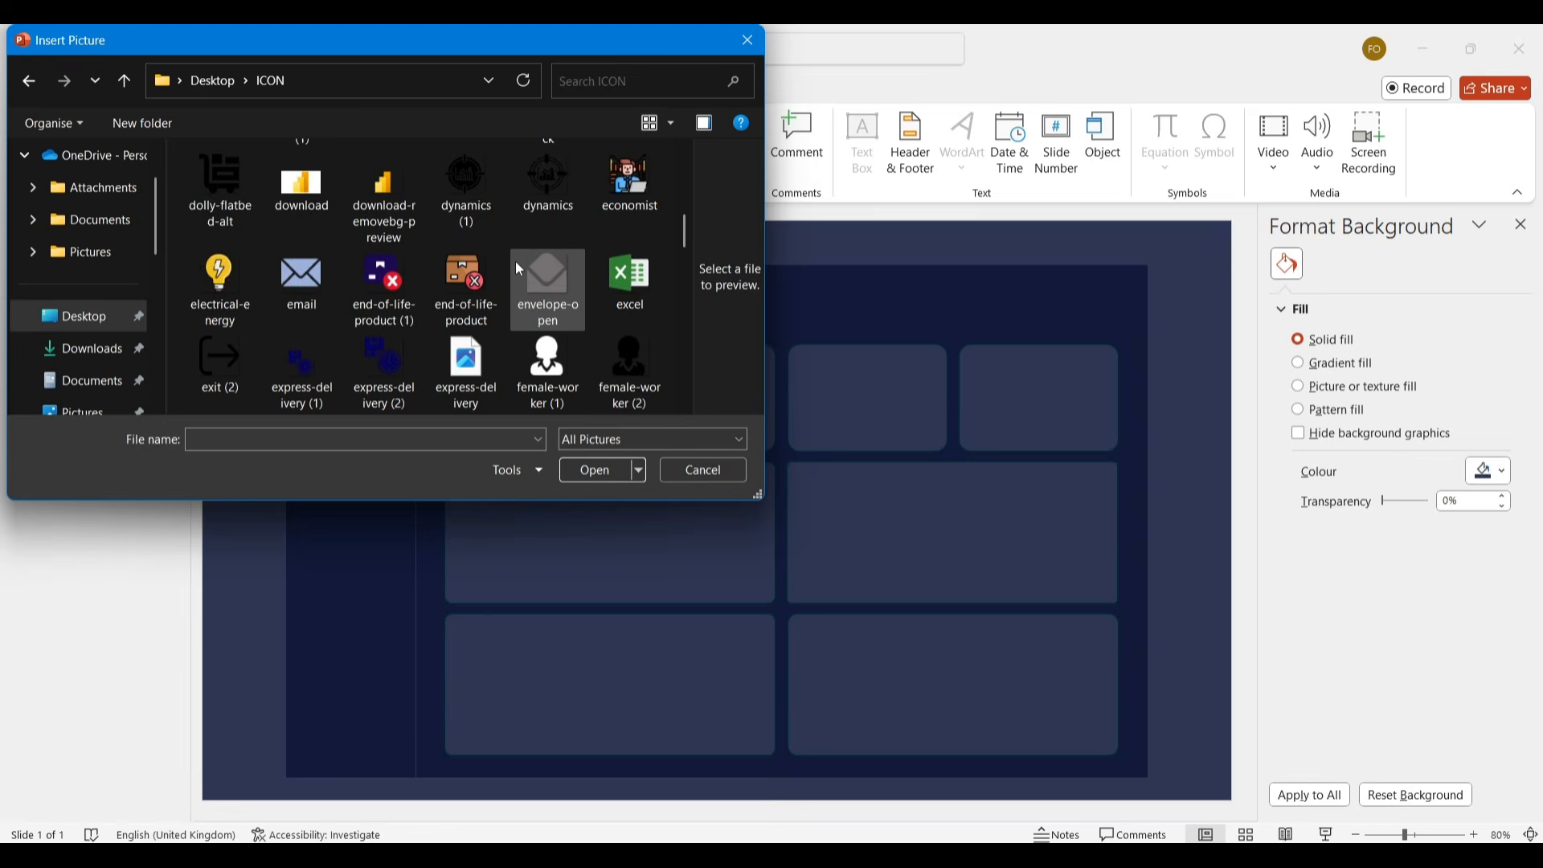
Insert the shortcut-script-app picture from the ICON folder and place it above the Dashboard label in the sidebar.
scroll(519, 269, "down", 3)
scroll(518, 269, "down", 3)
scroll(517, 260, "down", 6)
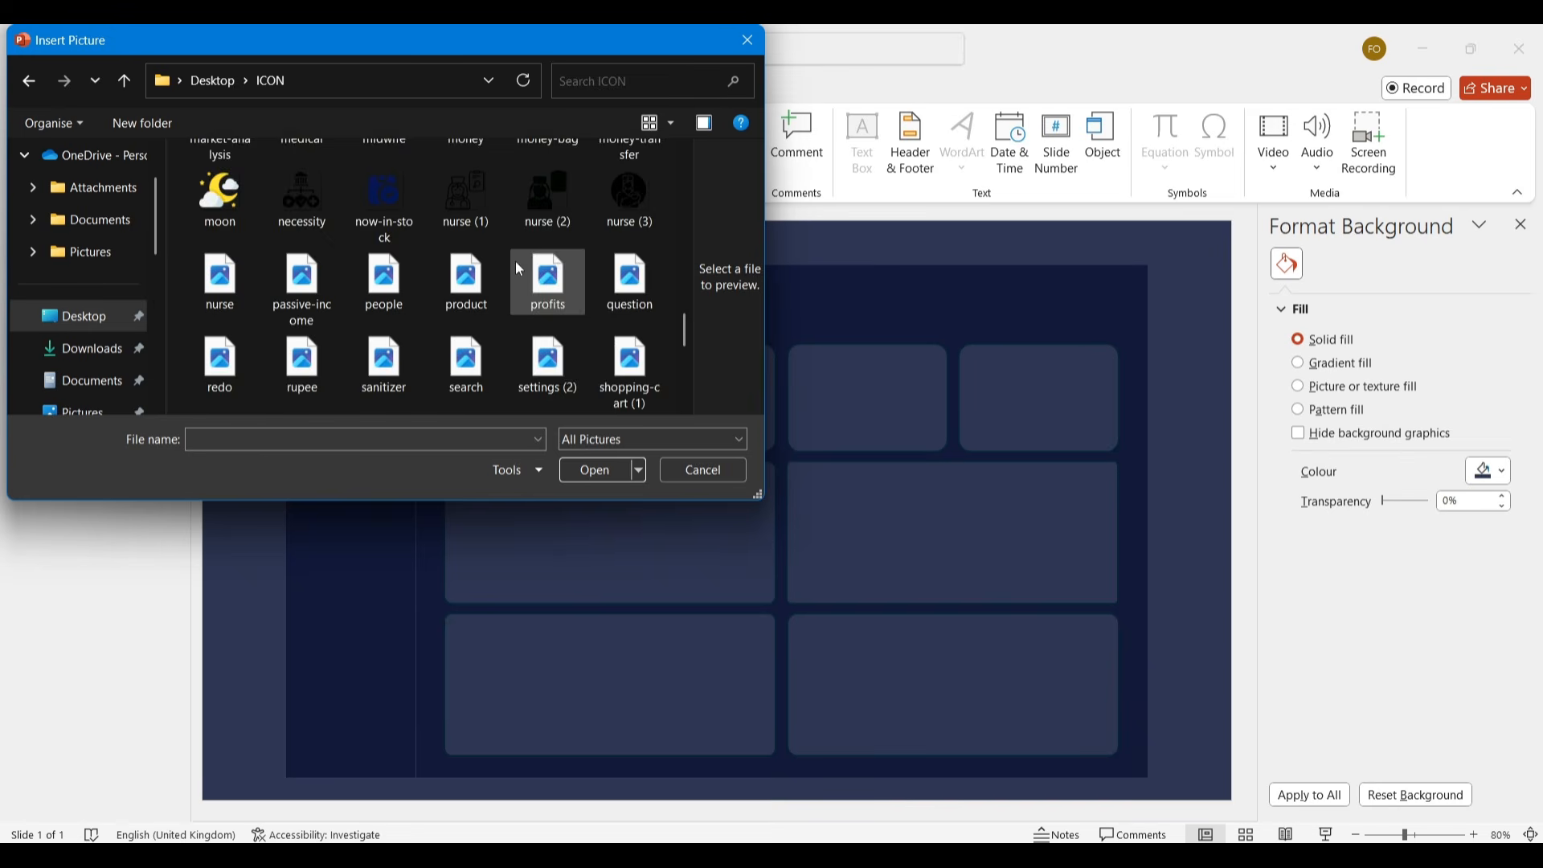
scroll(505, 209, "up", 1)
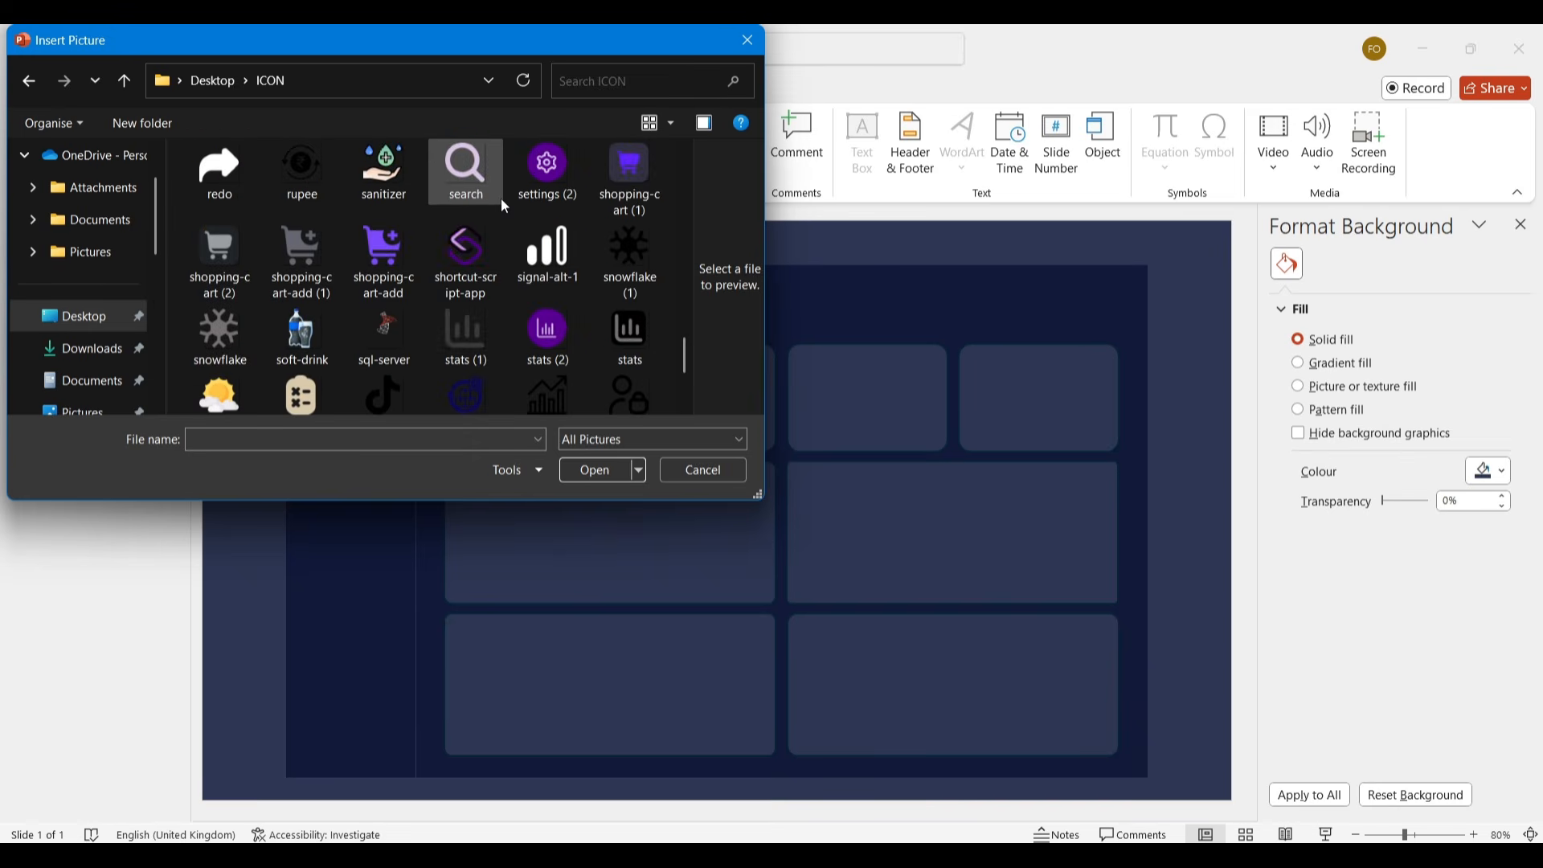
left_click(466, 258)
left_click(595, 470)
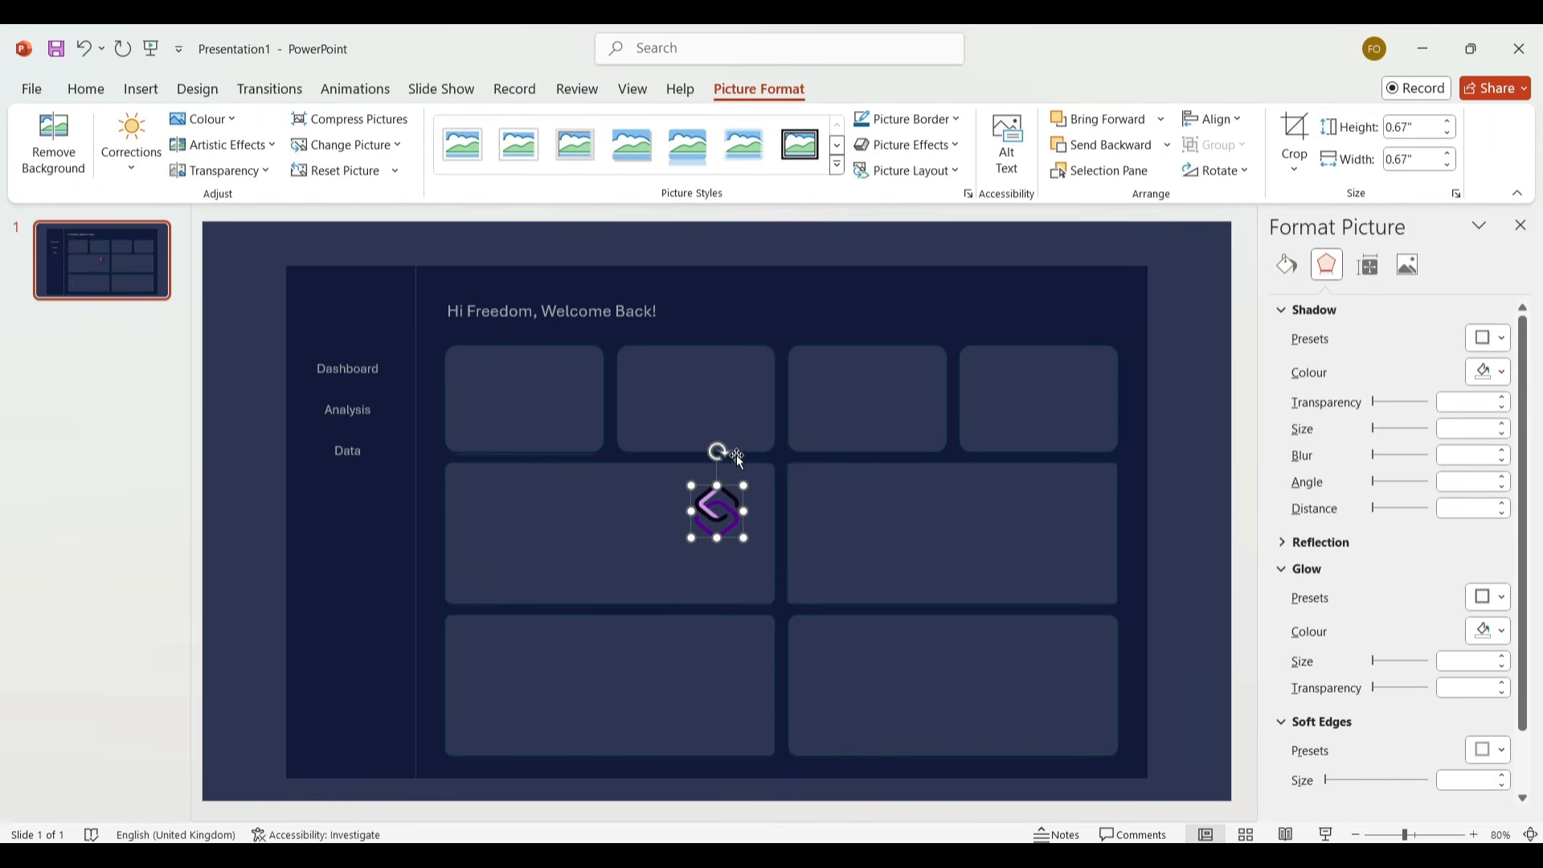
left_click_drag(725, 505, 359, 306)
left_click(248, 413)
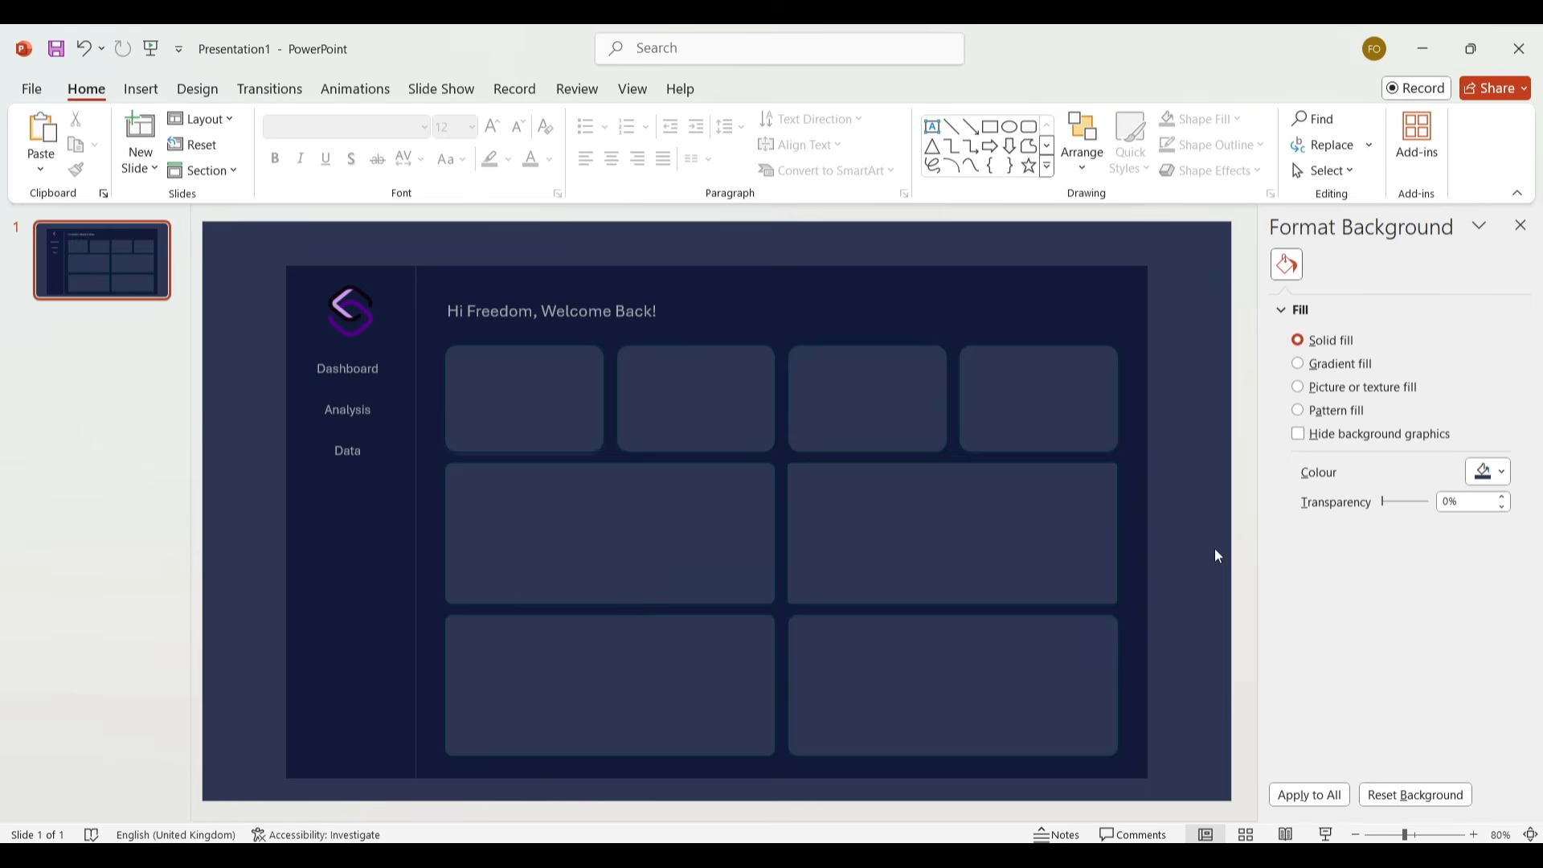
Start exporting the presentation with the file type changed to PNG Portable Network Graphics.
left_click(30, 89)
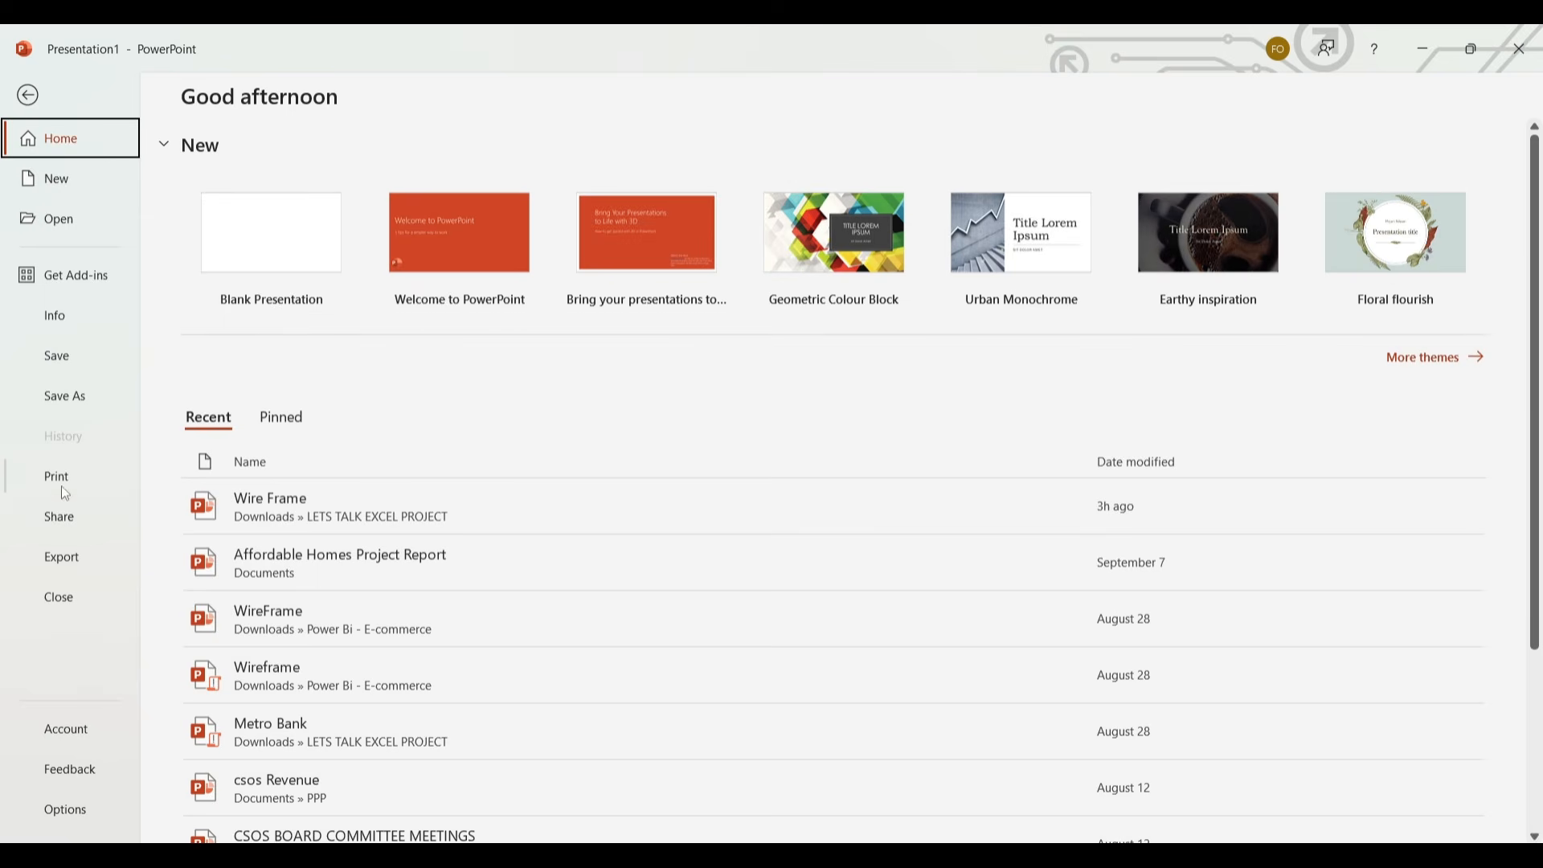
left_click(64, 556)
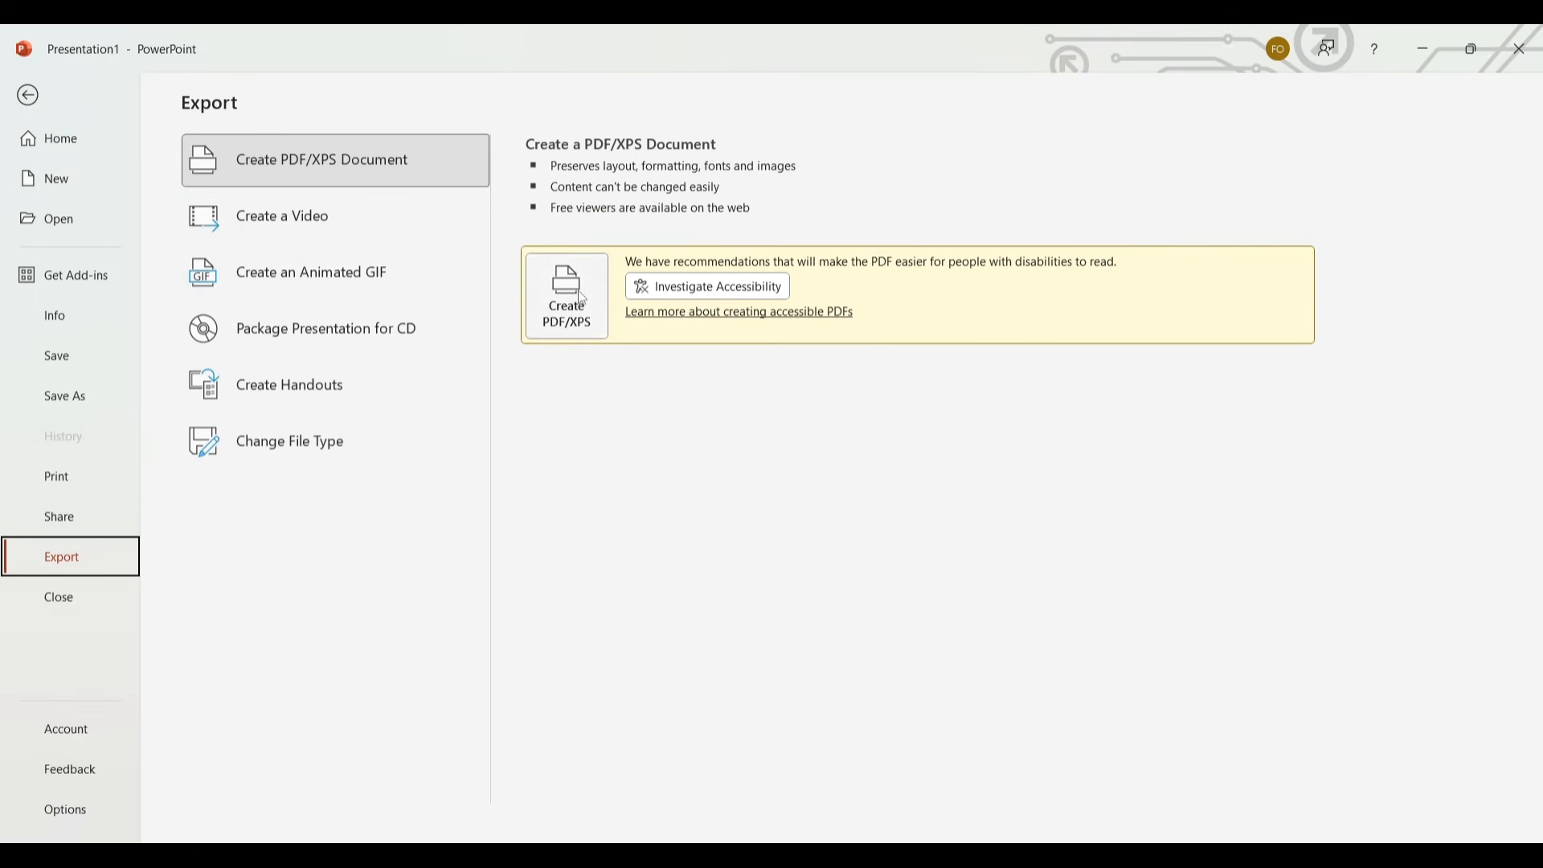
left_click(293, 448)
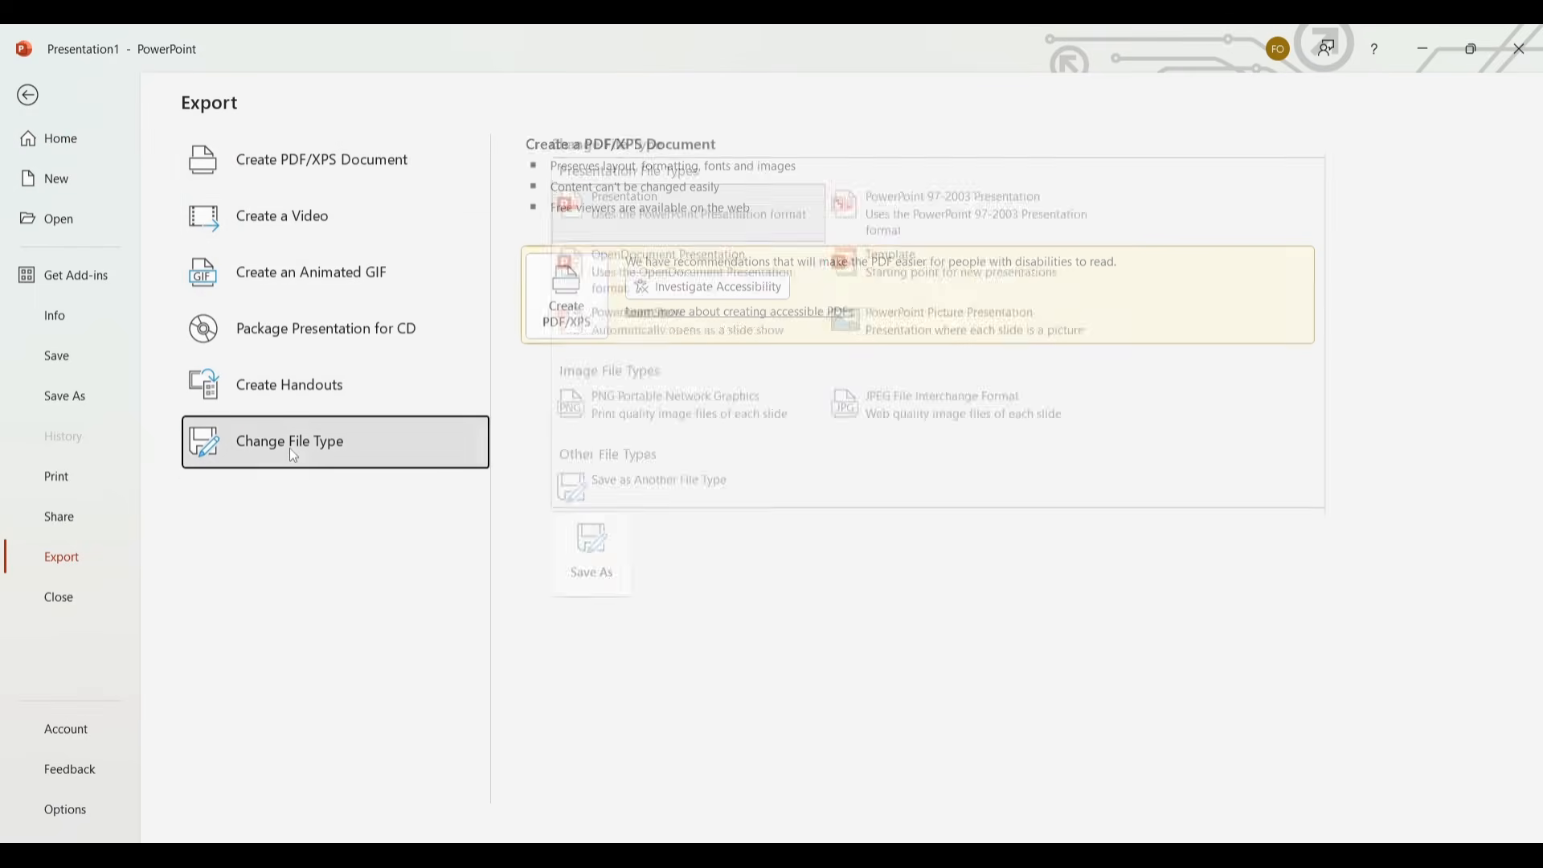
left_click(678, 414)
double_click(690, 402)
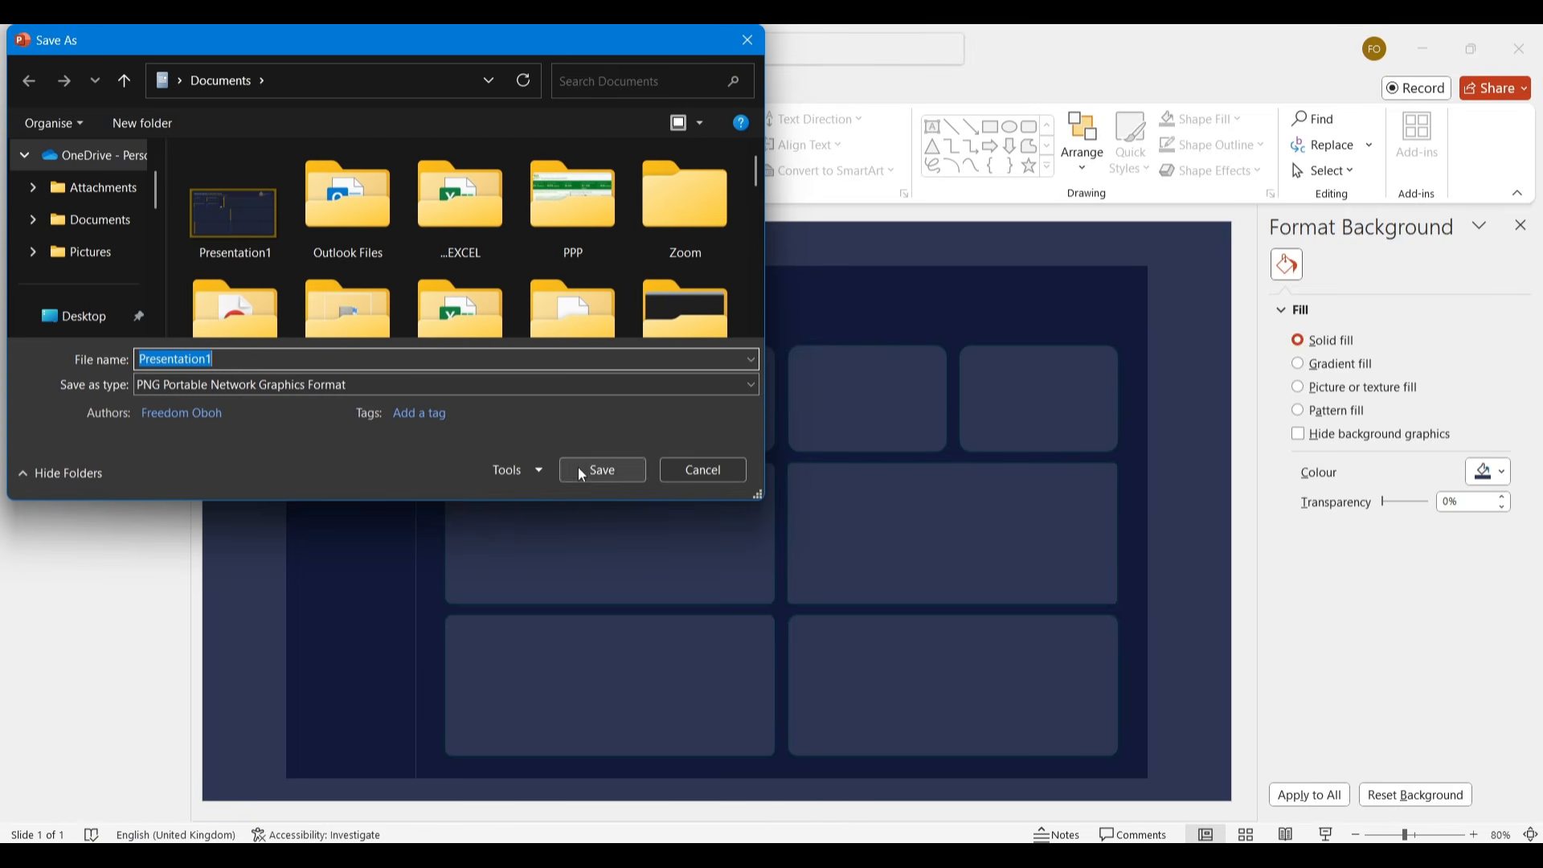
Save the PNG in the Downloads folder as "sample 11", exporting only the current slide.
scroll(138, 287, "down", 1)
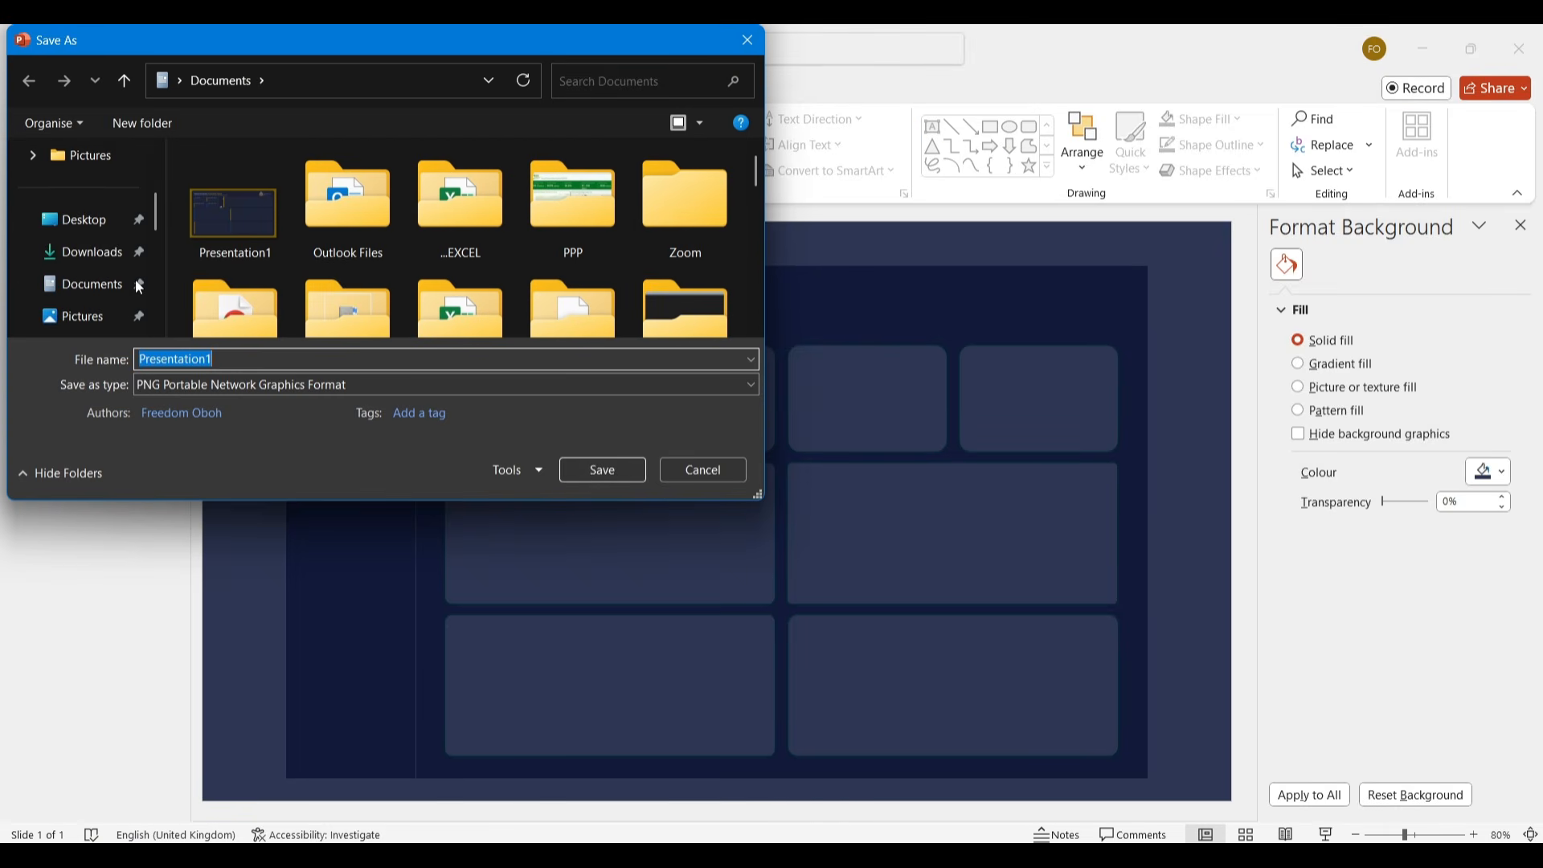
left_click(83, 252)
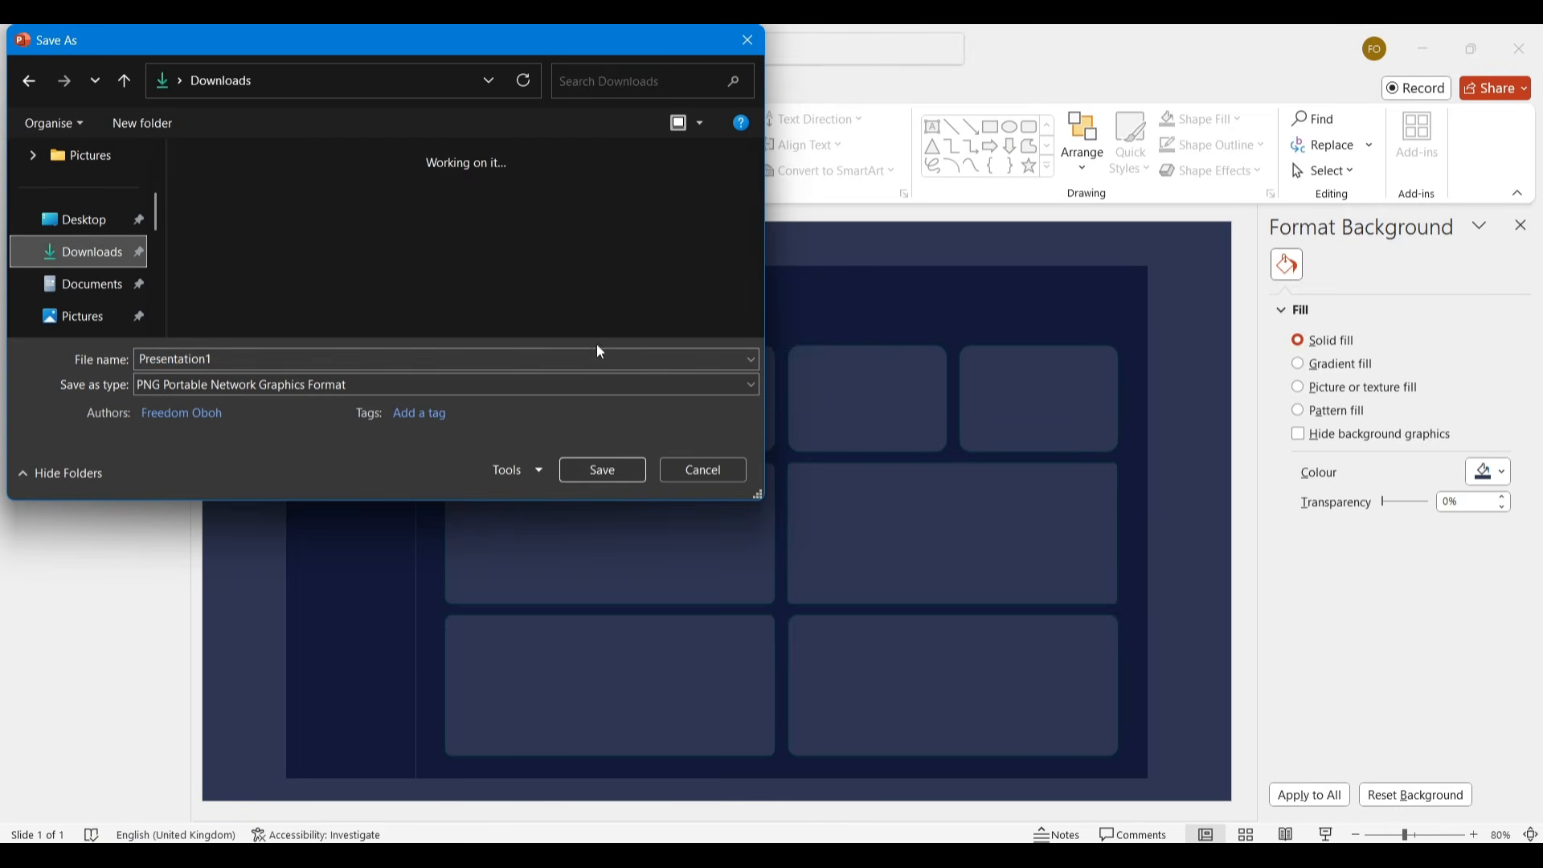
left_click(595, 476)
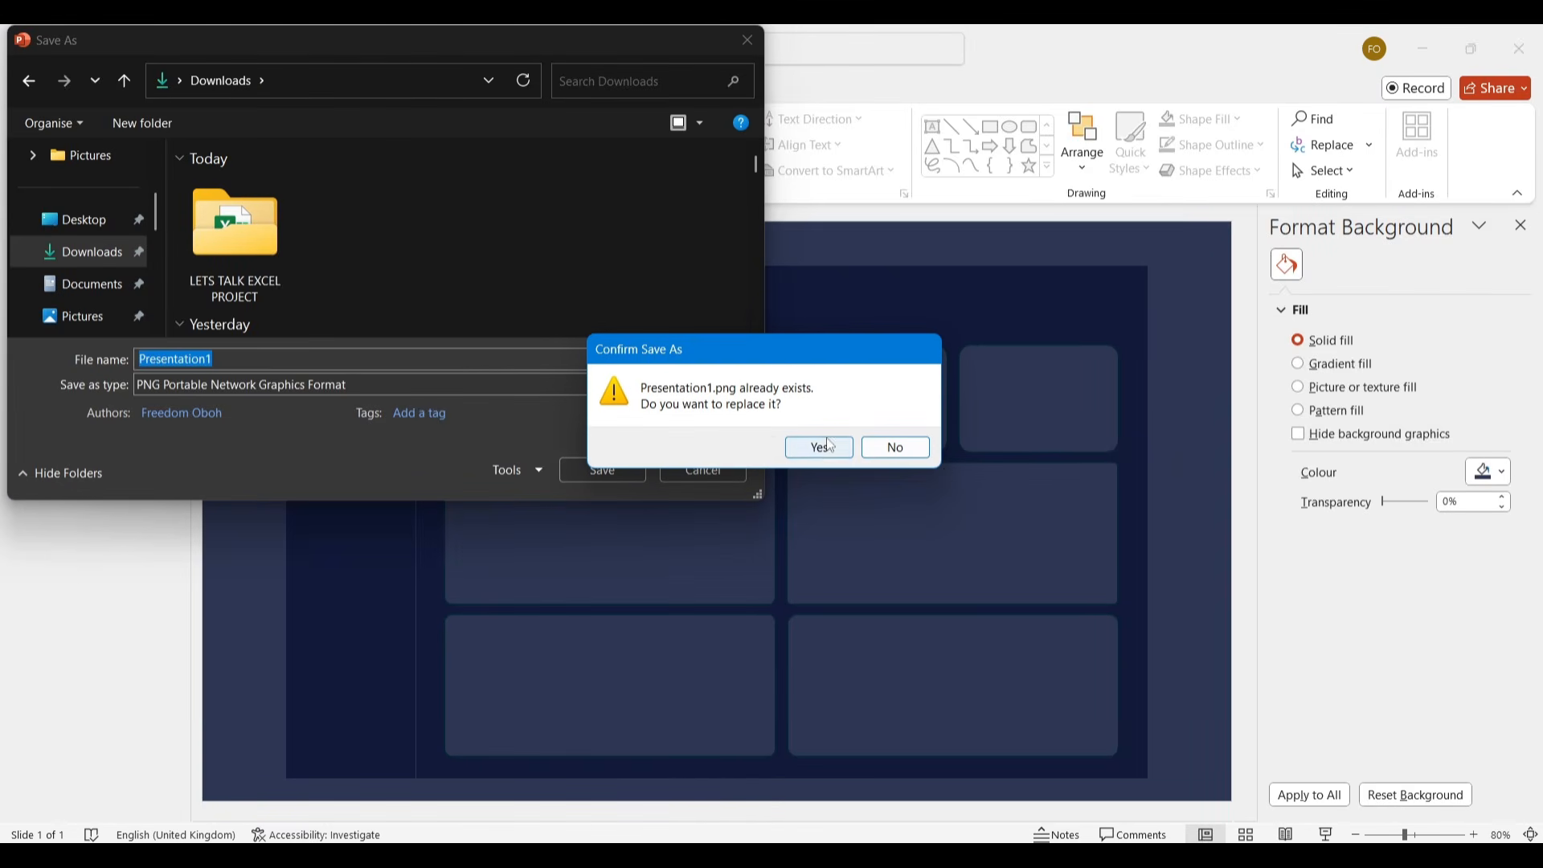
left_click(895, 447)
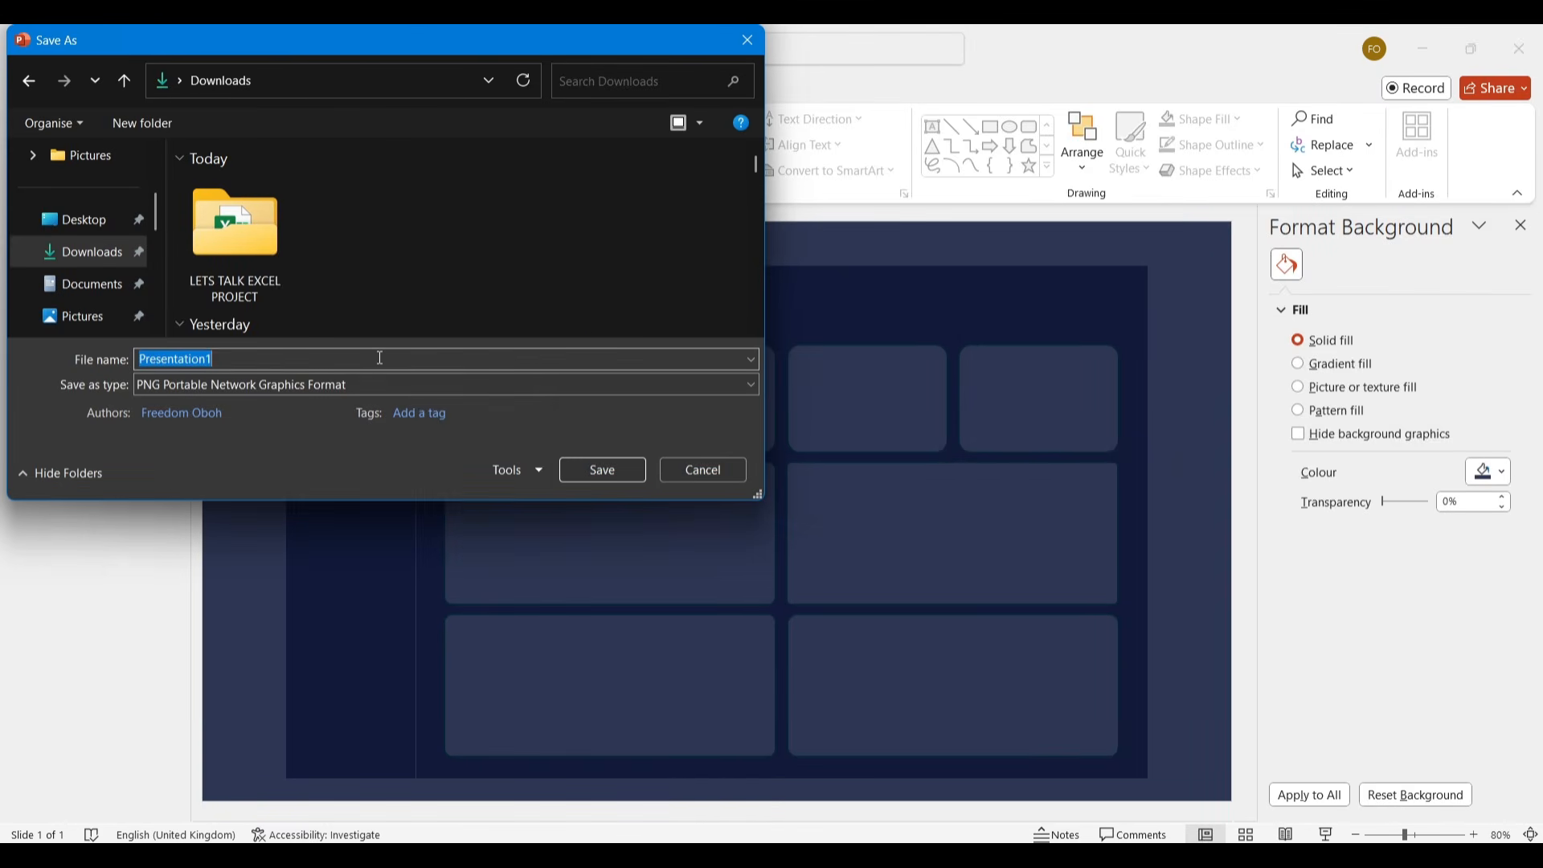
type("sam")
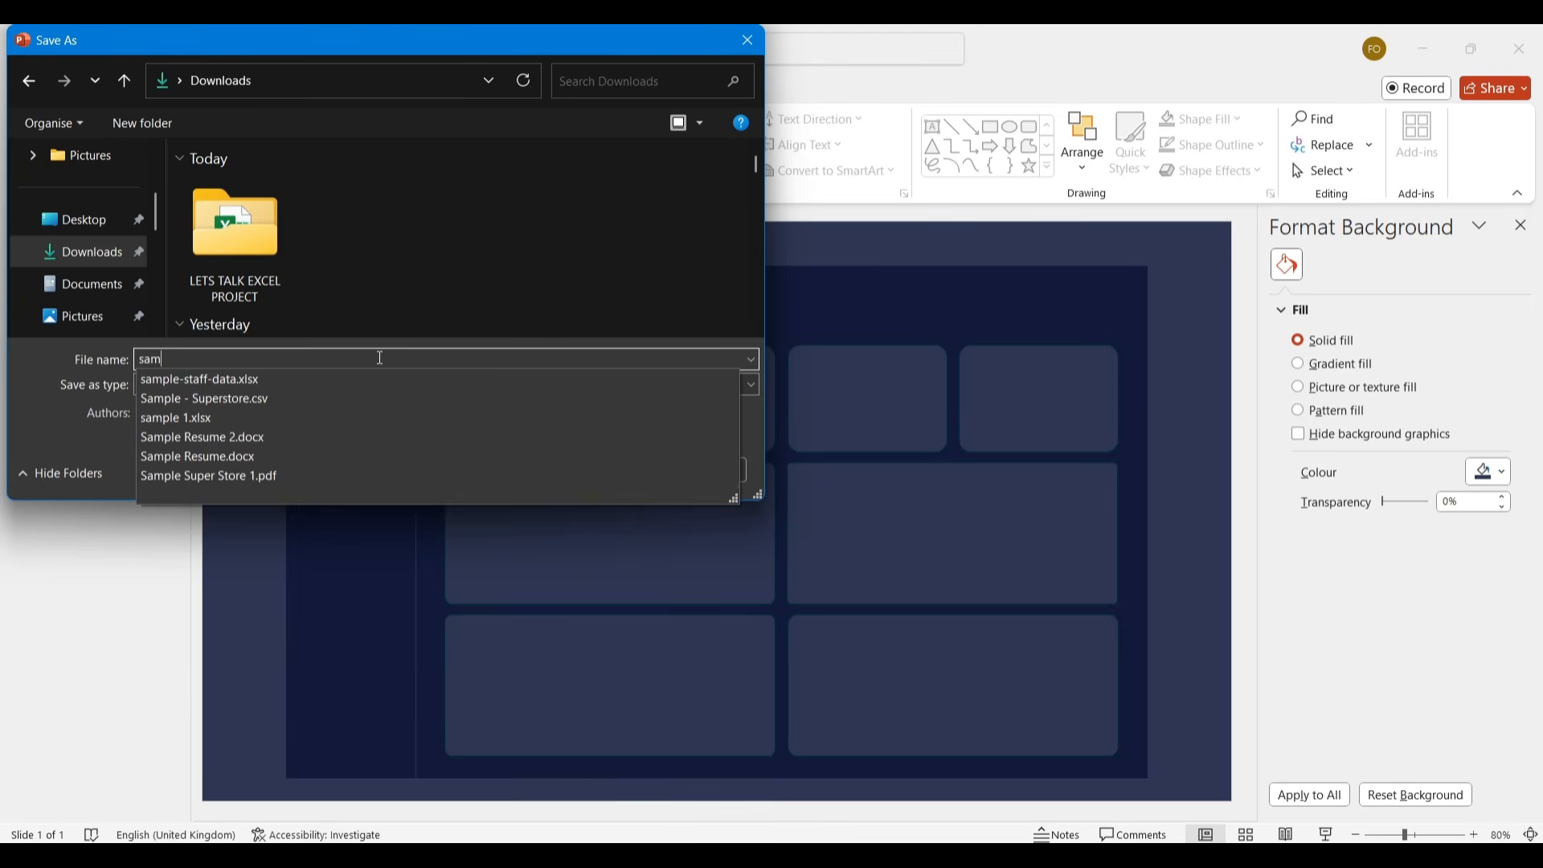
type("ple 11")
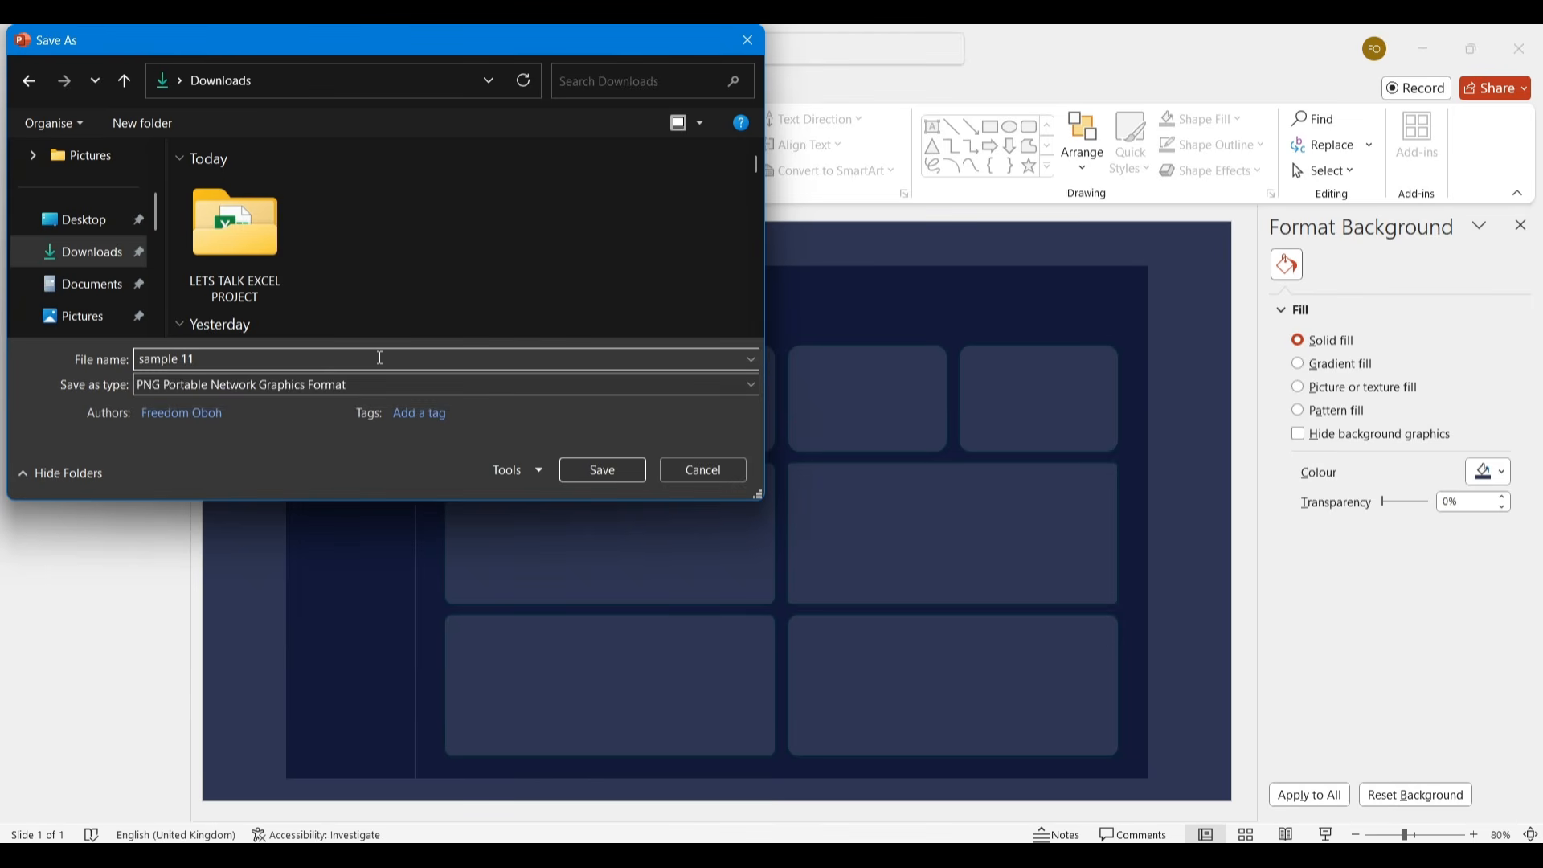
key("Return")
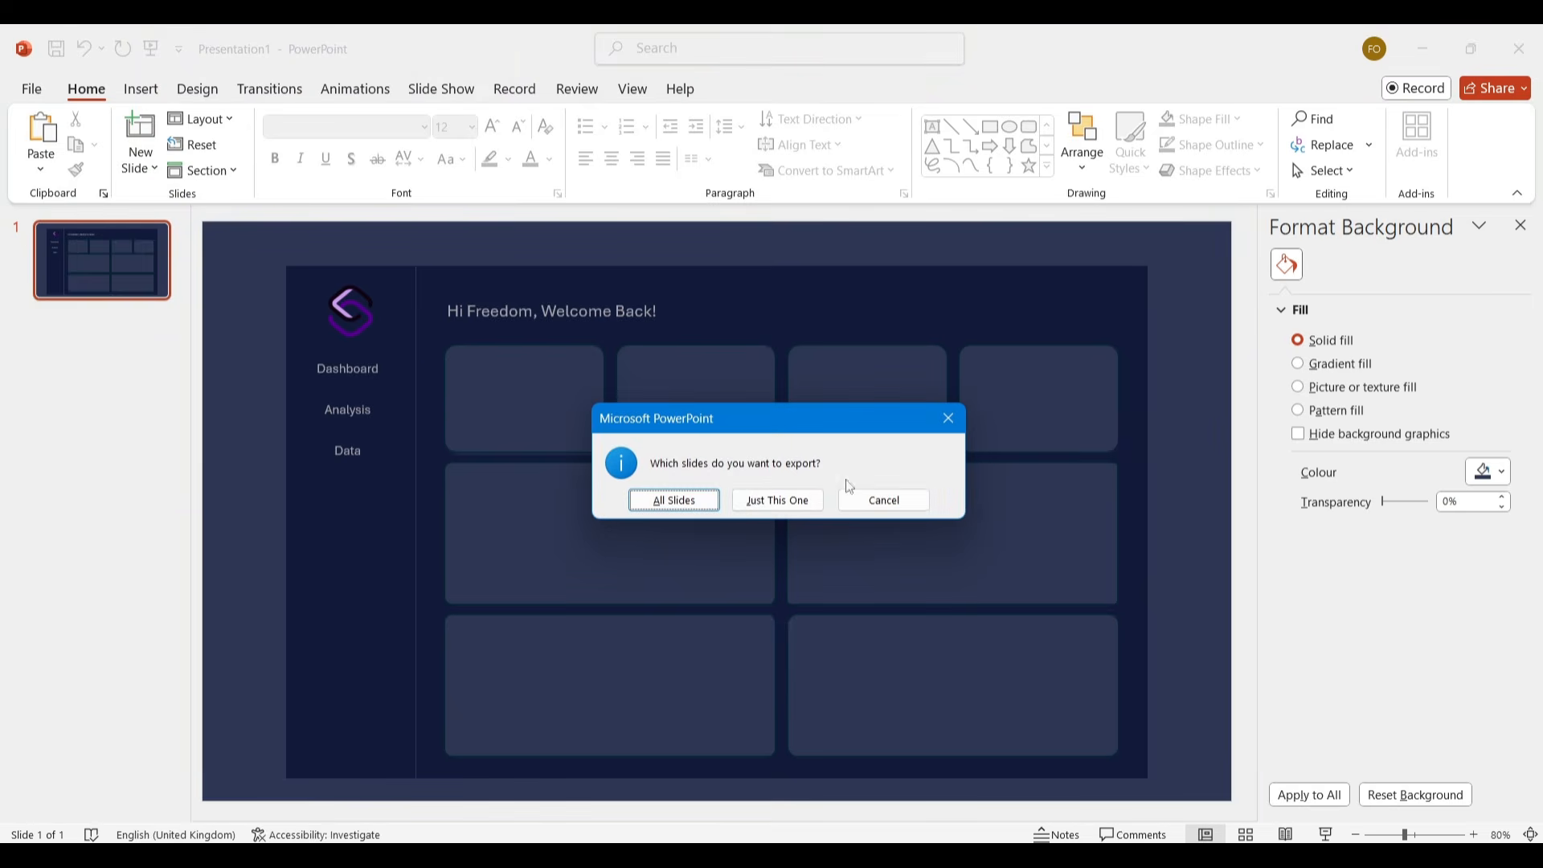
left_click(777, 500)
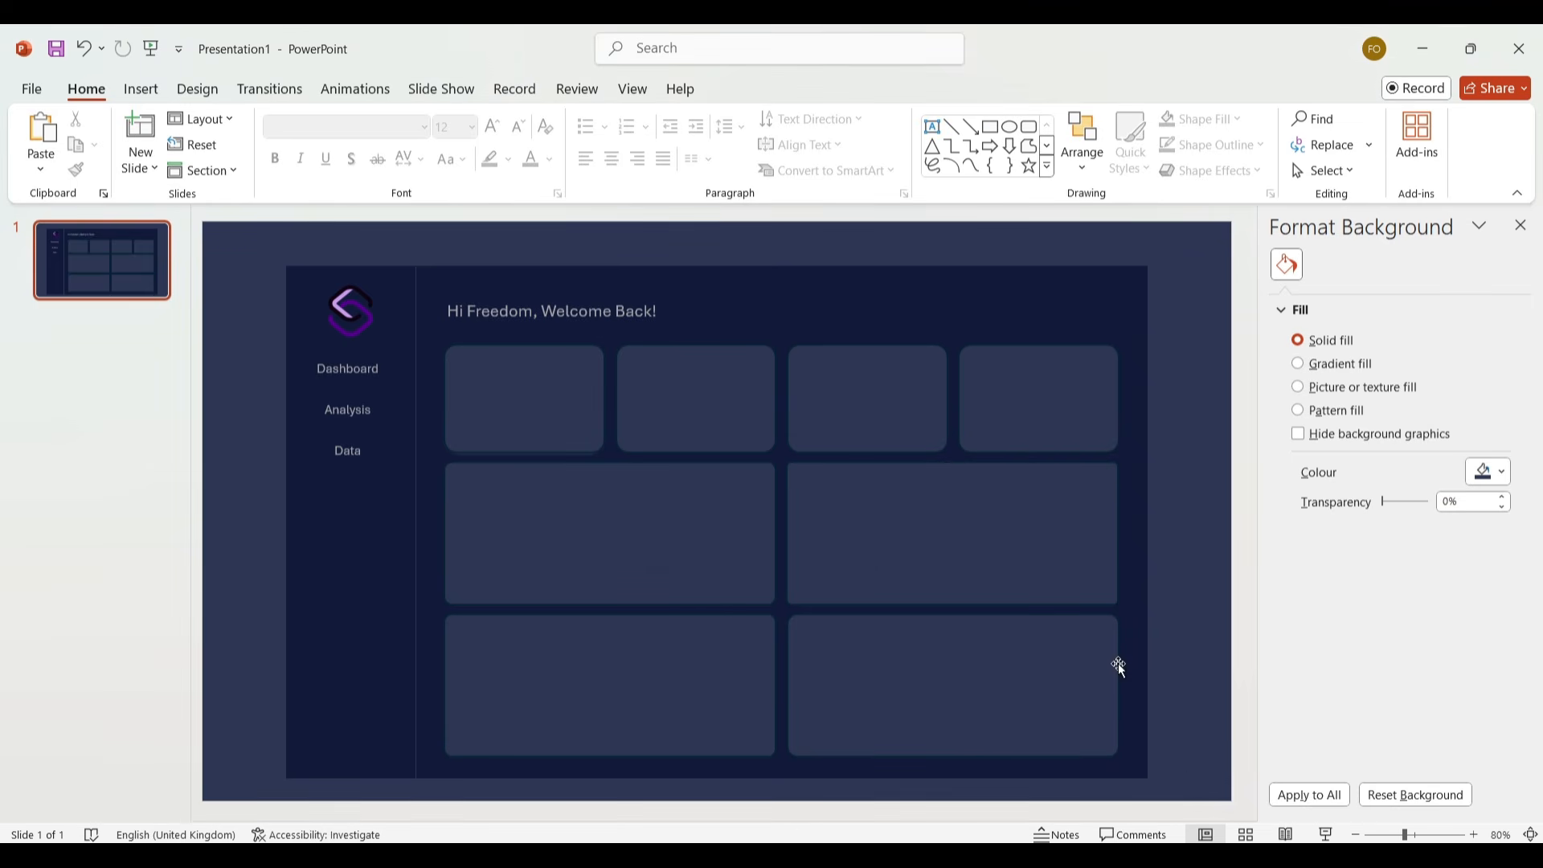
Switch to Power BI Desktop and open the canvas background settings of the report page.
left_click(1061, 808)
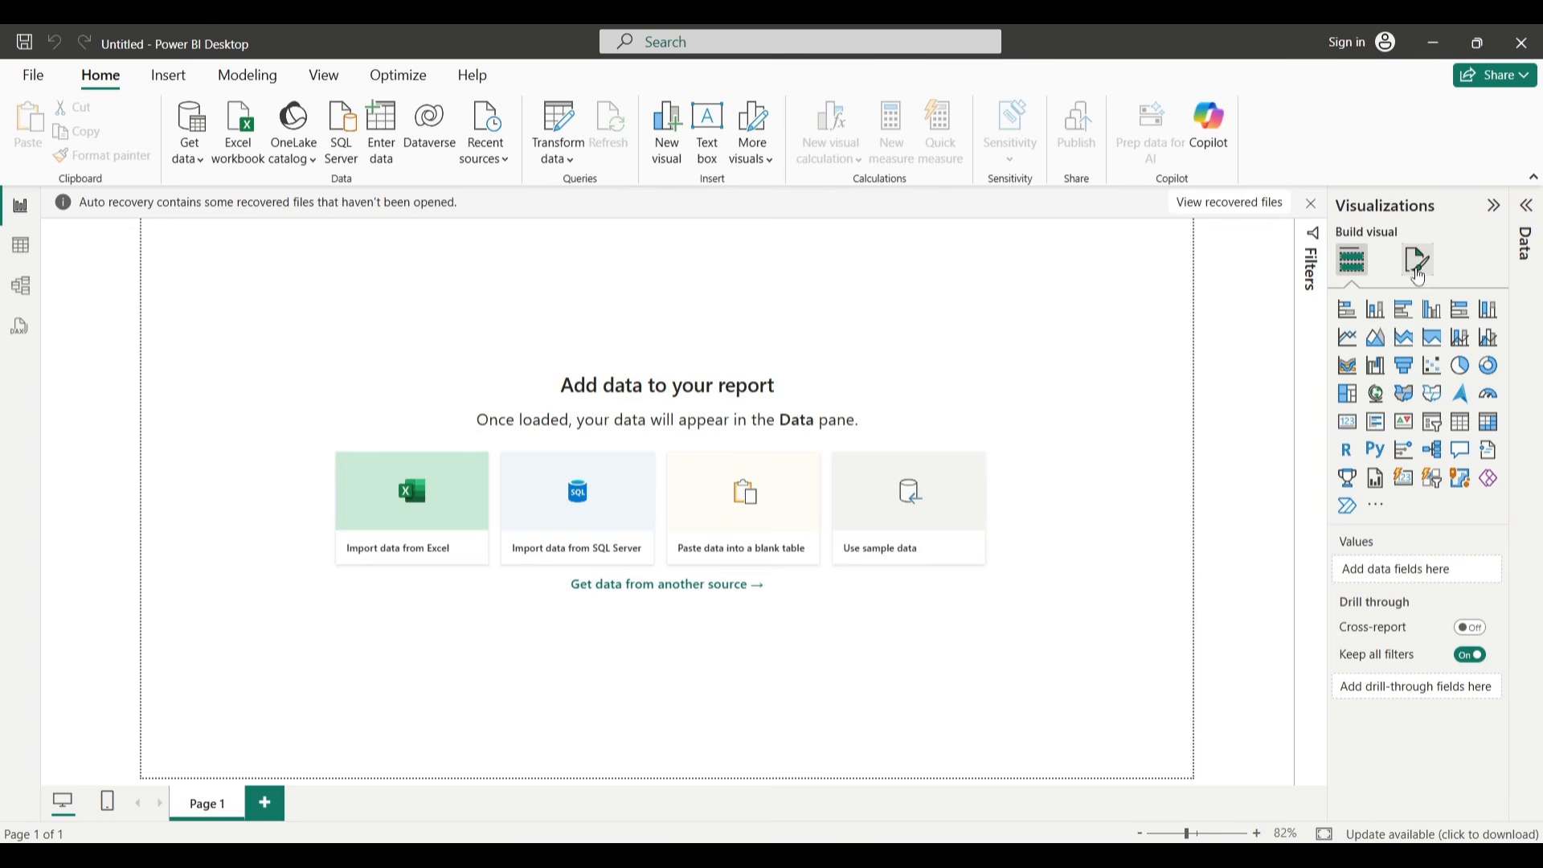
left_click(1419, 258)
left_click(1401, 406)
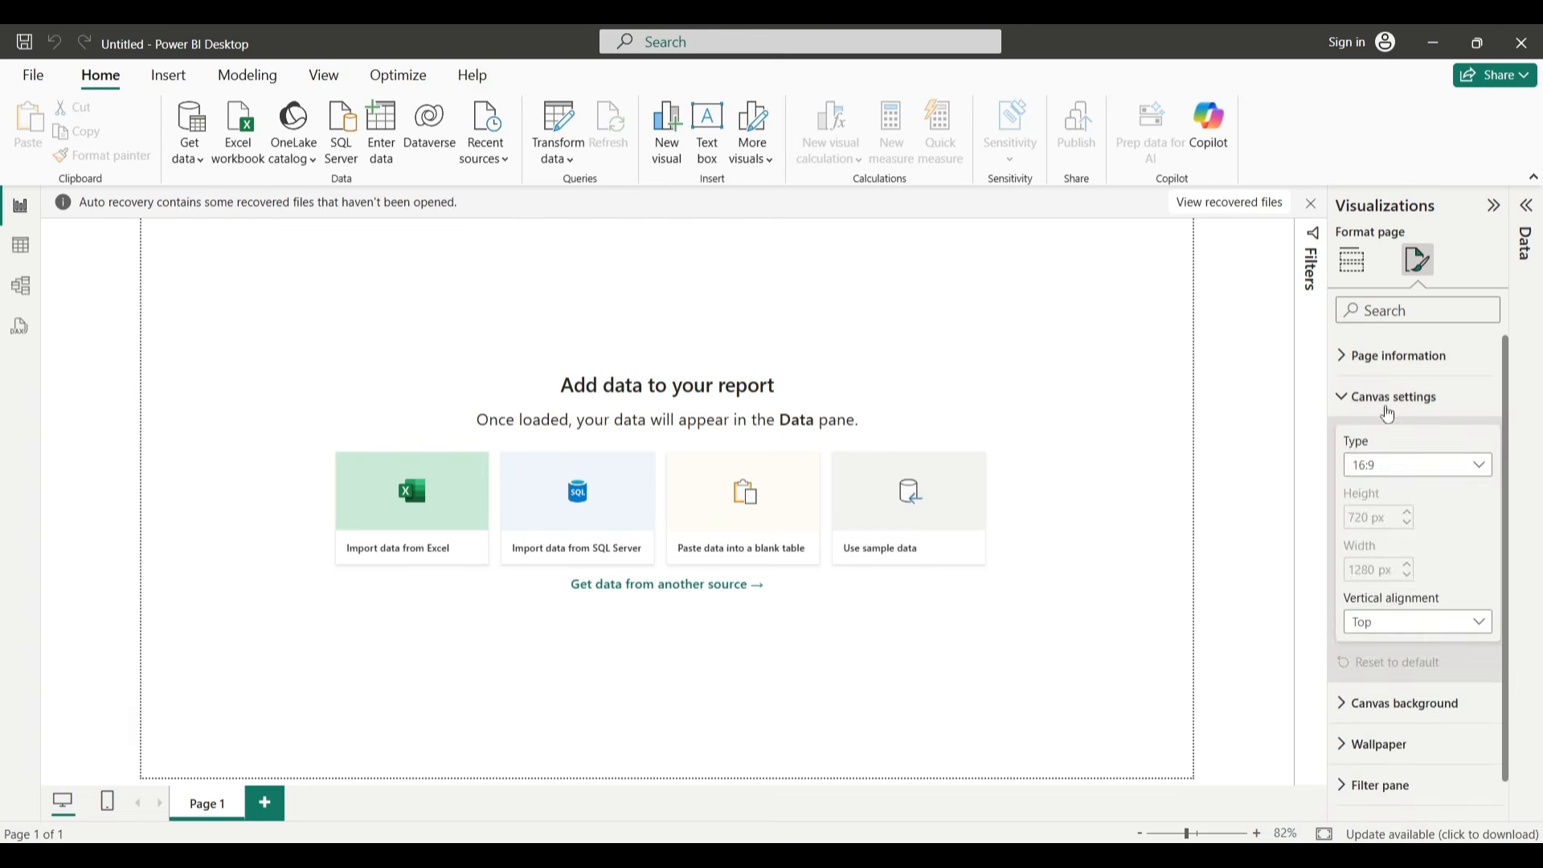
left_click(1376, 404)
left_click(1394, 438)
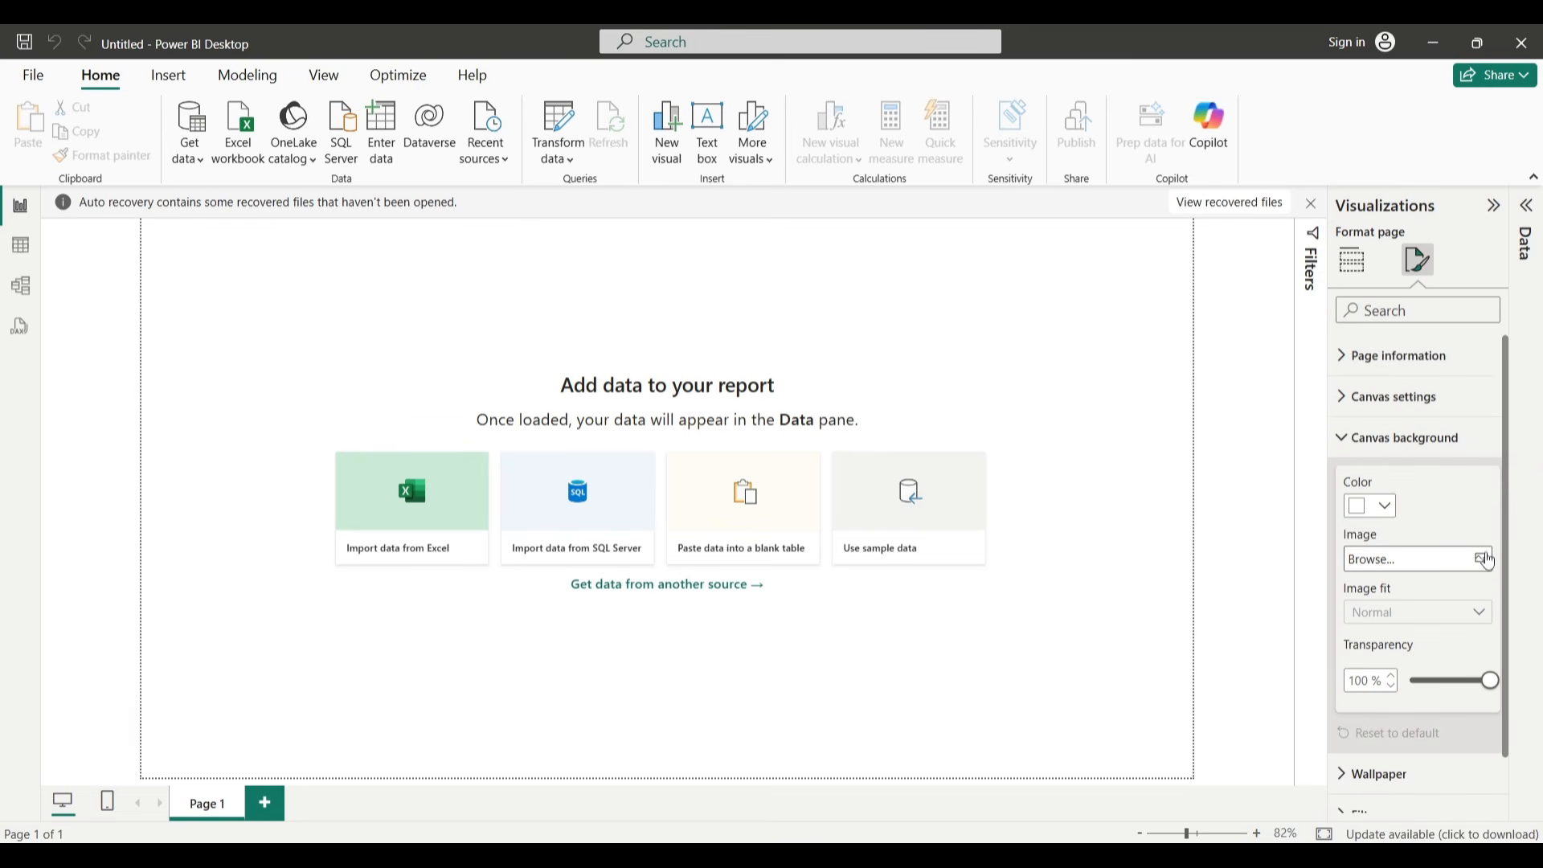
Set the "sample 11" picture from the Downloads folder as the canvas background image and reduce its transparency.
left_click(1482, 559)
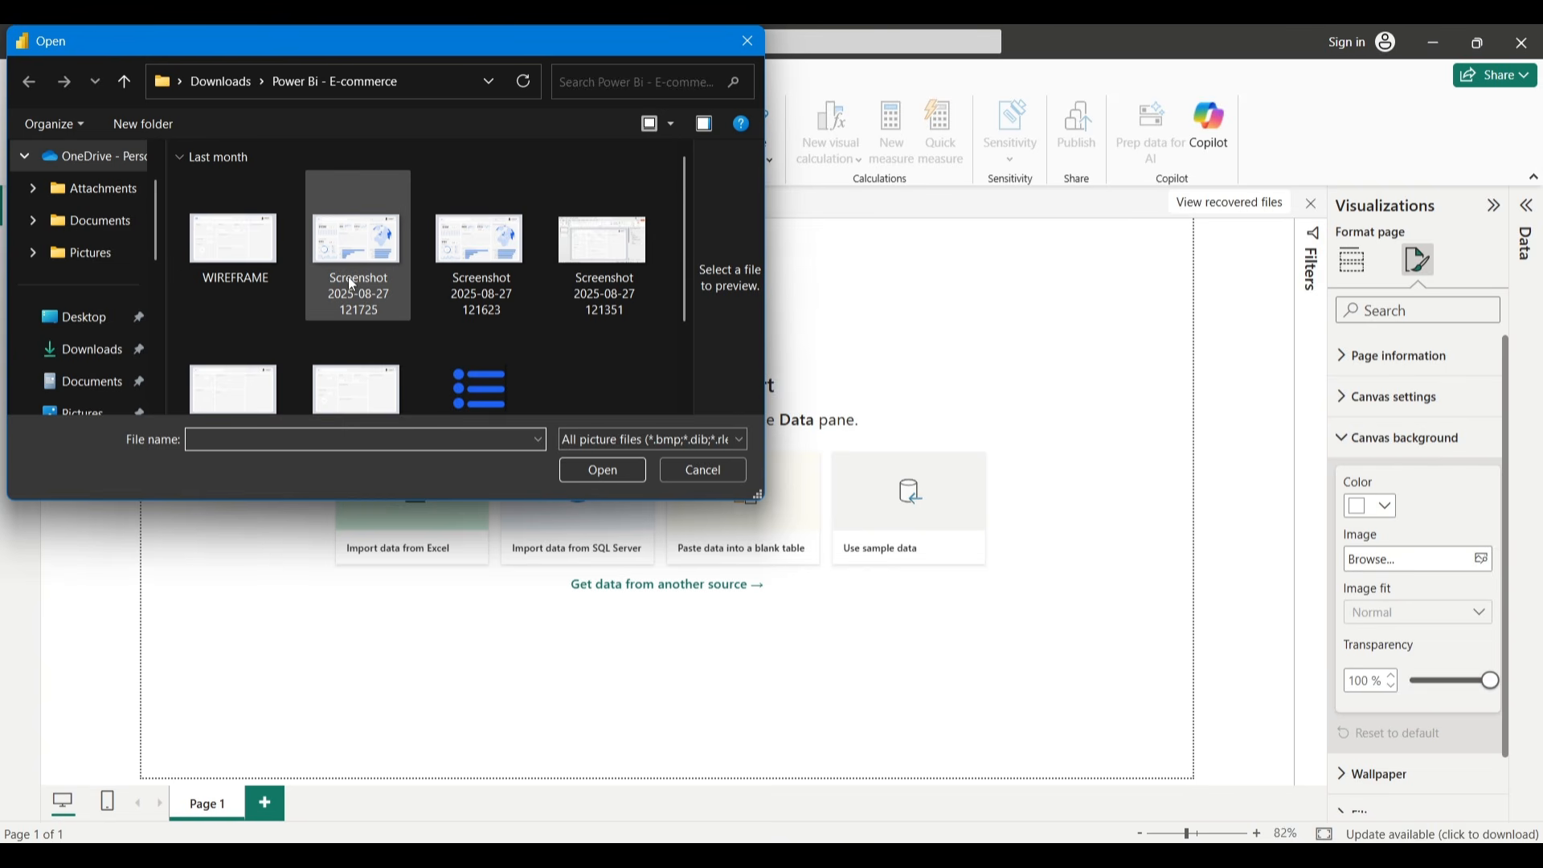
left_click(88, 350)
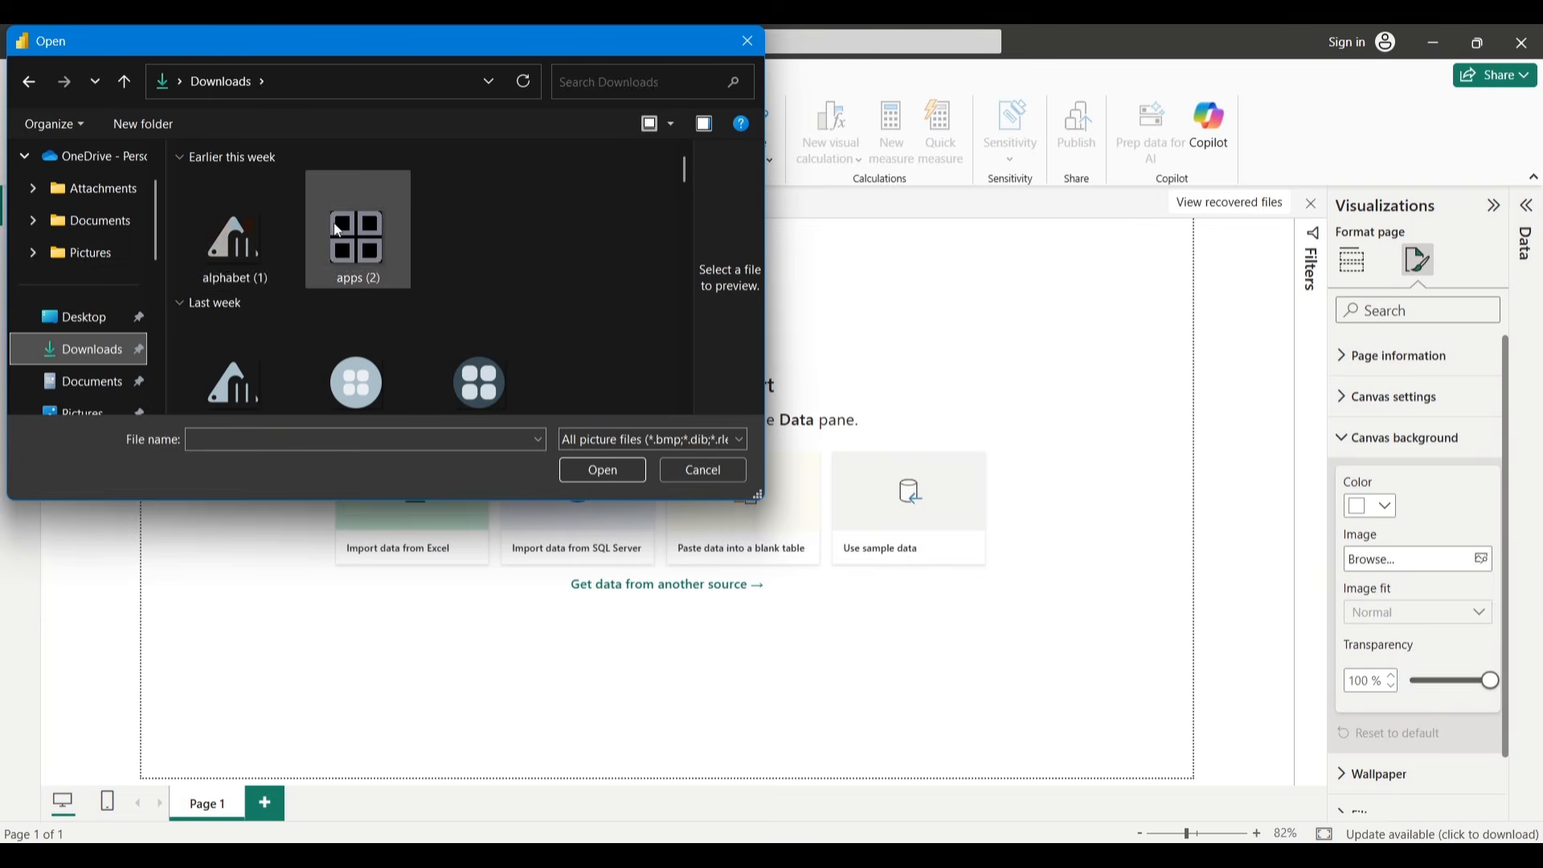
scroll(300, 196, "down", 5)
scroll(303, 205, "up", 5)
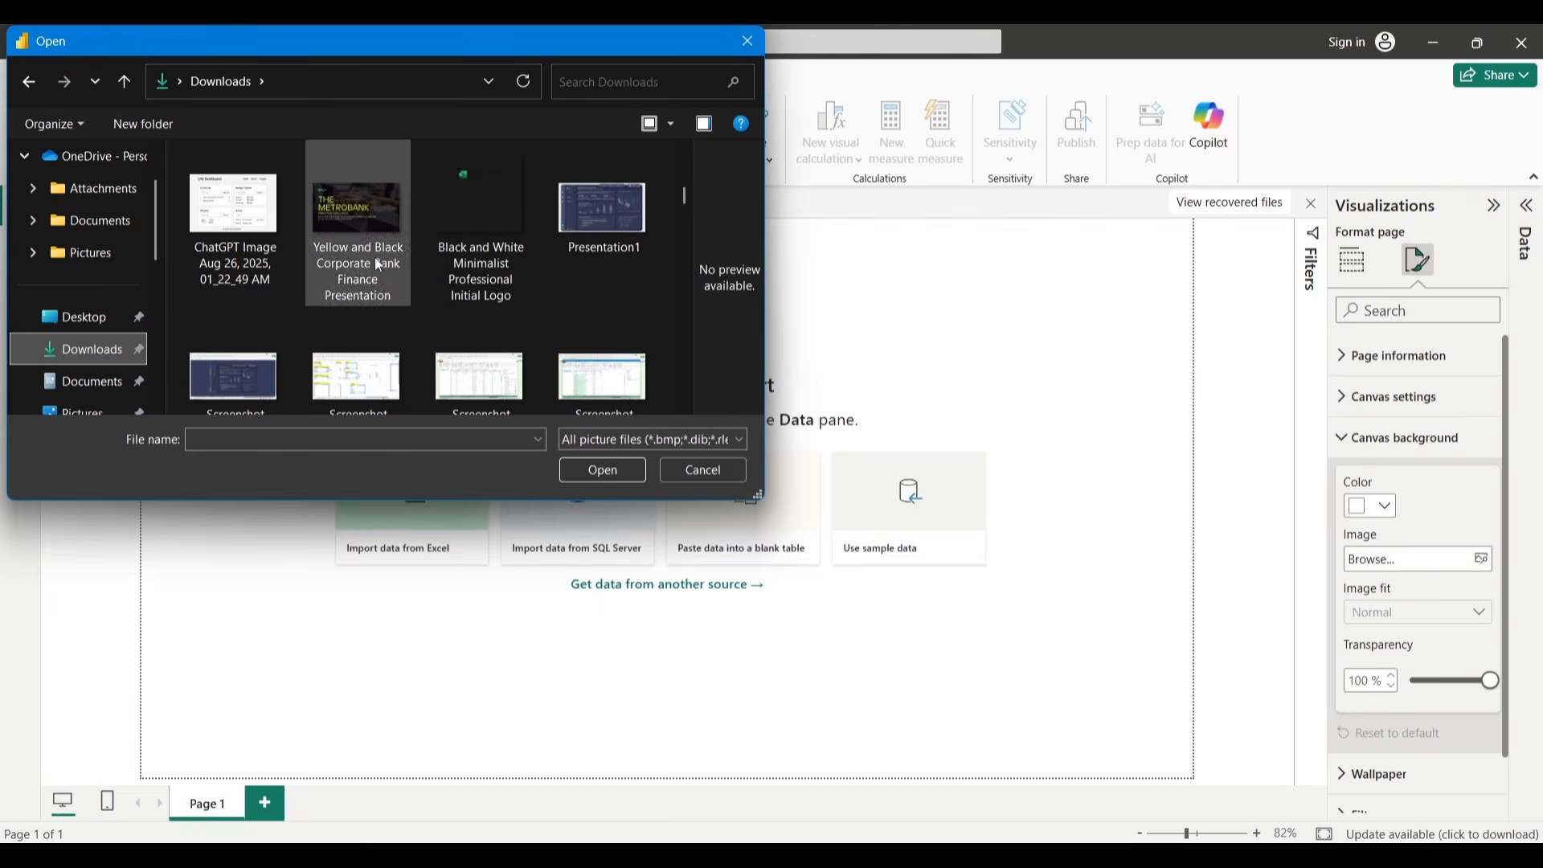
scroll(374, 239, "up", 10)
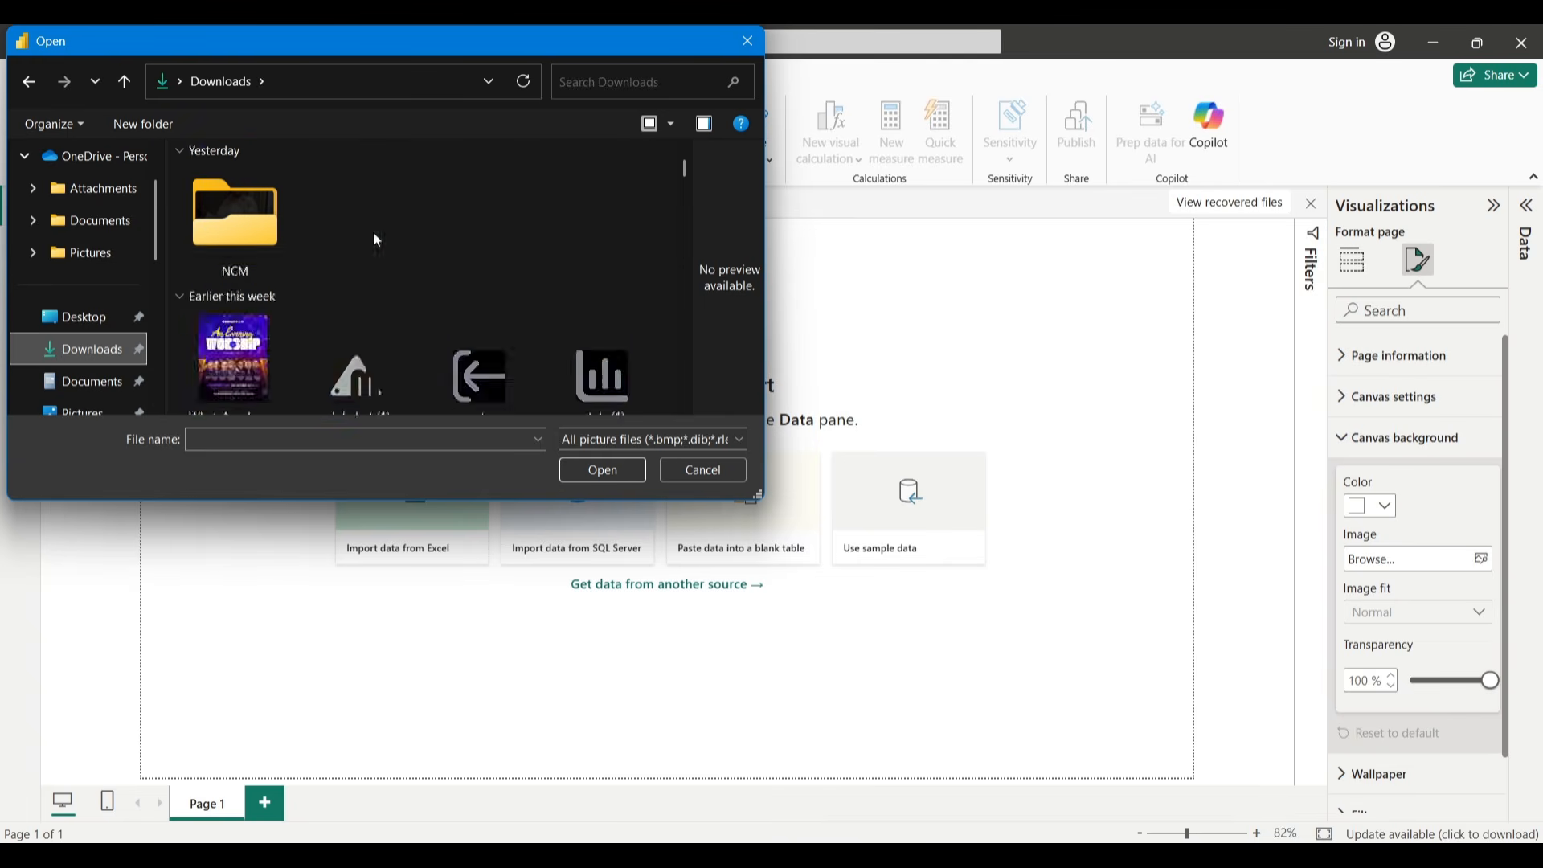
left_click(249, 226)
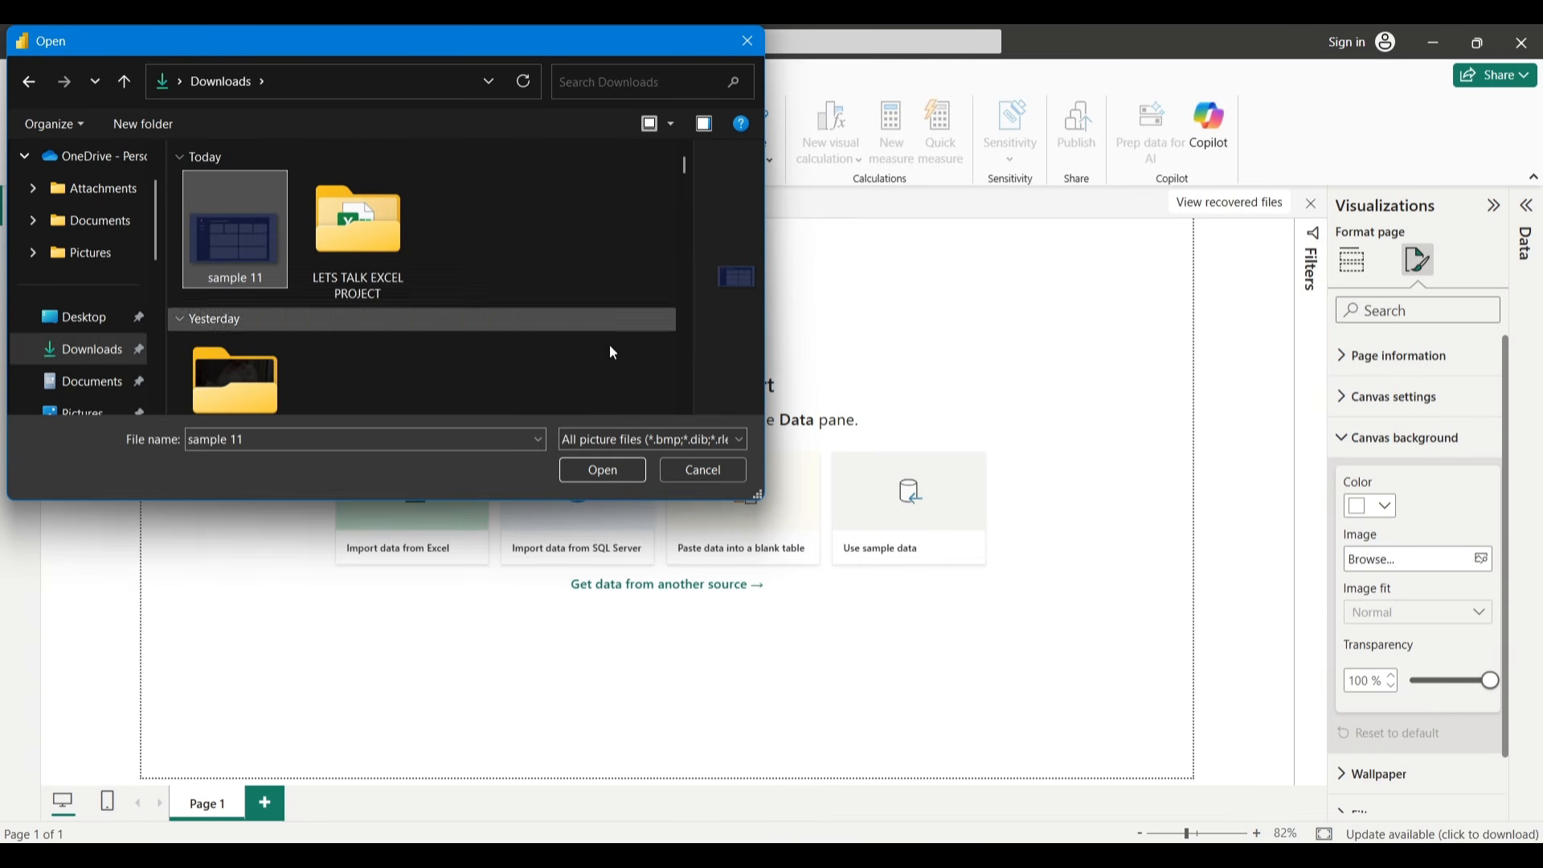
left_click(605, 471)
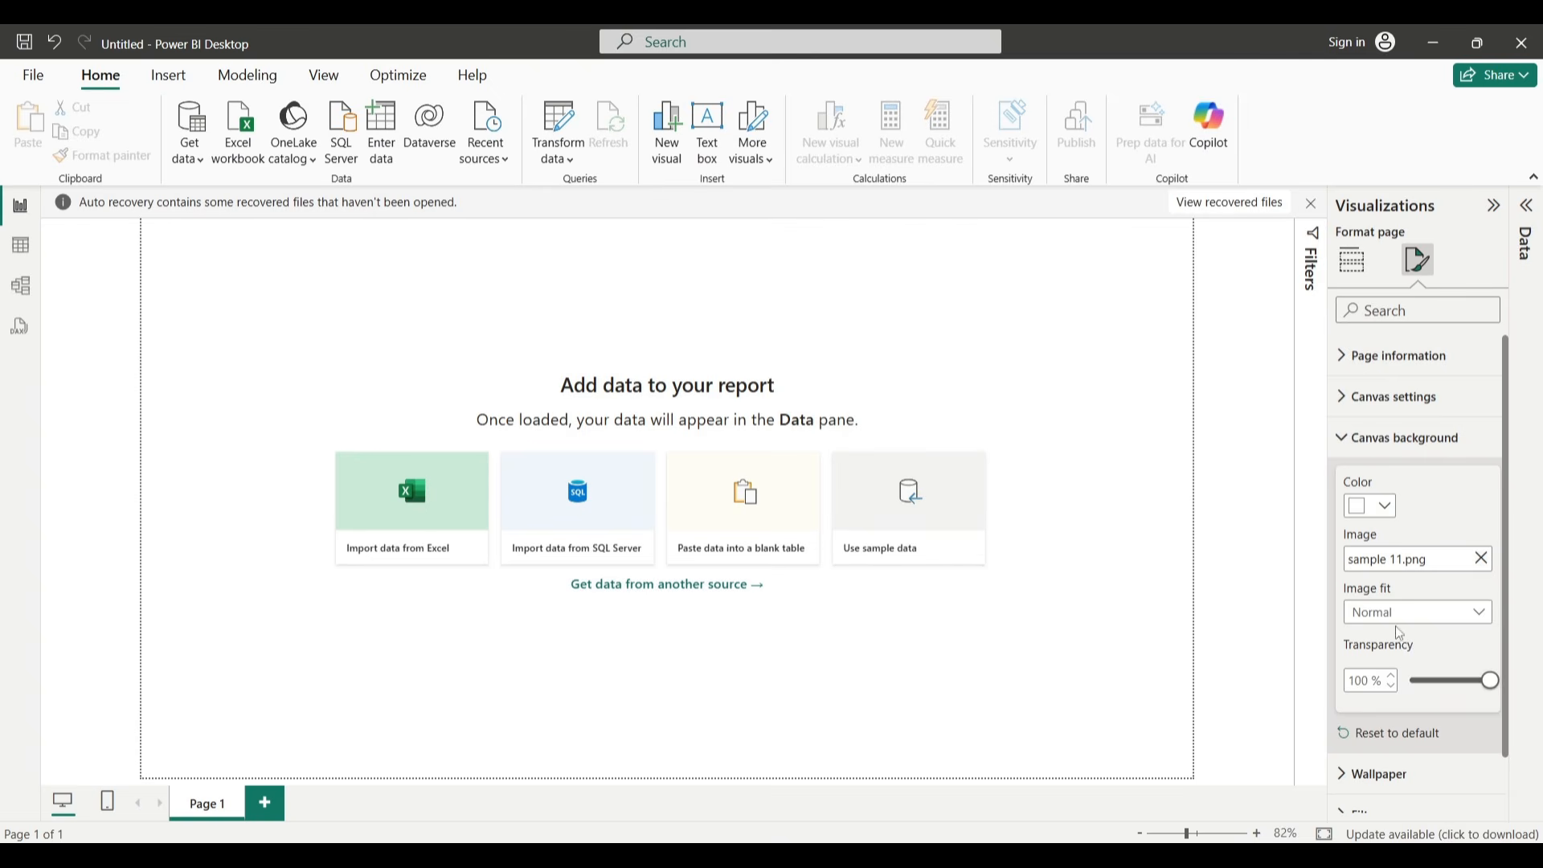
left_click_drag(1494, 682, 1411, 682)
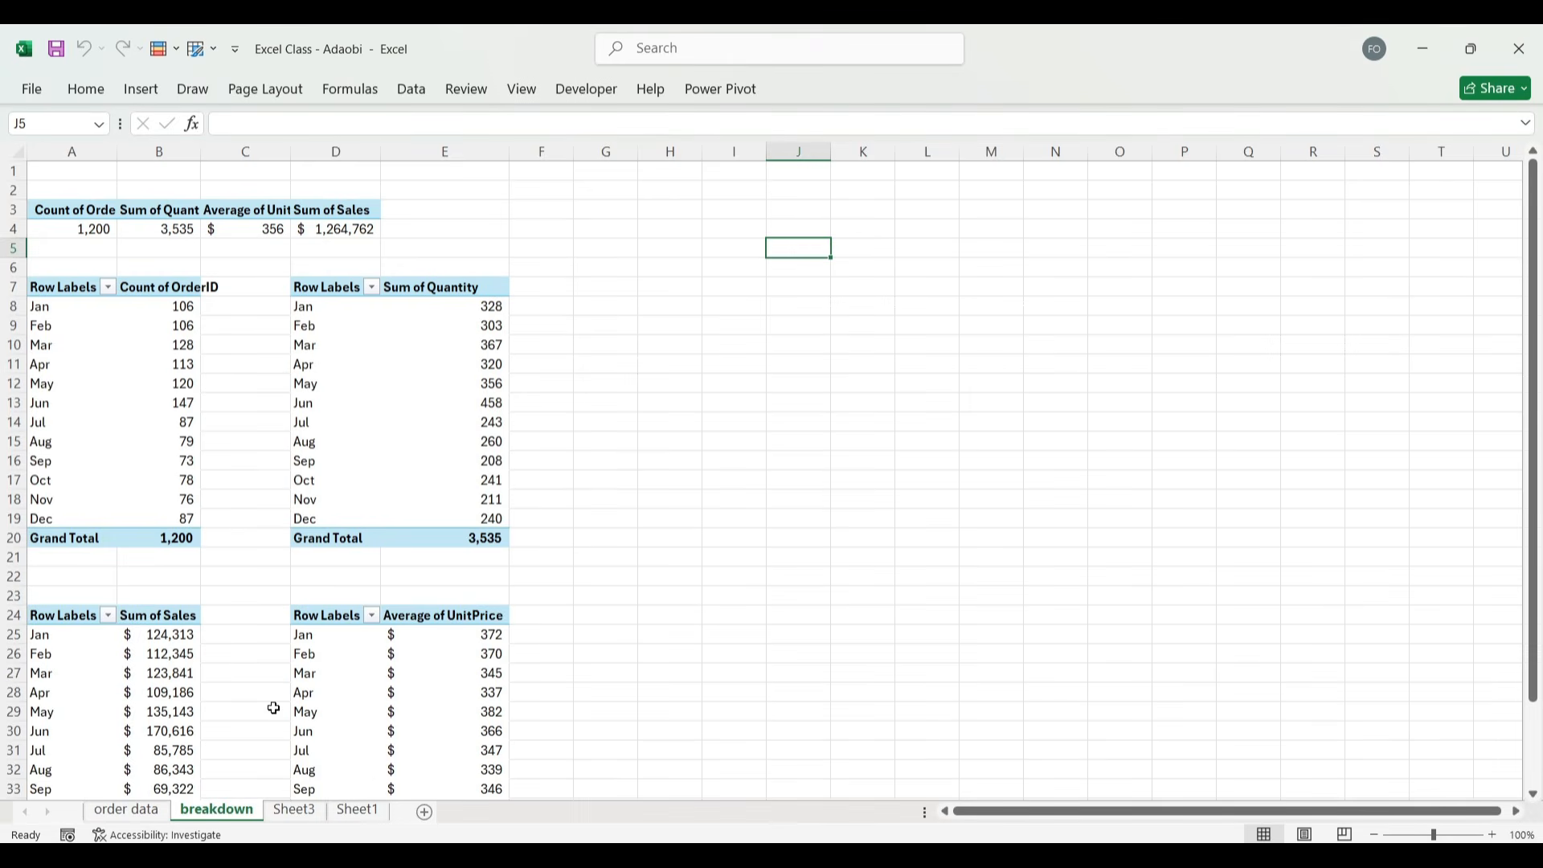
Switch to the Excel workbook and turn off the gridlines on Sheet1.
left_click(357, 815)
left_click(16, 152)
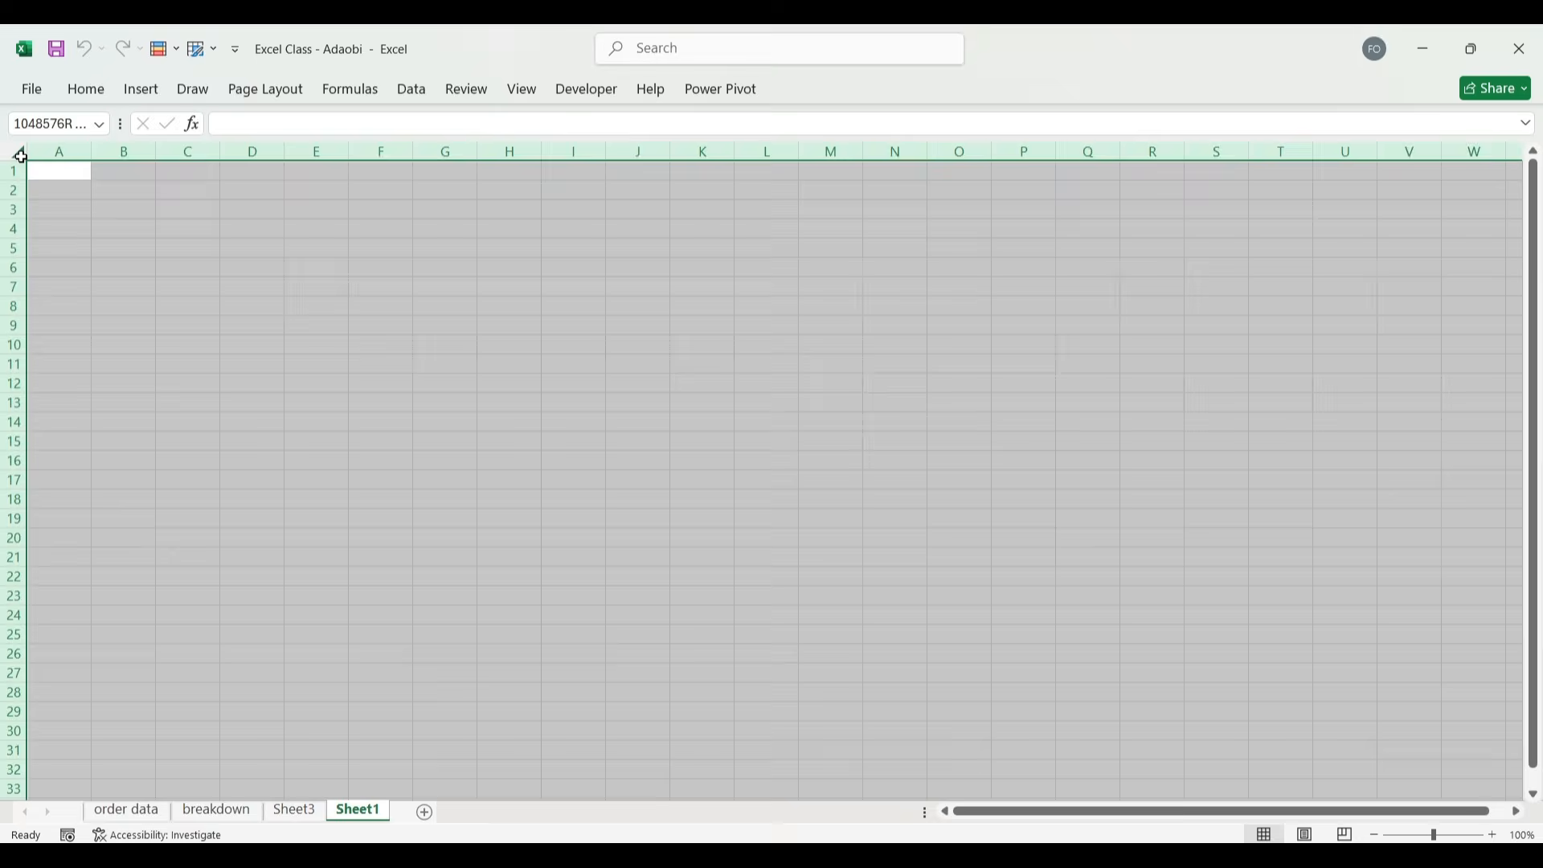
left_click(520, 90)
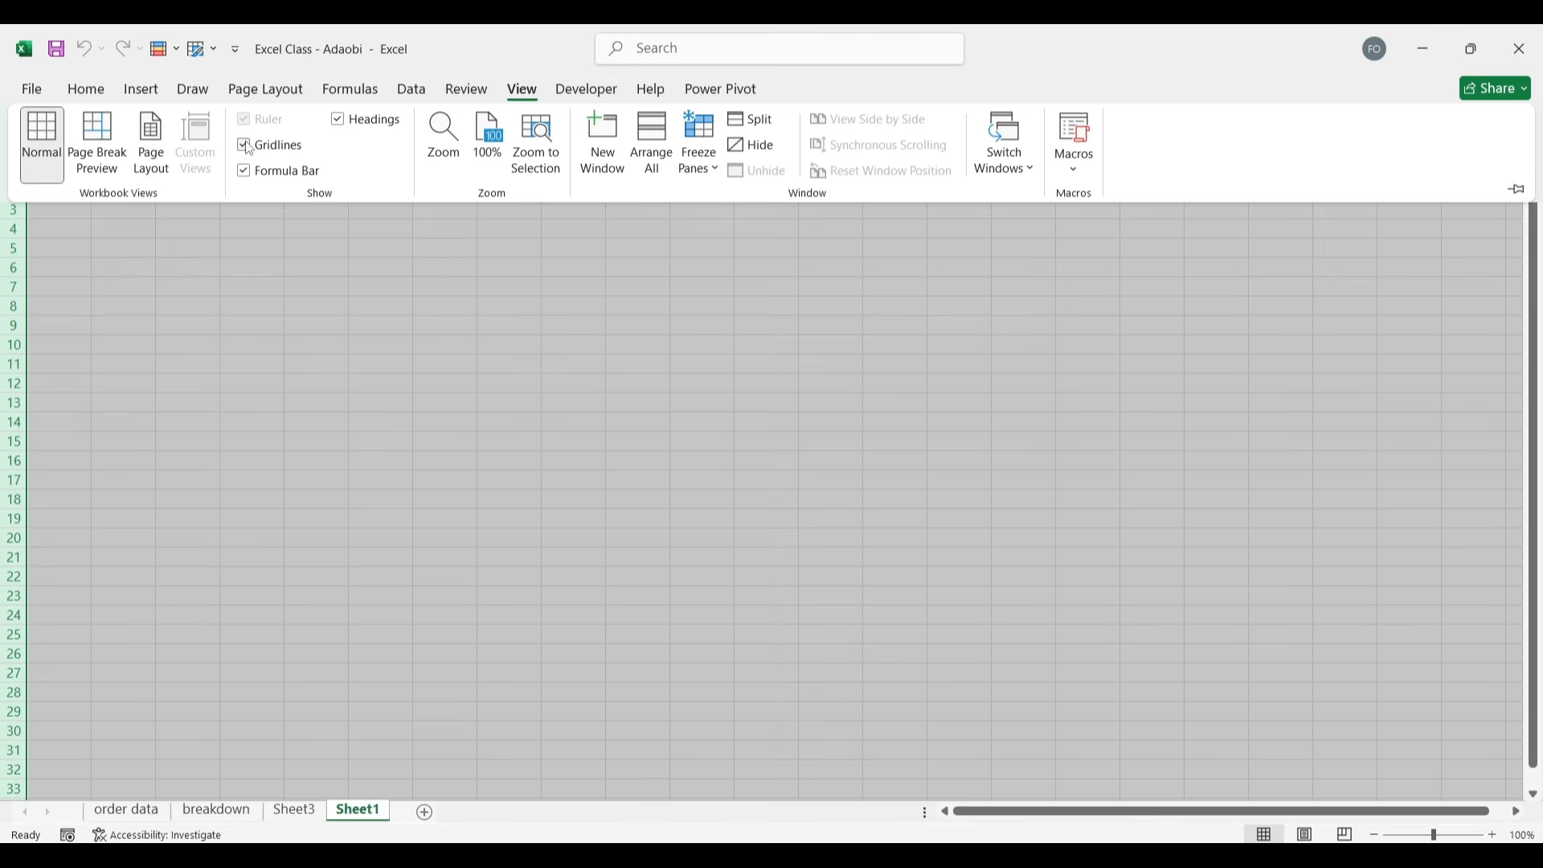
left_click(247, 146)
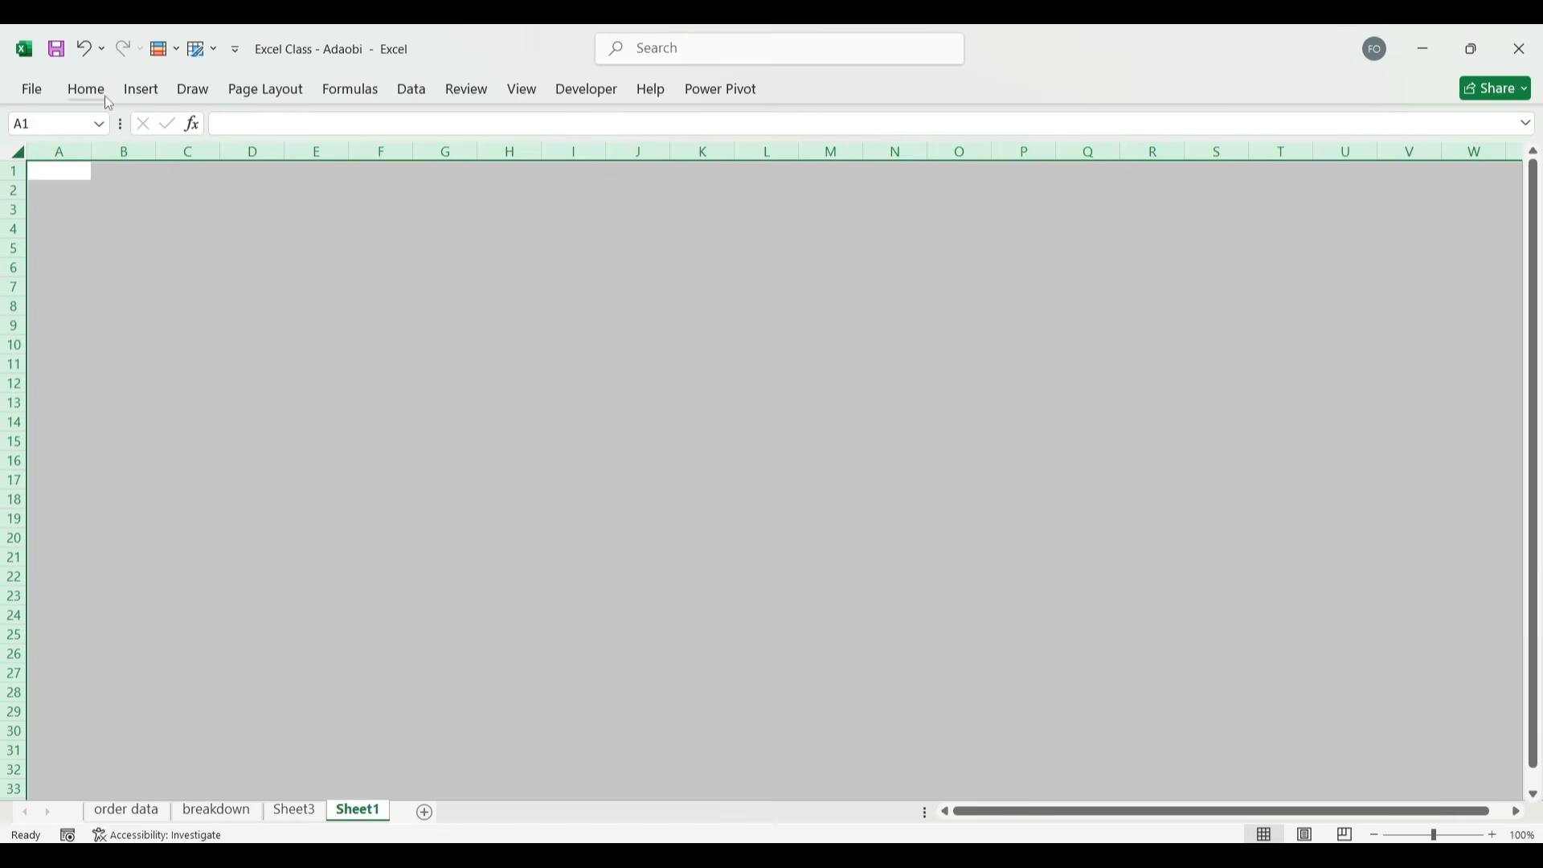
Pin the ribbon so it stays expanded and bring up the Home commands.
left_click(721, 89)
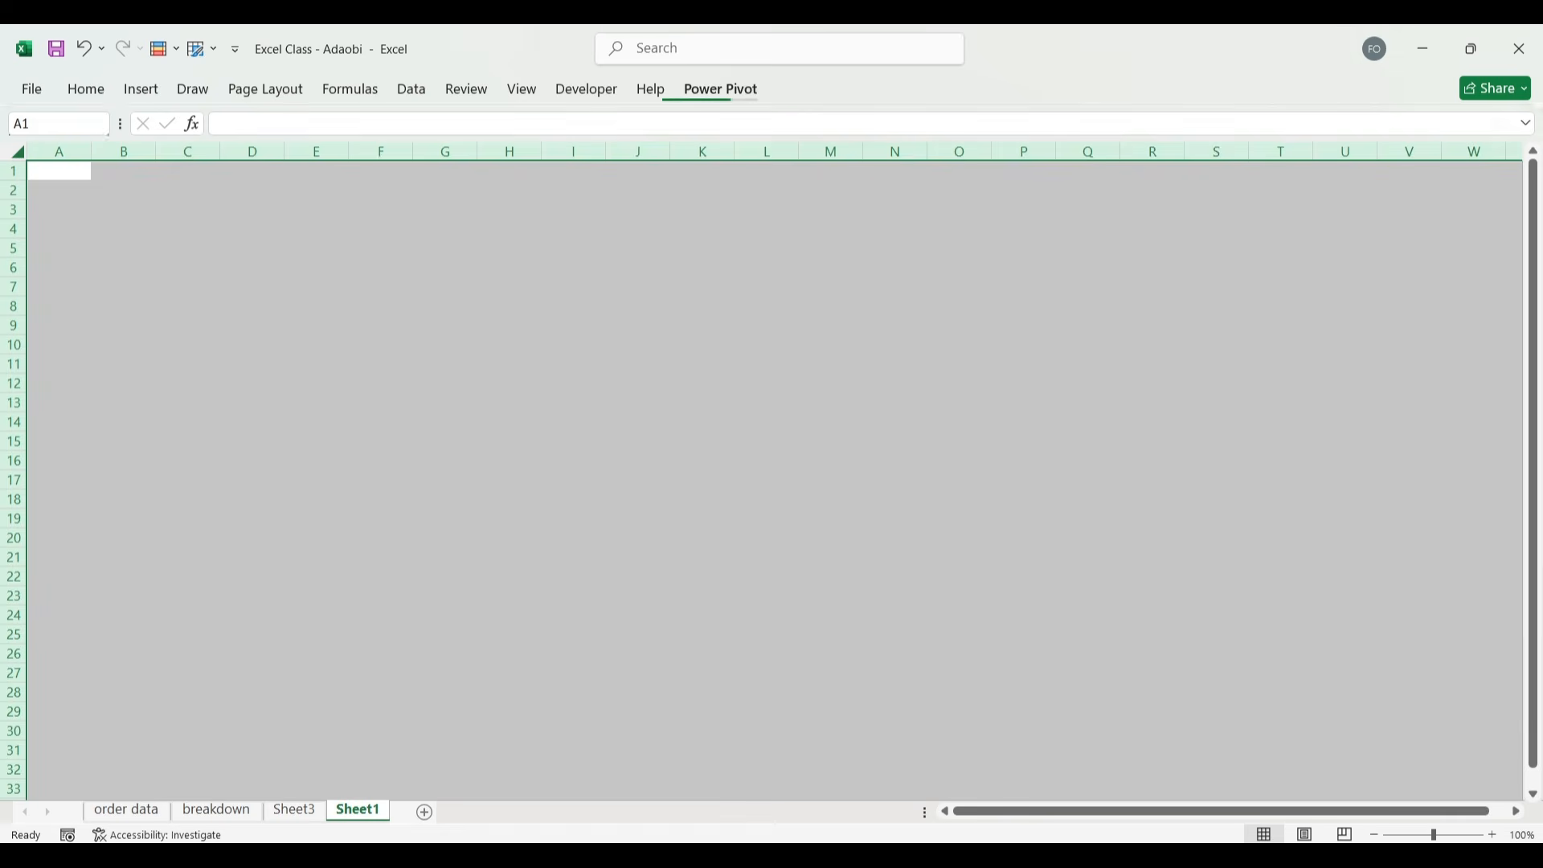
left_click(1517, 189)
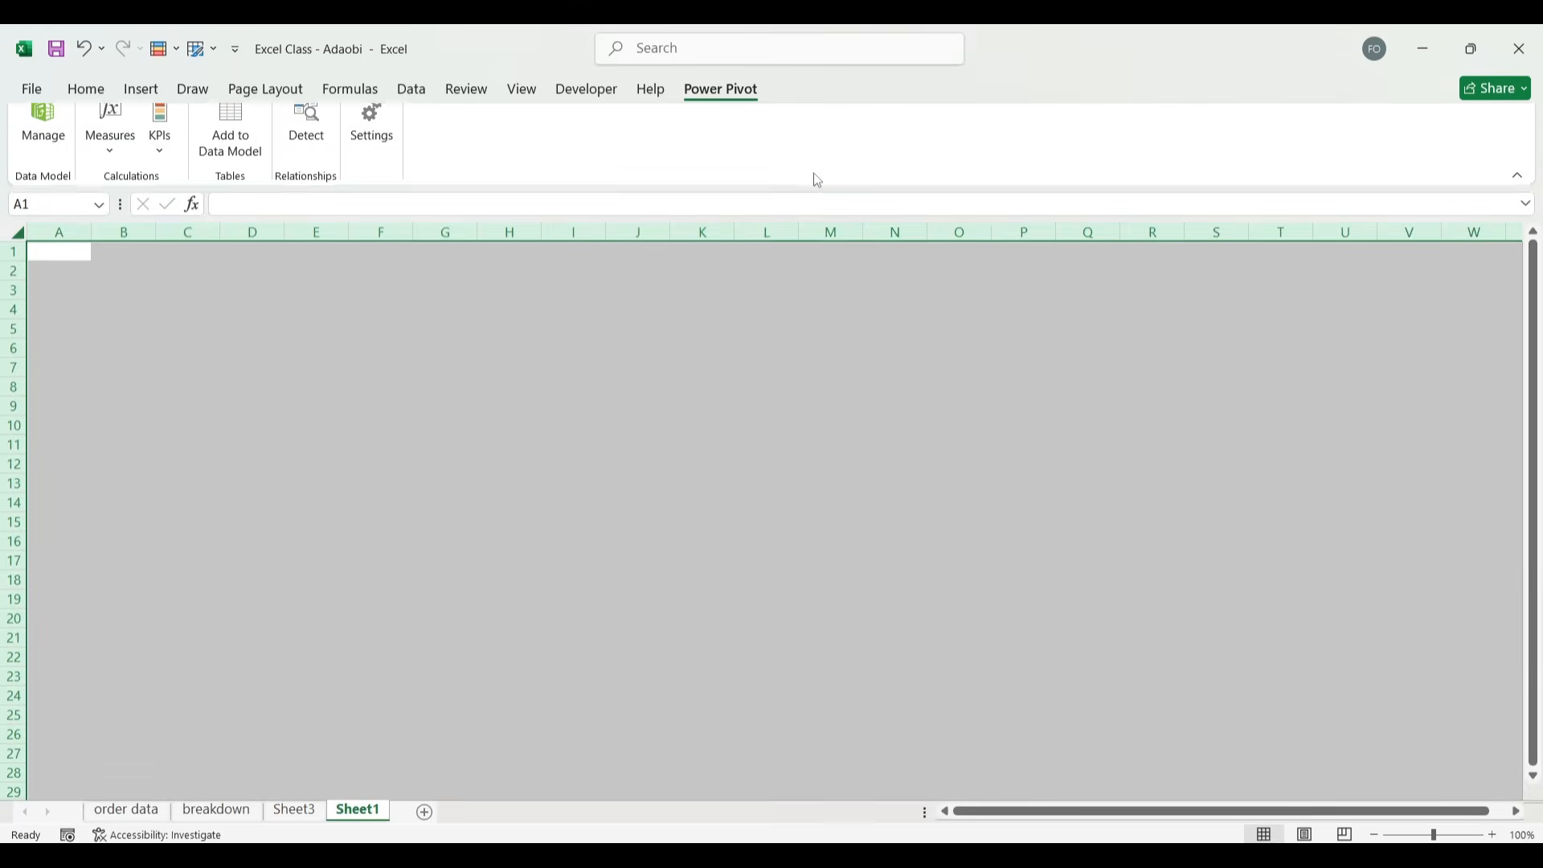
left_click(414, 91)
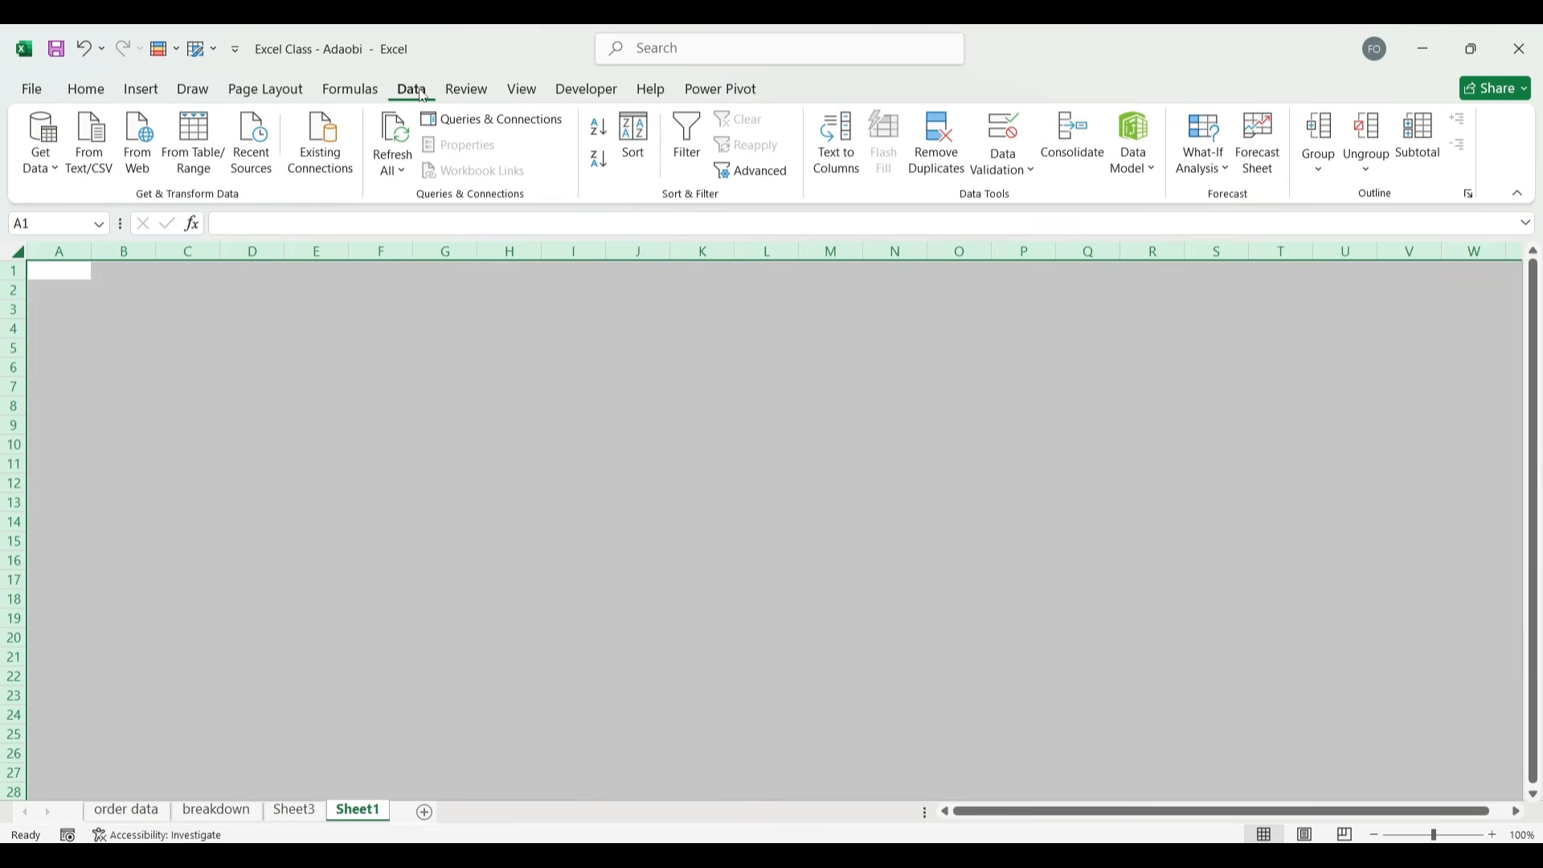
left_click(89, 89)
Select all cells of Sheet1 and open the custom colour settings for their fill.
left_click(111, 296)
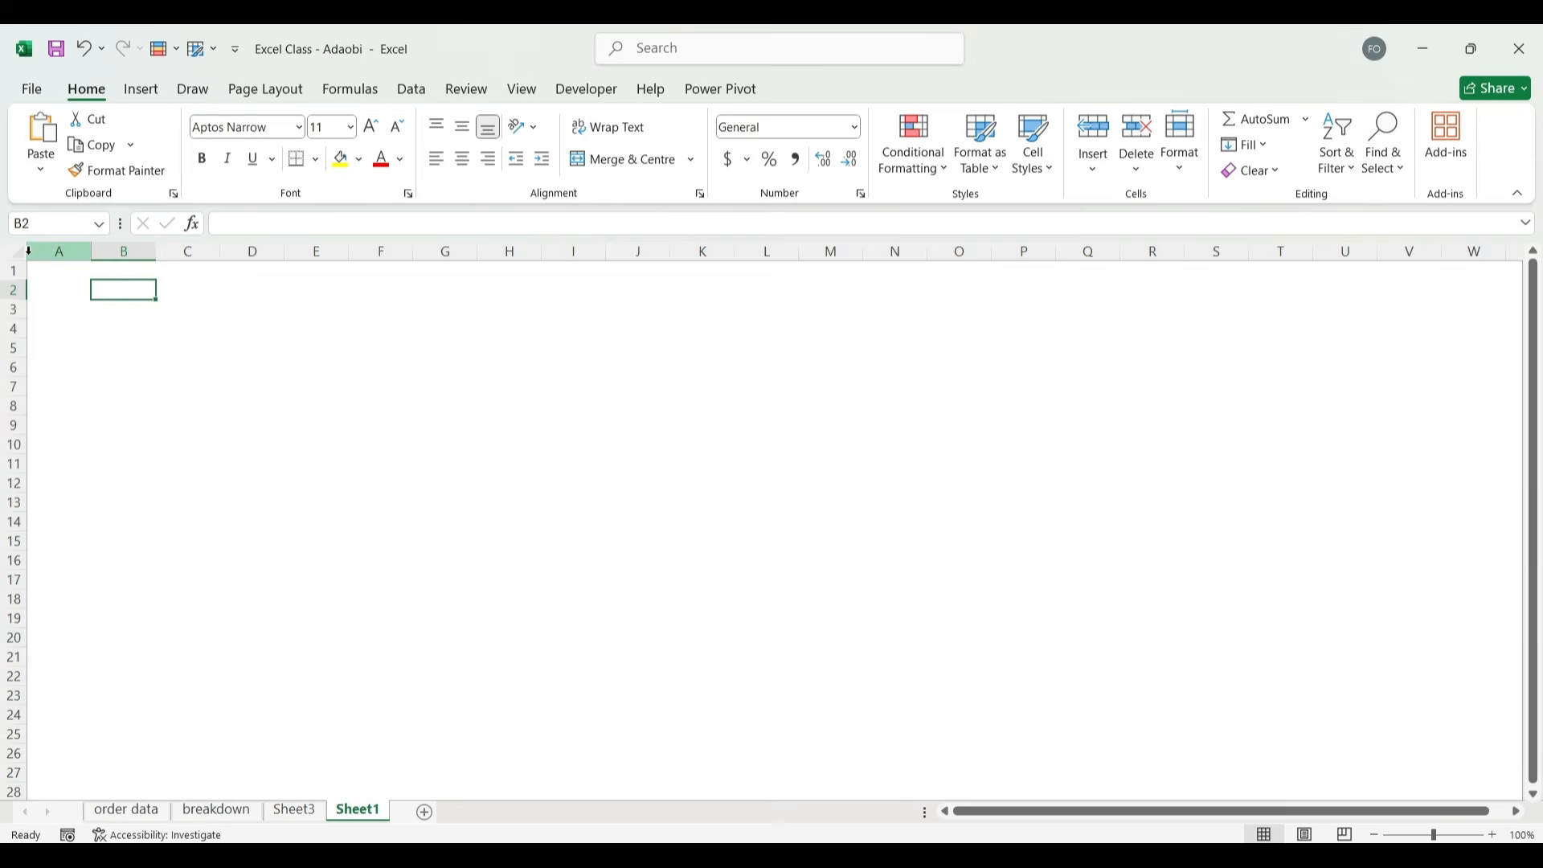
left_click(33, 254)
left_click(20, 254)
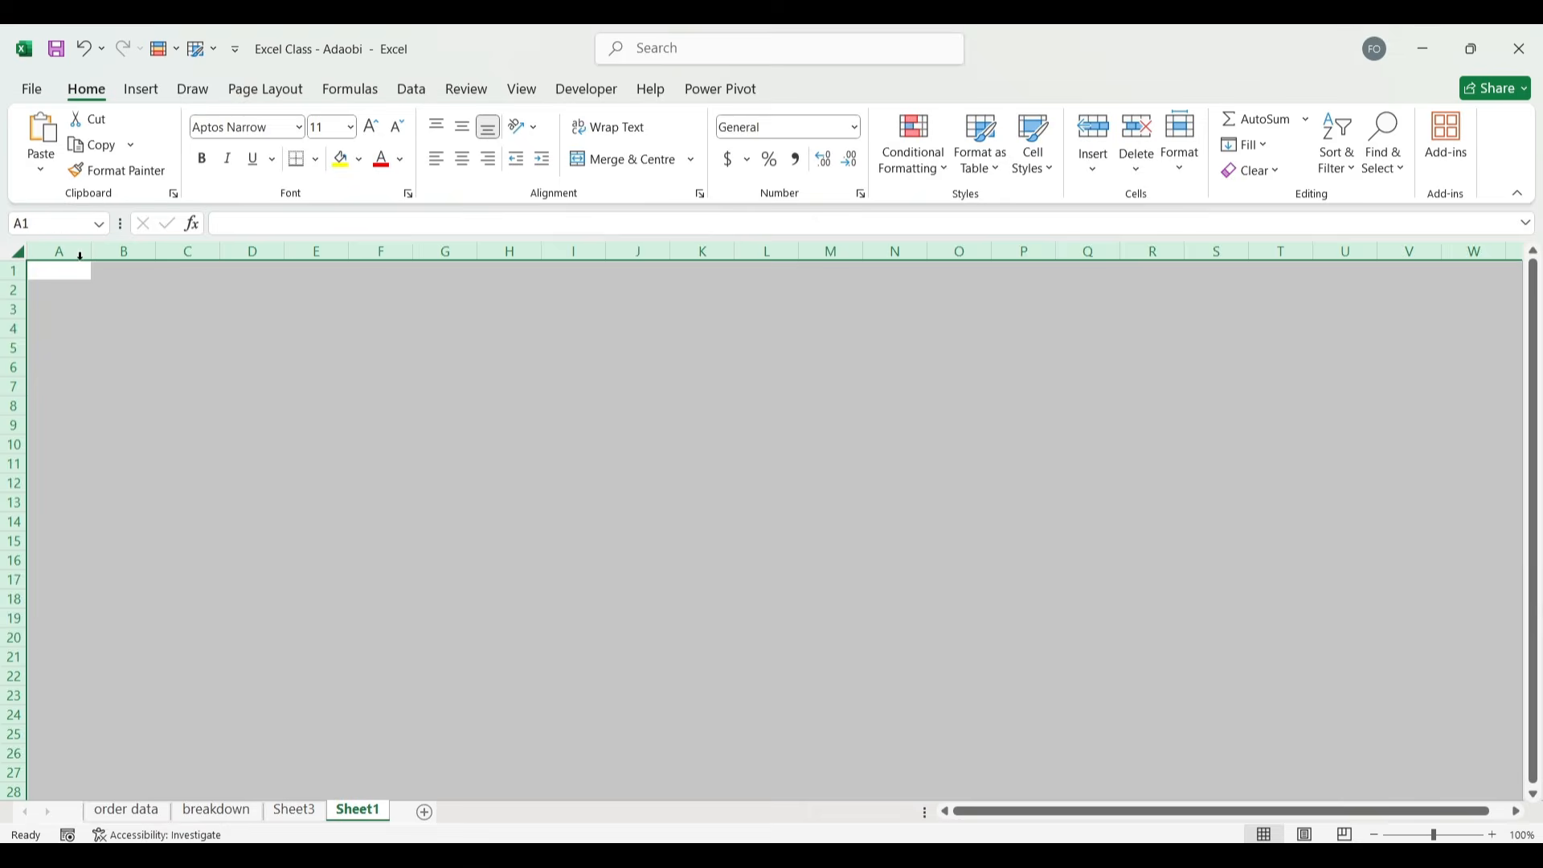
left_click(358, 160)
left_click(357, 410)
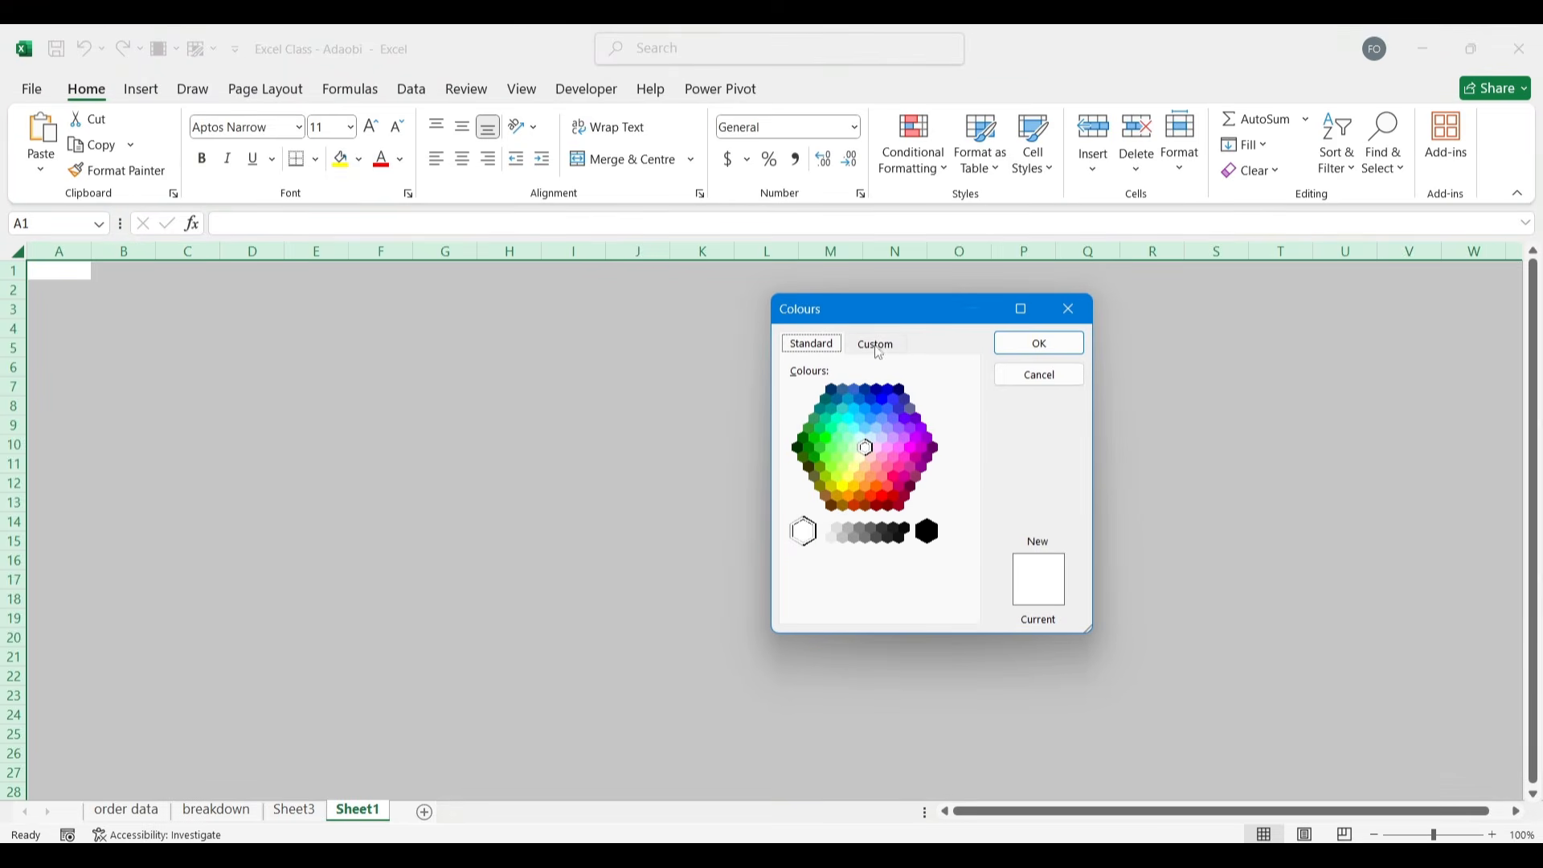
left_click(879, 346)
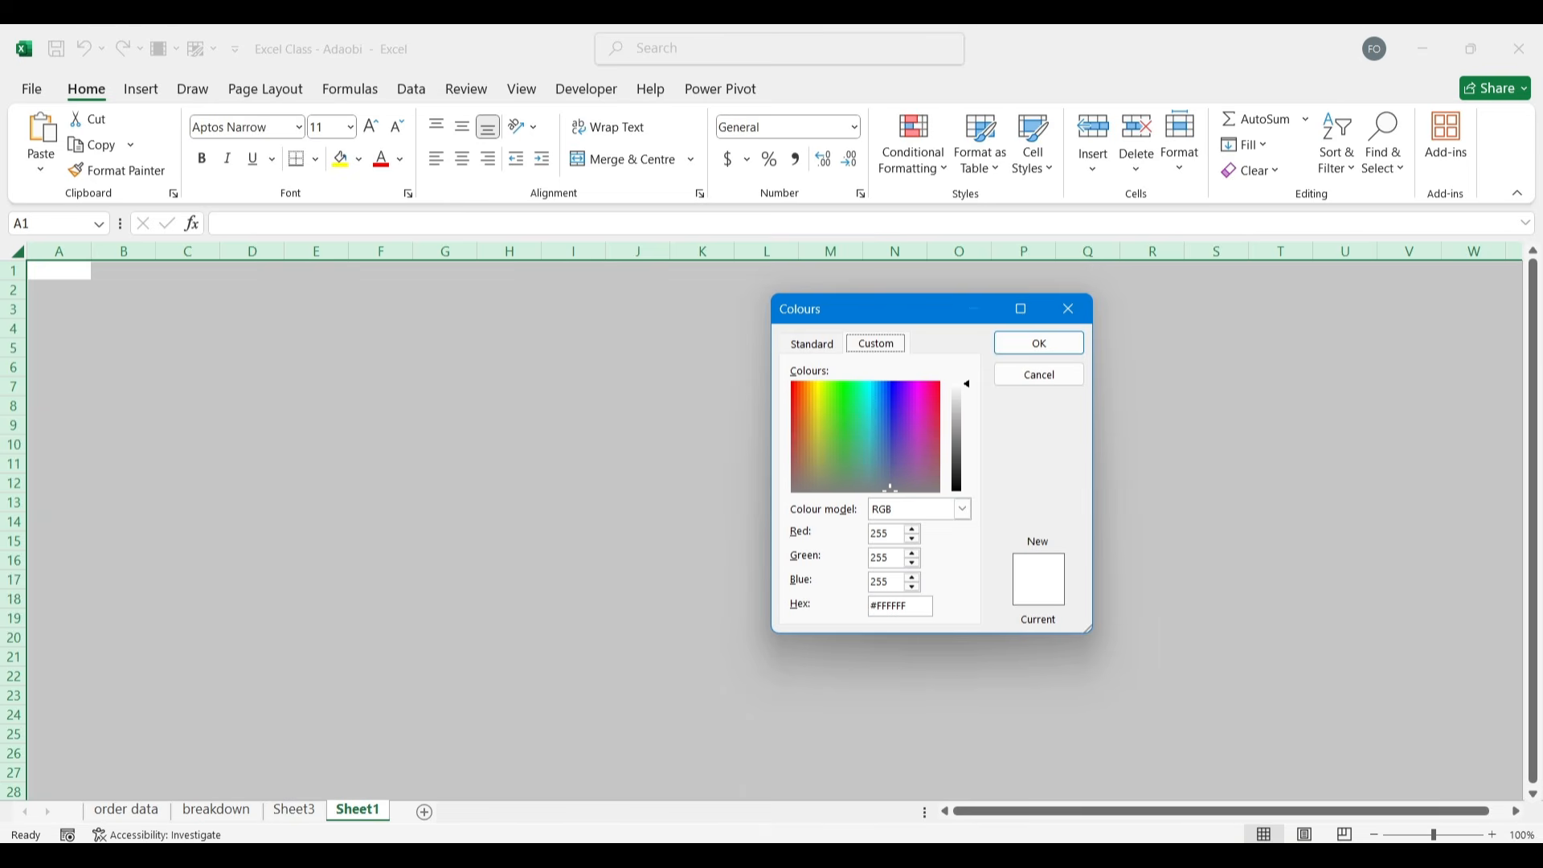
Copy the hex code #2d3653 from the imagecolorpicker.com page in the browser and return to Excel.
left_click(647, 752)
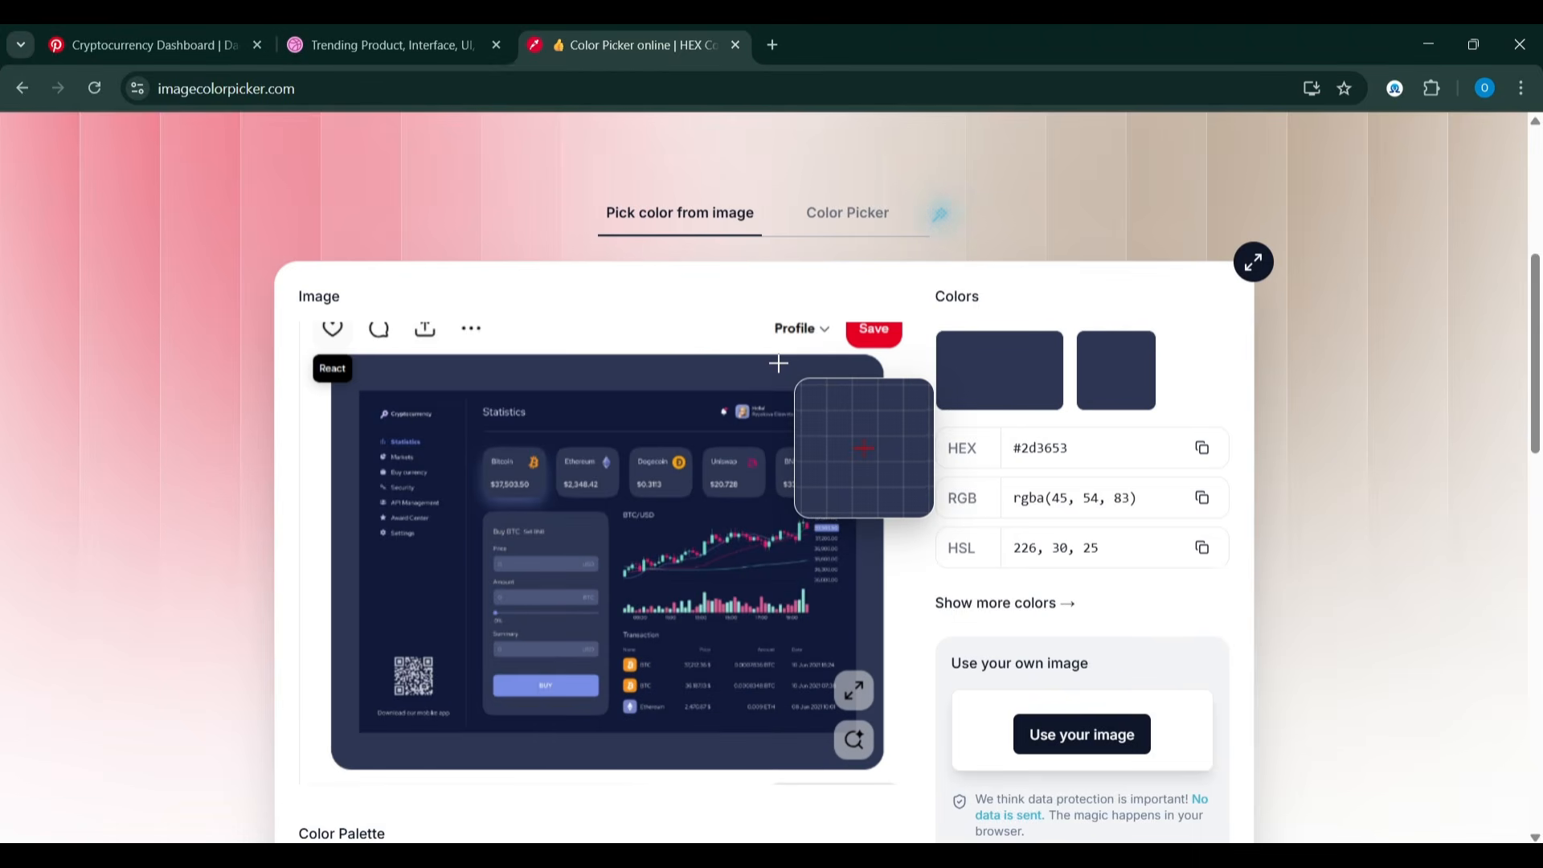
left_click(1204, 450)
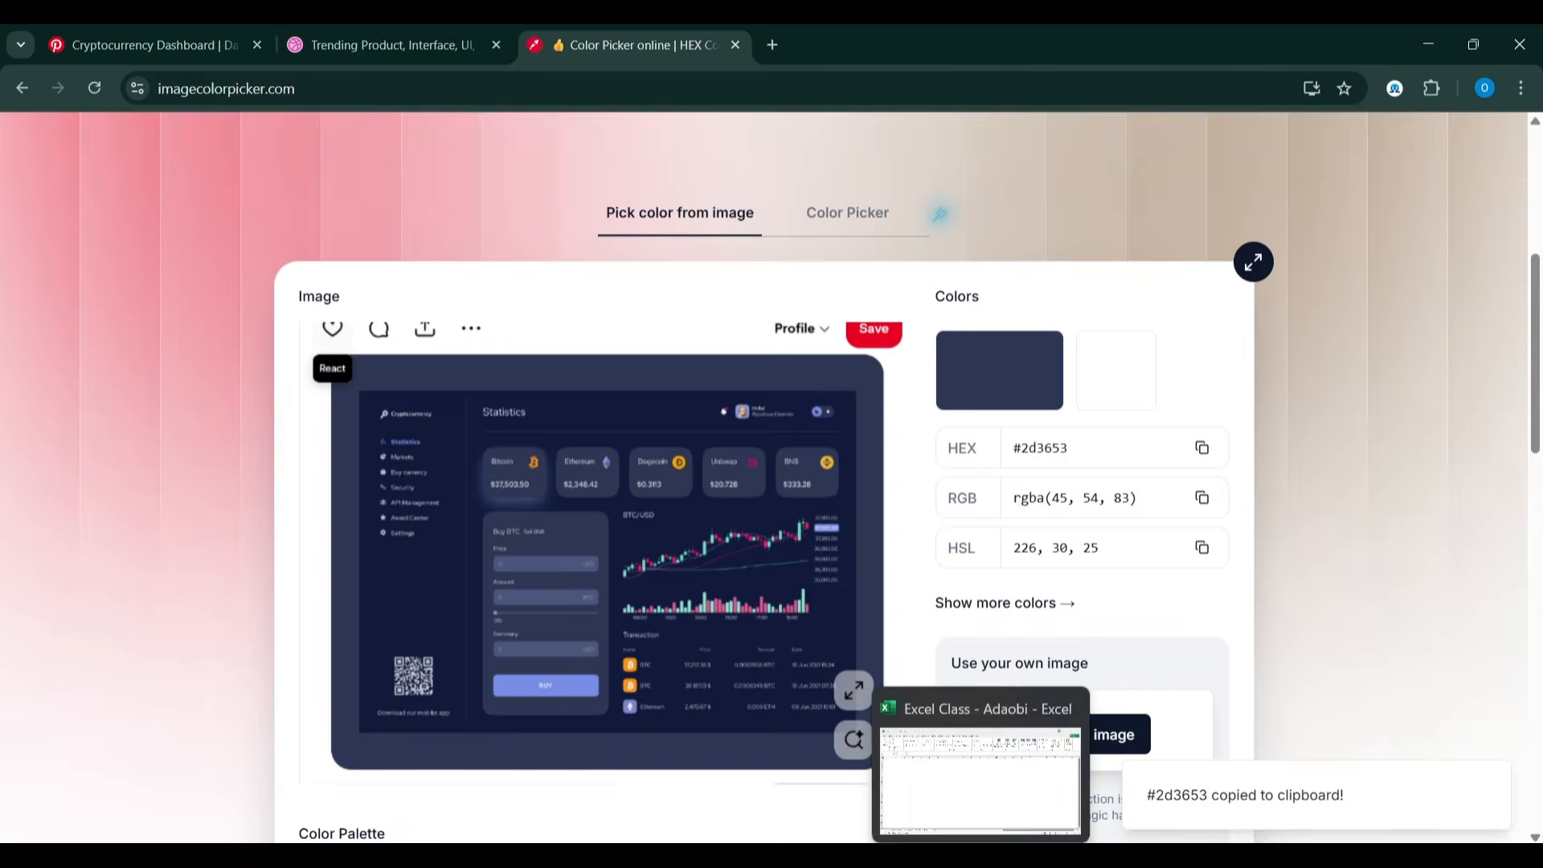
left_click(976, 763)
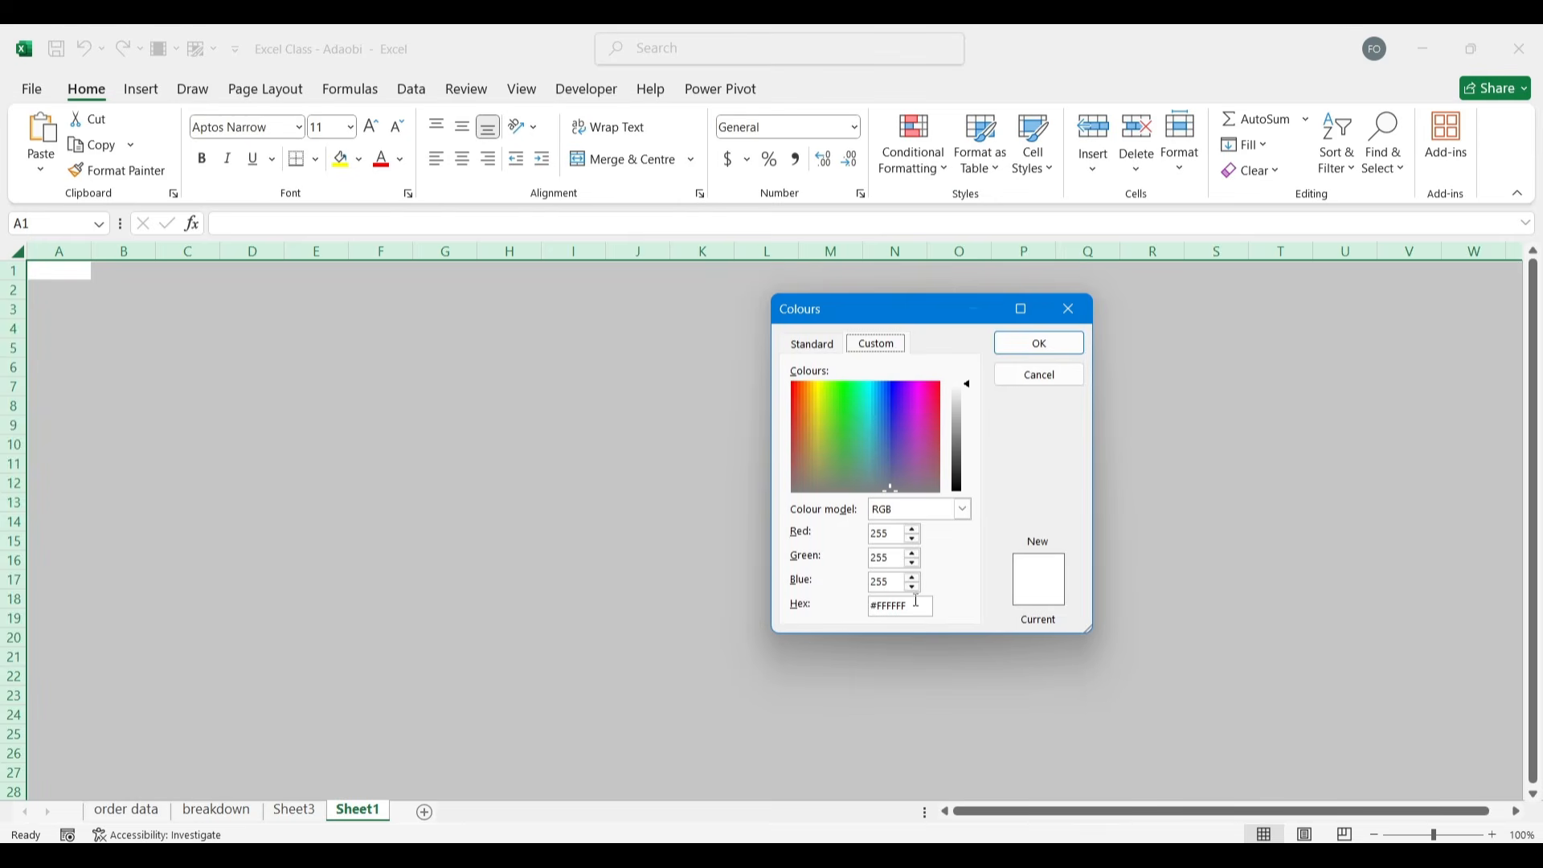
Apply the copied hex colour #2d3653 as the fill of every cell in Sheet1.
left_click_drag(917, 601, 838, 621)
key("ctrl+v")
left_click(1039, 343)
left_click(695, 426)
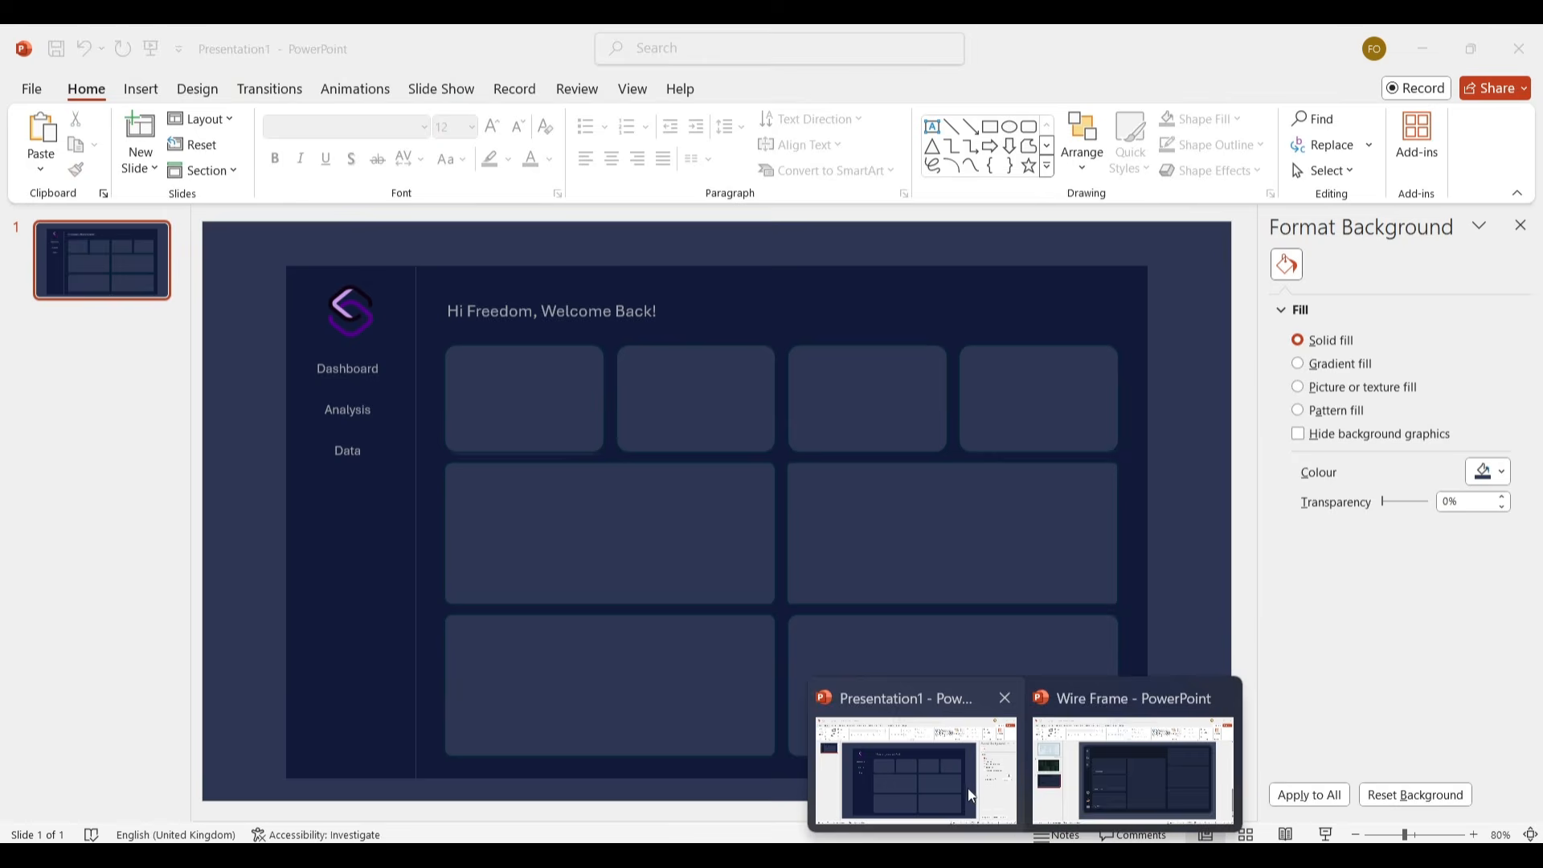
Switch to Presentation1 in PowerPoint and group all the wireframe objects on the slide.
left_click(968, 789)
left_click(1142, 615)
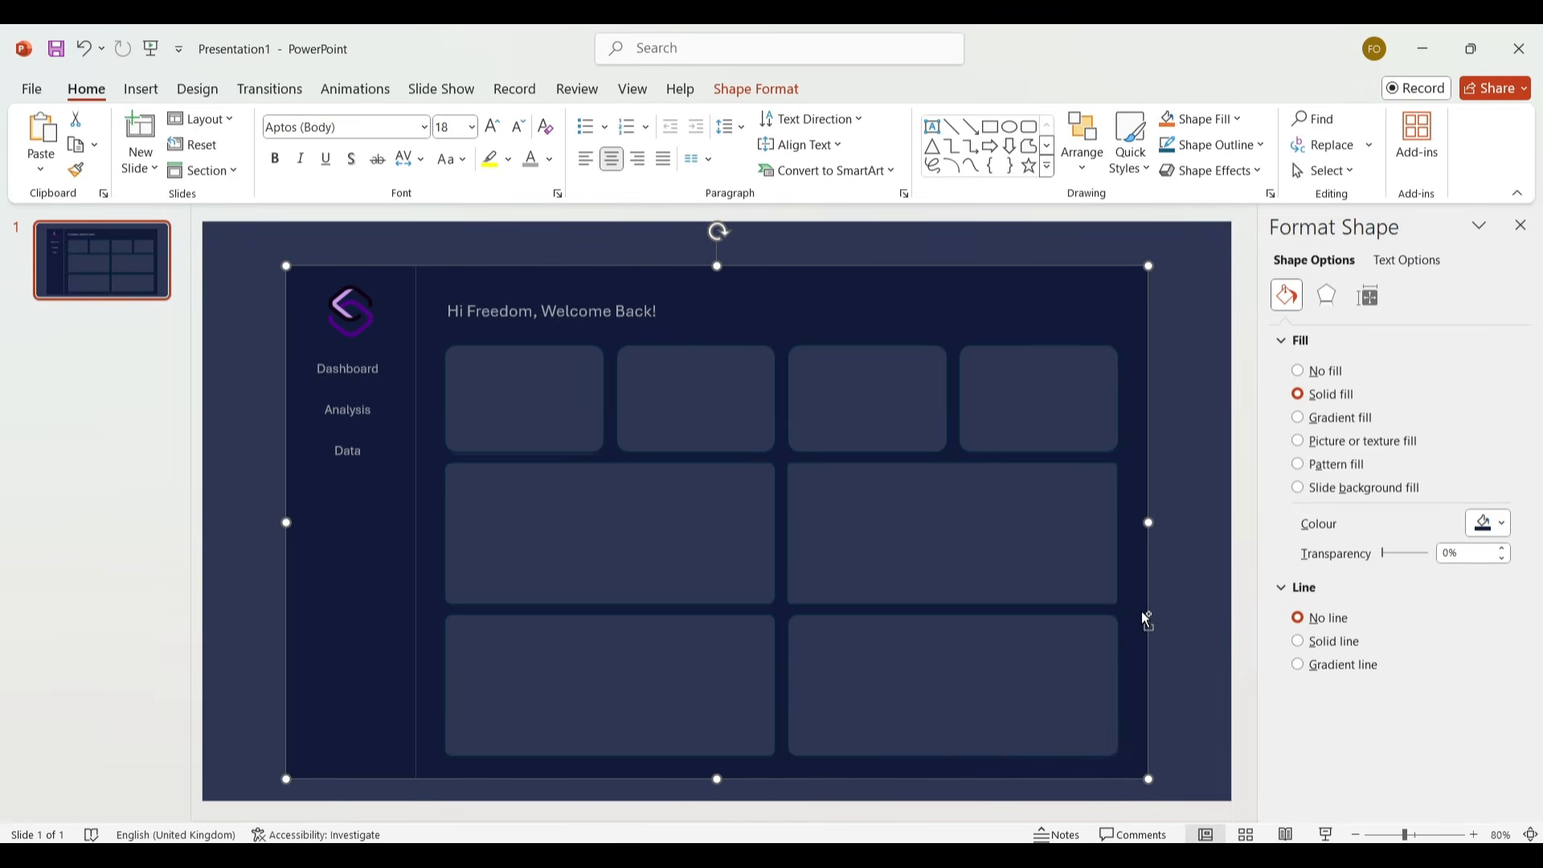
key("ctrl+a")
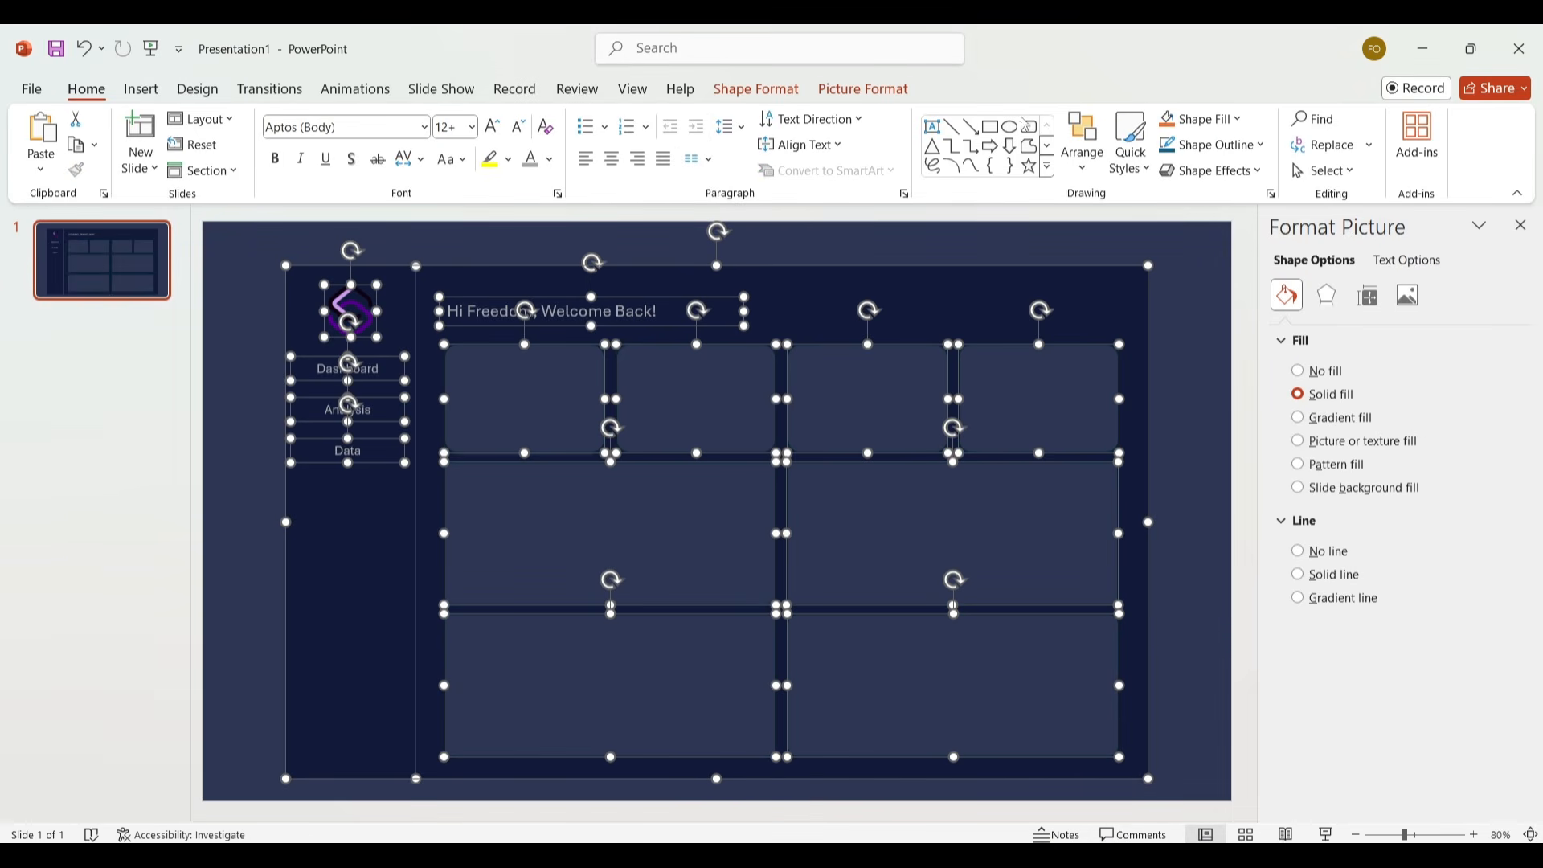
left_click(861, 86)
left_click(1218, 145)
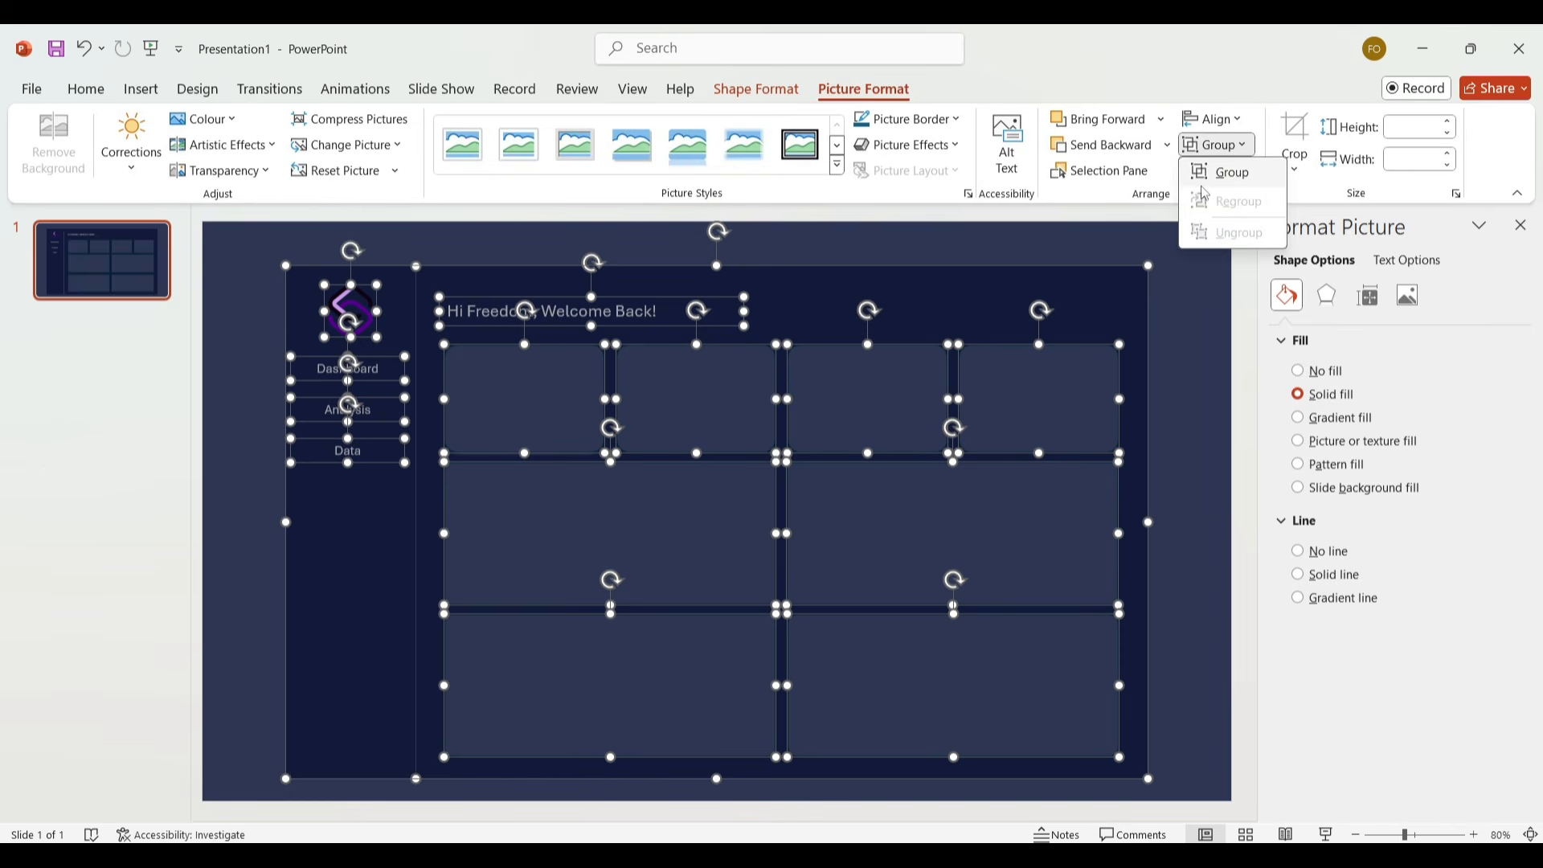
left_click(1222, 172)
left_click(1213, 348)
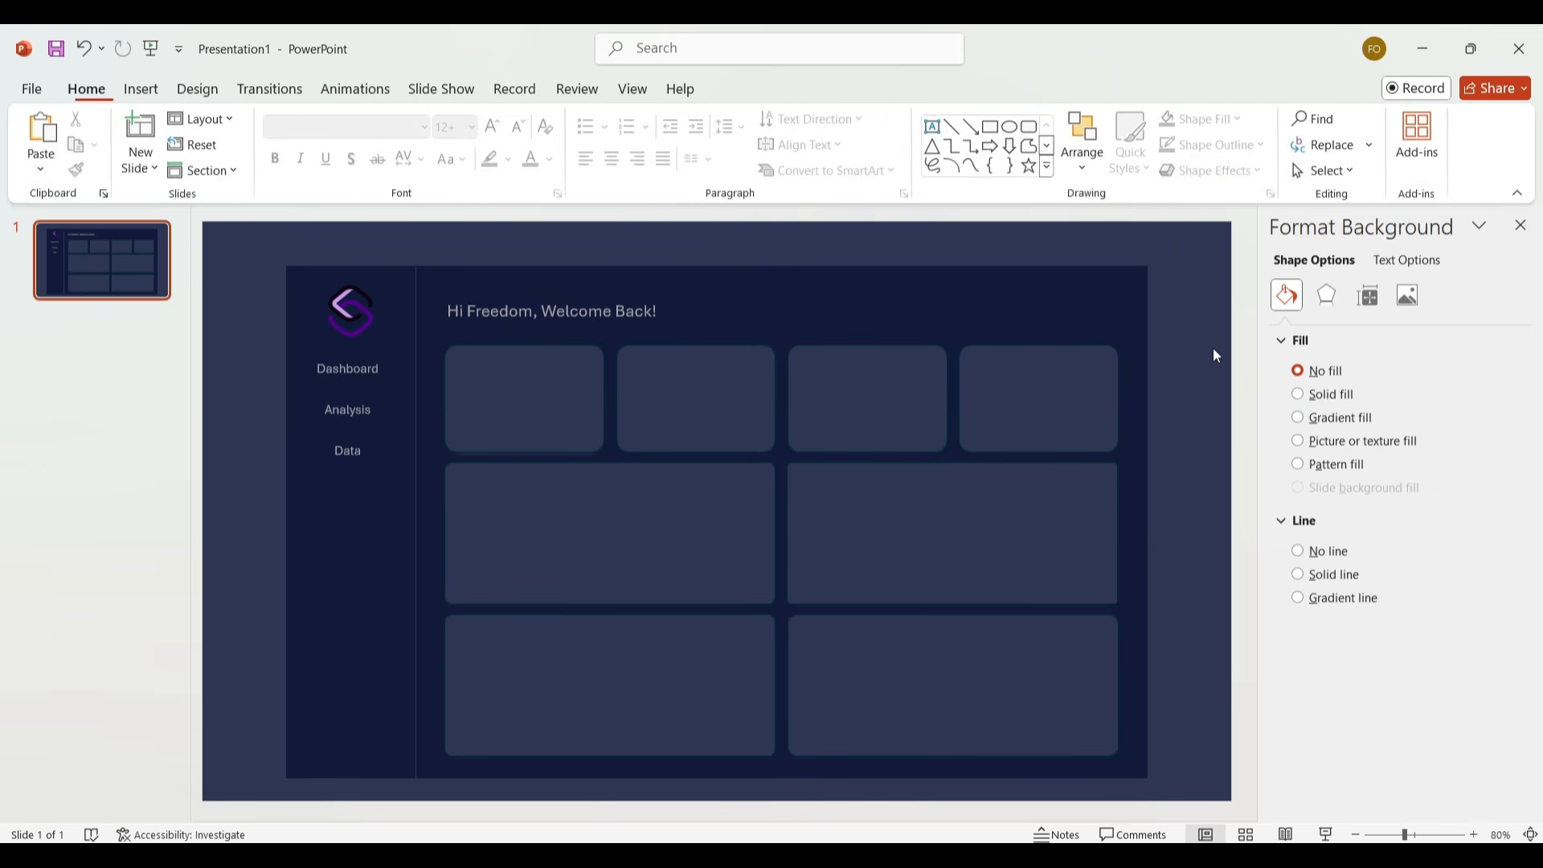
Copy the grouped wireframe into Sheet1 of the Excel workbook and position it across columns E to U, starting around row 4.
left_click(1122, 288)
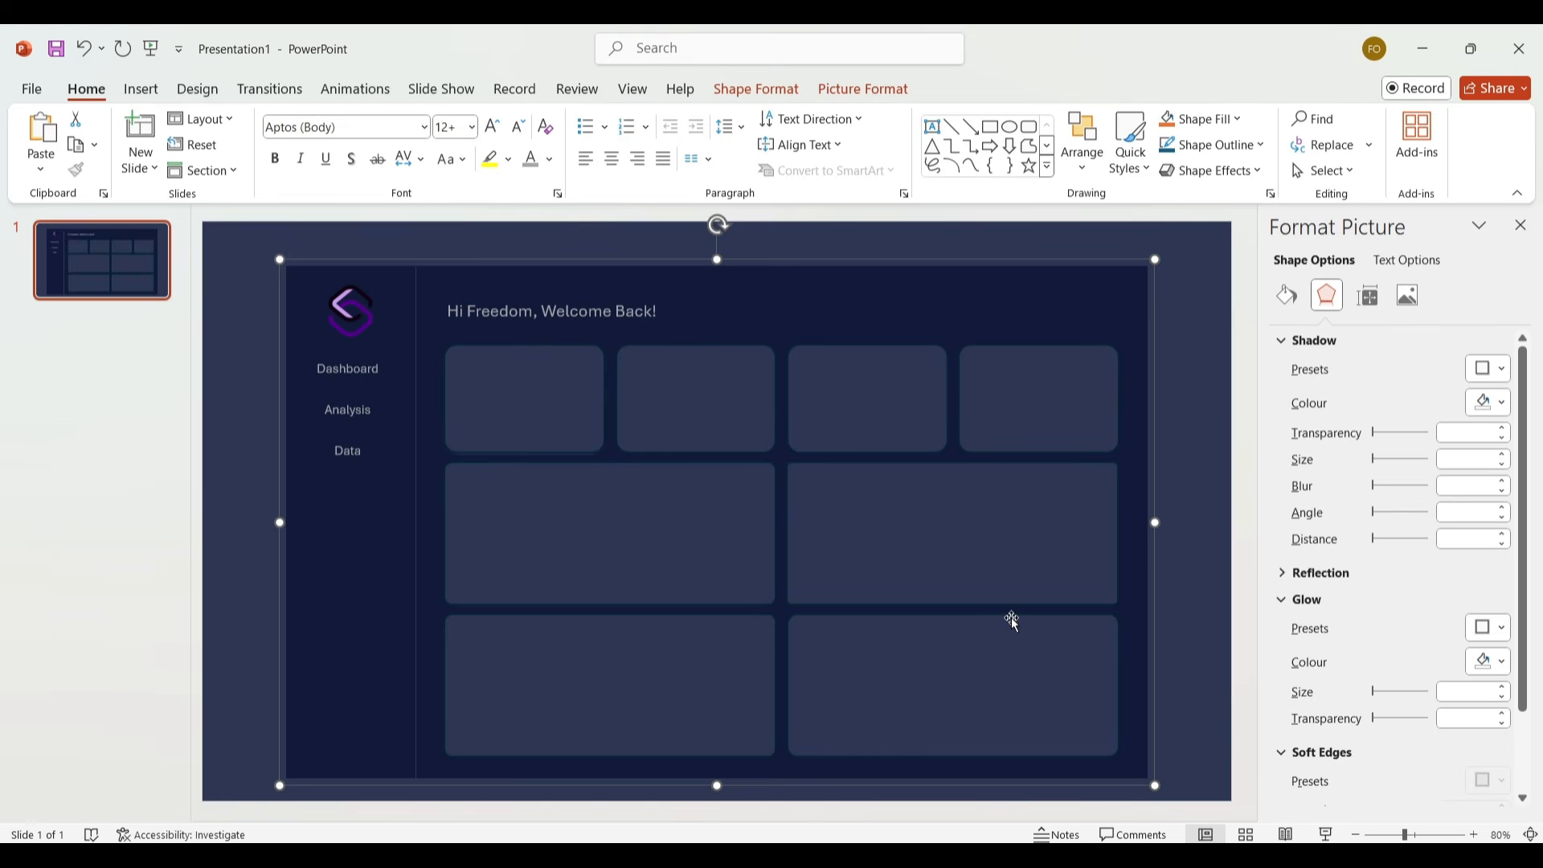
mouse_move(964, 817)
left_click(965, 788)
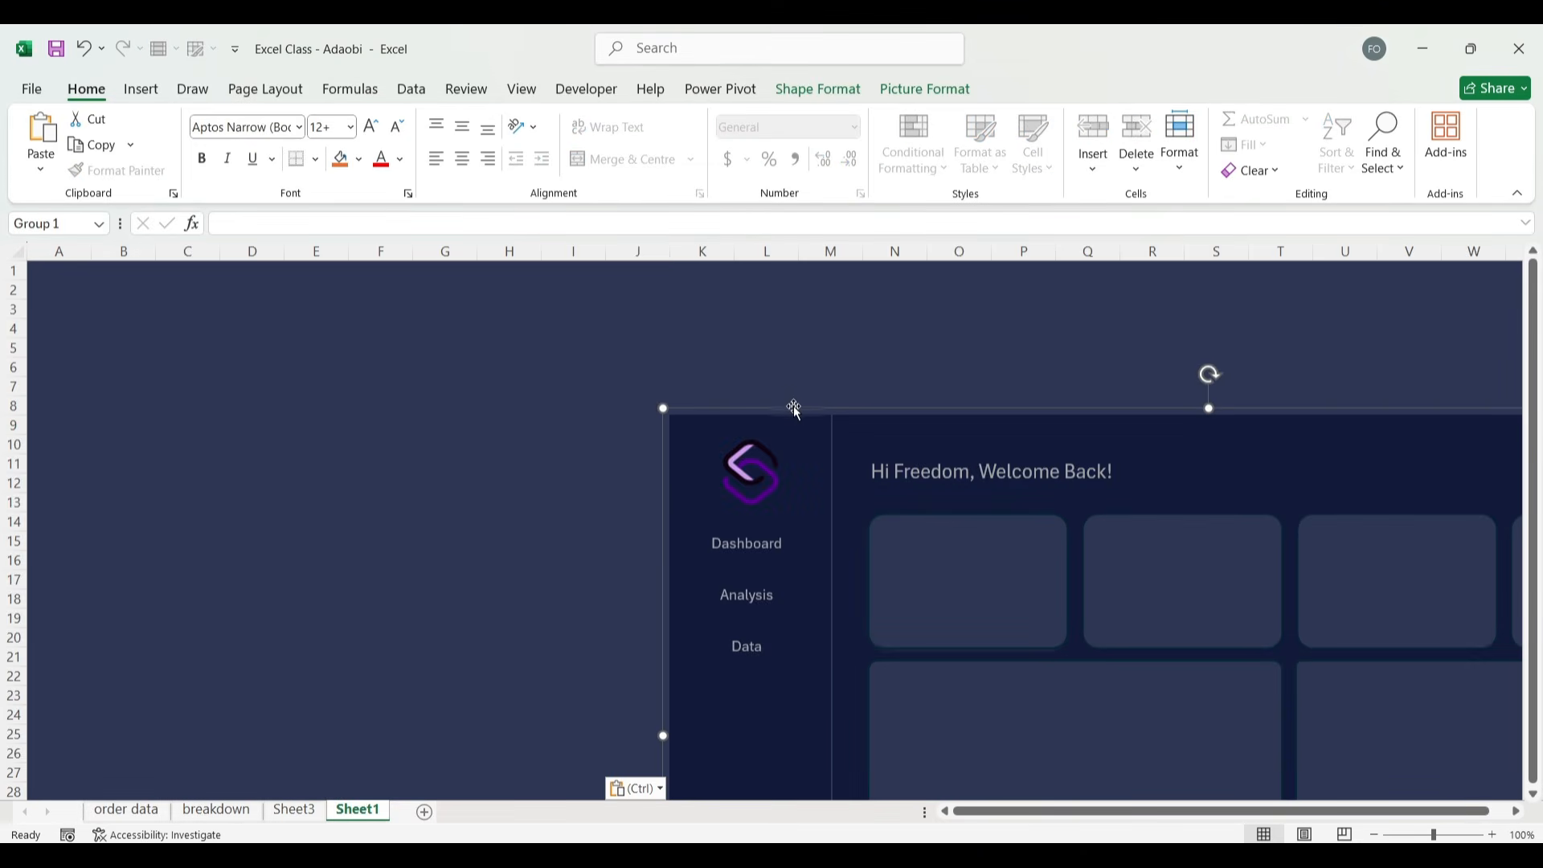
left_click_drag(793, 408, 386, 308)
left_click(1430, 716)
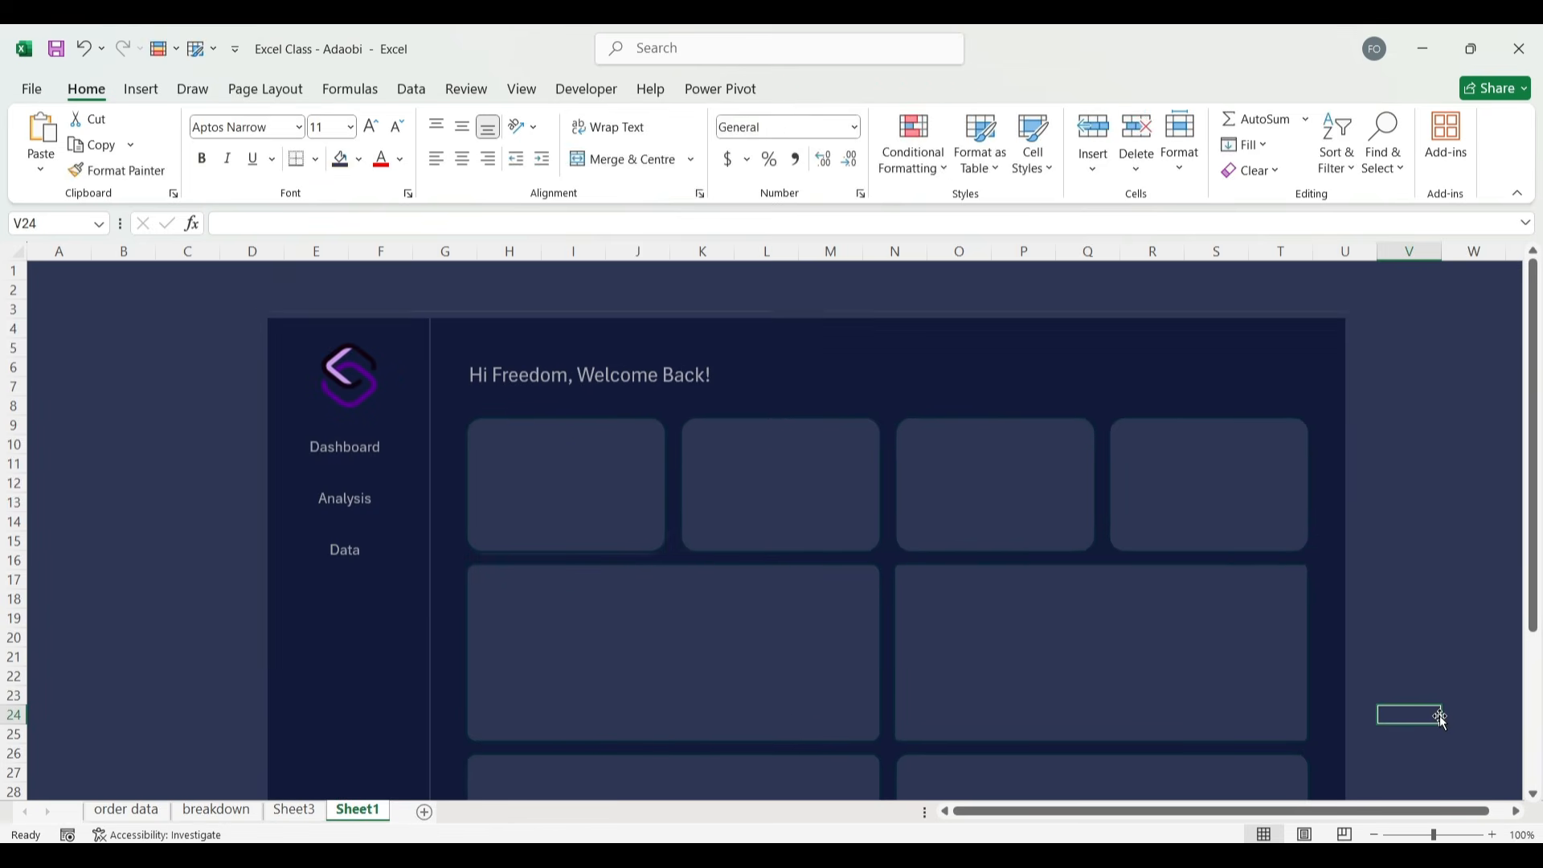
Zoom Sheet1 out to 80% and collapse the ribbon so the whole wireframe fits on screen.
left_click(1378, 836)
left_click(1378, 836)
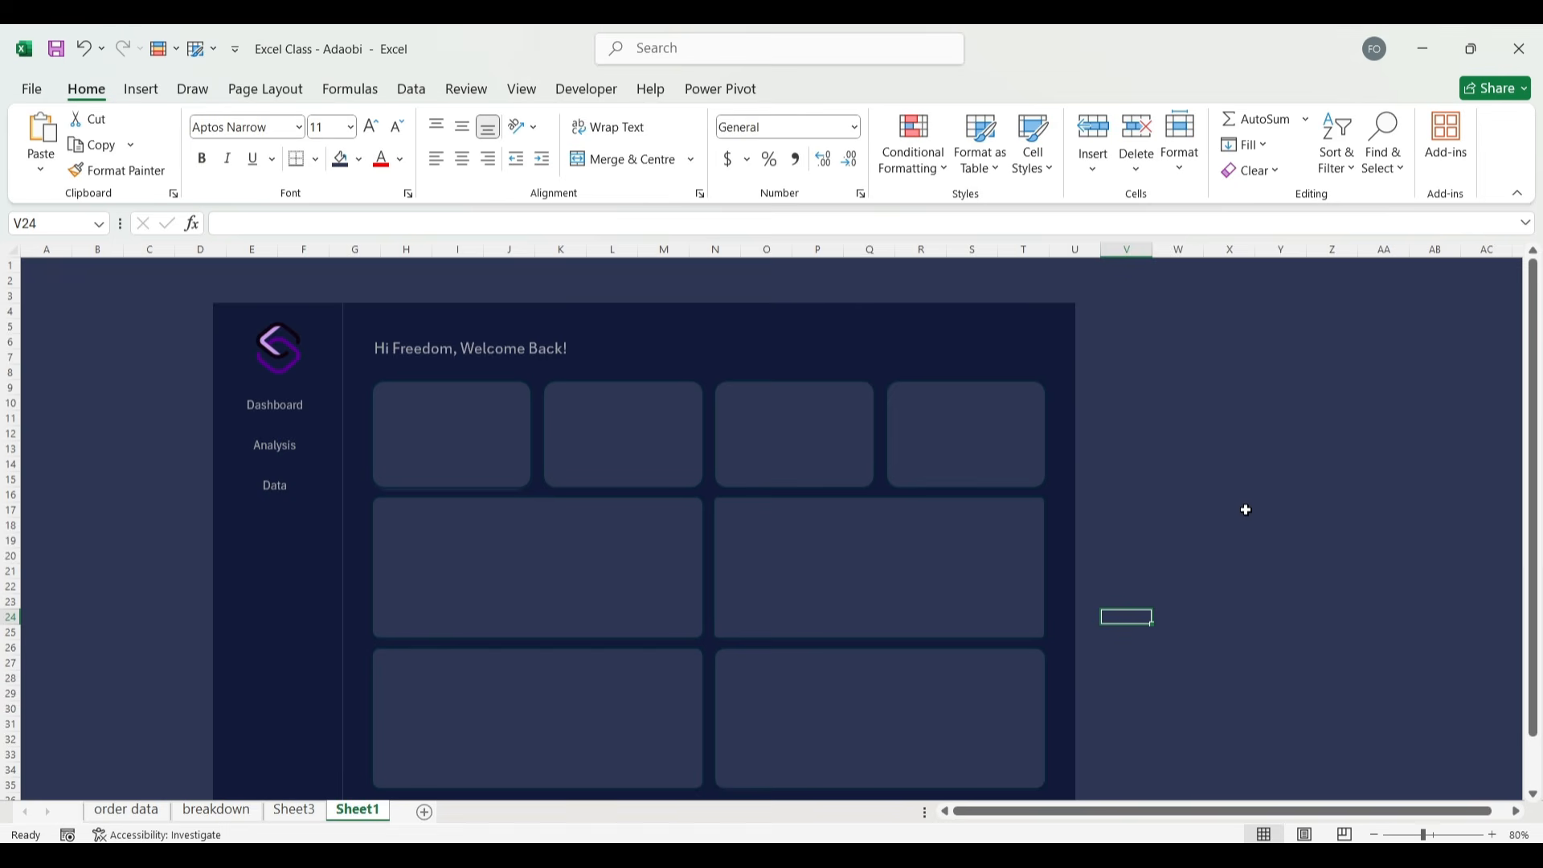
scroll(1247, 503, "down", 3)
scroll(1364, 311, "up", 3)
left_click(1520, 195)
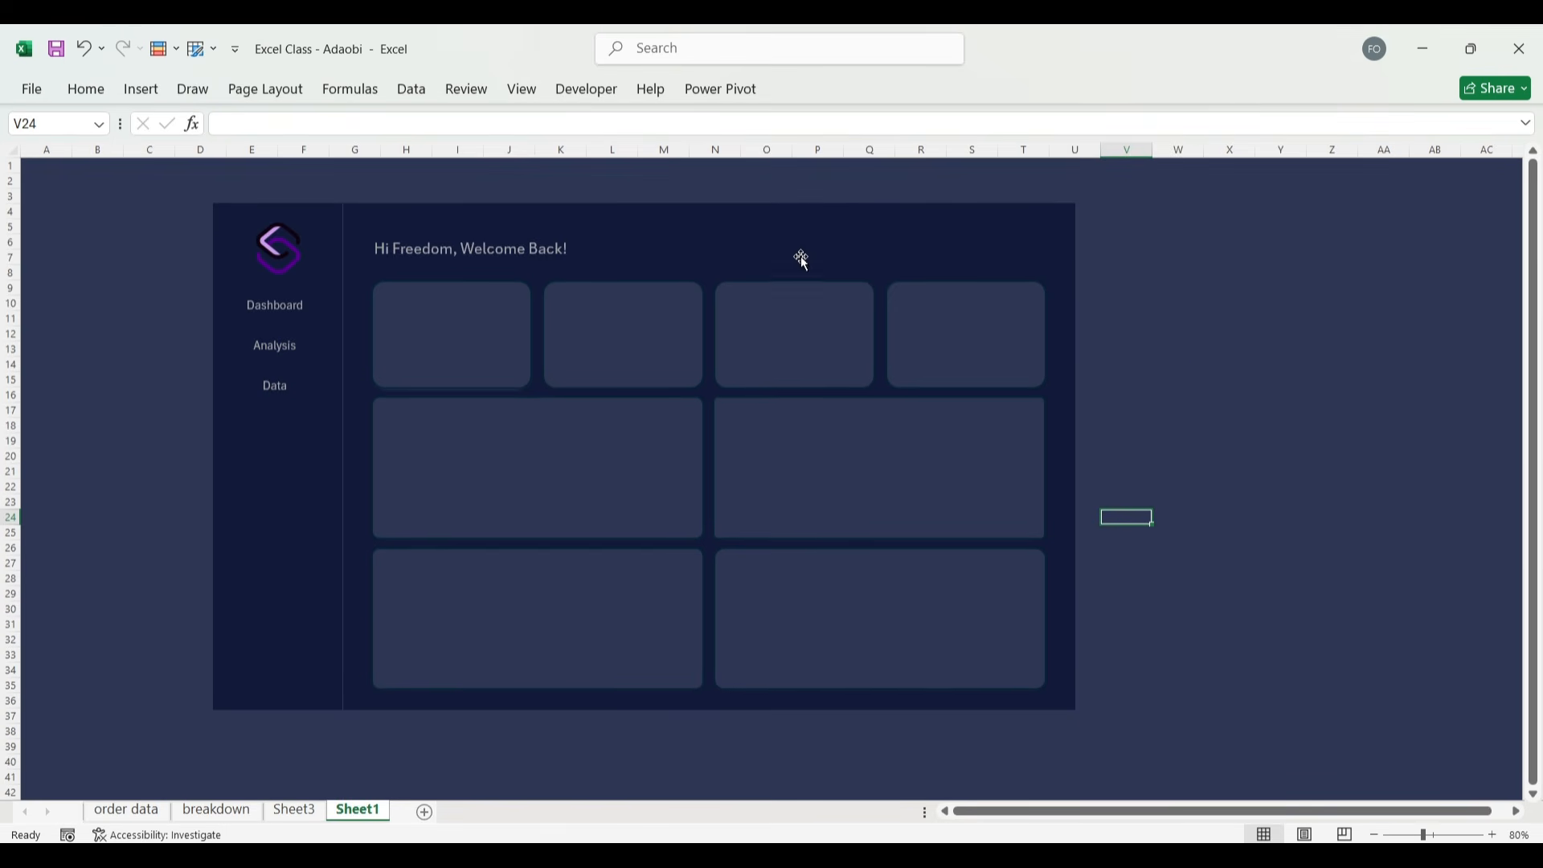
Move the wireframe group to the middle of the visible sheet area, spanning about columns G to W.
left_click_drag(803, 255, 926, 290)
left_click(1285, 383)
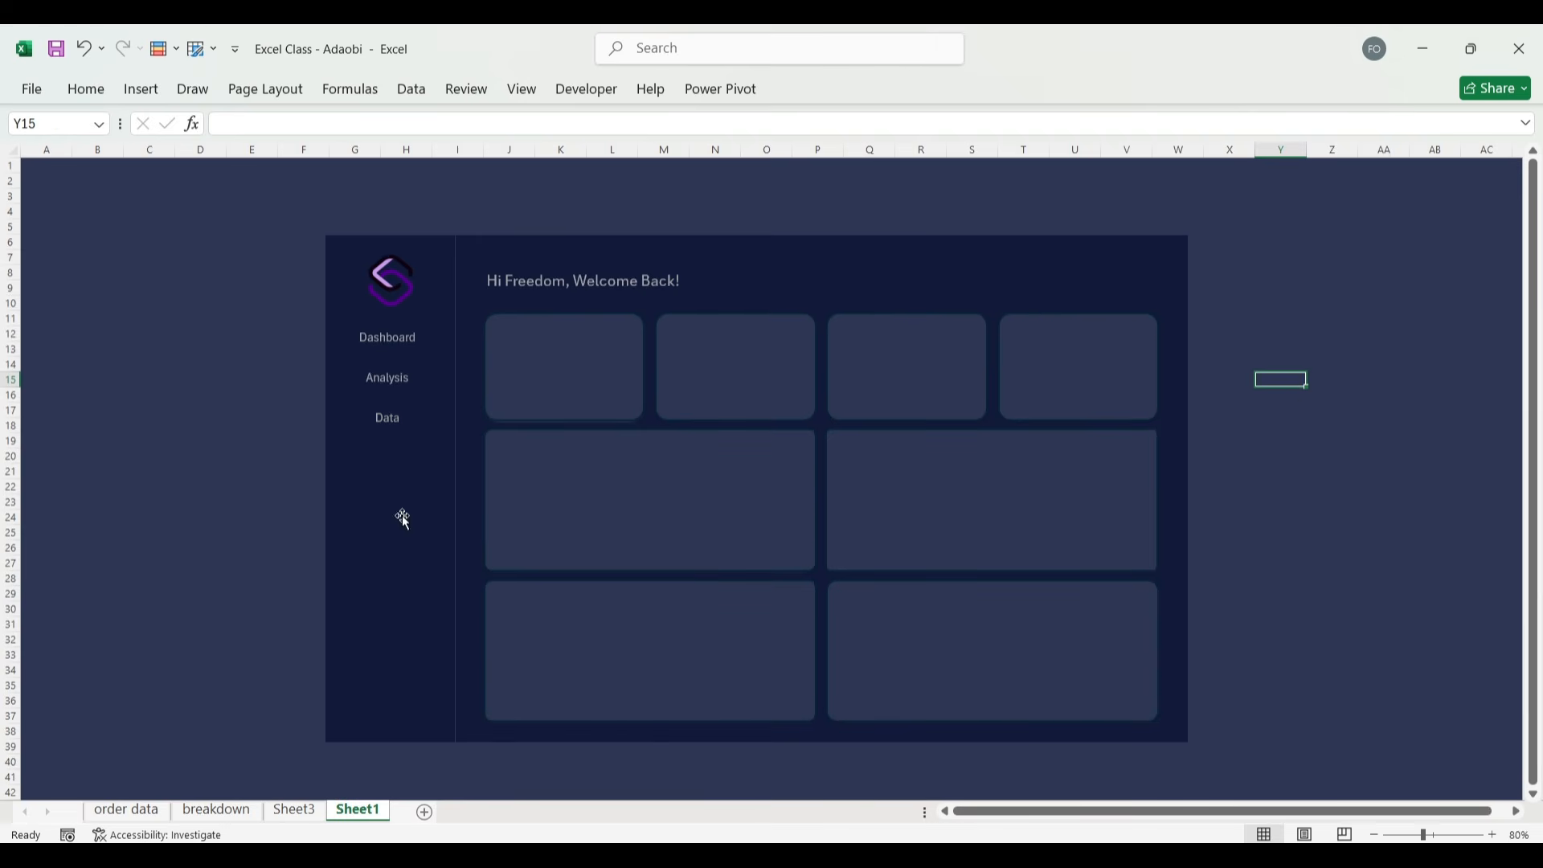
Link the Dashboard text in the wireframe's sidebar to cell A1 of Sheet1 in this workbook.
left_click(388, 338)
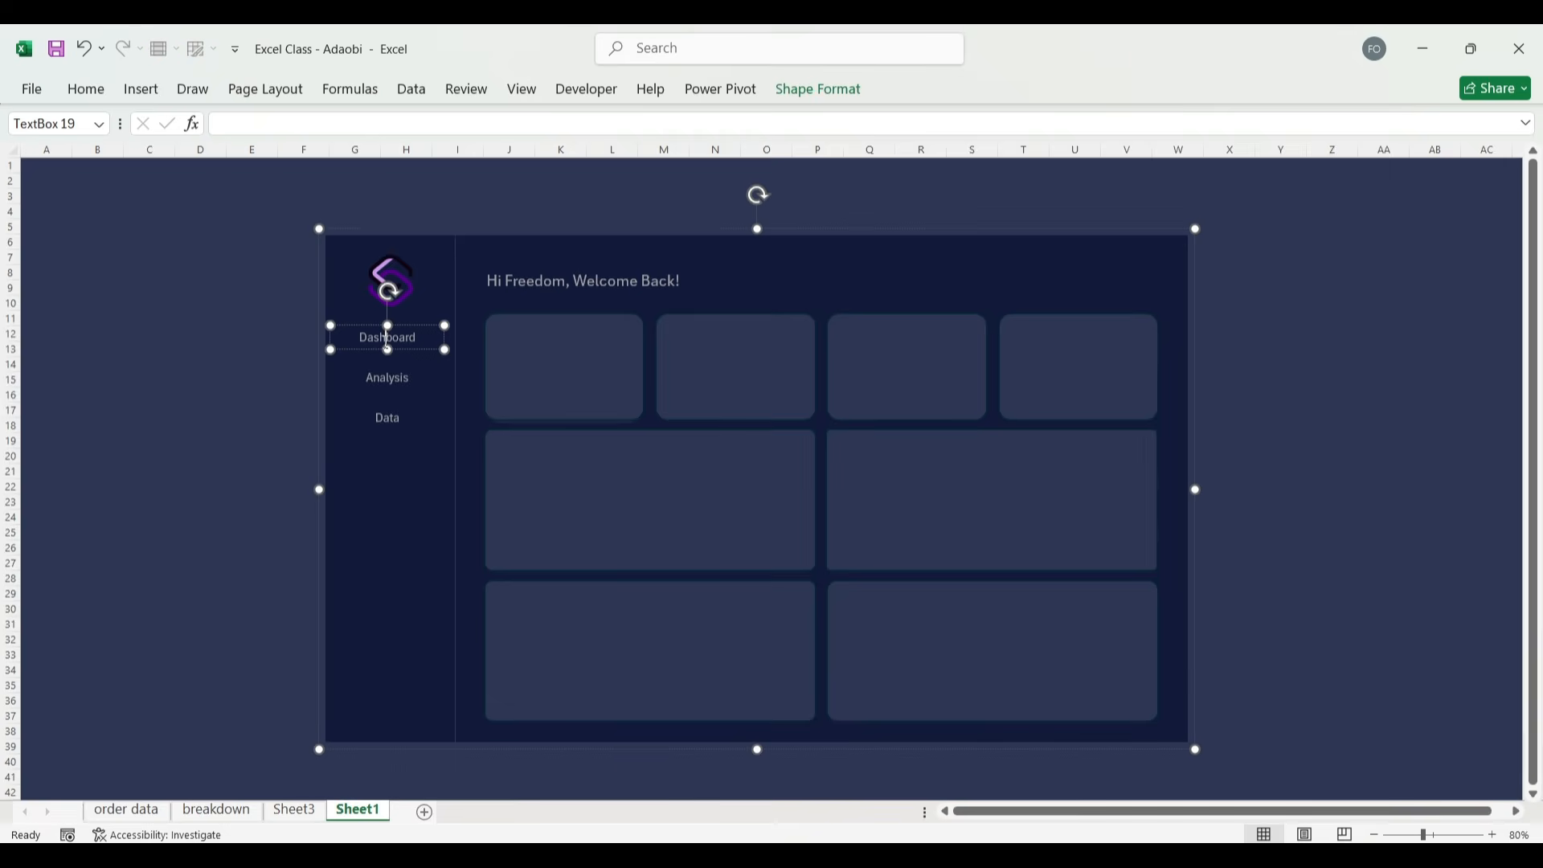
right_click(387, 338)
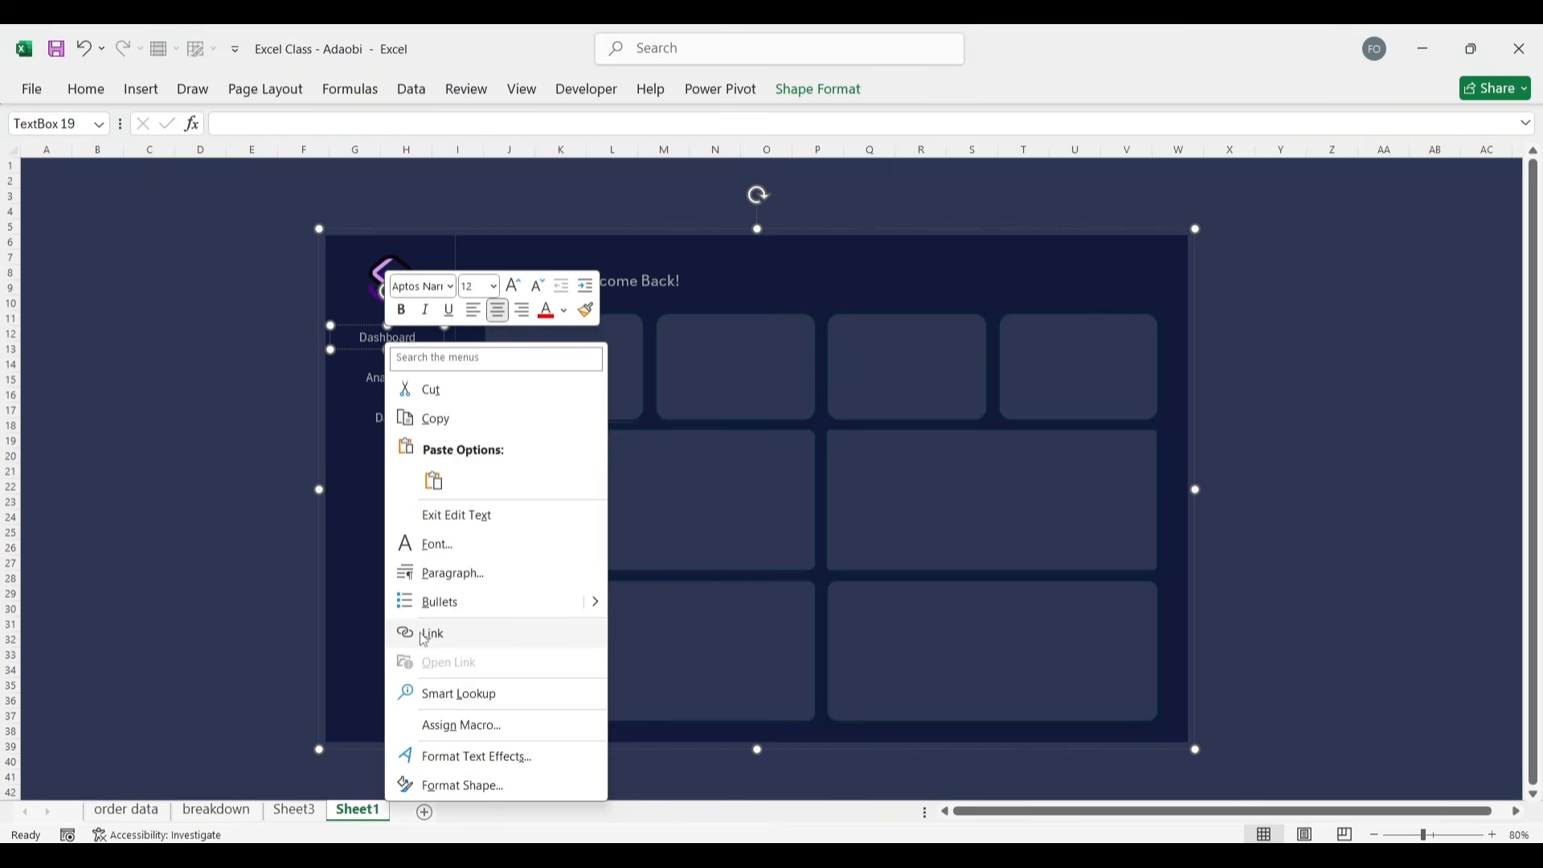
key("Escape")
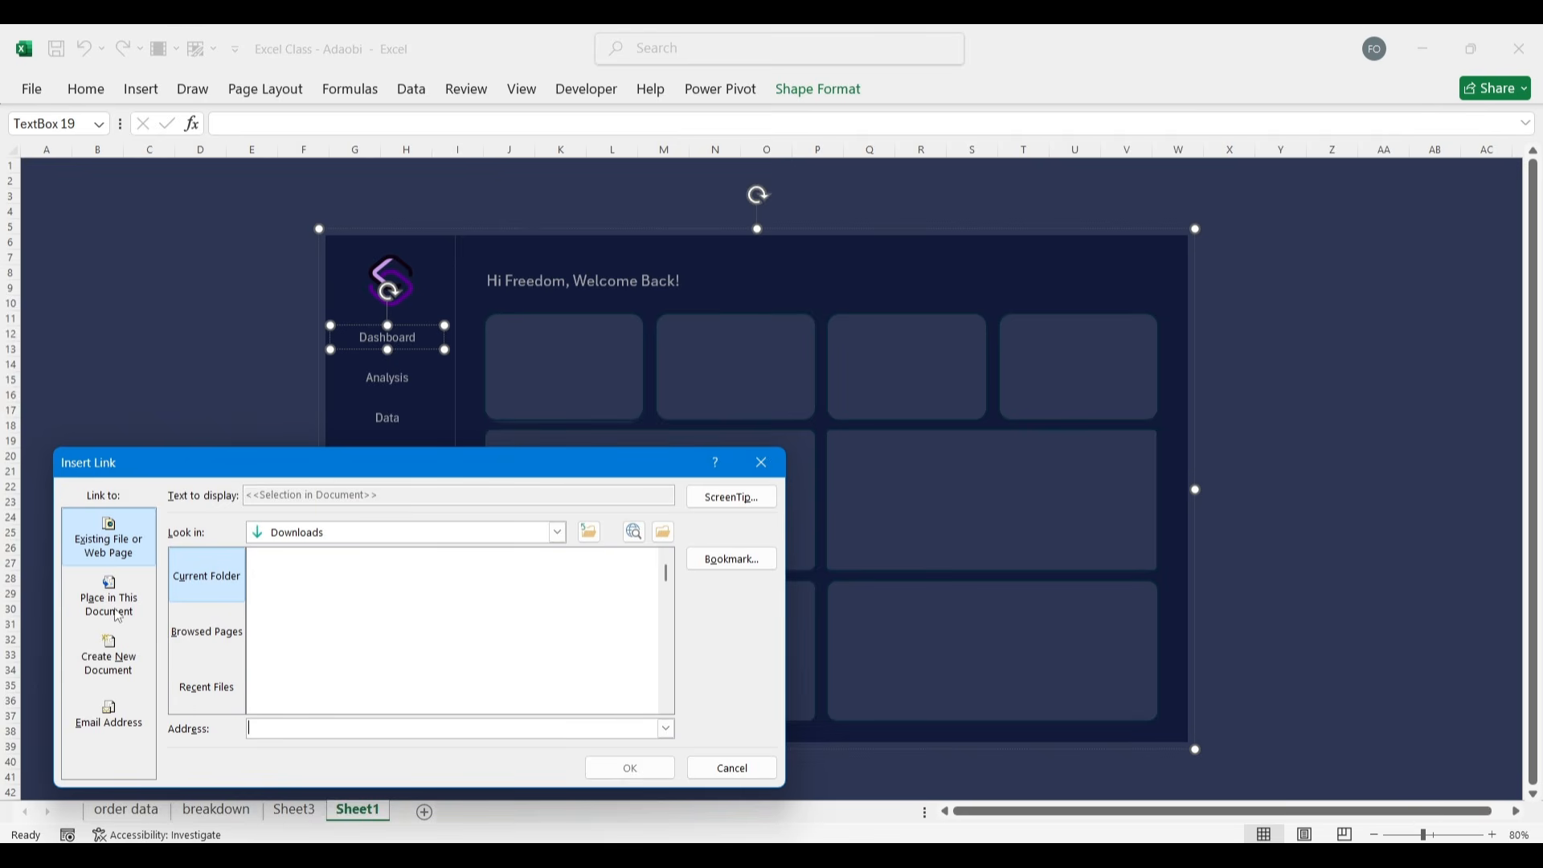
left_click(109, 597)
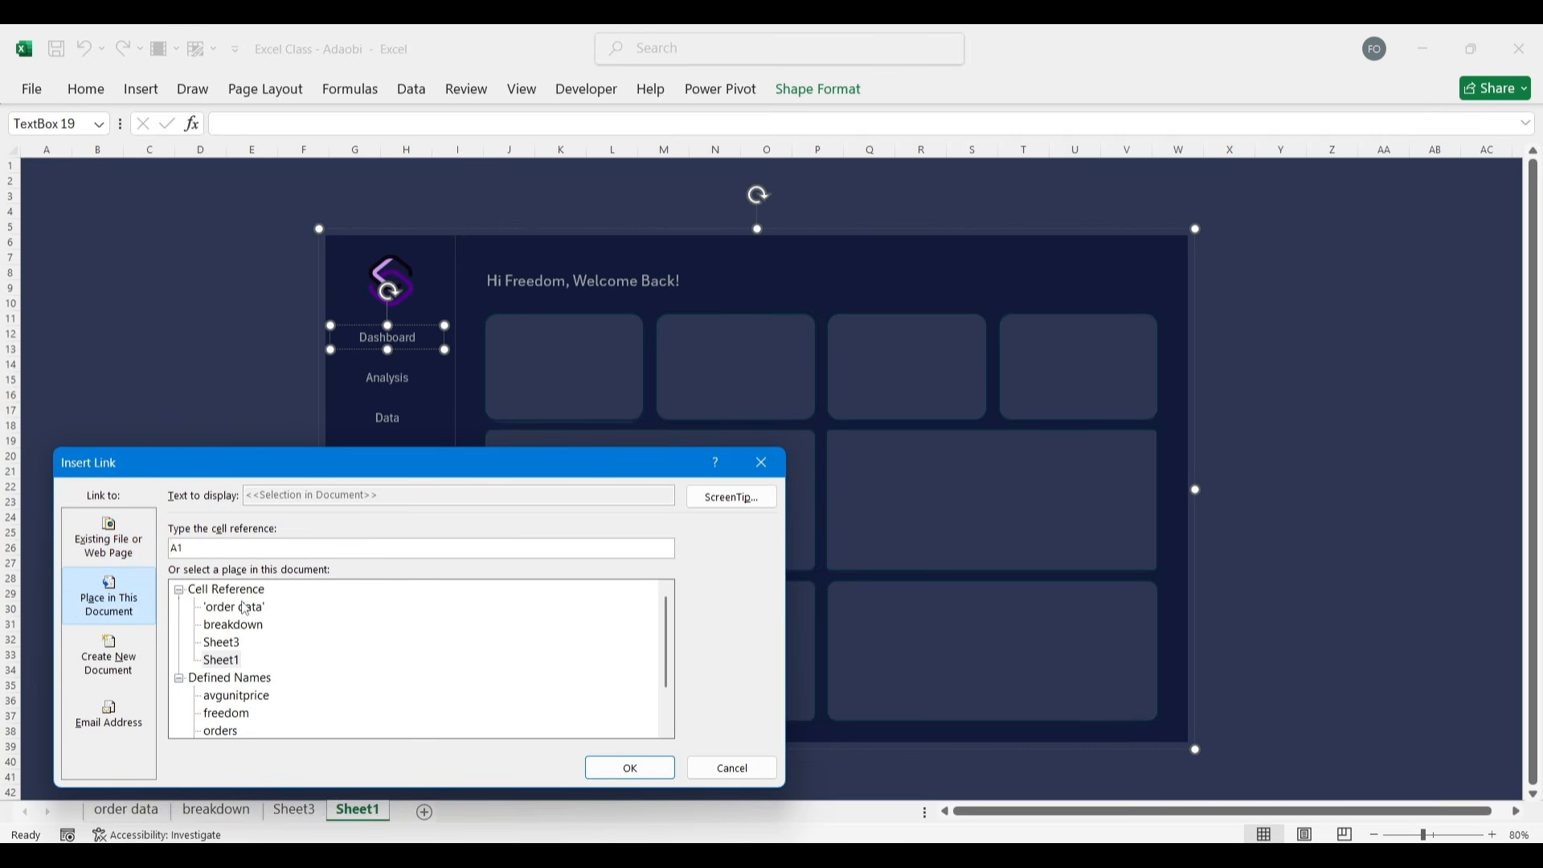
scroll(303, 693, "down", 1)
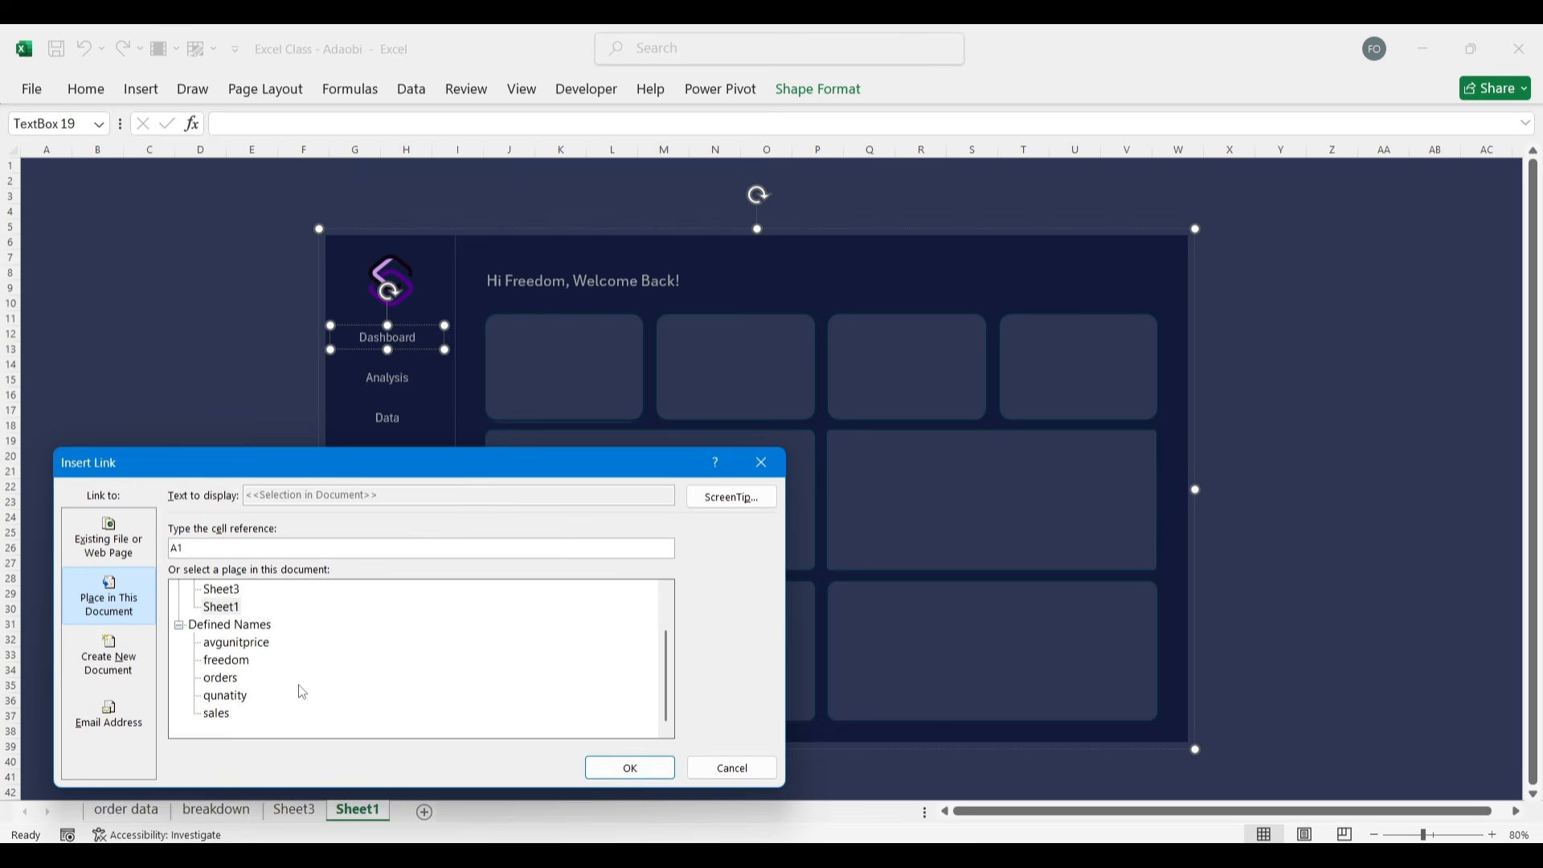
scroll(303, 693, "up", 1)
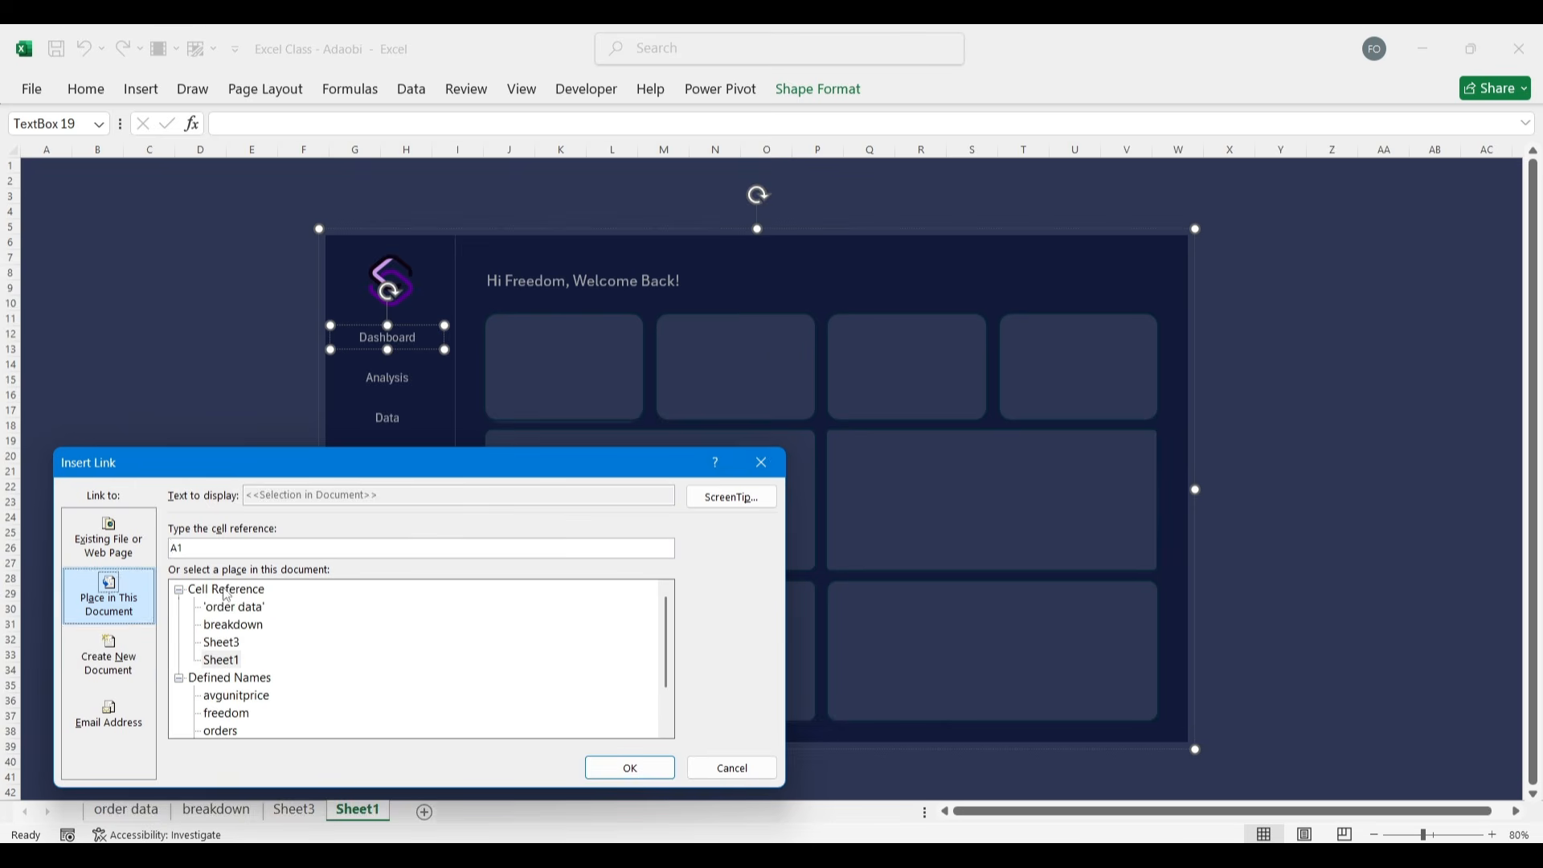
left_click(225, 661)
left_click(626, 775)
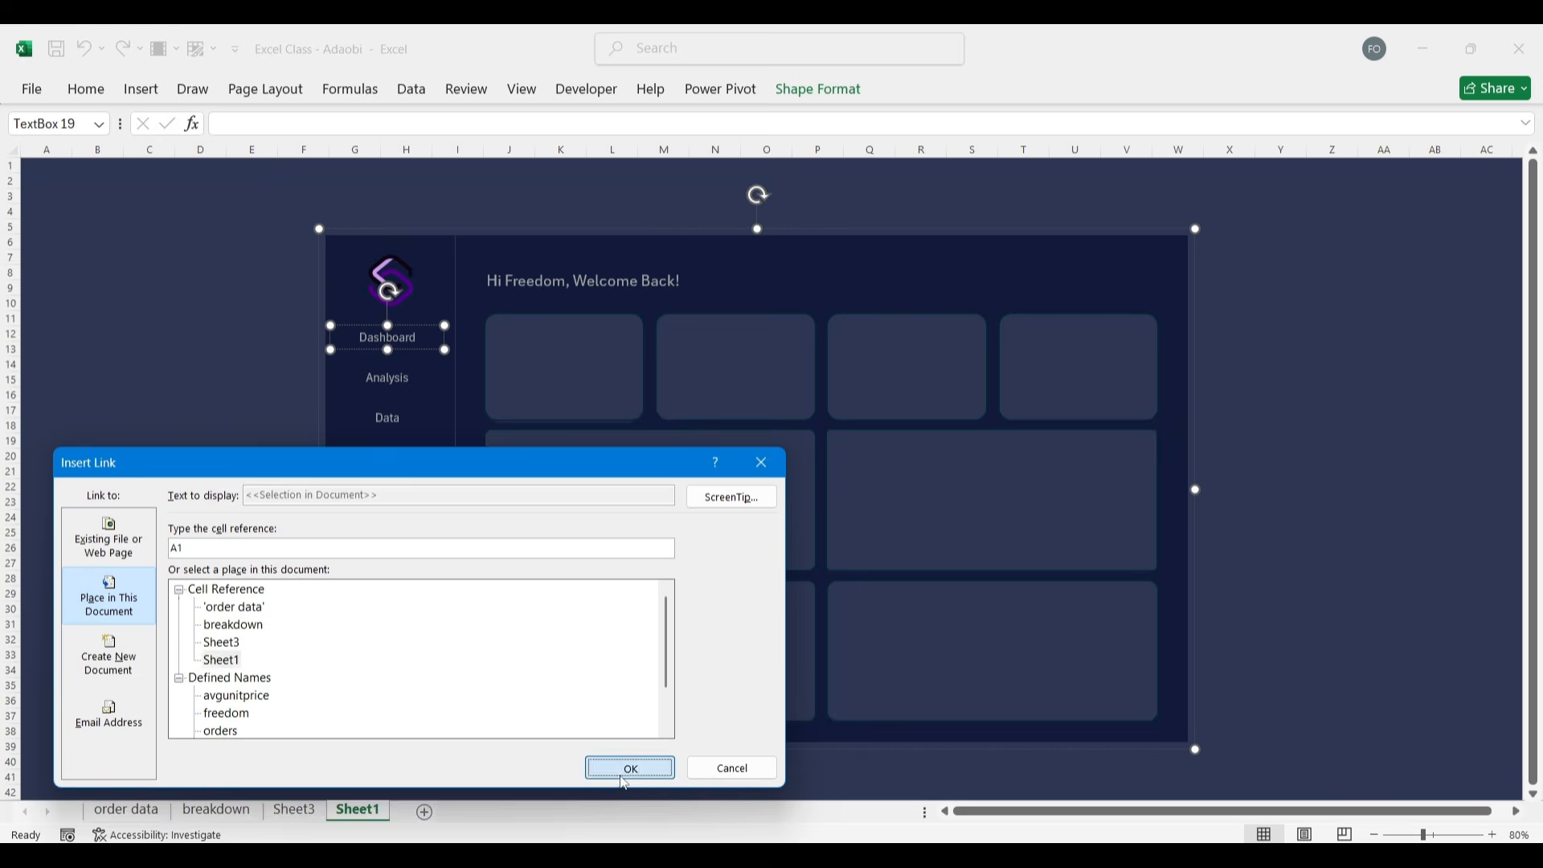
Link the sidebar's Analysis text to cell A1 of the breakdown sheet.
left_click(394, 385)
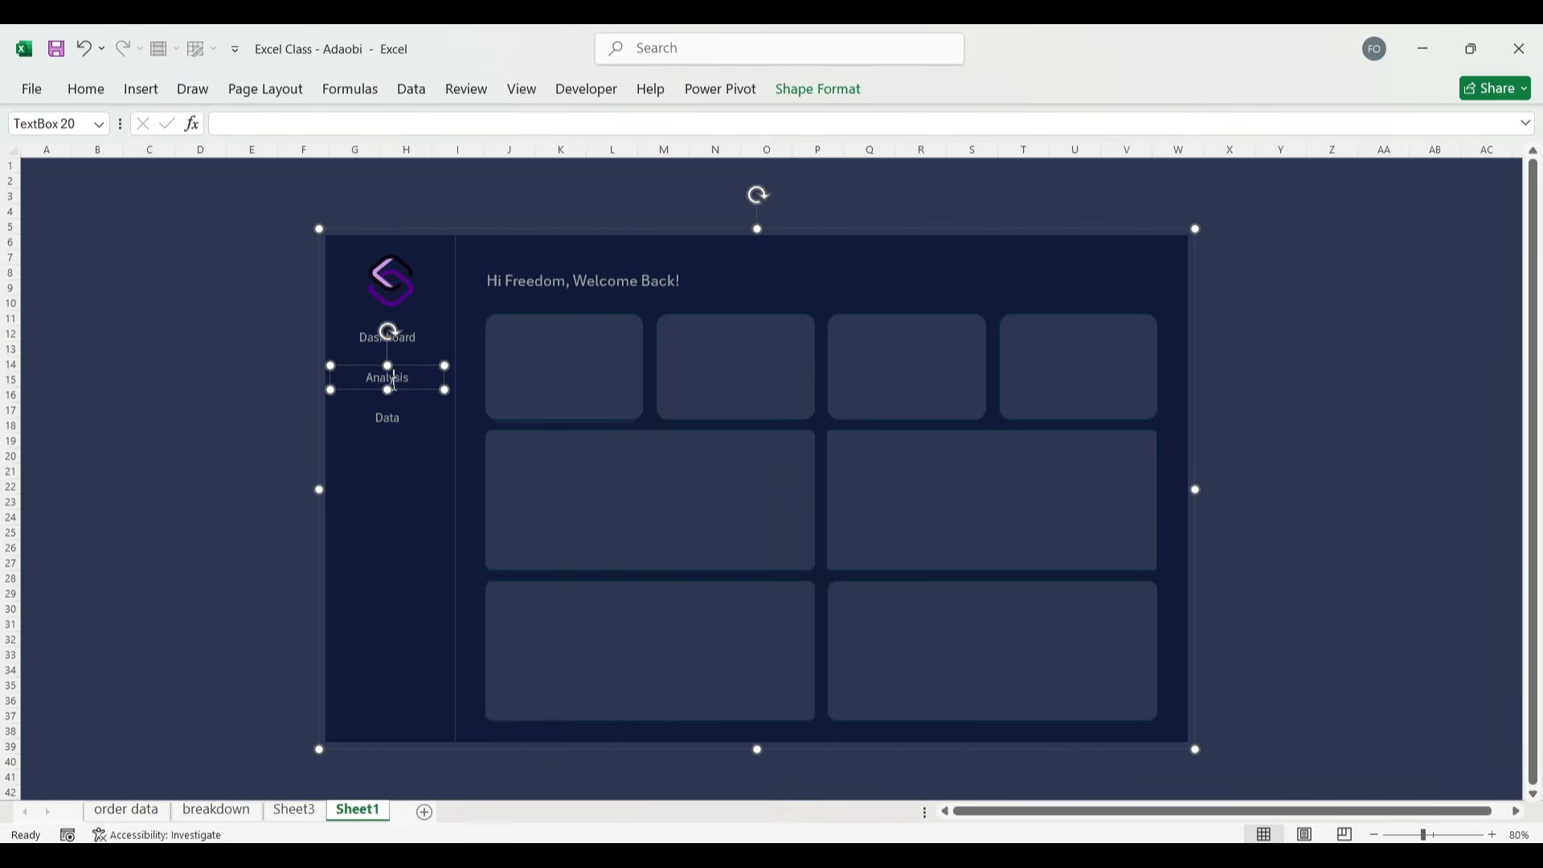
right_click(394, 384)
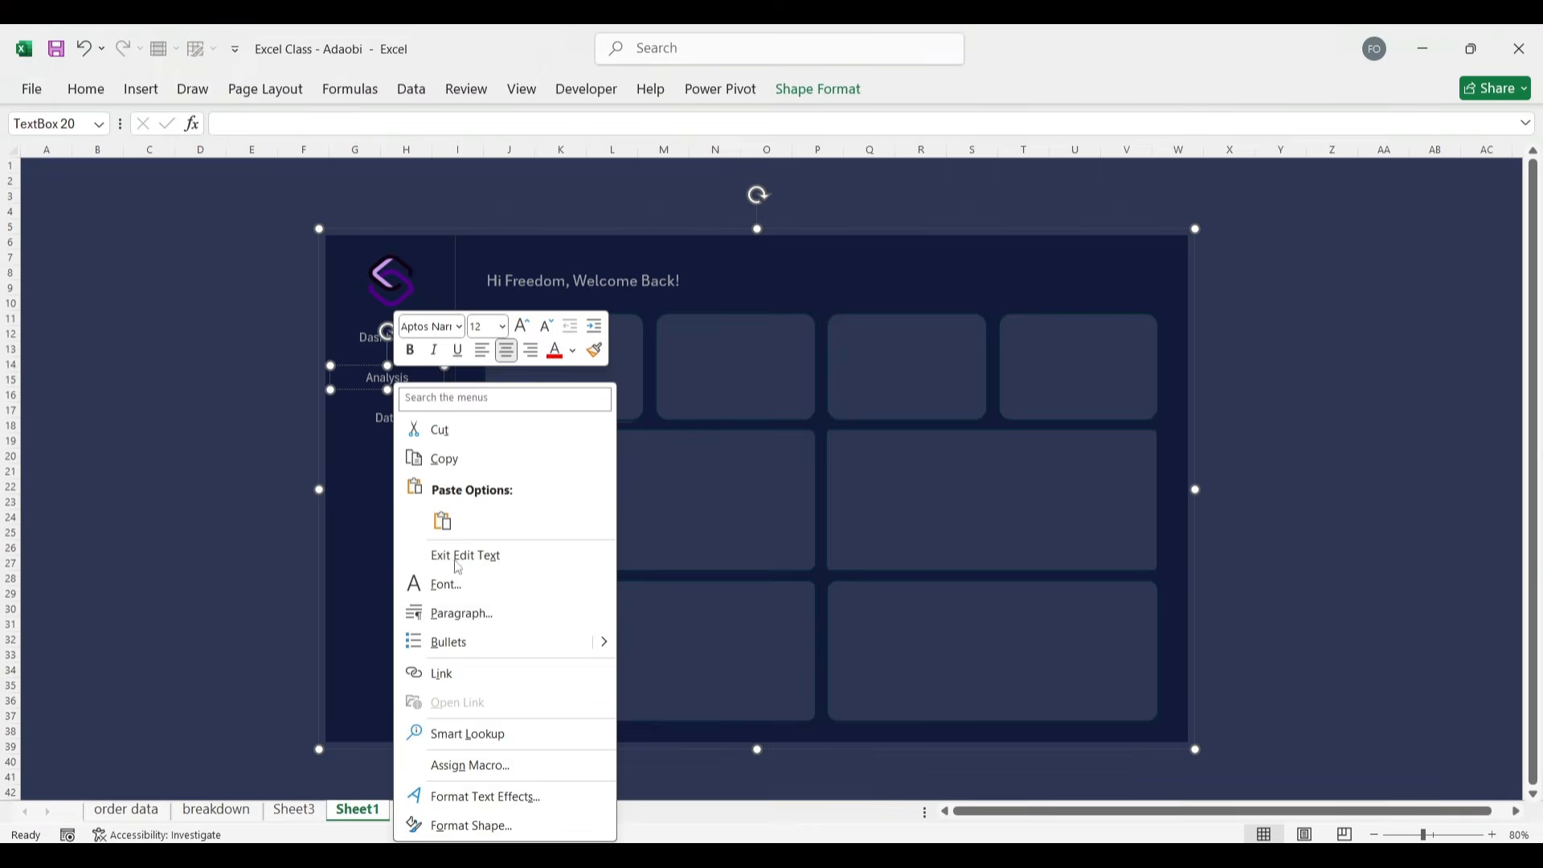
left_click(457, 679)
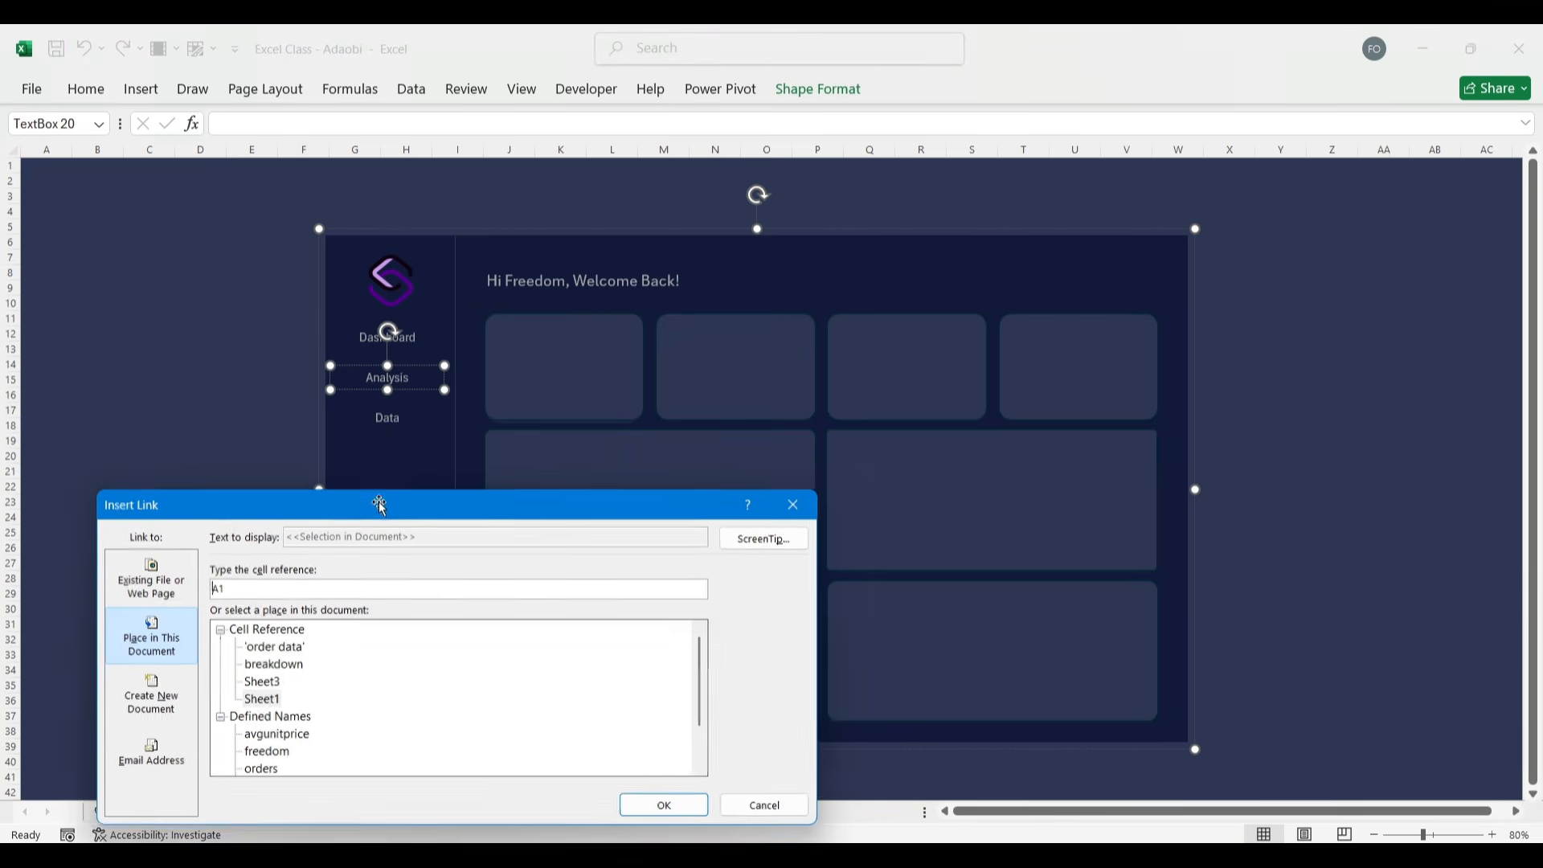
left_click(294, 673)
left_click(661, 810)
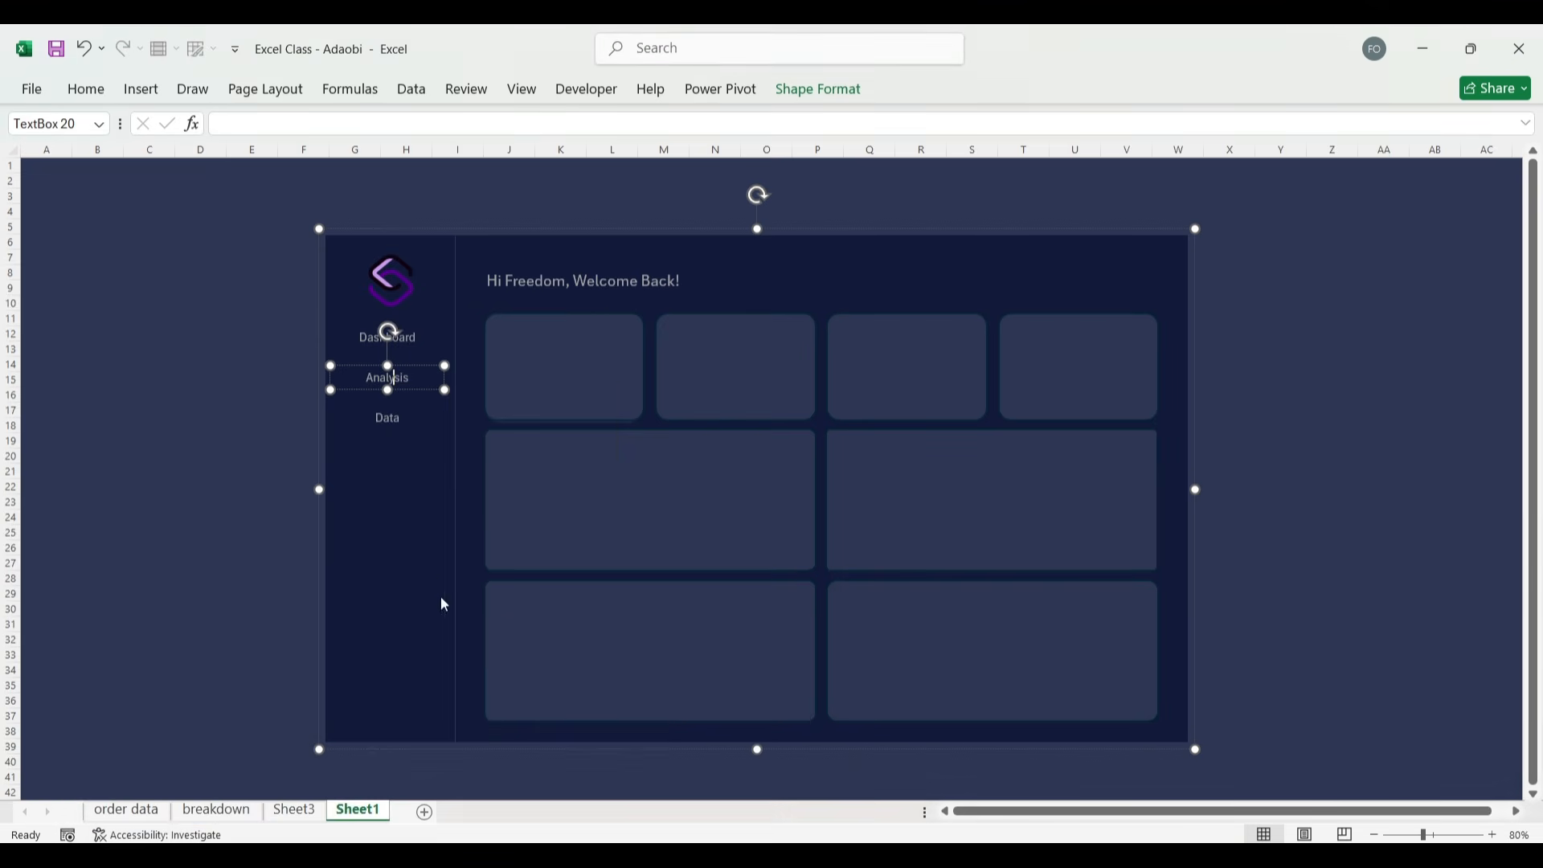
Link the sidebar's Data text to cell A1 of the order data sheet and deselect the wireframe.
left_click(400, 420)
right_click(400, 419)
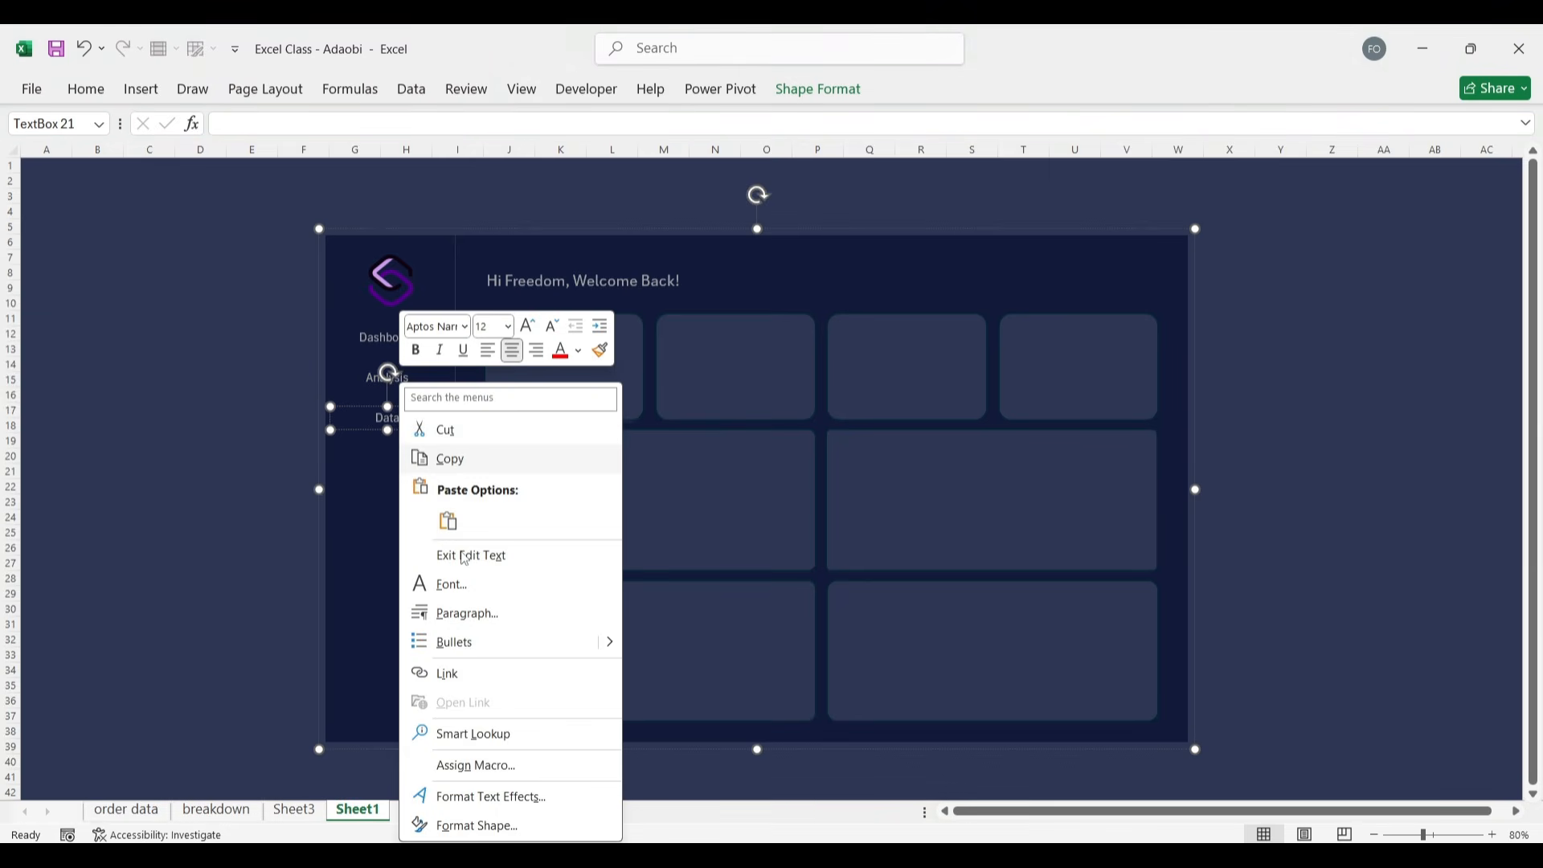
left_click(496, 682)
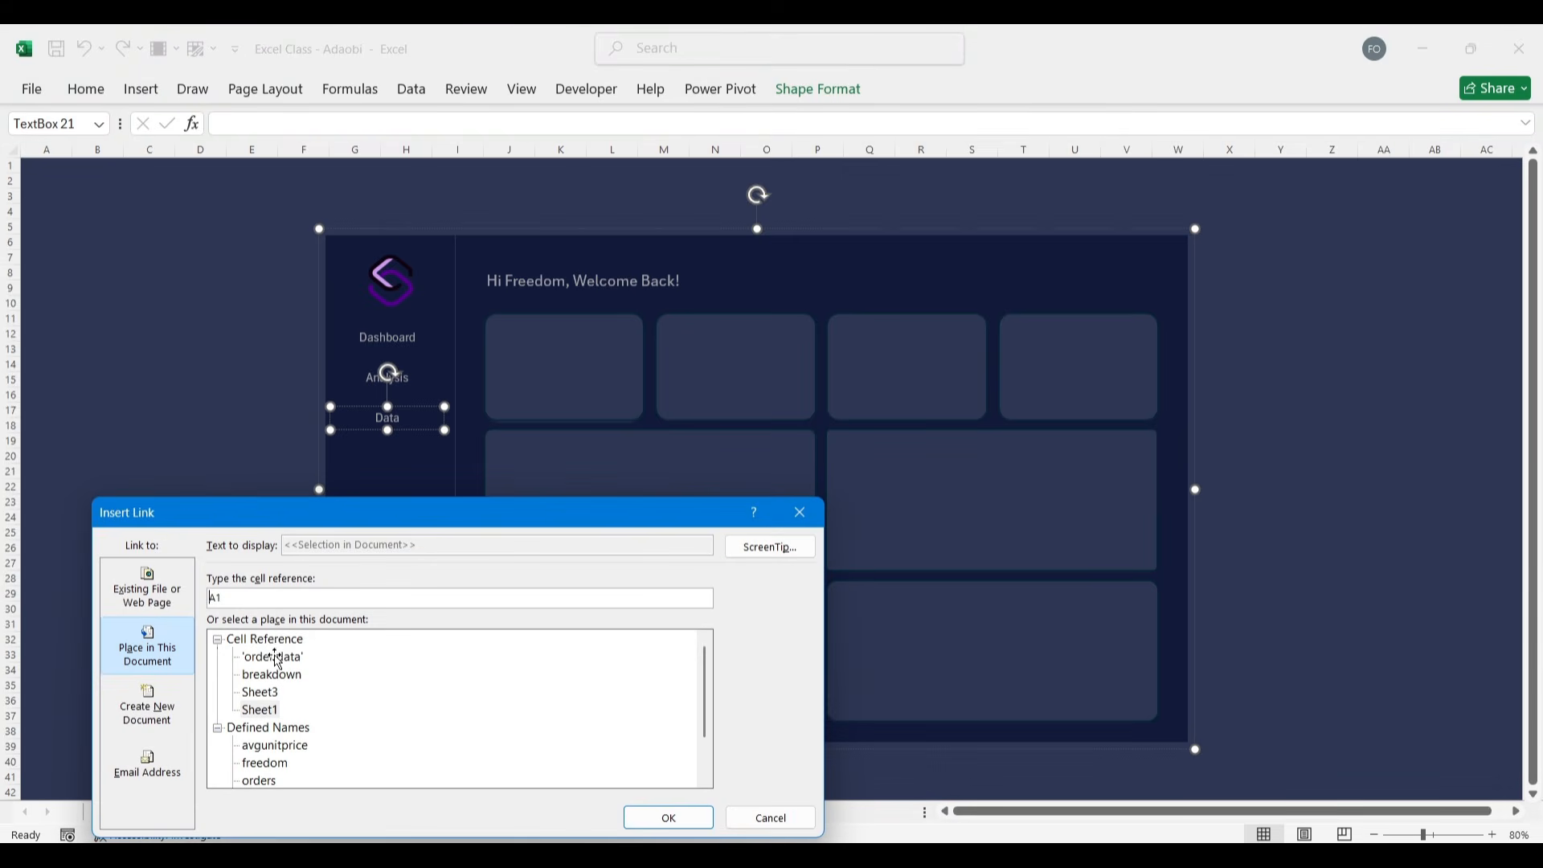
left_click(273, 658)
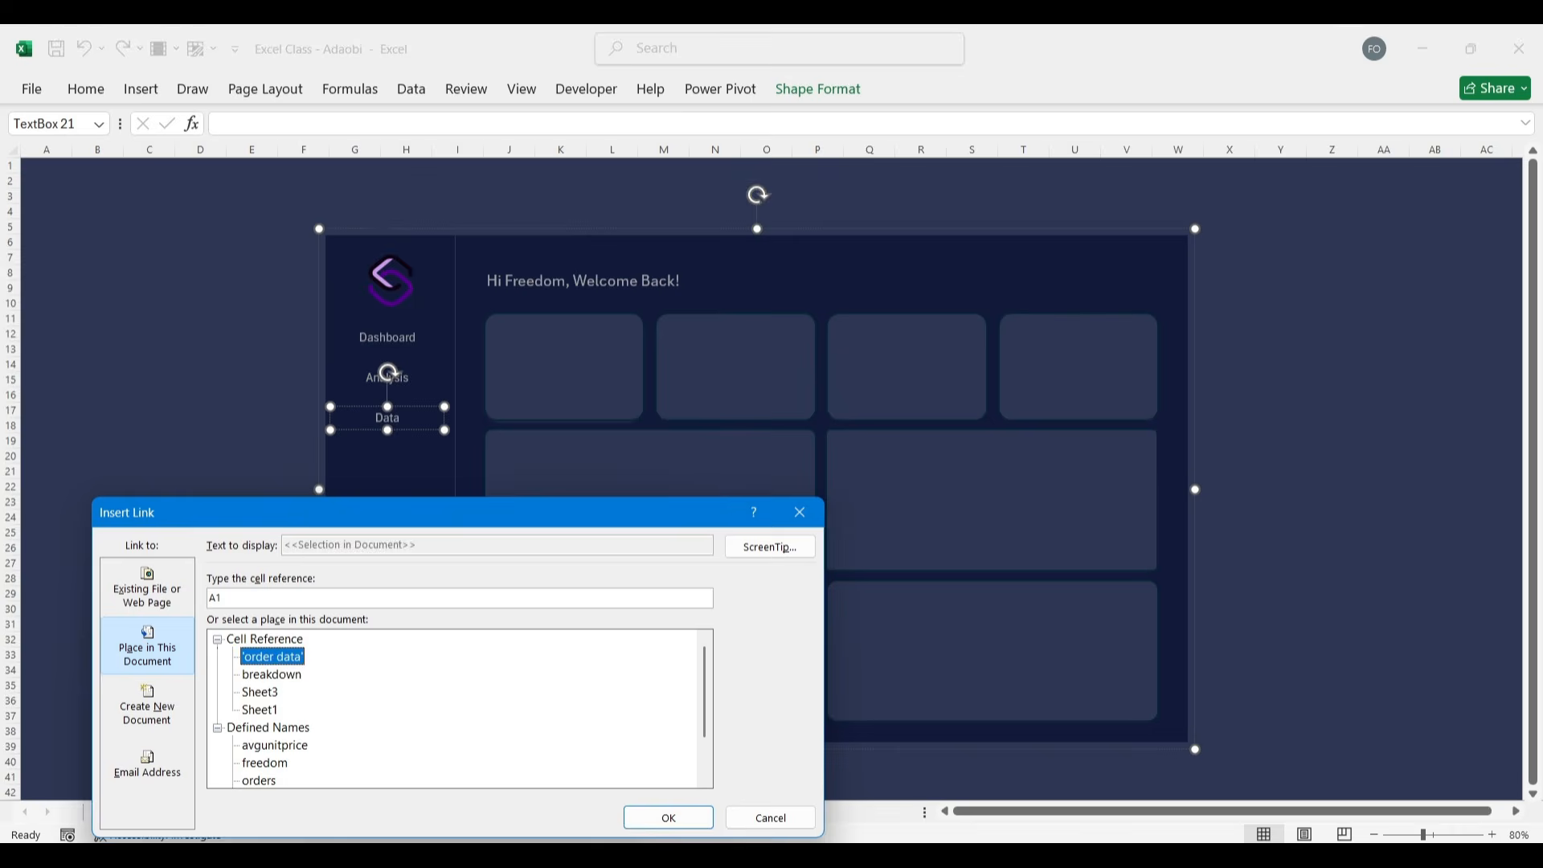
left_click(672, 819)
left_click(239, 595)
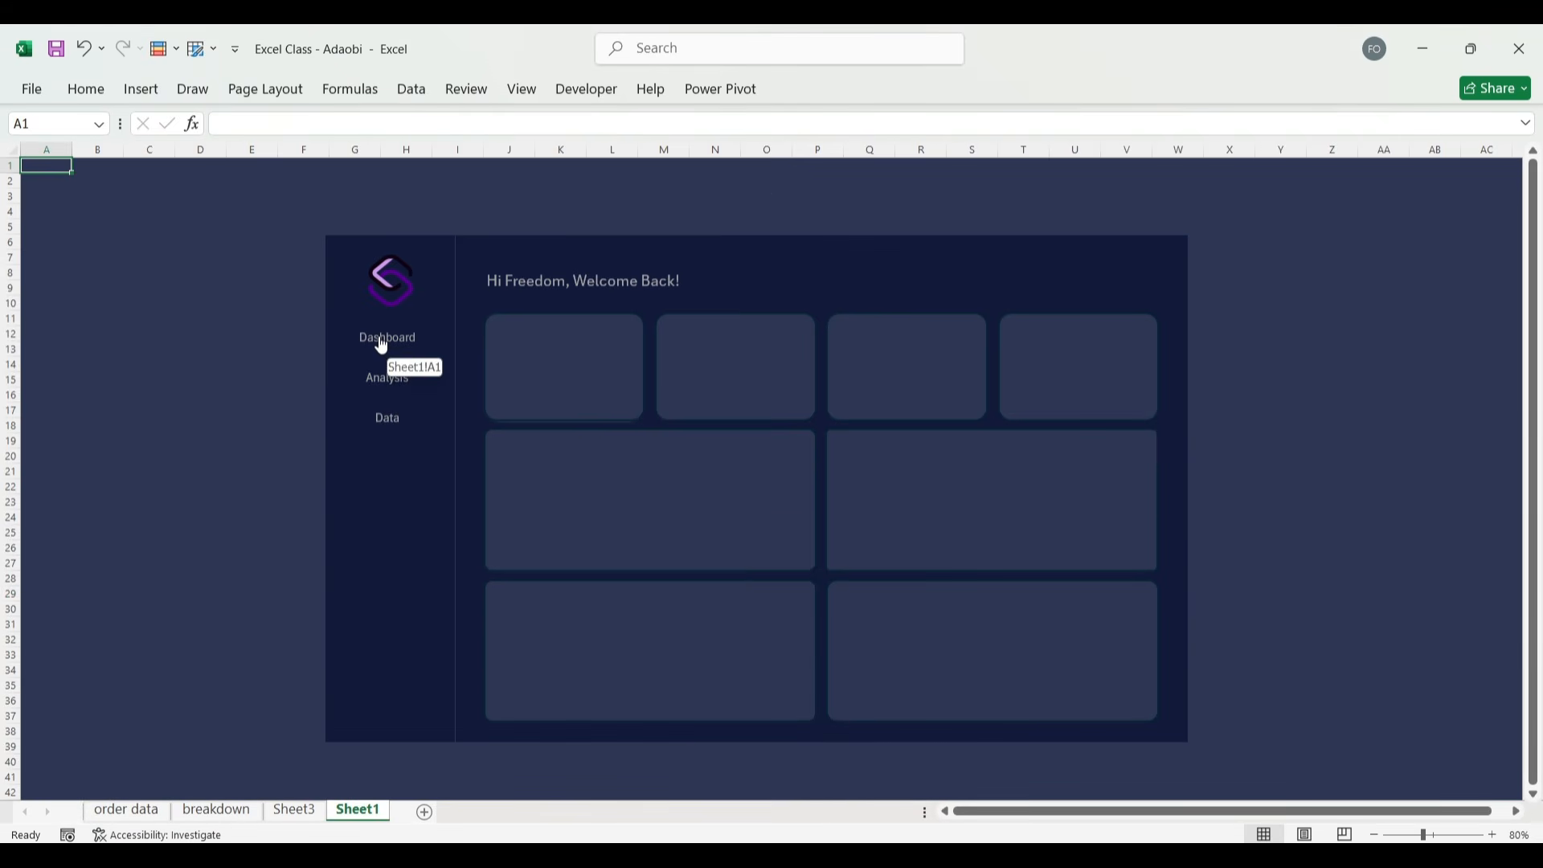
Test the Analysis and Data links in the sidebar, returning to Sheet1 between them.
left_click(388, 385)
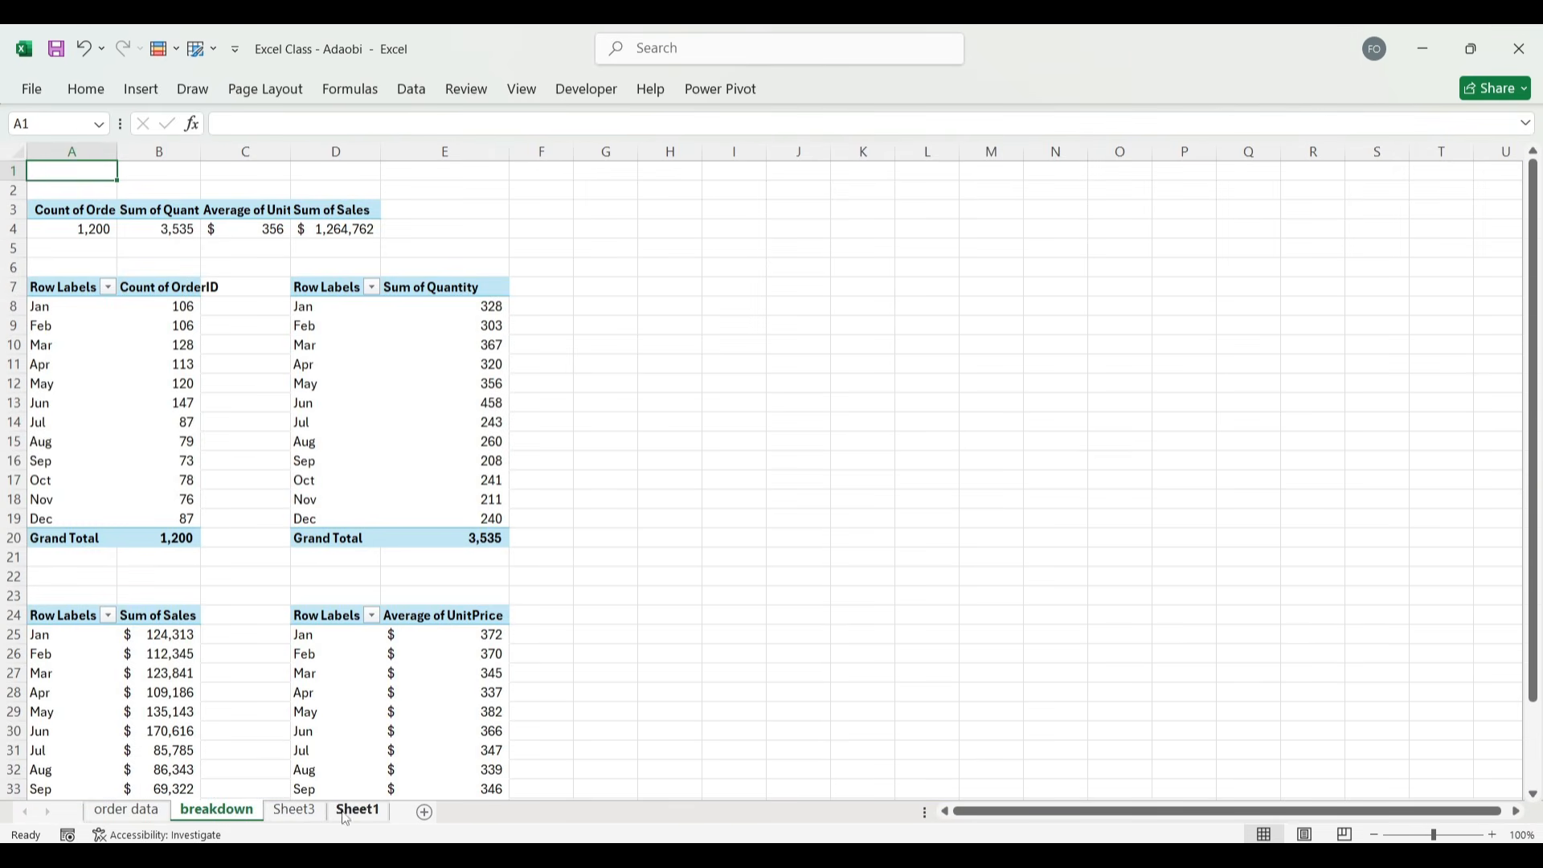
left_click(366, 812)
left_click(388, 419)
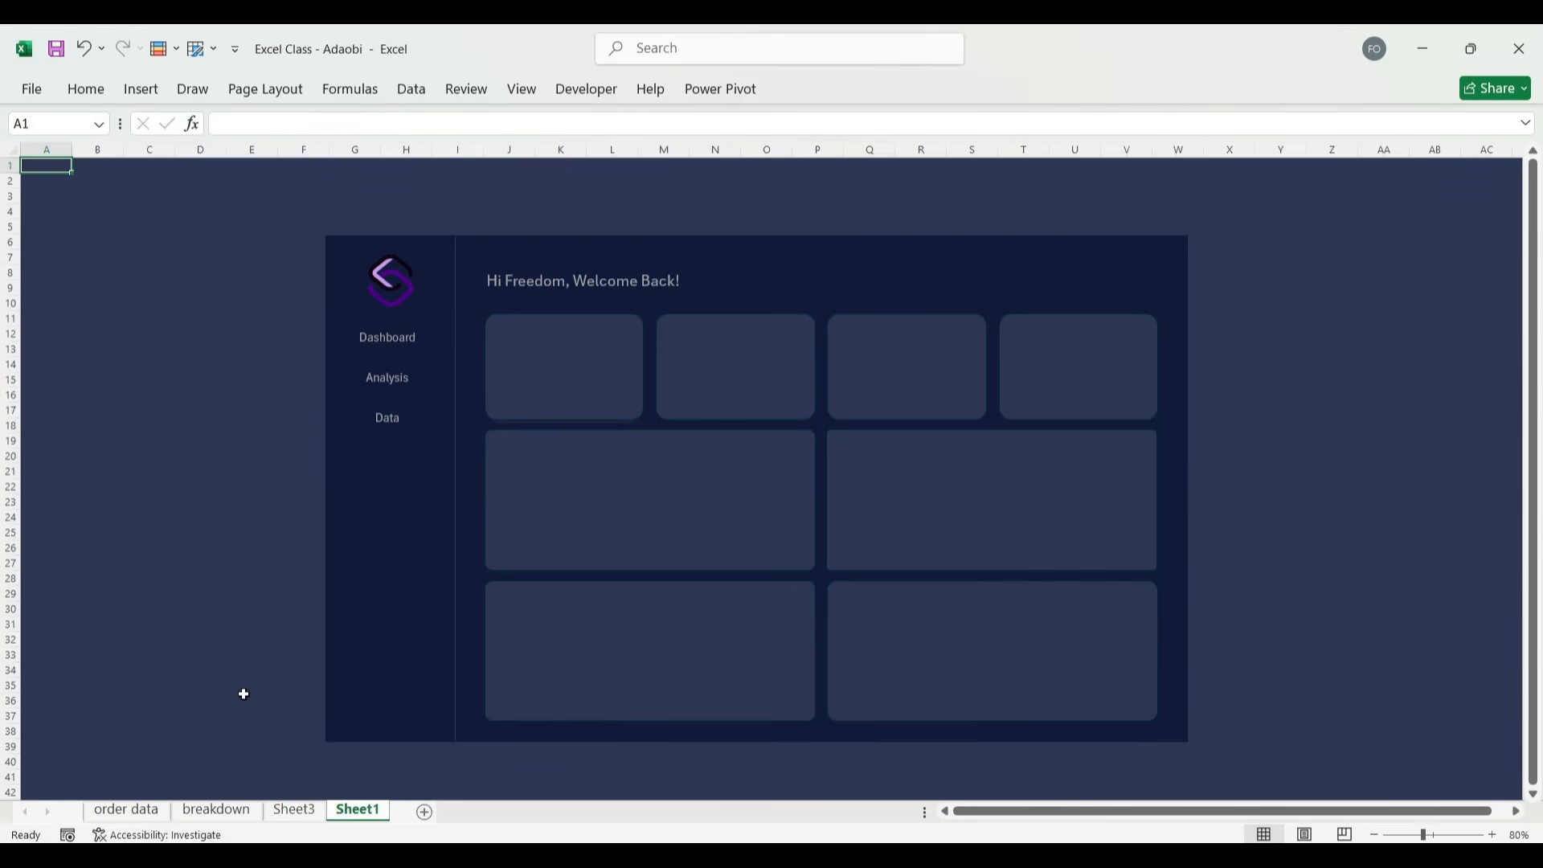
Look through the order data, breakdown and Sheet3 sheets and return to the wireframe on Sheet1.
left_click(137, 813)
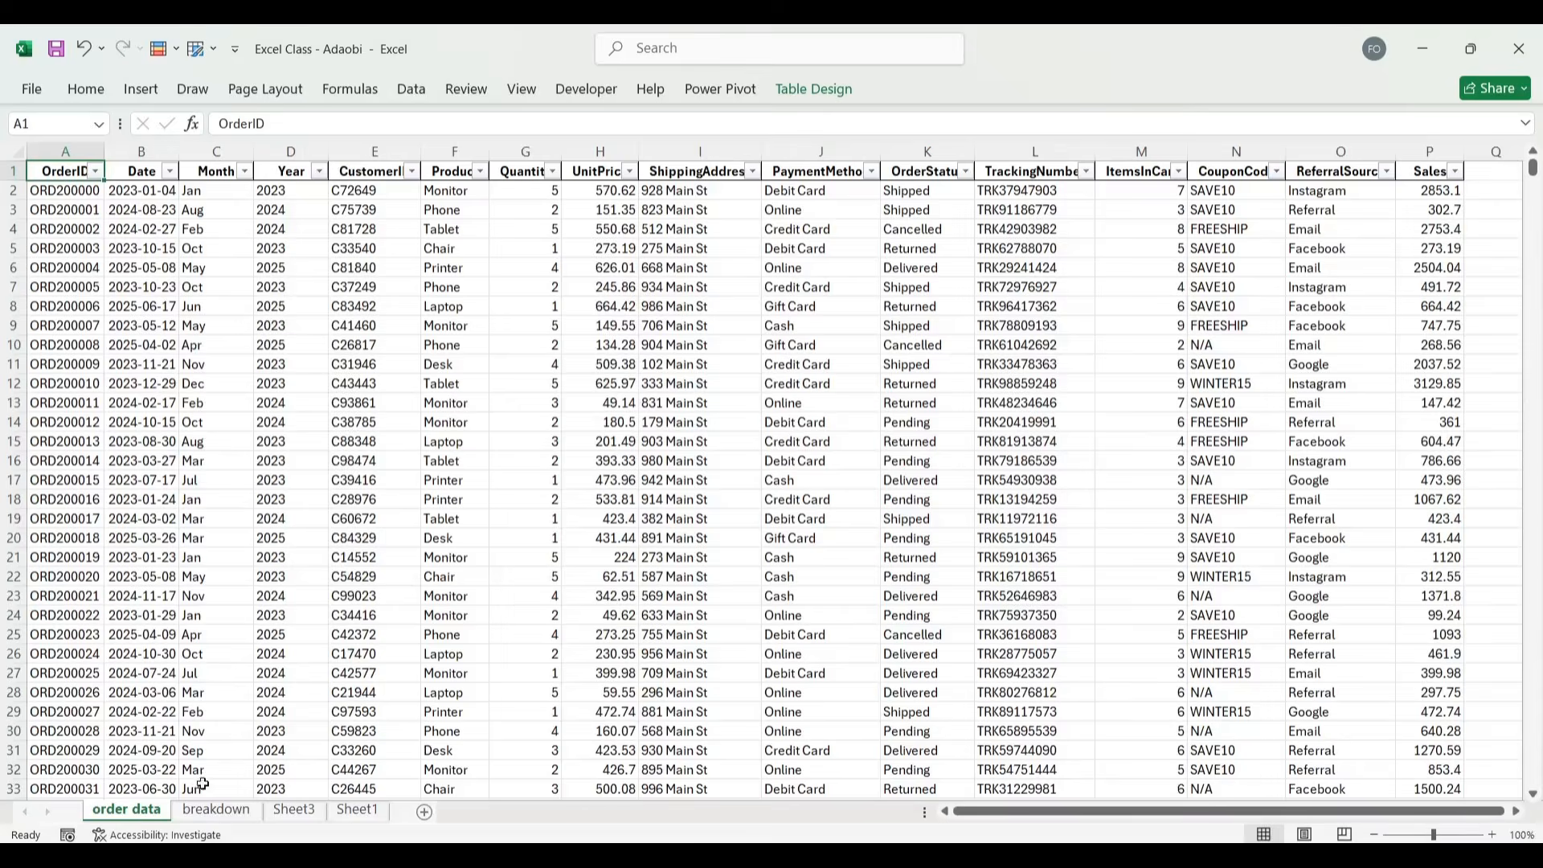
left_click(261, 810)
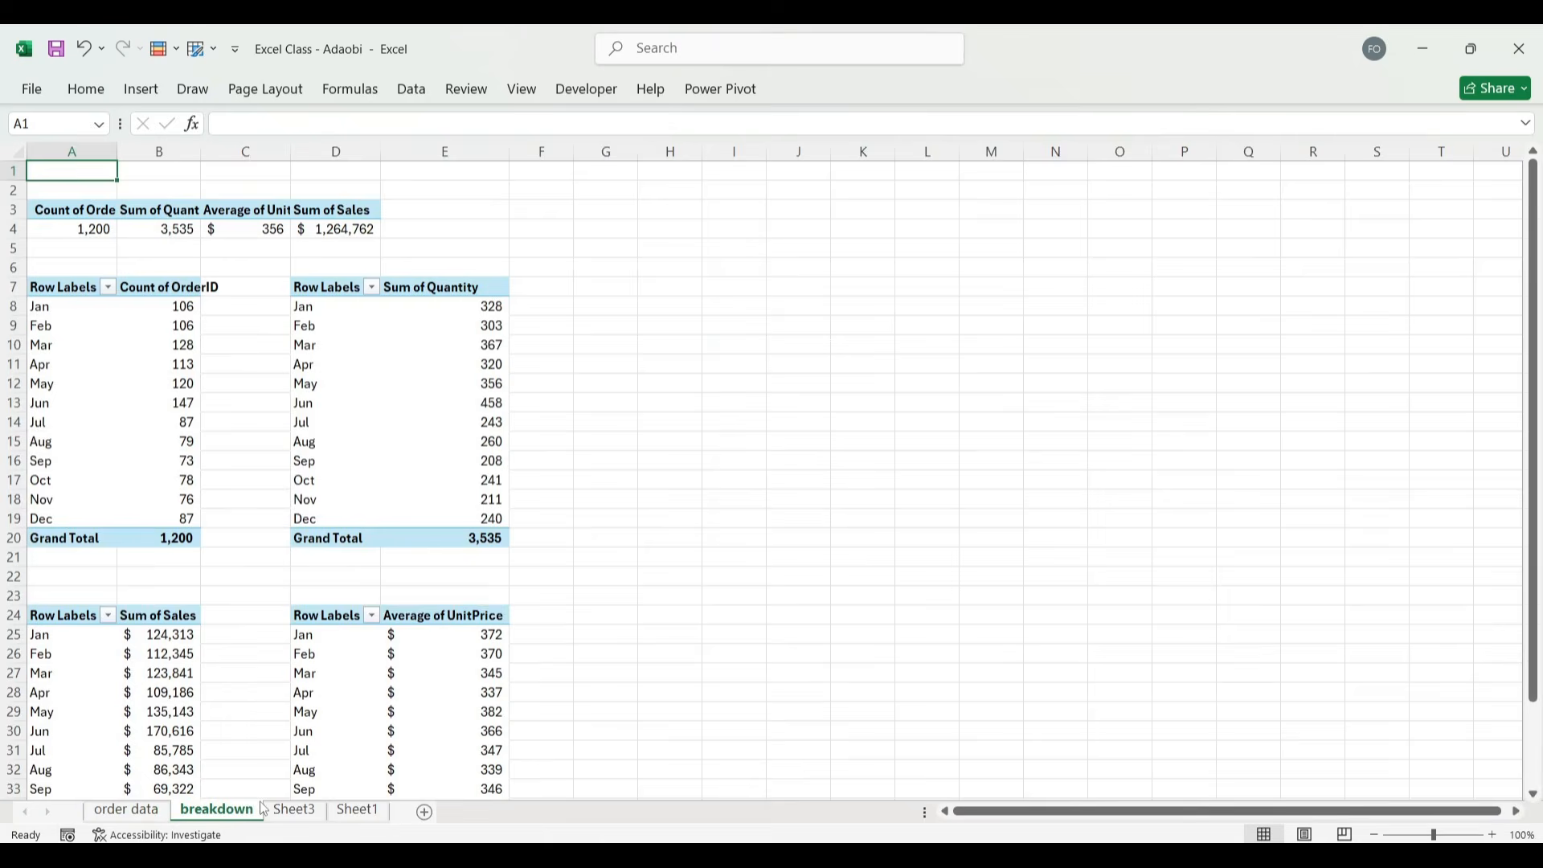
left_click(97, 230)
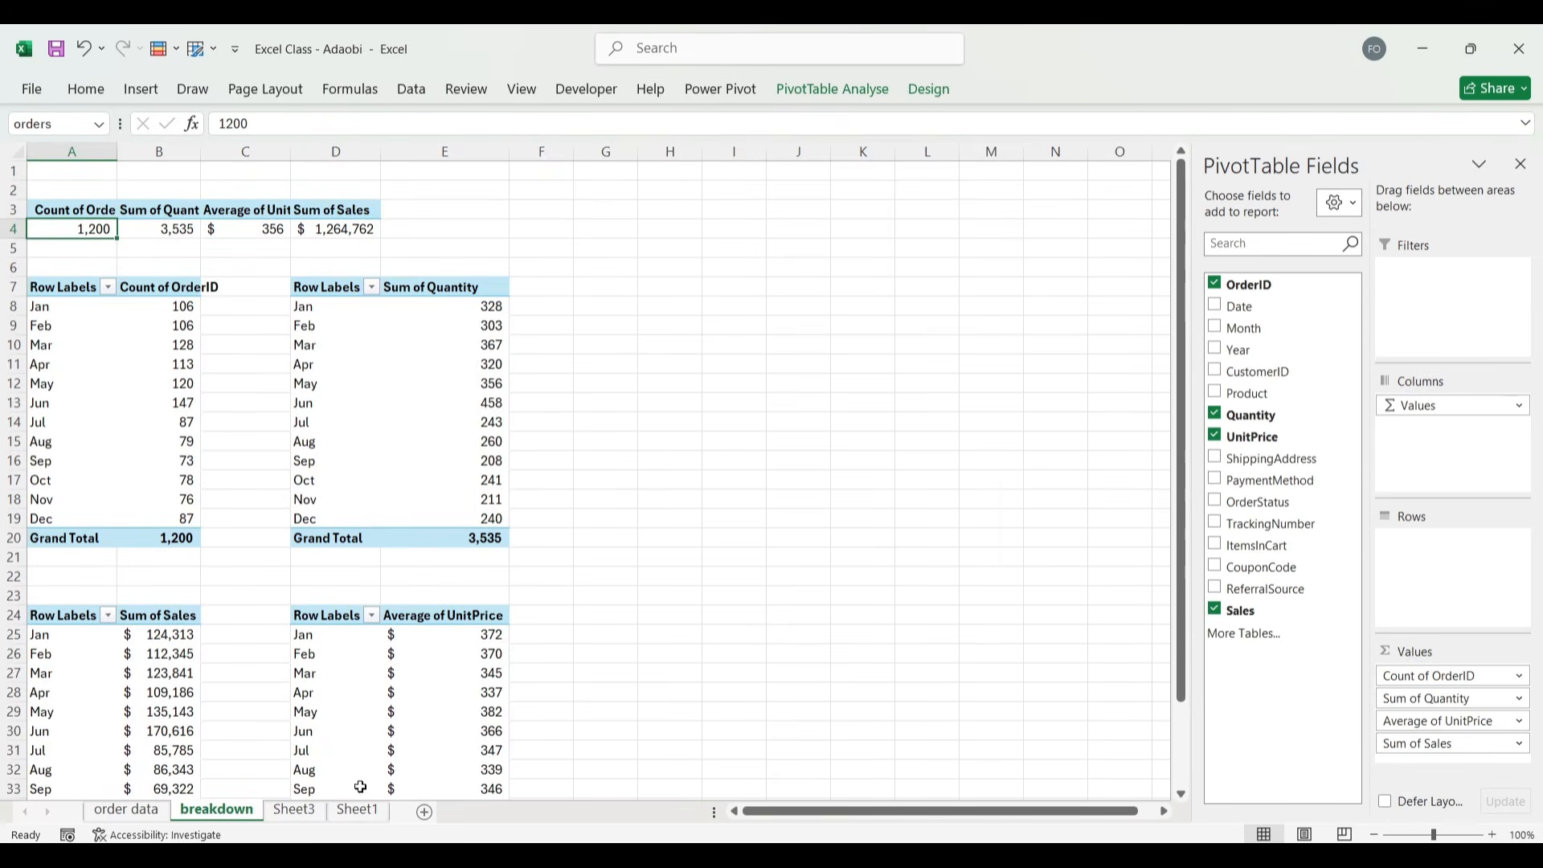
left_click(294, 810)
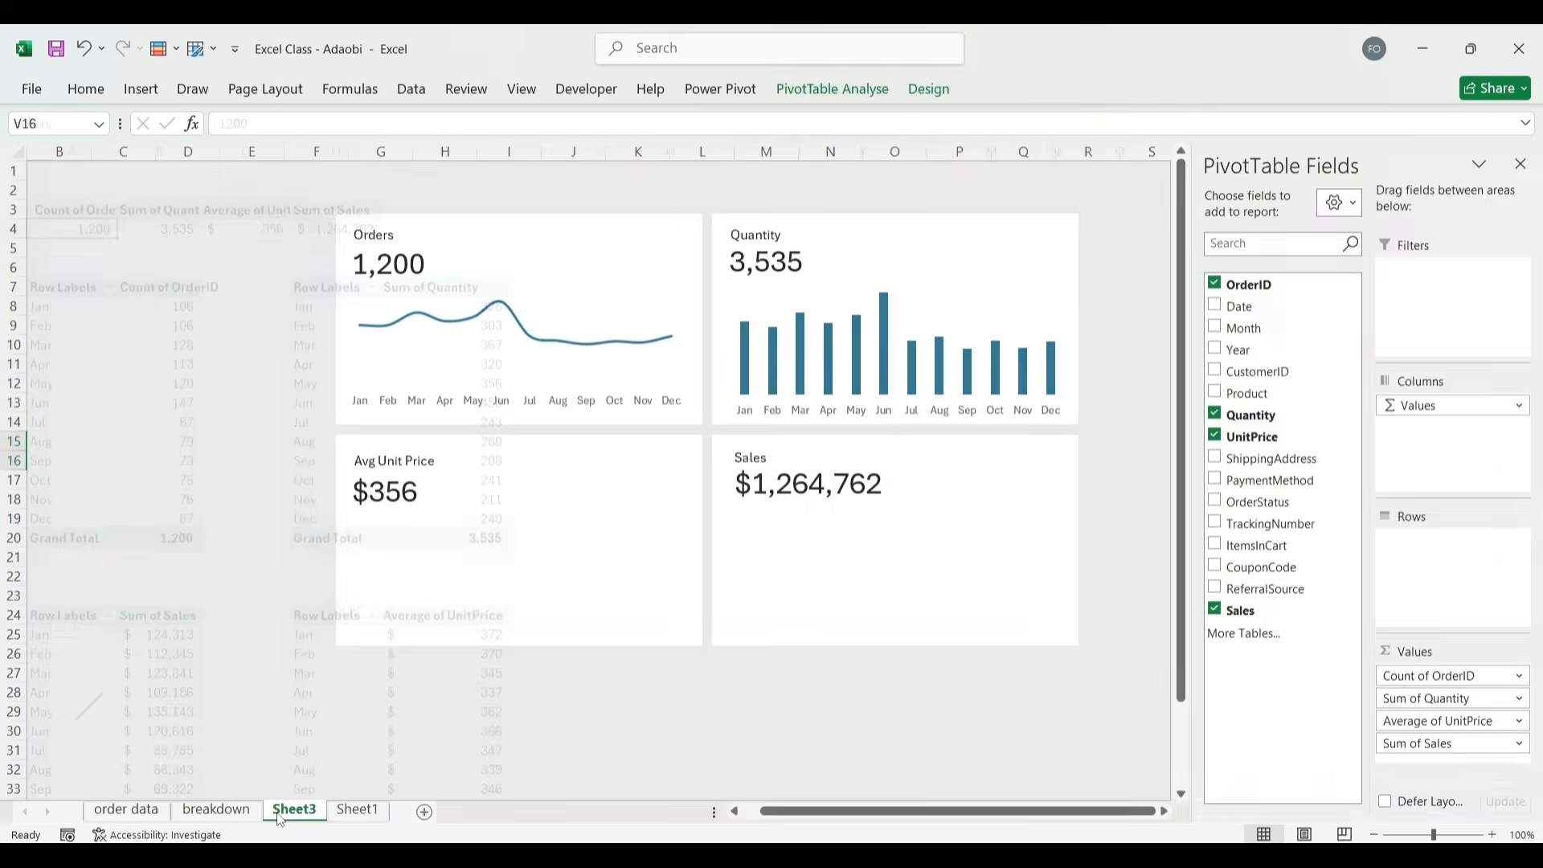
left_click(358, 811)
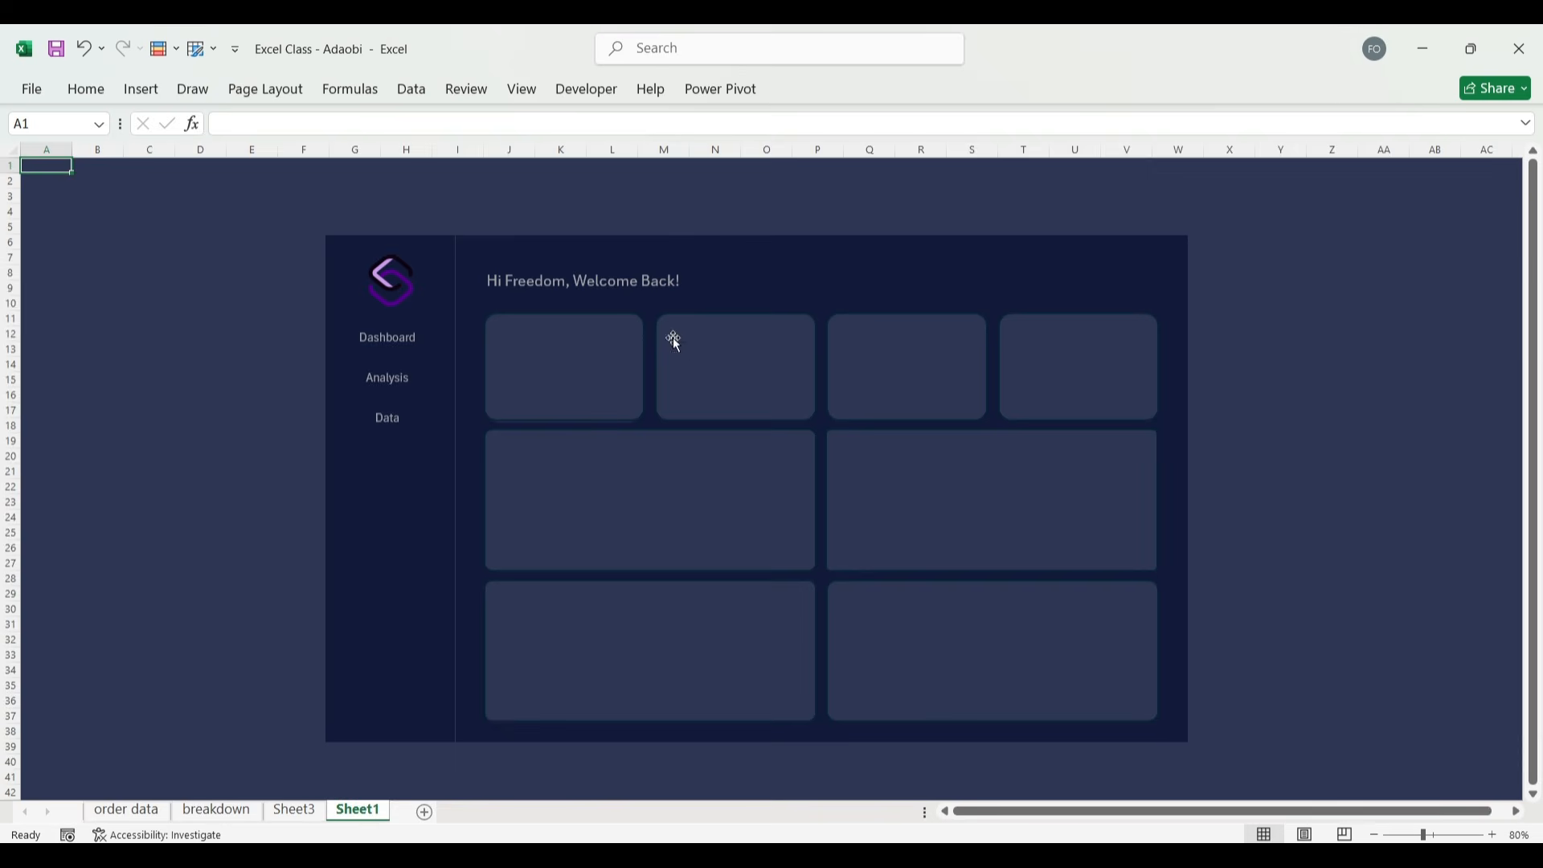
Insert a column PivotChart from the monthly Sum of Quantity pivot table on the breakdown sheet.
left_click(216, 810)
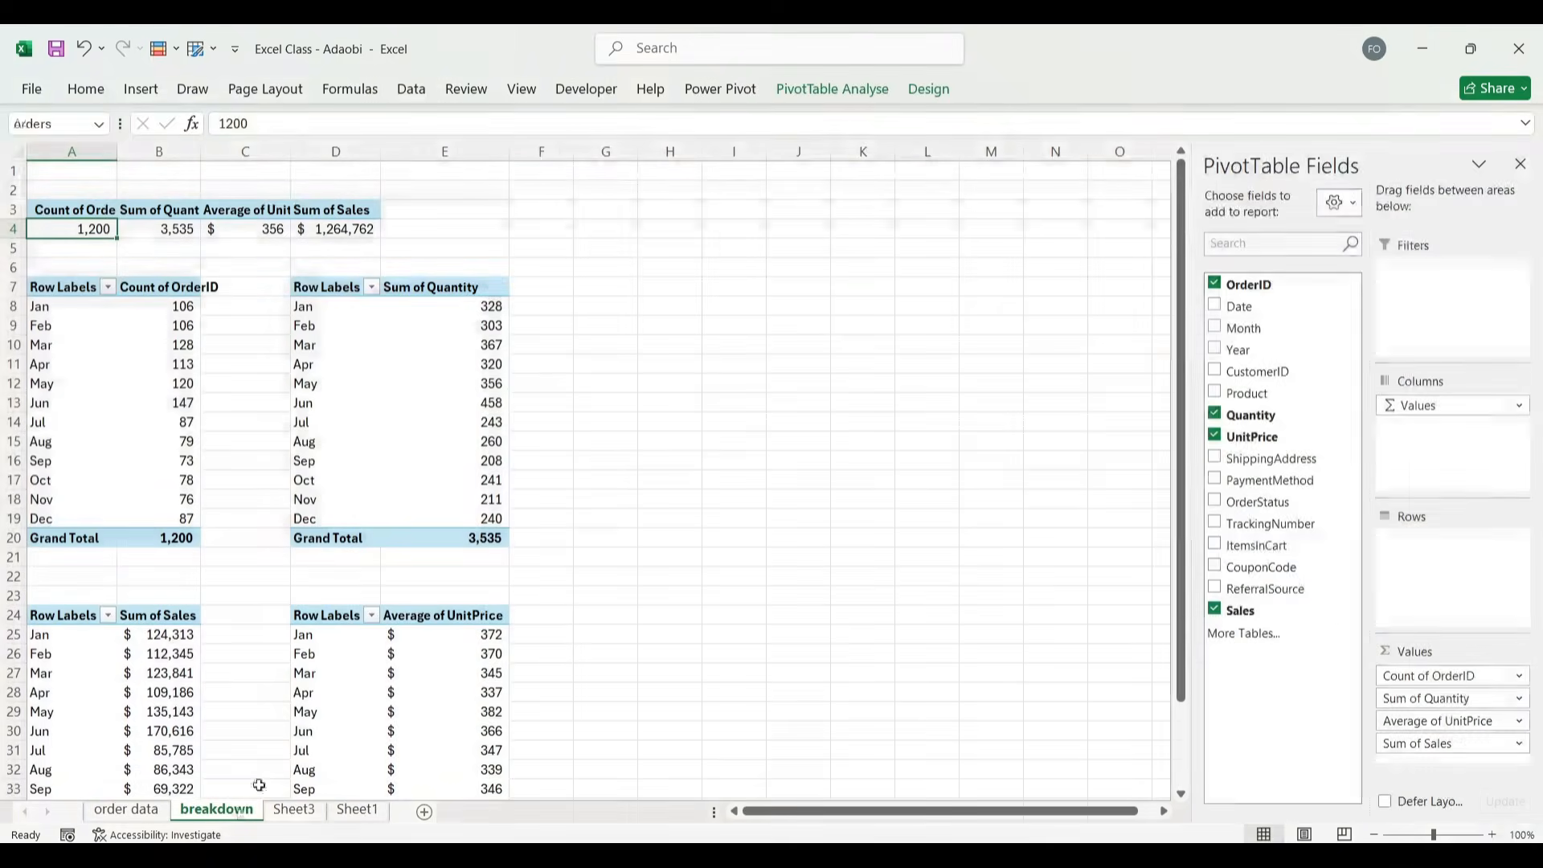
left_click(426, 401)
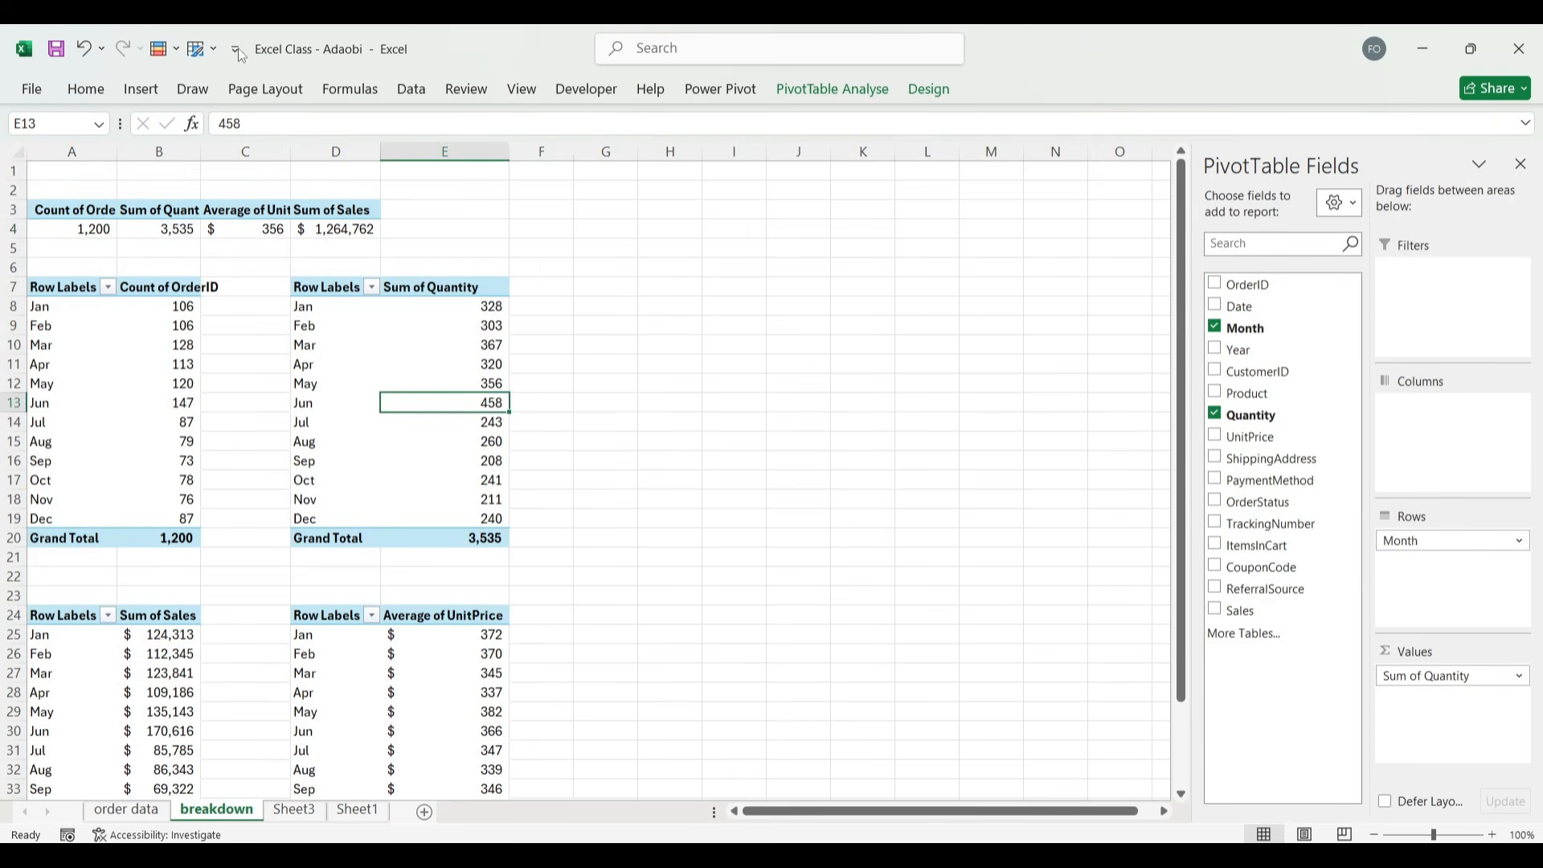
left_click(107, 88)
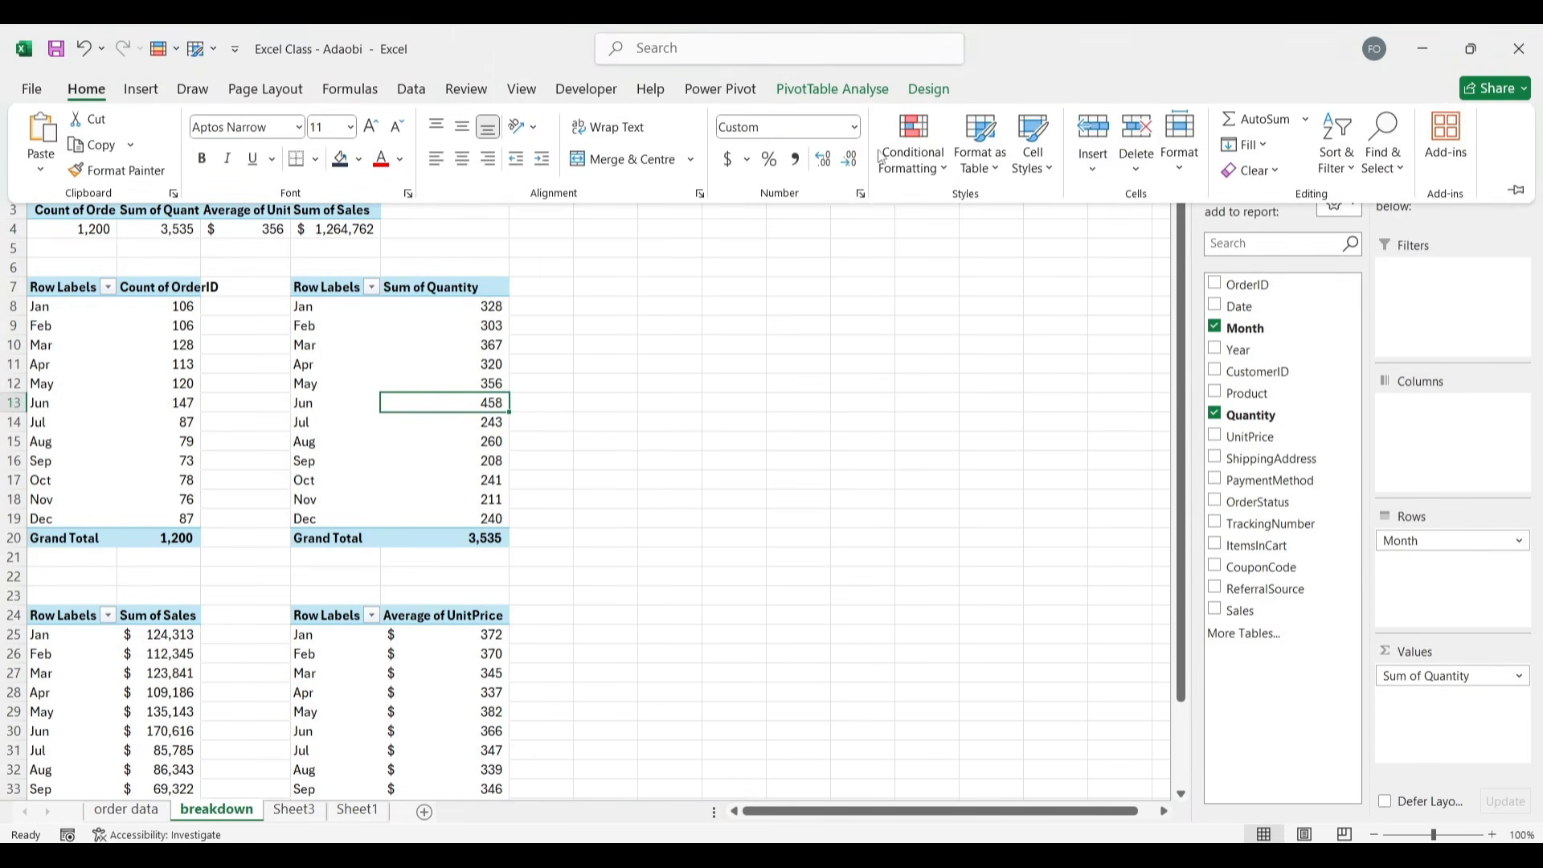
left_click(141, 89)
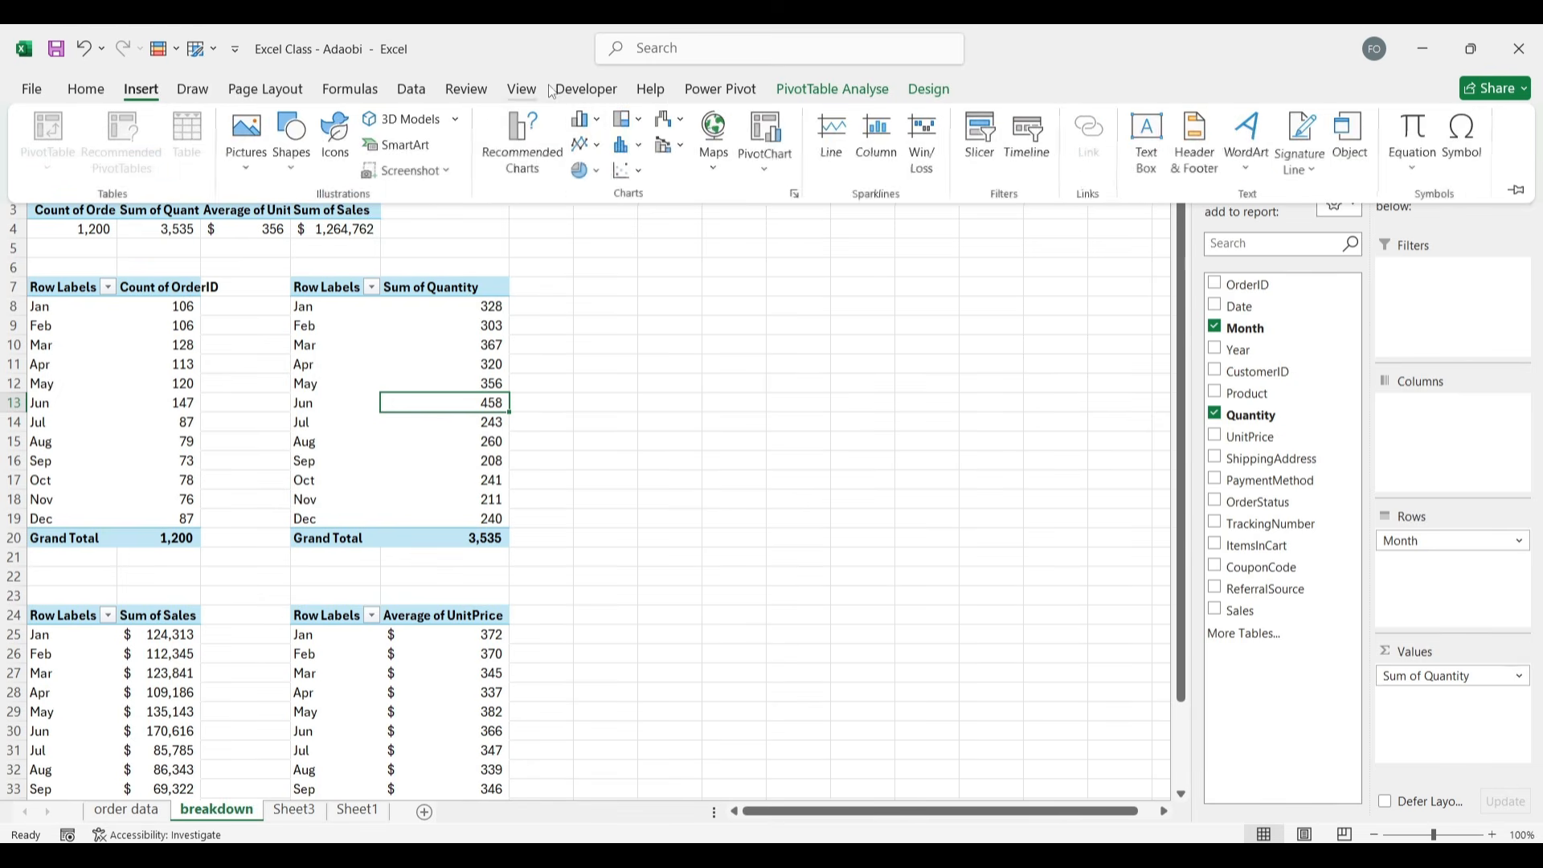
left_click(521, 149)
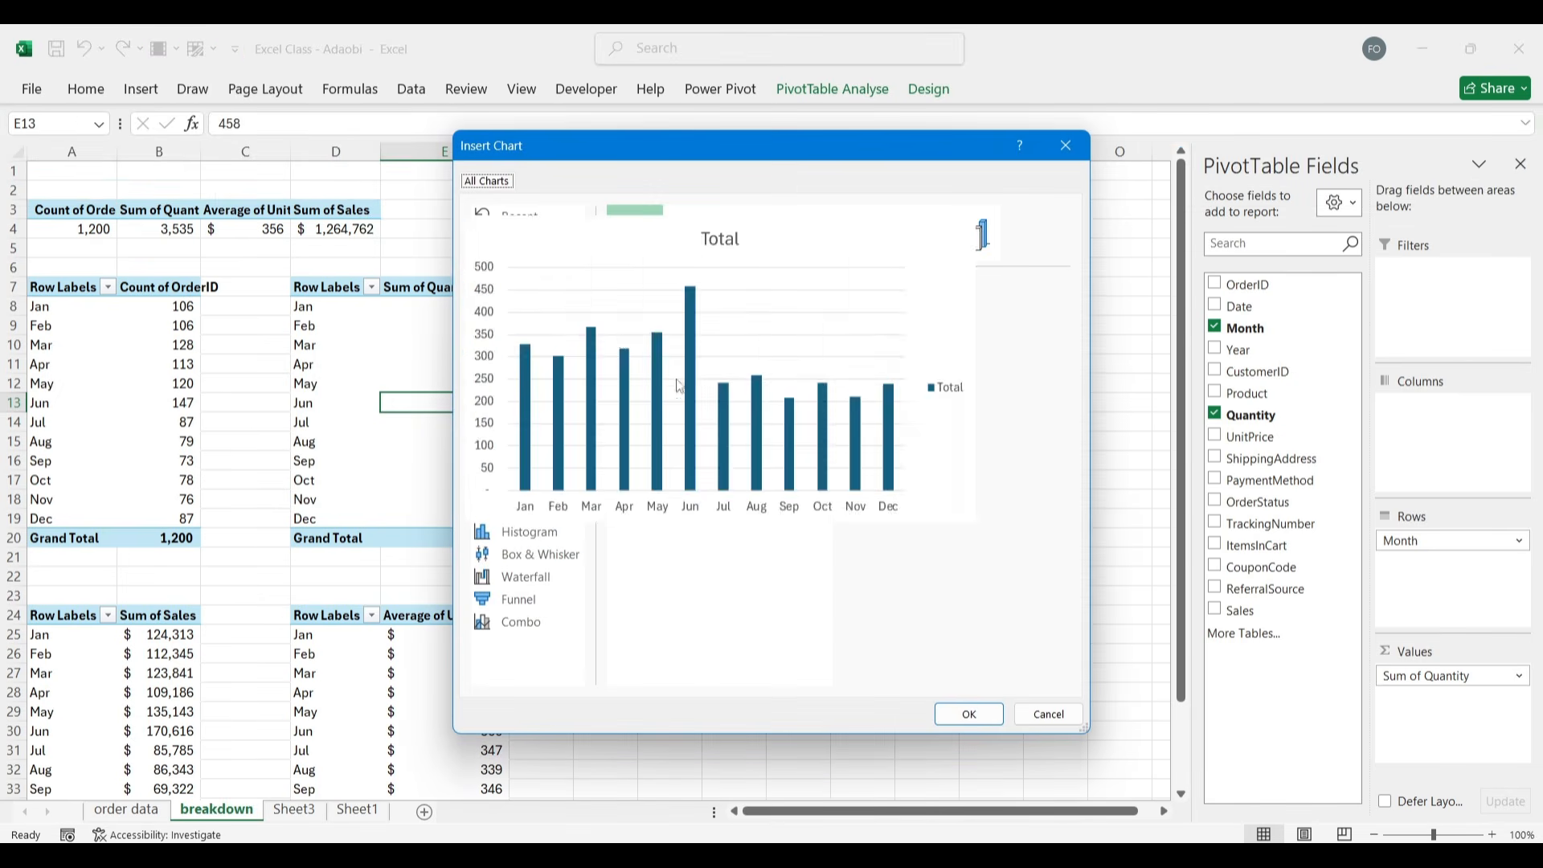
left_click(971, 713)
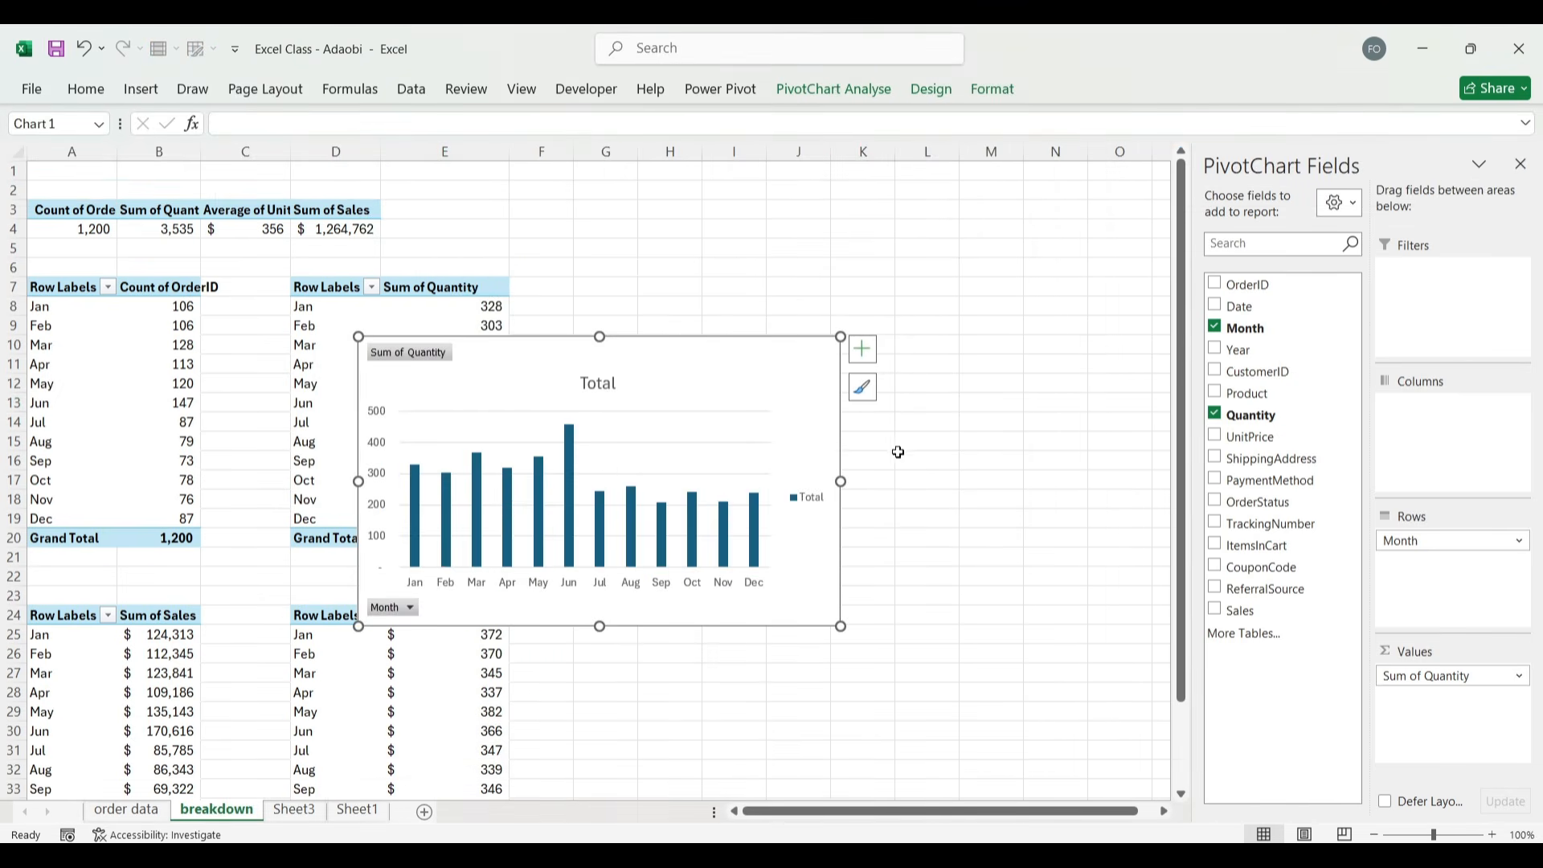
Keep the ribbon expanded and remove the chart title, gridlines and legend from the quantity chart.
left_click(981, 87)
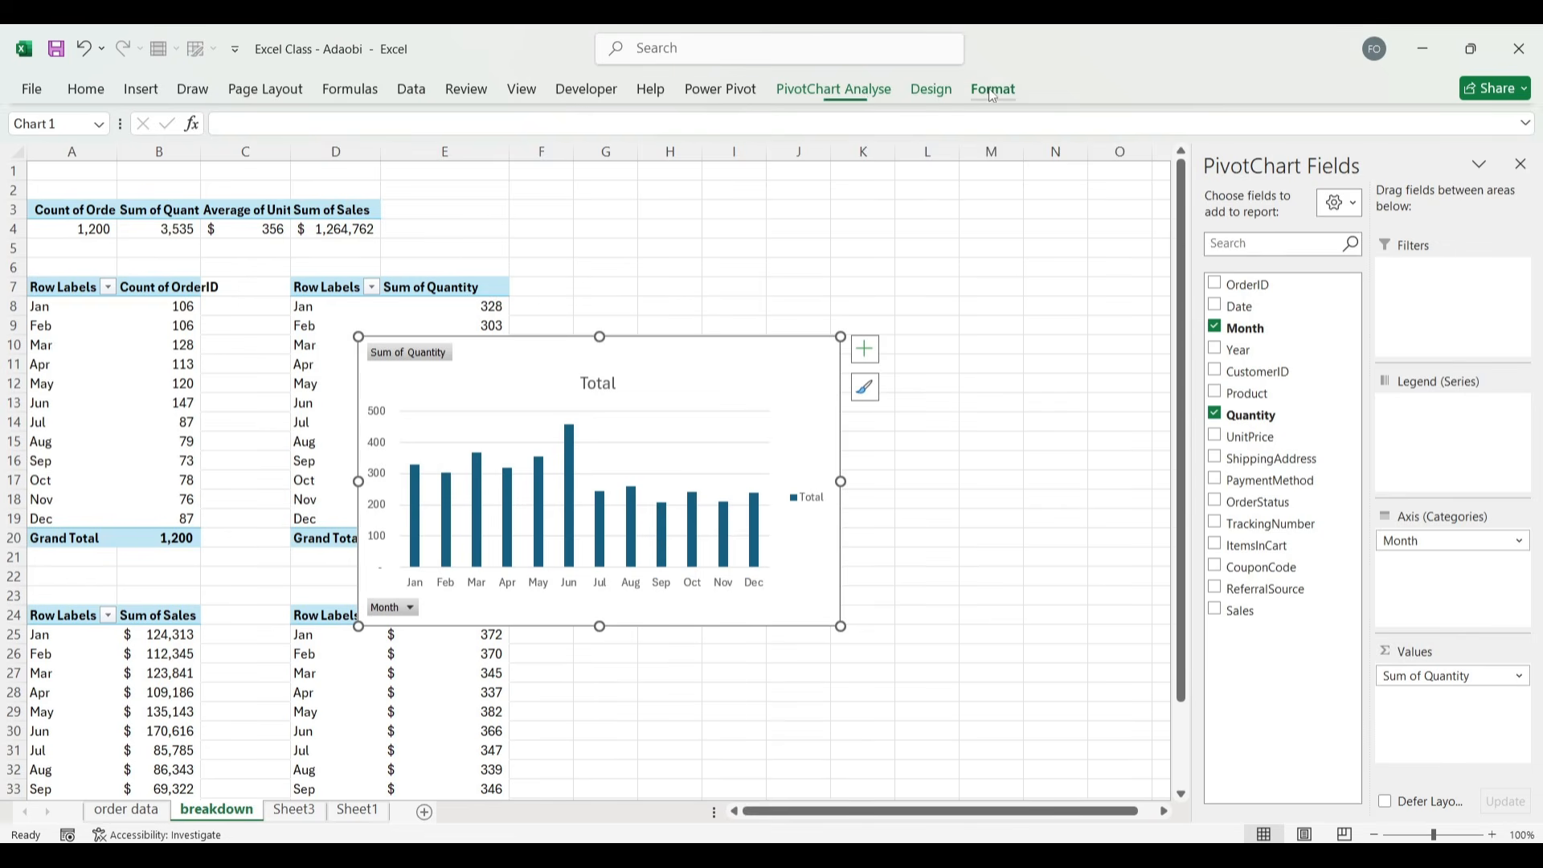
left_click(1524, 192)
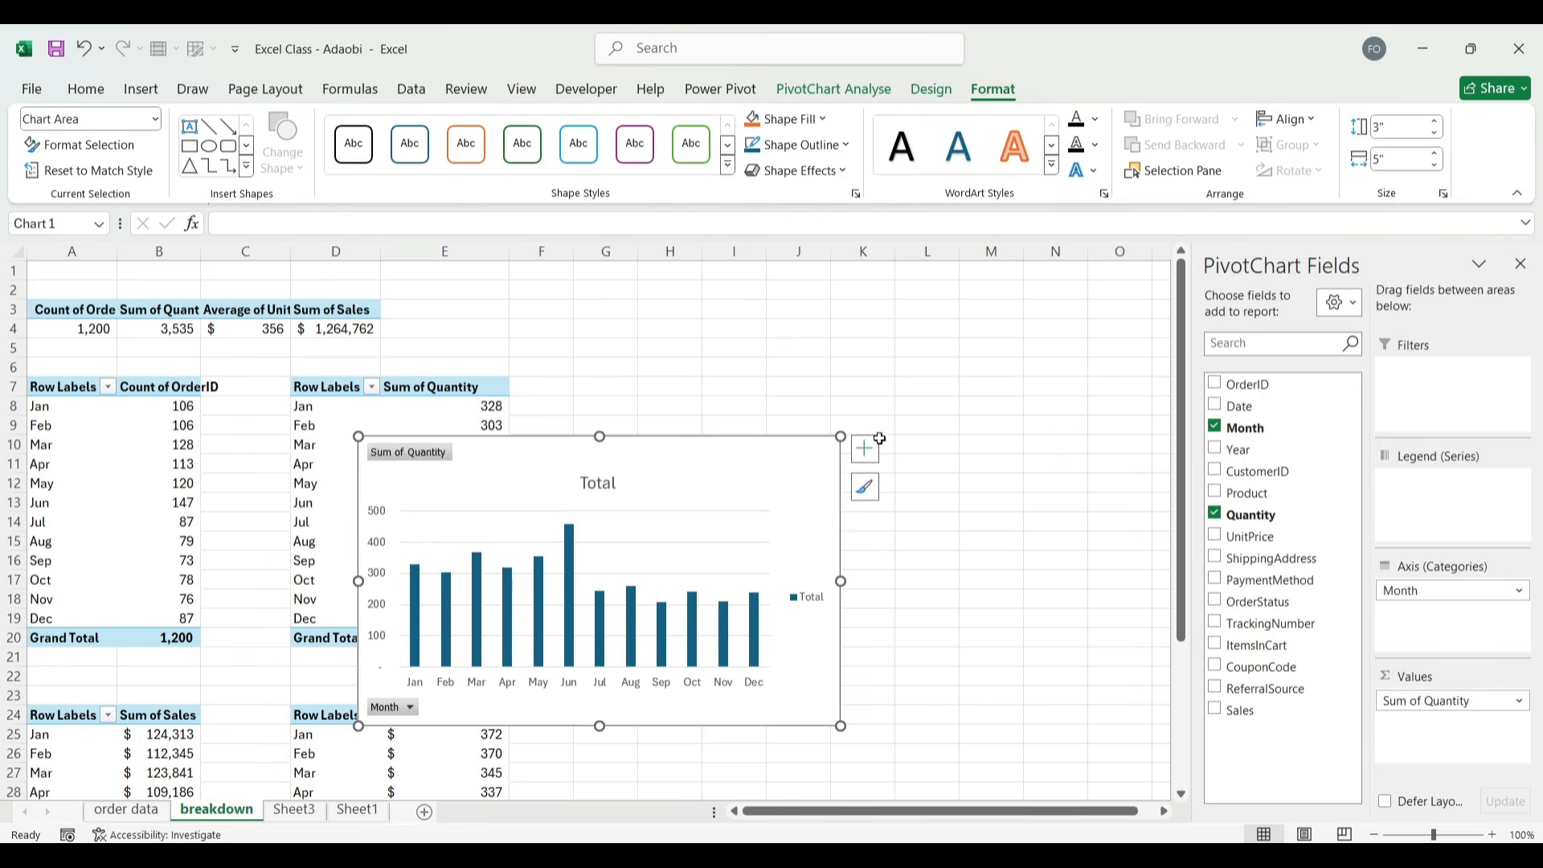
left_click(868, 448)
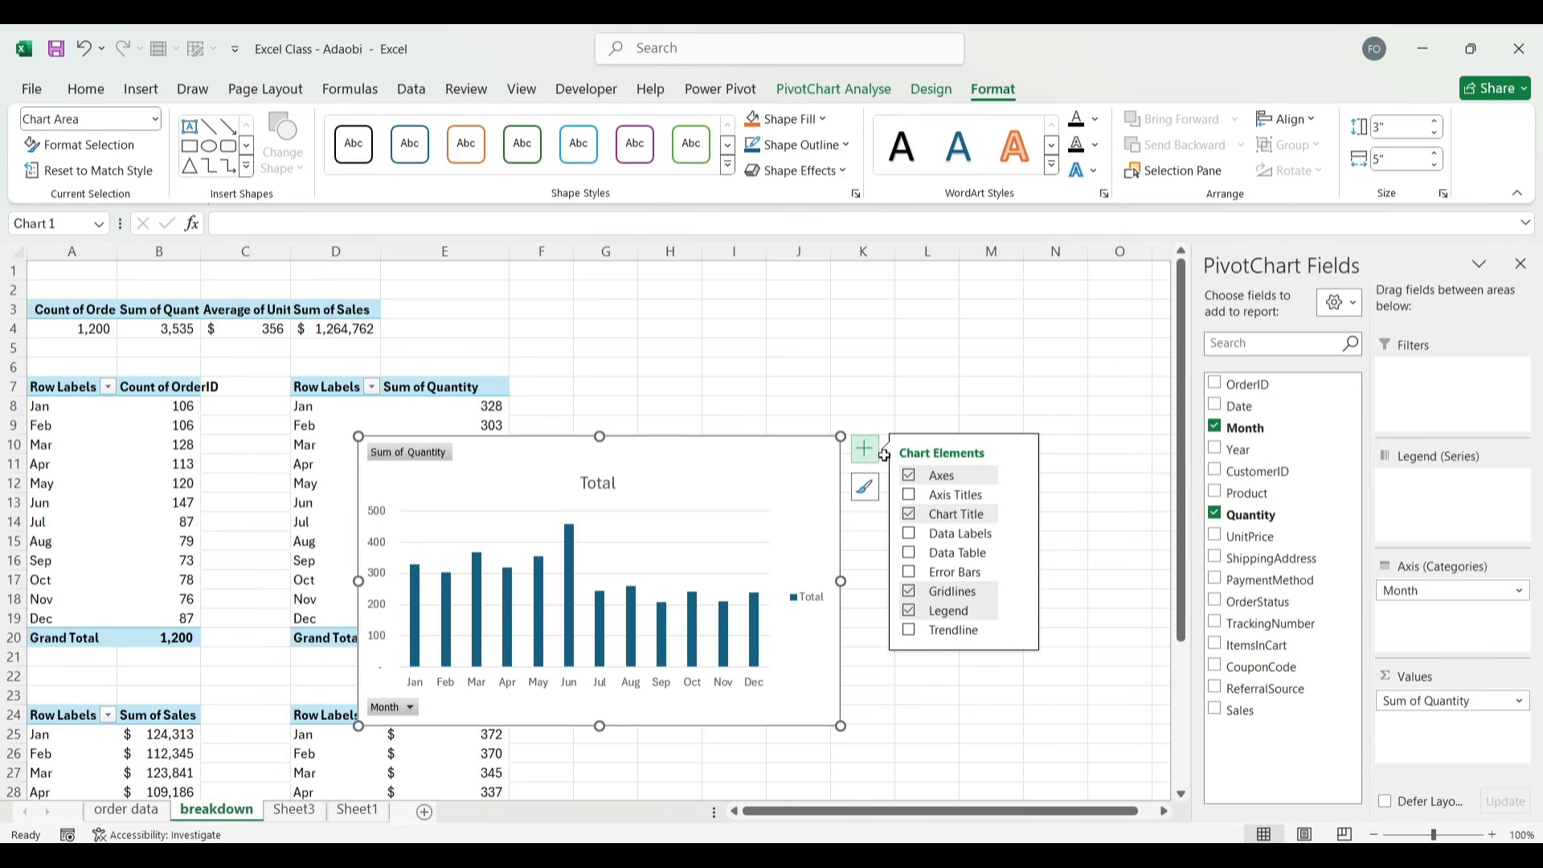
left_click(908, 514)
left_click(909, 591)
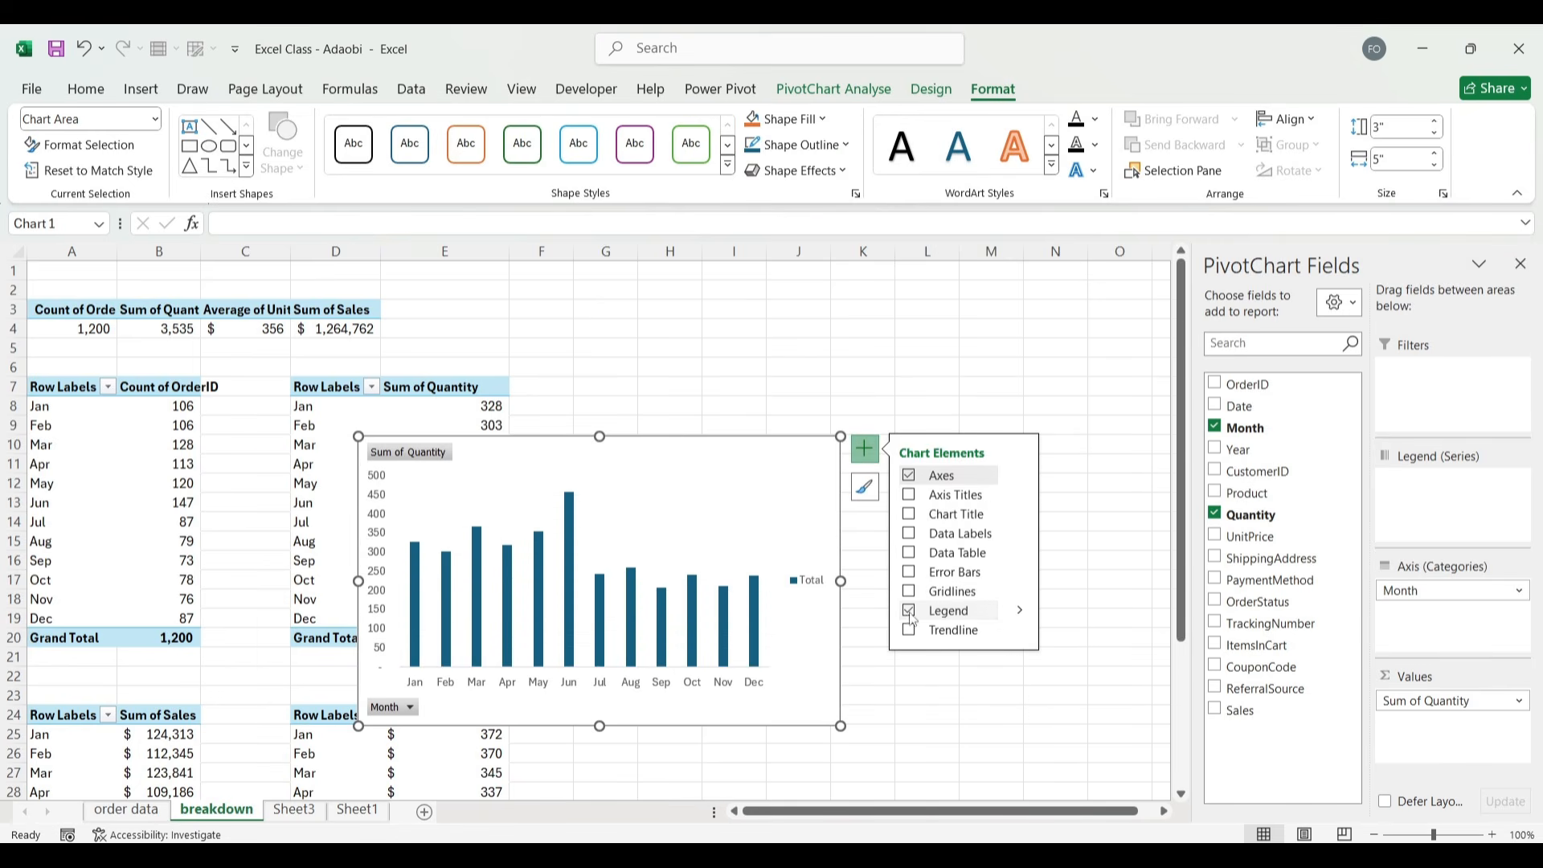
left_click(910, 613)
Hide all field buttons on the quantity chart and reduce its height by lowering its upper edge to about row 12.
left_click(887, 87)
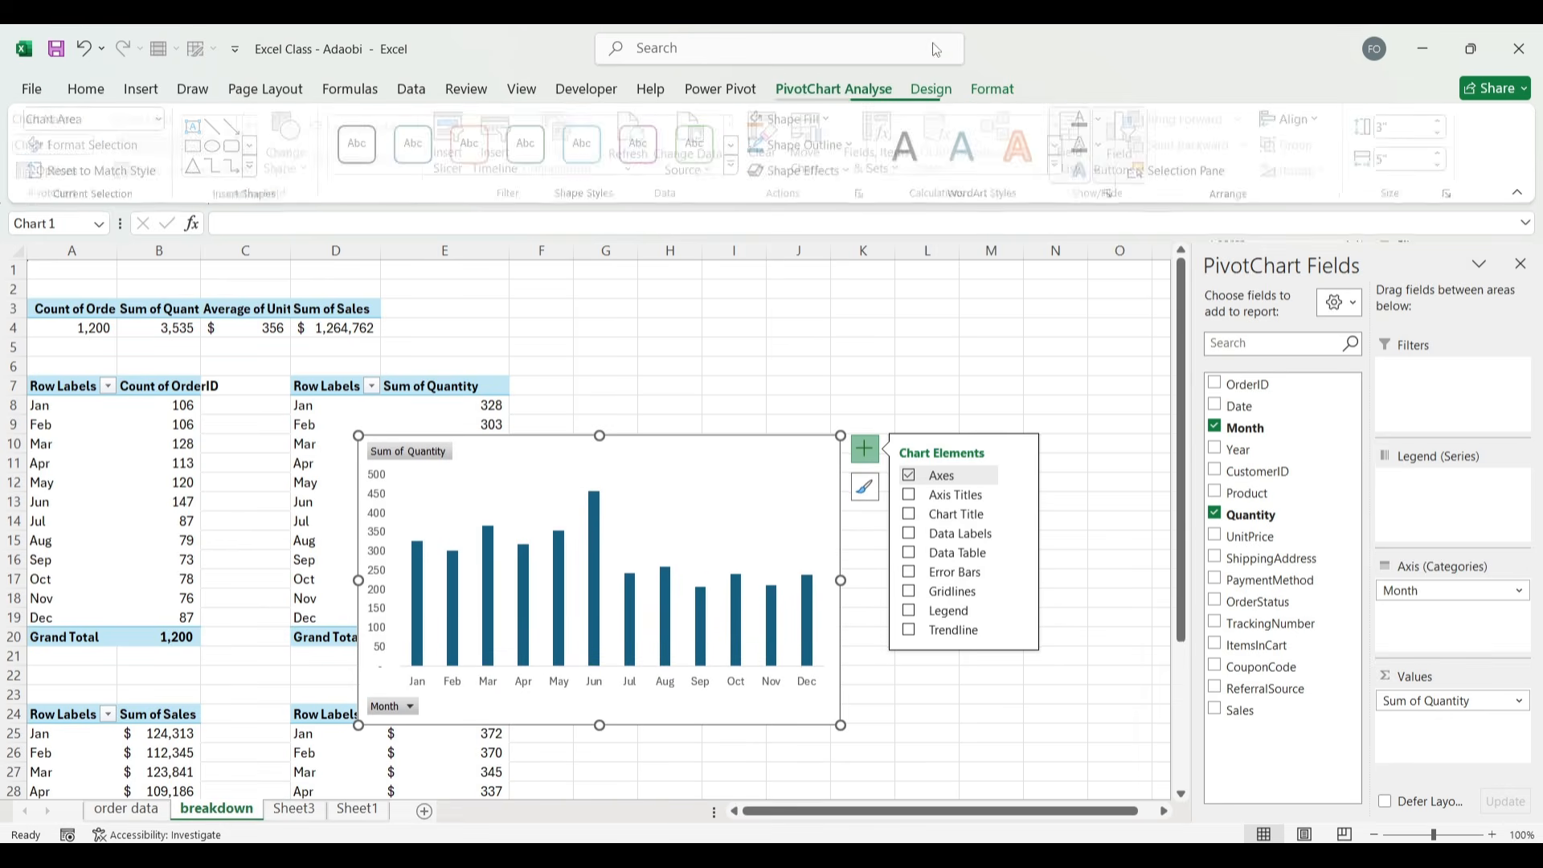
left_click(1127, 133)
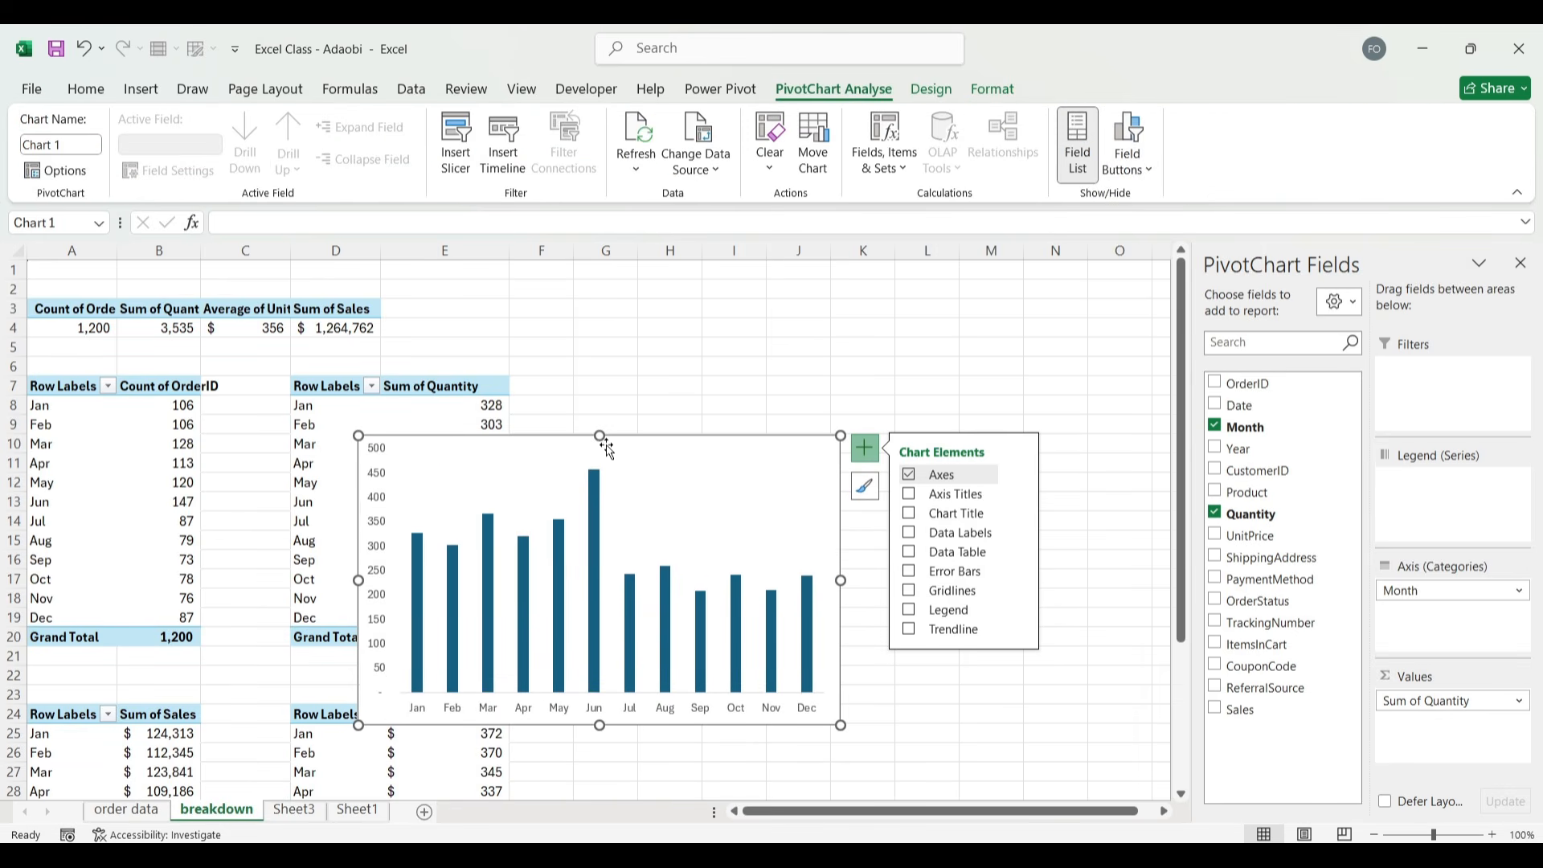
left_click_drag(600, 439, 600, 487)
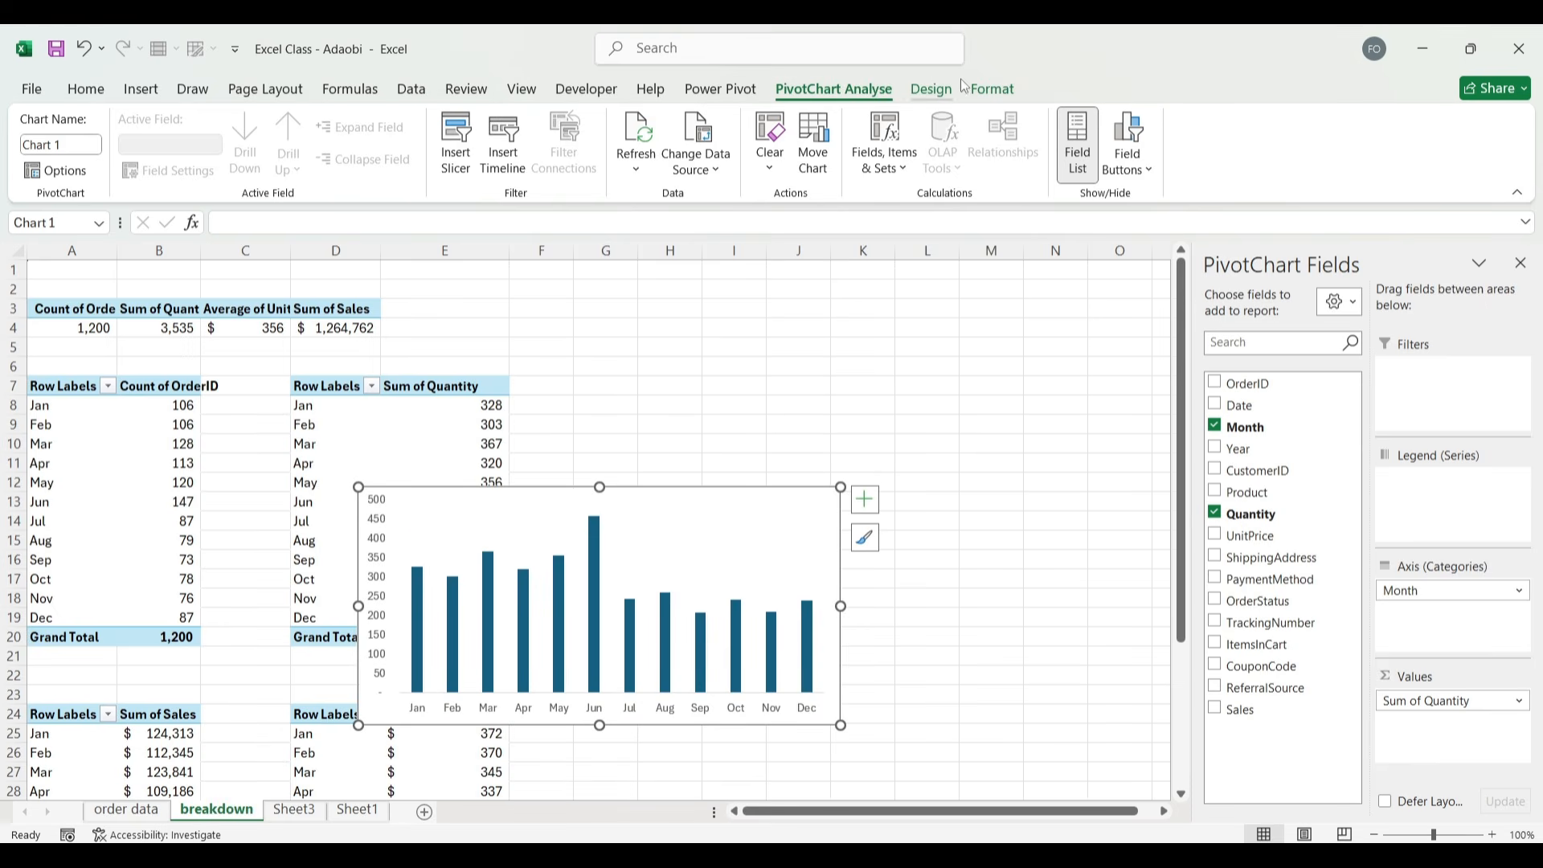
Format the quantity chart's area with no fill and no border line.
left_click(992, 91)
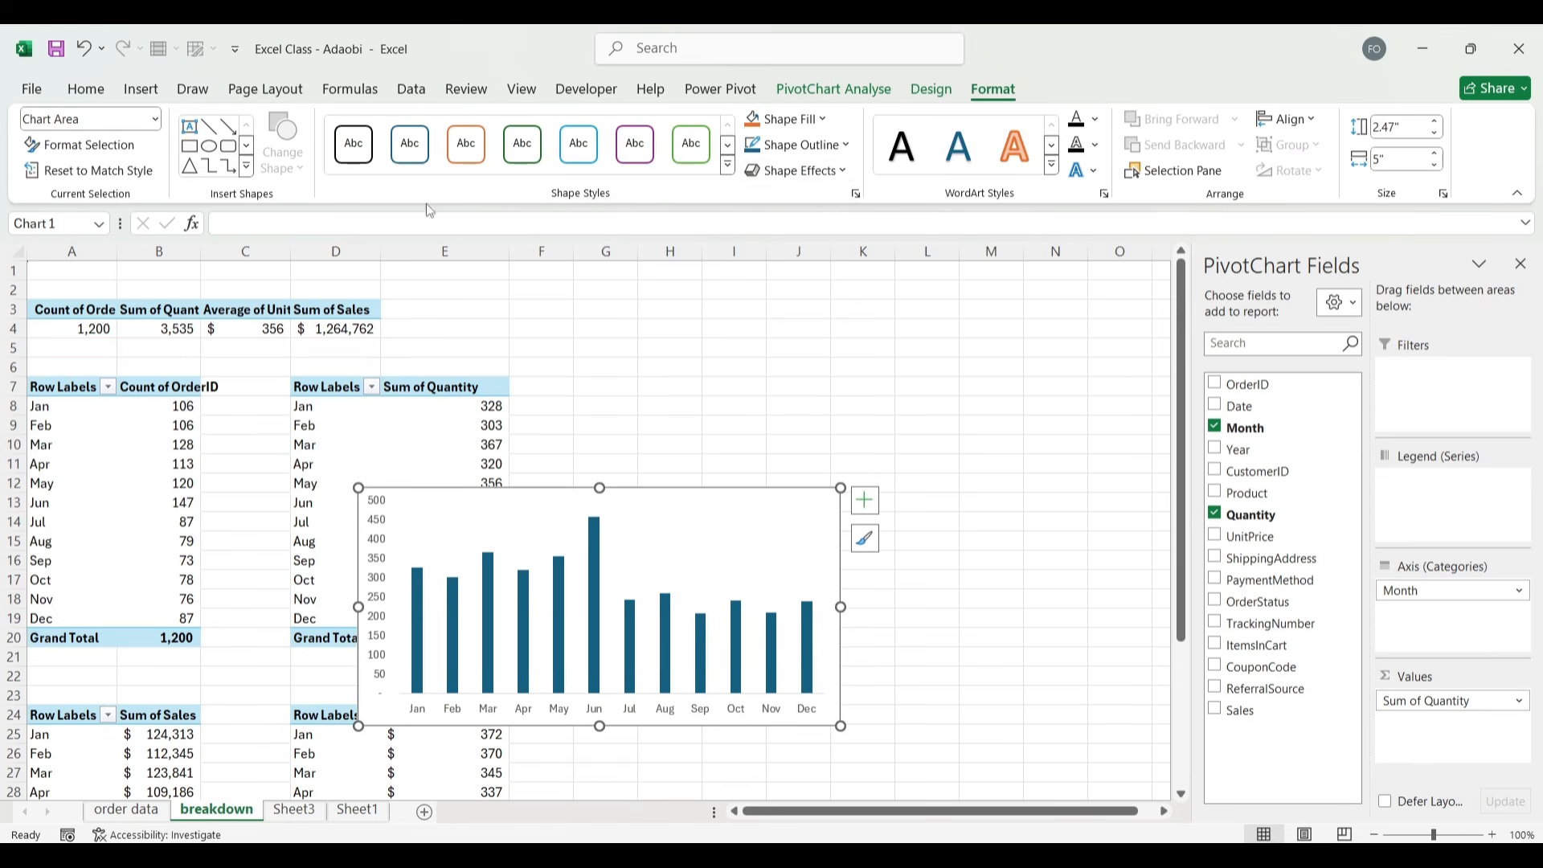
left_click(856, 193)
left_click(1344, 384)
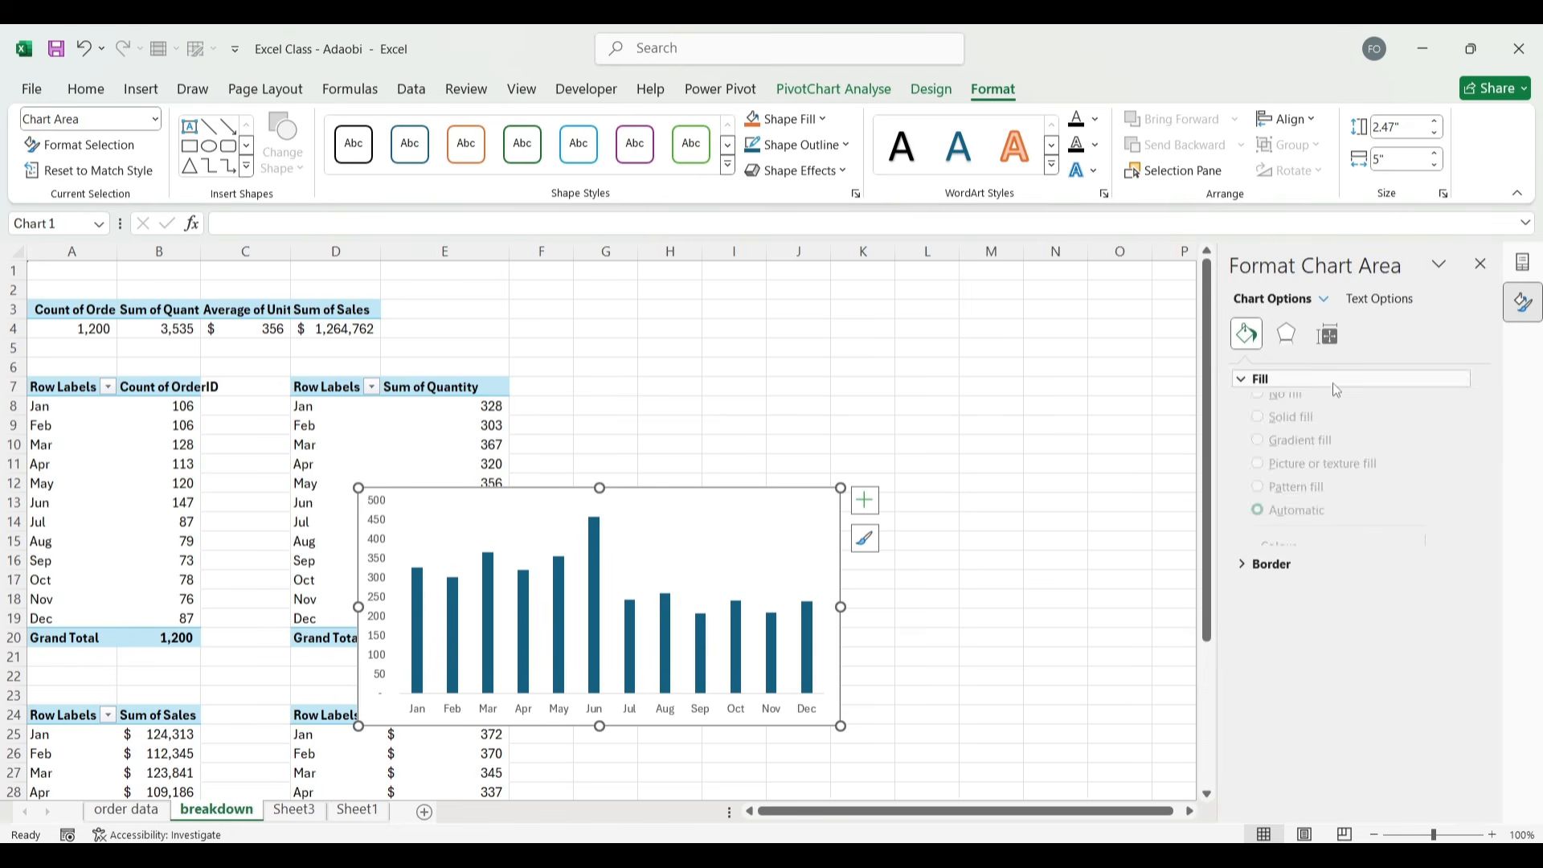
left_click(1265, 599)
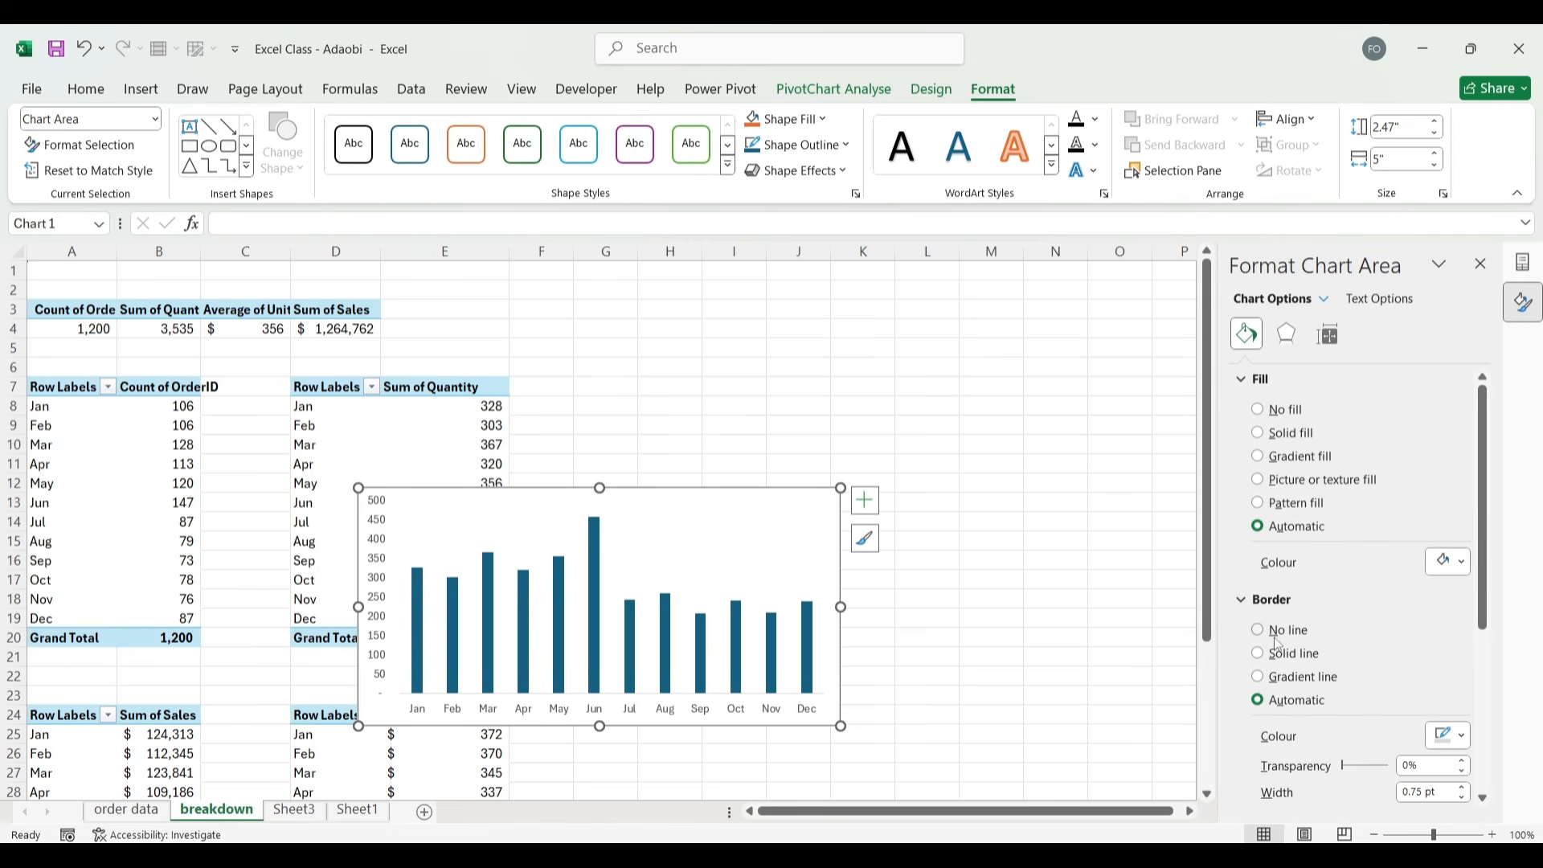
left_click(1281, 411)
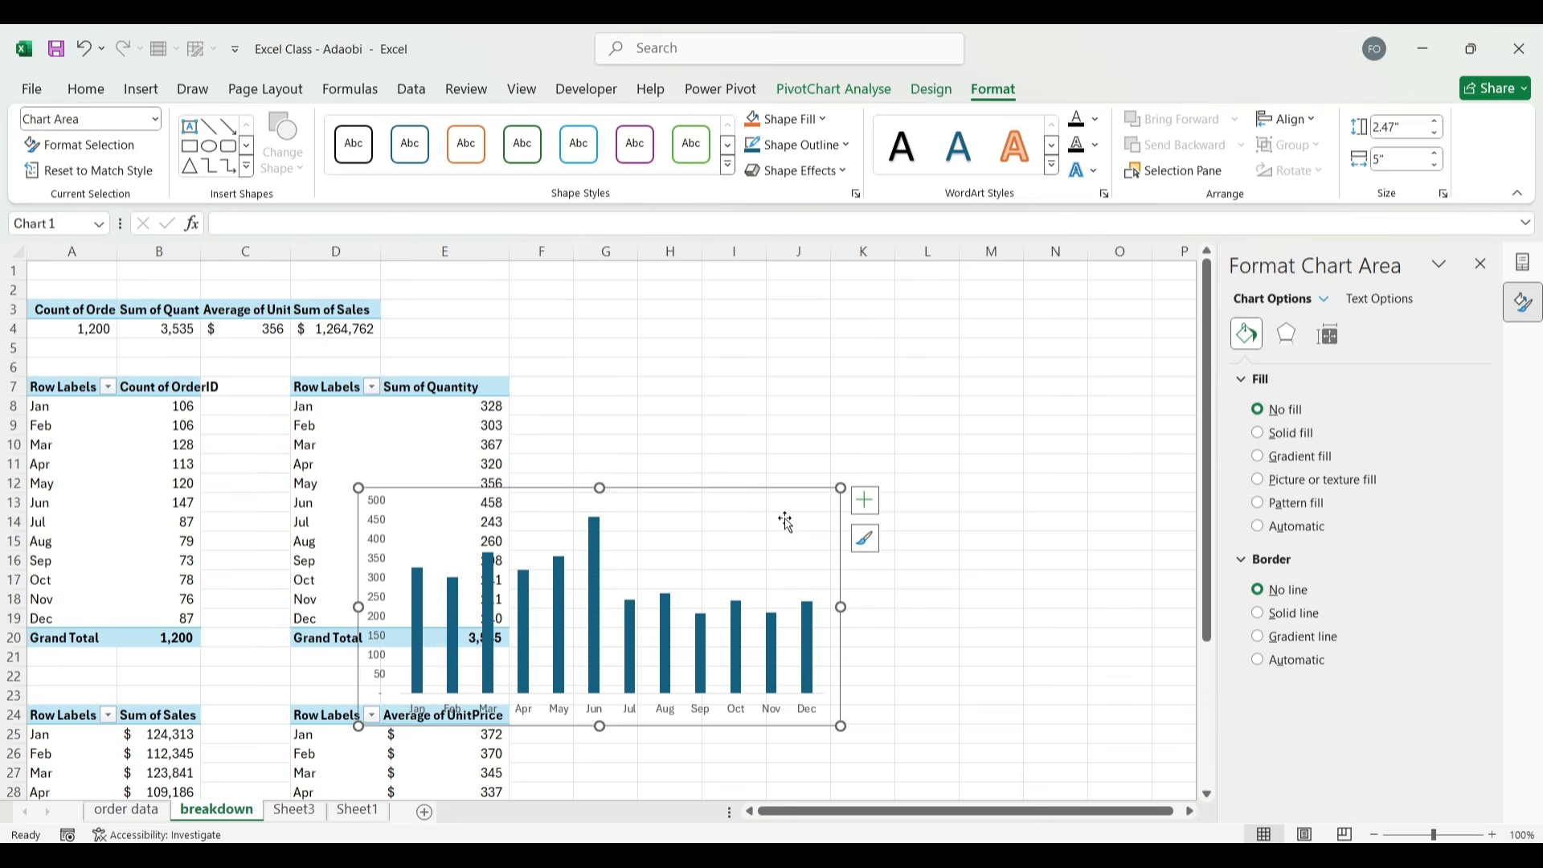
Remove the line from the quantity chart's horizontal month axis.
left_click(743, 651)
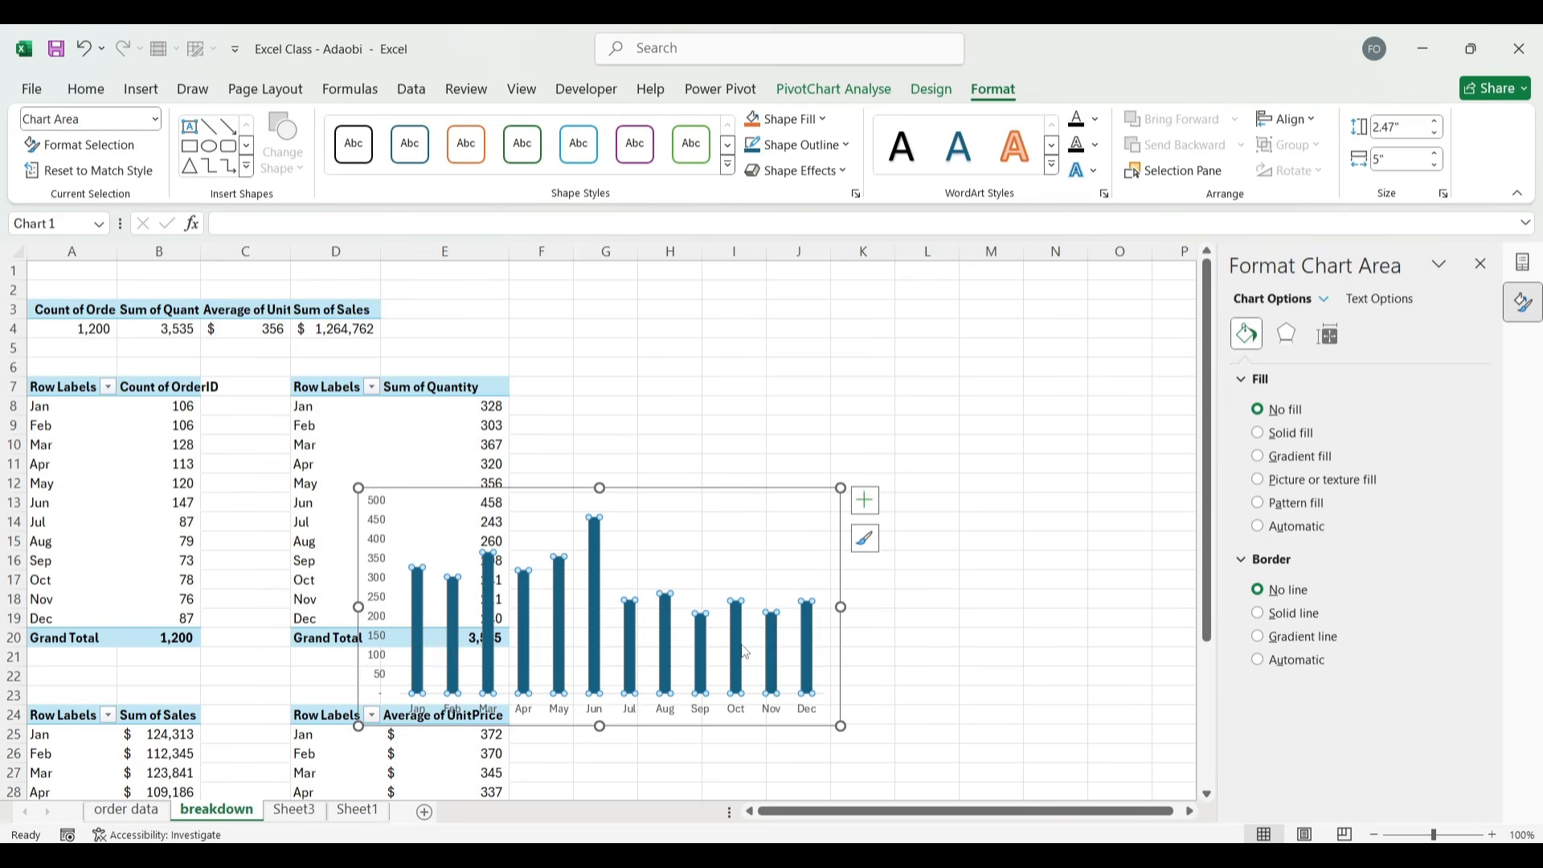
left_click(775, 714)
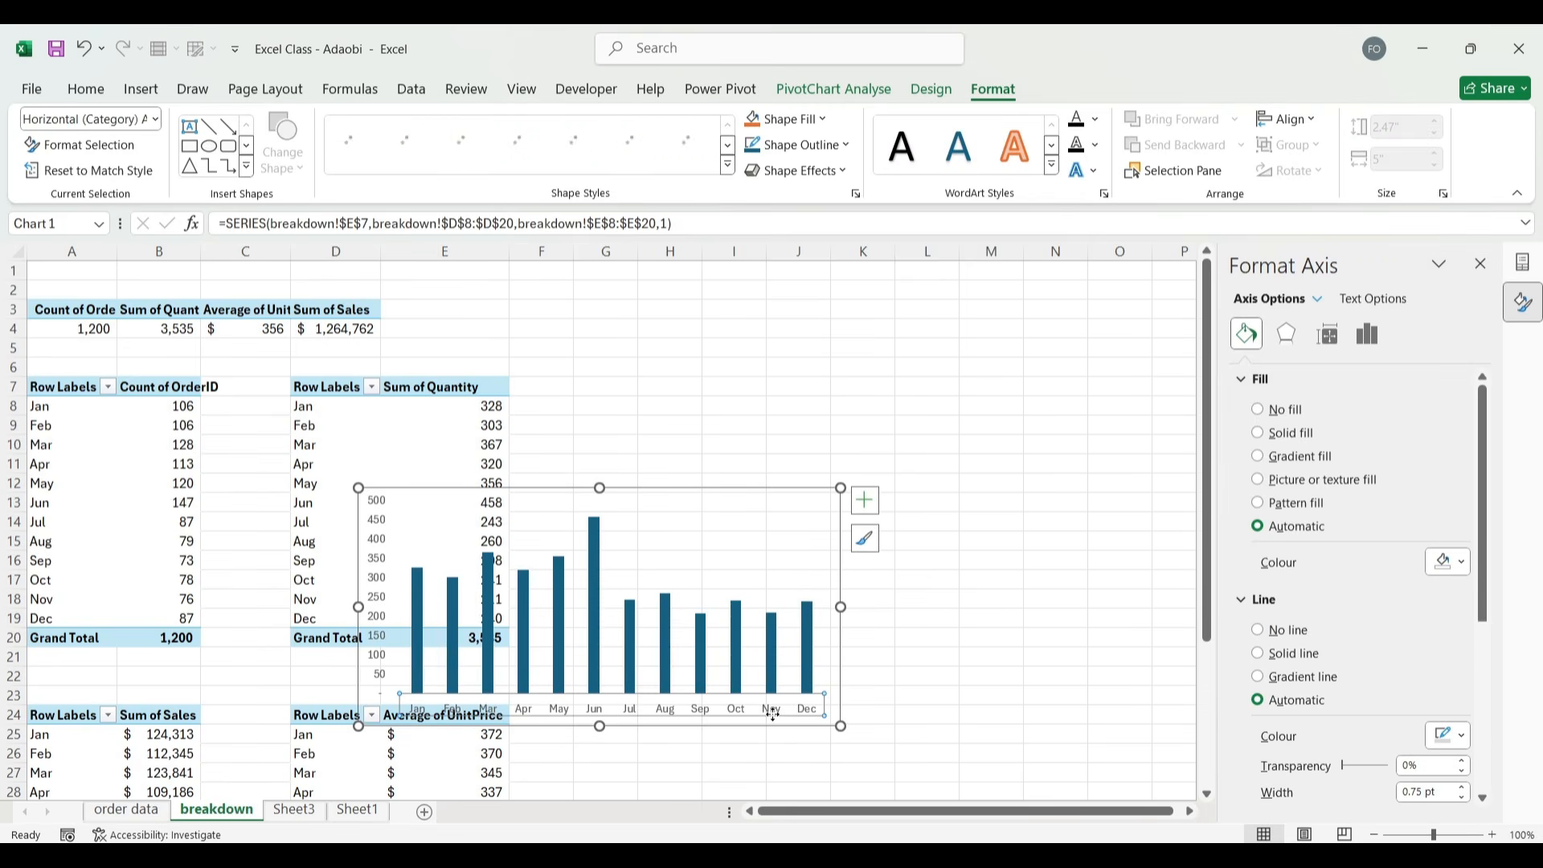
left_click(1286, 632)
Sample the blue BUY button in the browser's image color picker, copy its HEX code #788de6 and return to Excel with the column series selected.
left_click(817, 669)
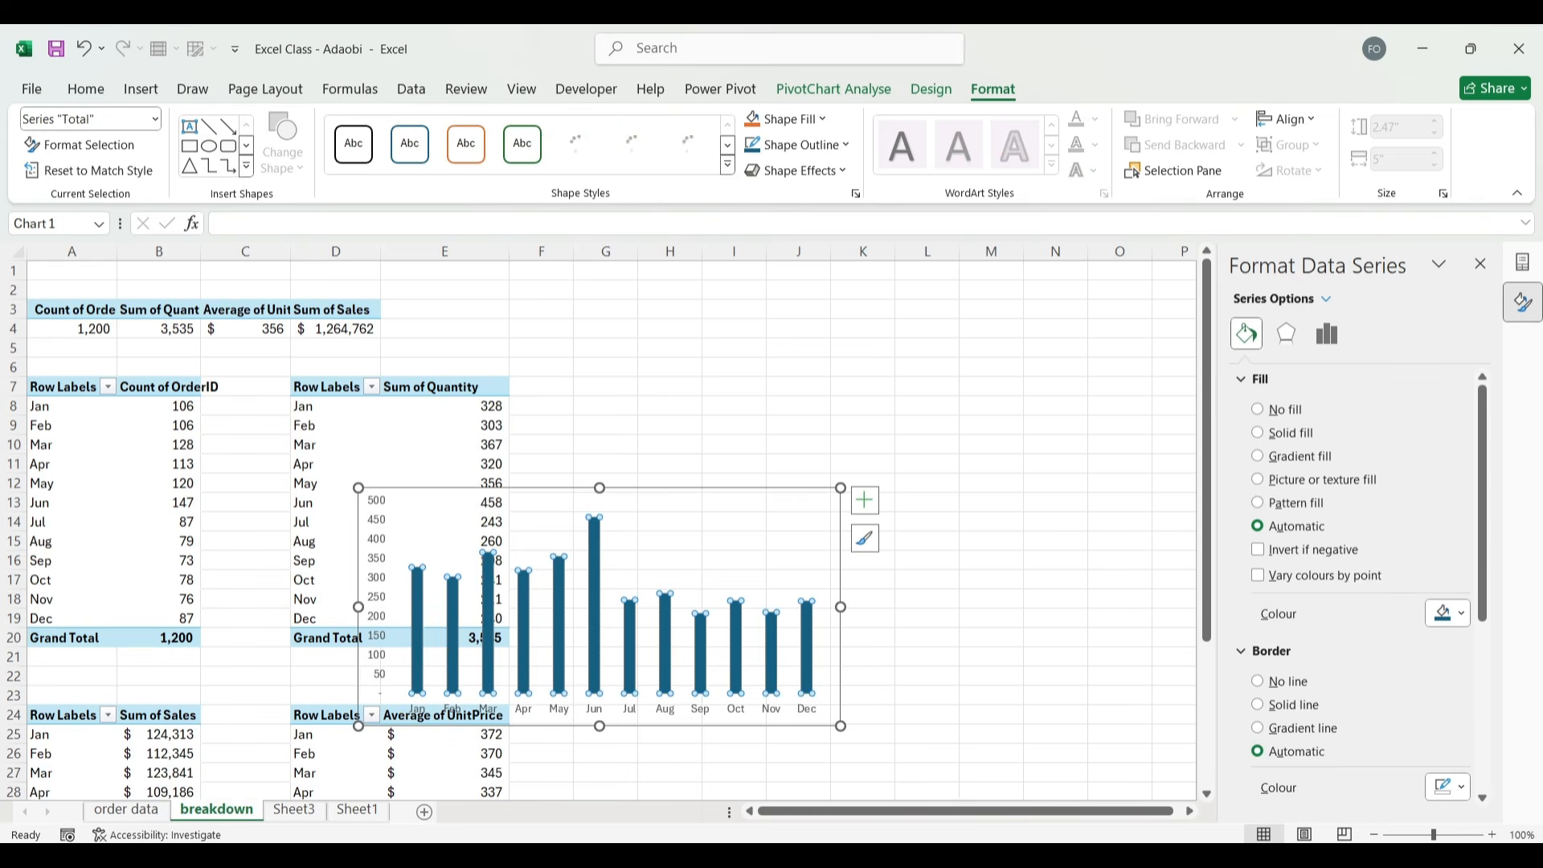
mouse_move(761, 865)
left_click(651, 792)
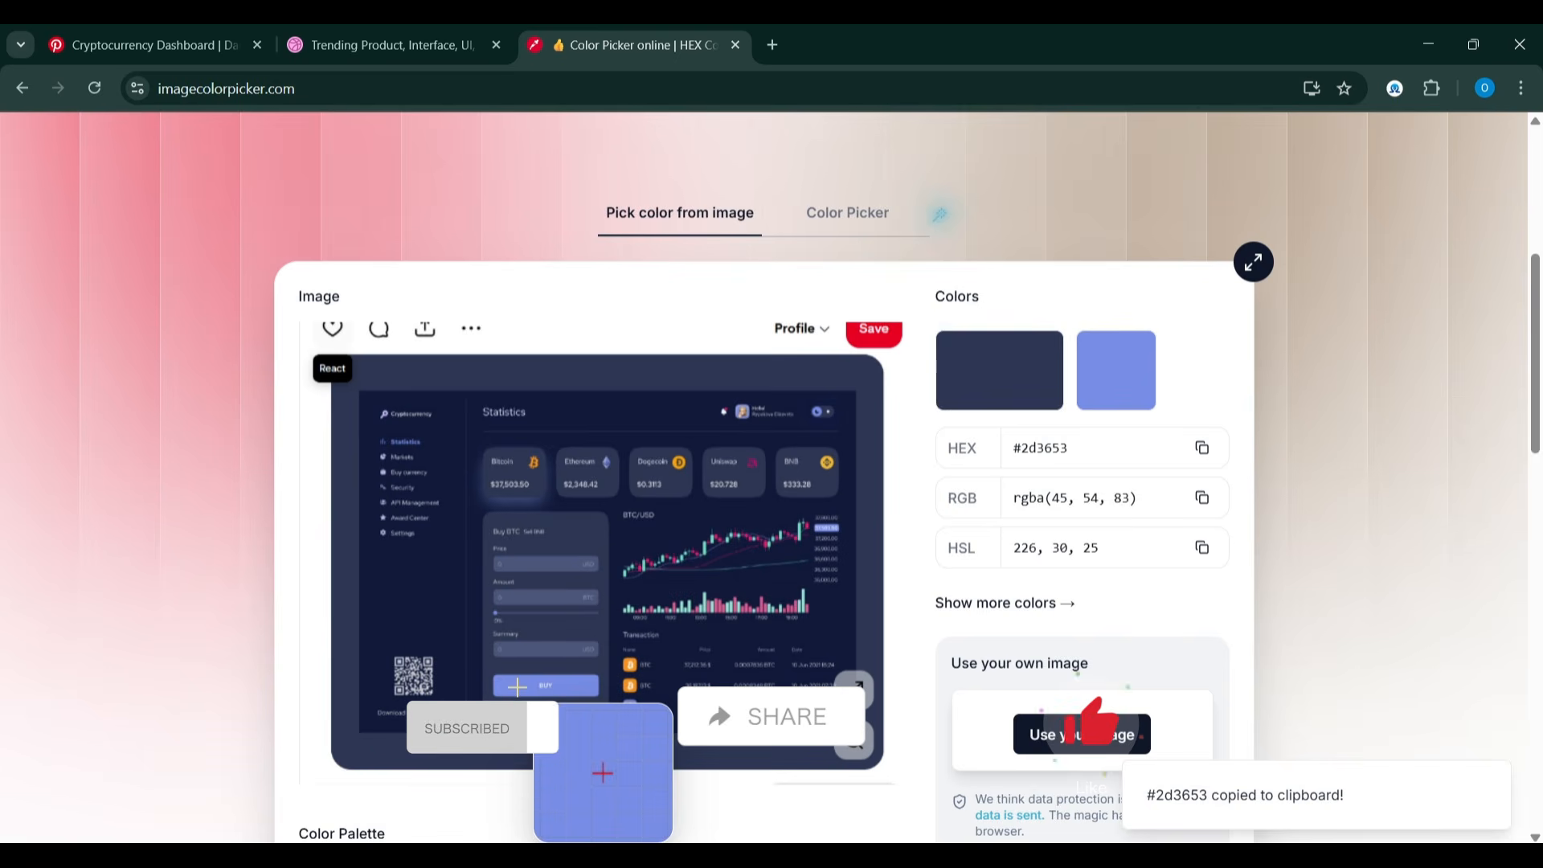
left_click(540, 675)
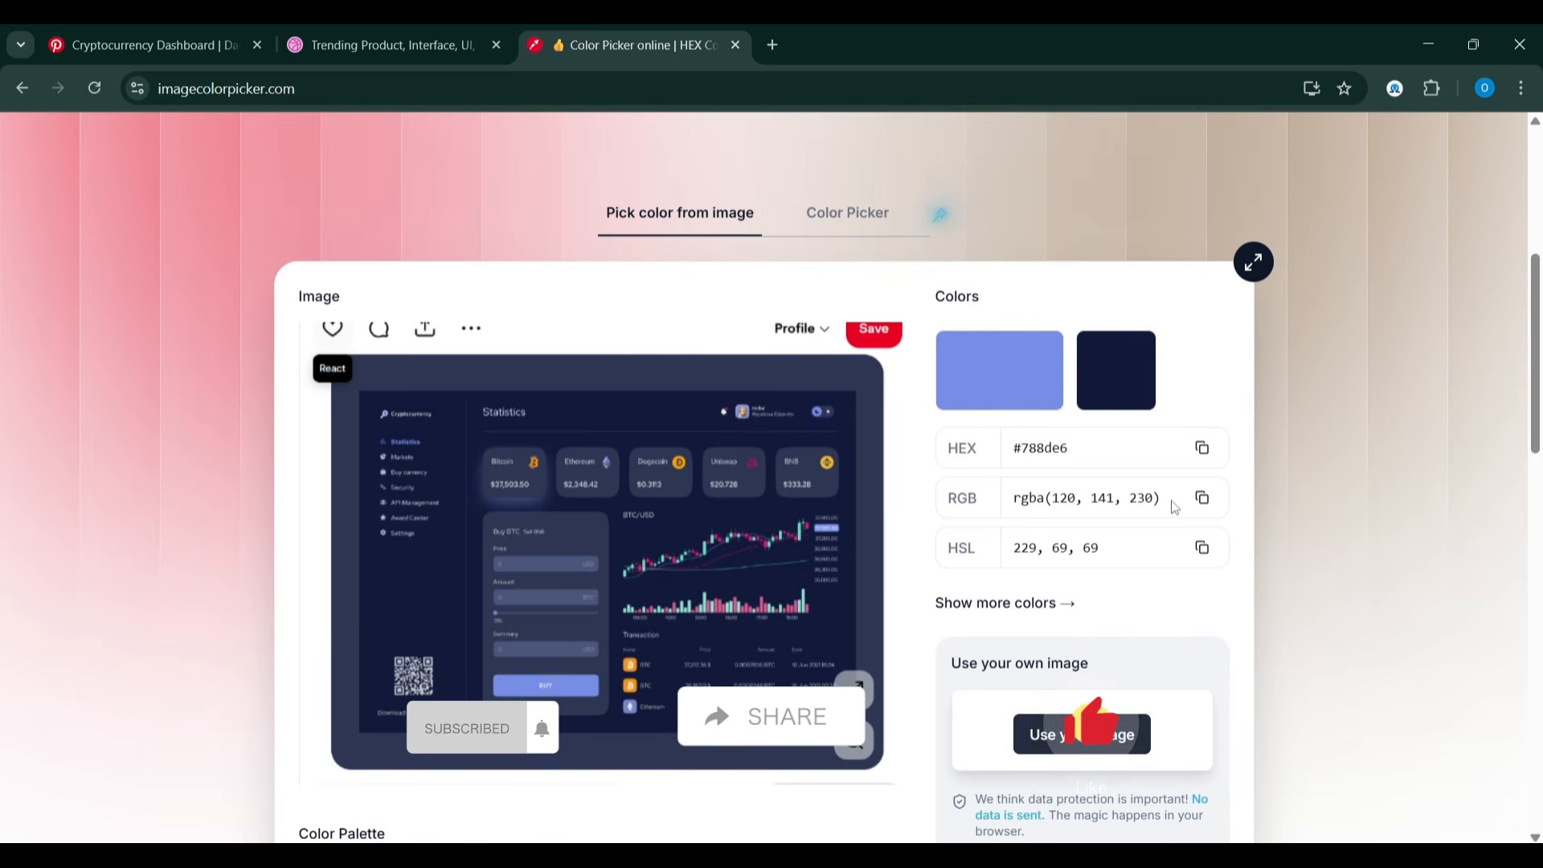
left_click(1201, 447)
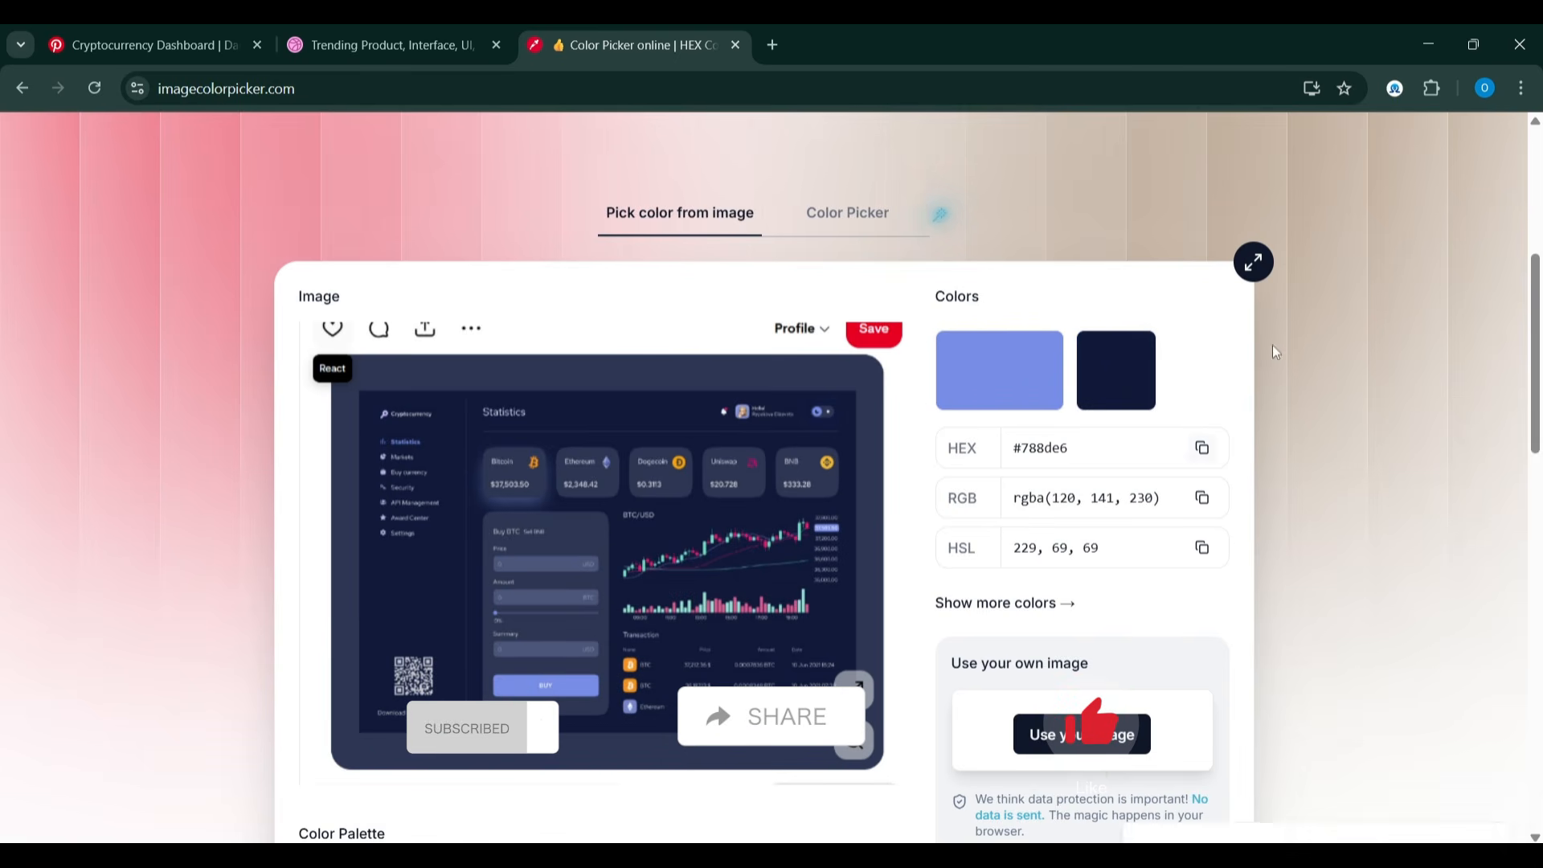
left_click(1429, 49)
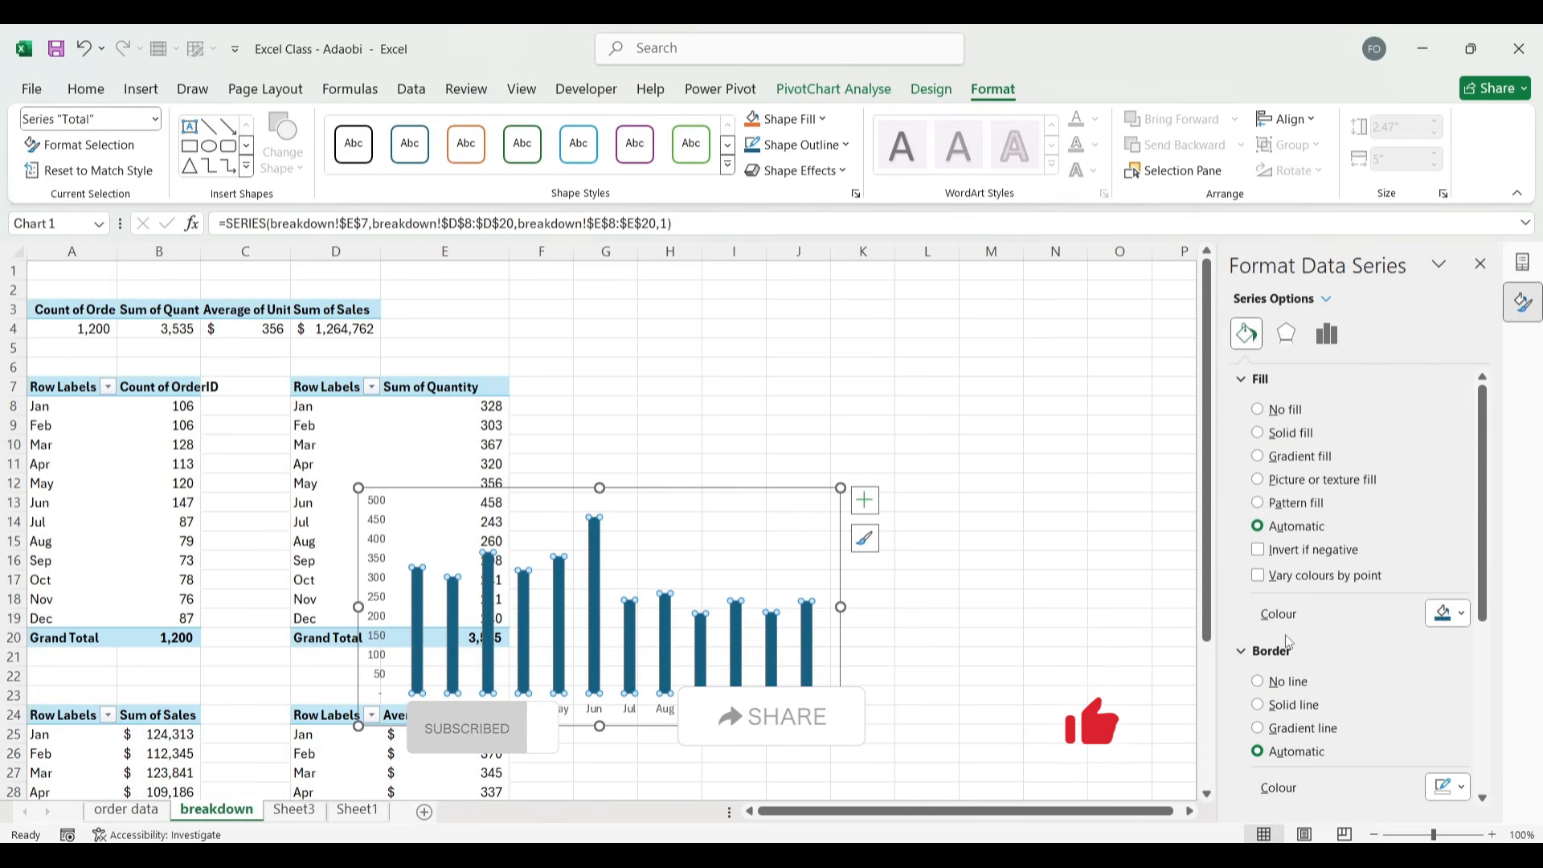
Fill the quantity chart's columns with the custom colour #788de6.
left_click(1451, 615)
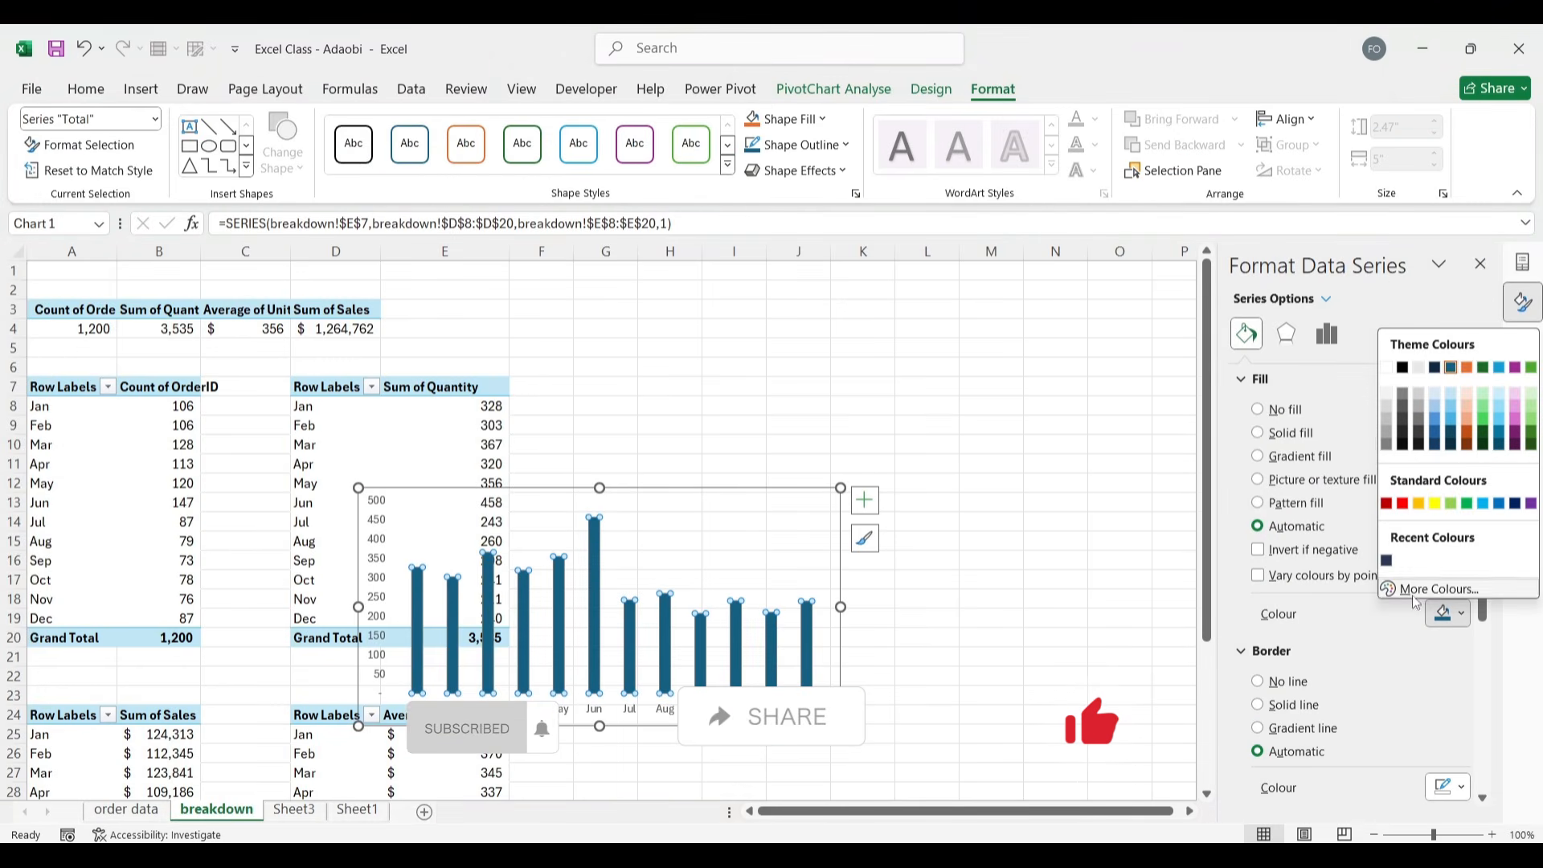
left_click(1439, 589)
left_click(888, 583)
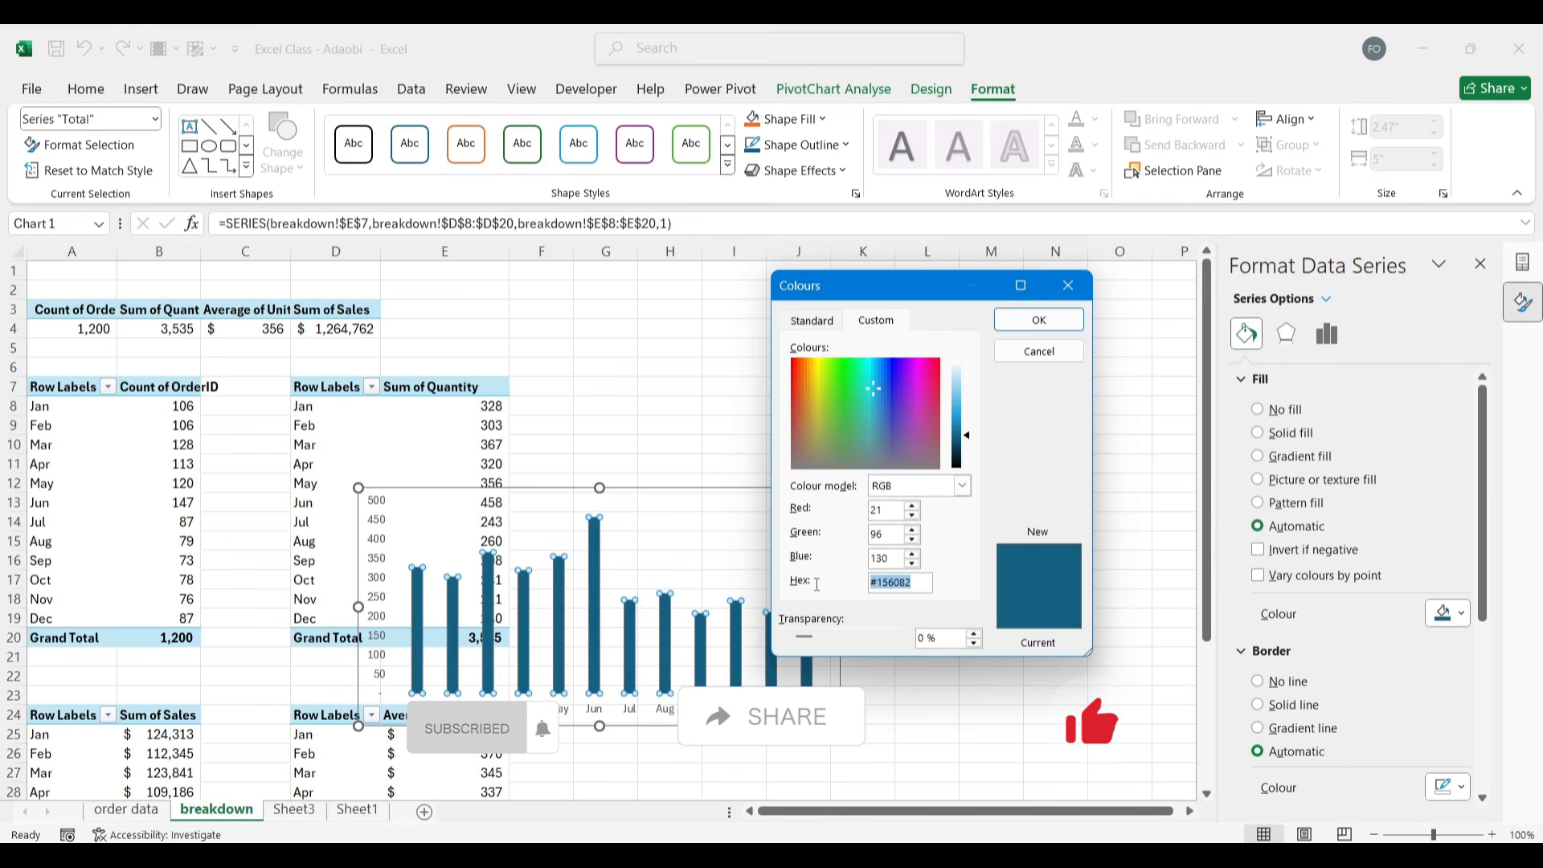
key("ctrl+v")
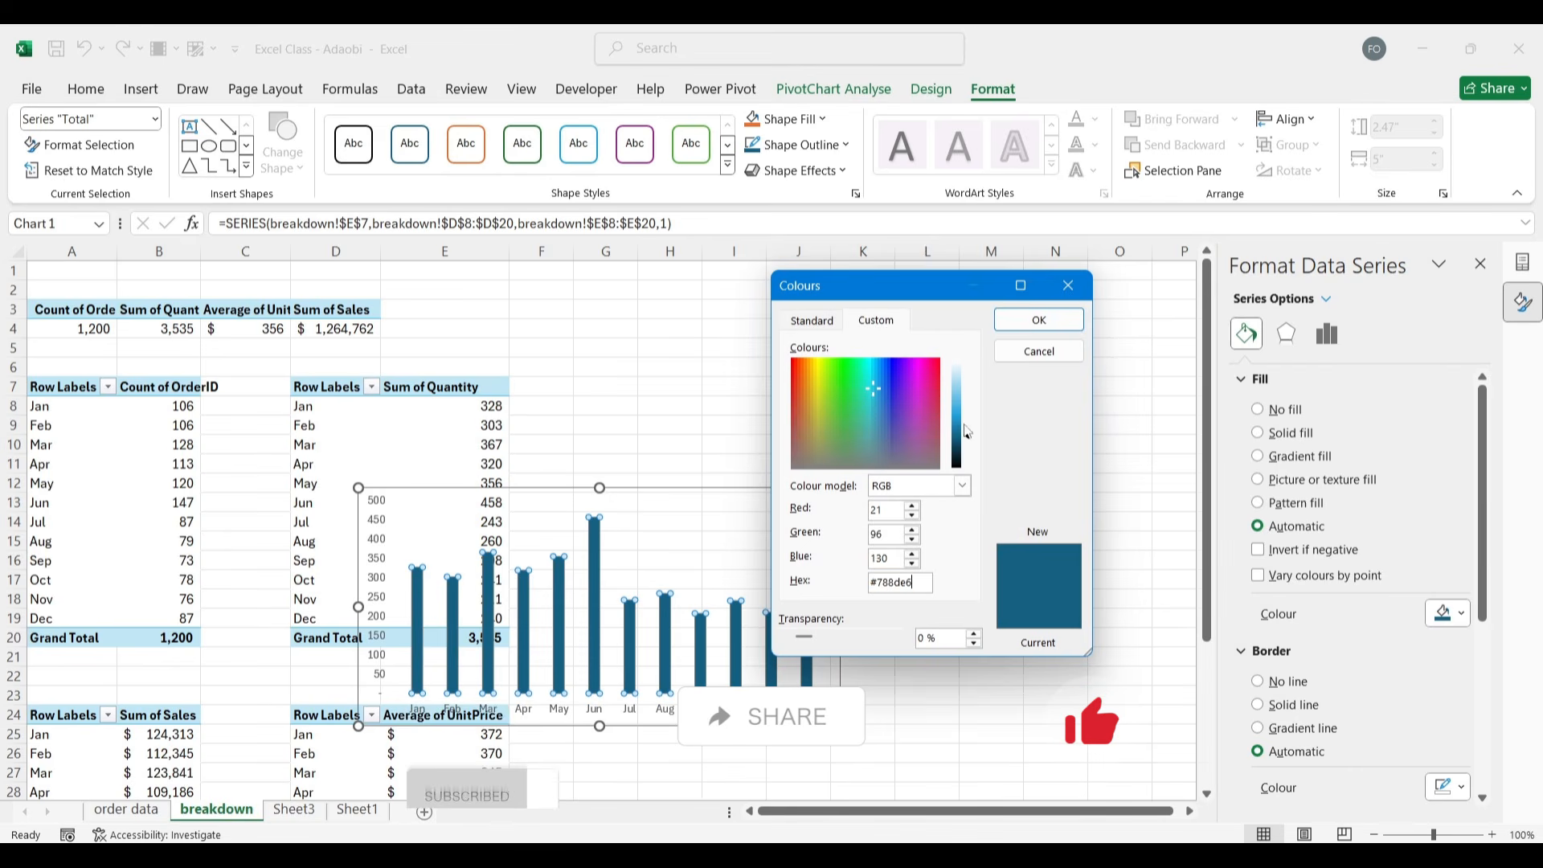
left_click(1061, 331)
Move the quantity chart from the breakdown sheet to Sheet1 by cutting and pasting it.
left_click_drag(784, 490, 1065, 469)
key("Delete")
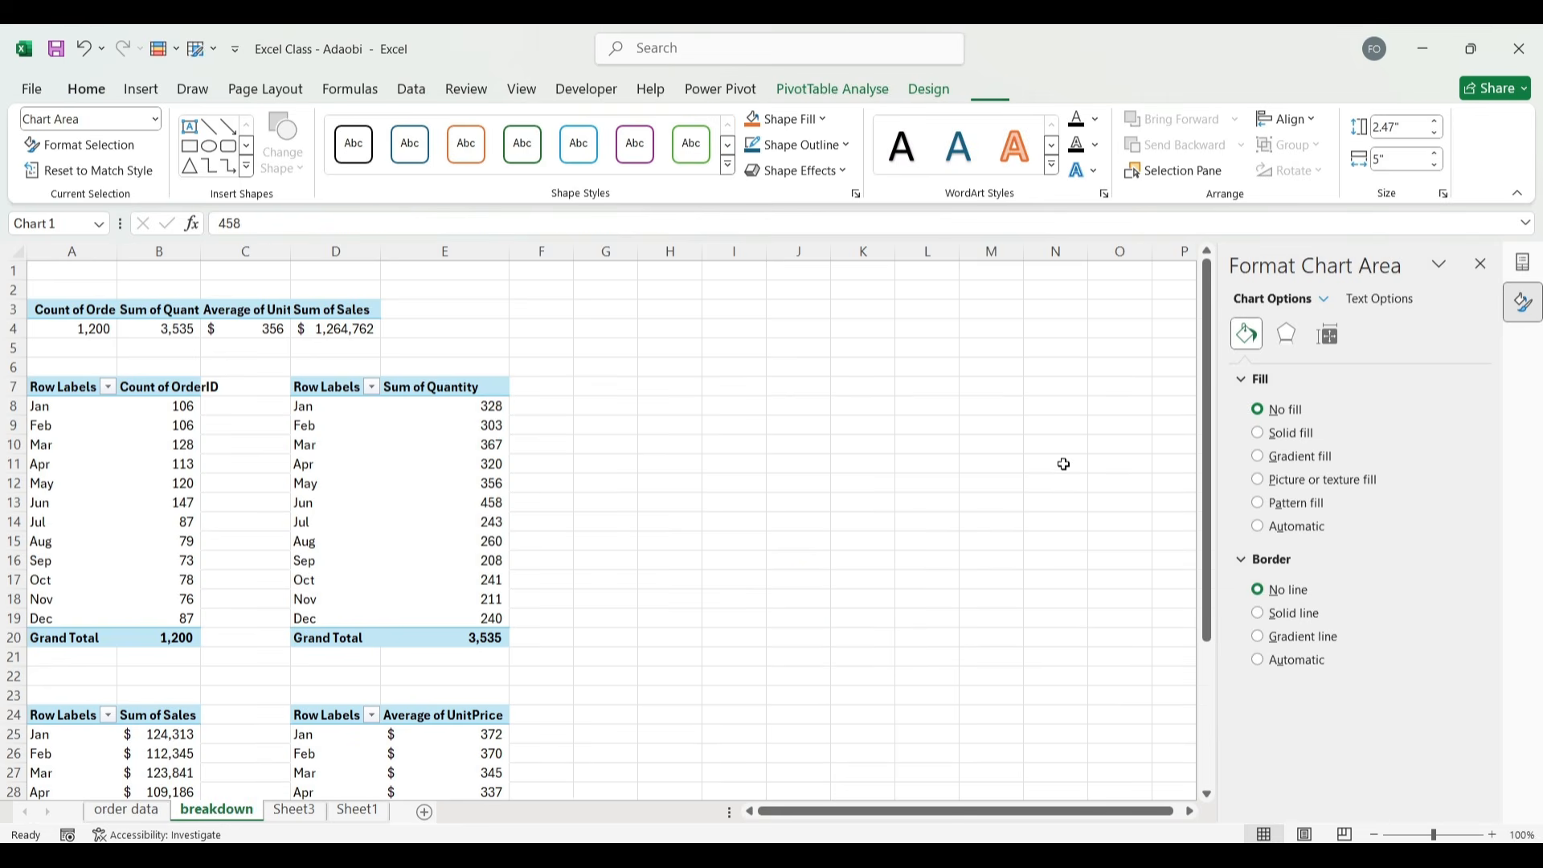
left_click(344, 818)
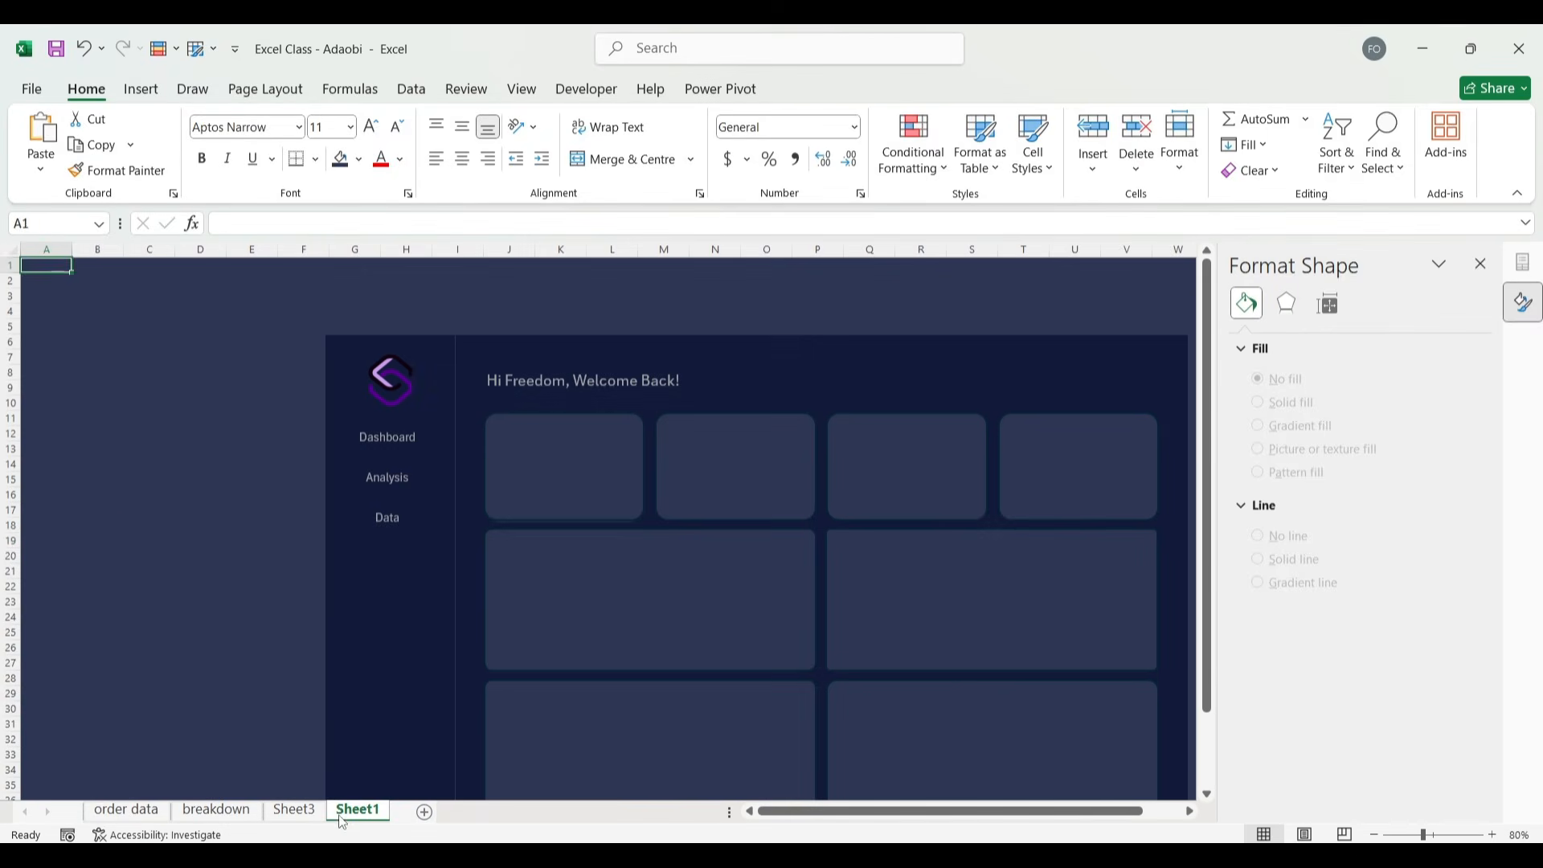
left_click(104, 536)
key("ctrl+v")
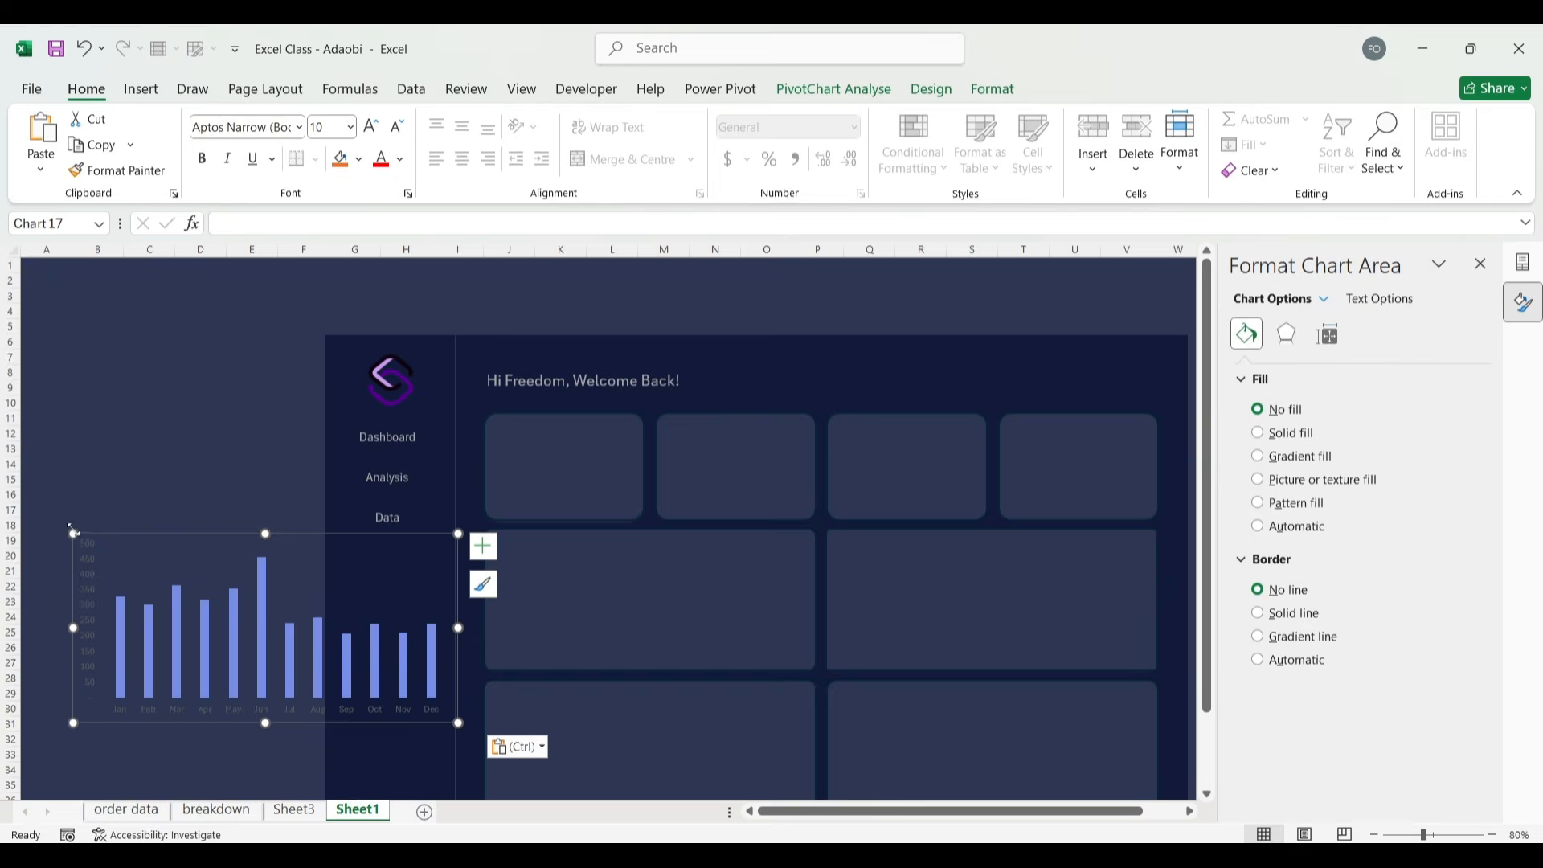
Fit the quantity chart into the first card of the middle row and delete its vertical axis.
left_click_drag(74, 534, 548, 536)
left_click(512, 553)
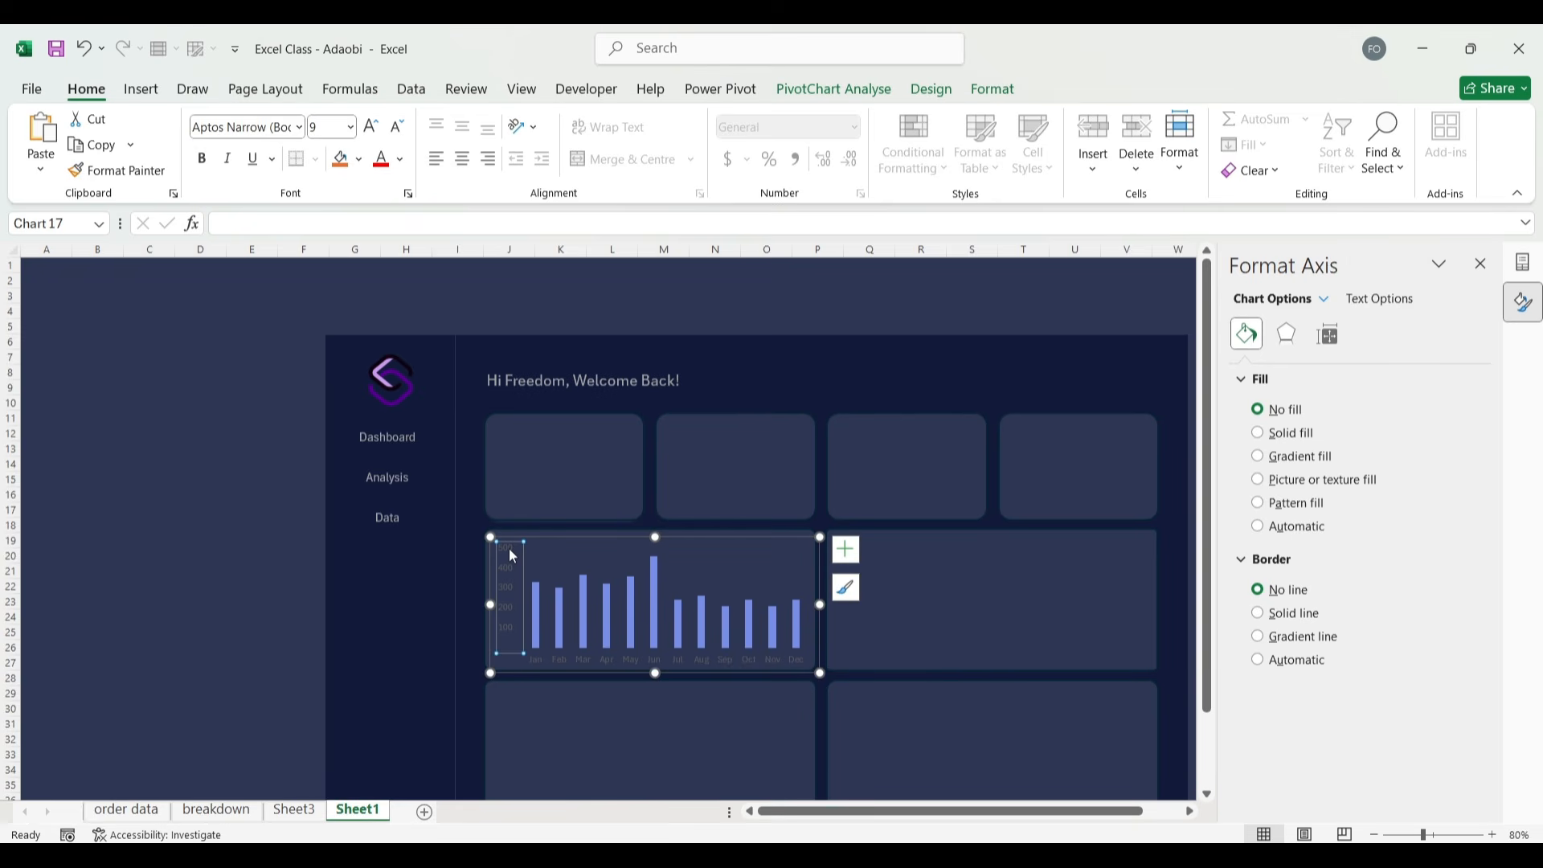
key("Delete")
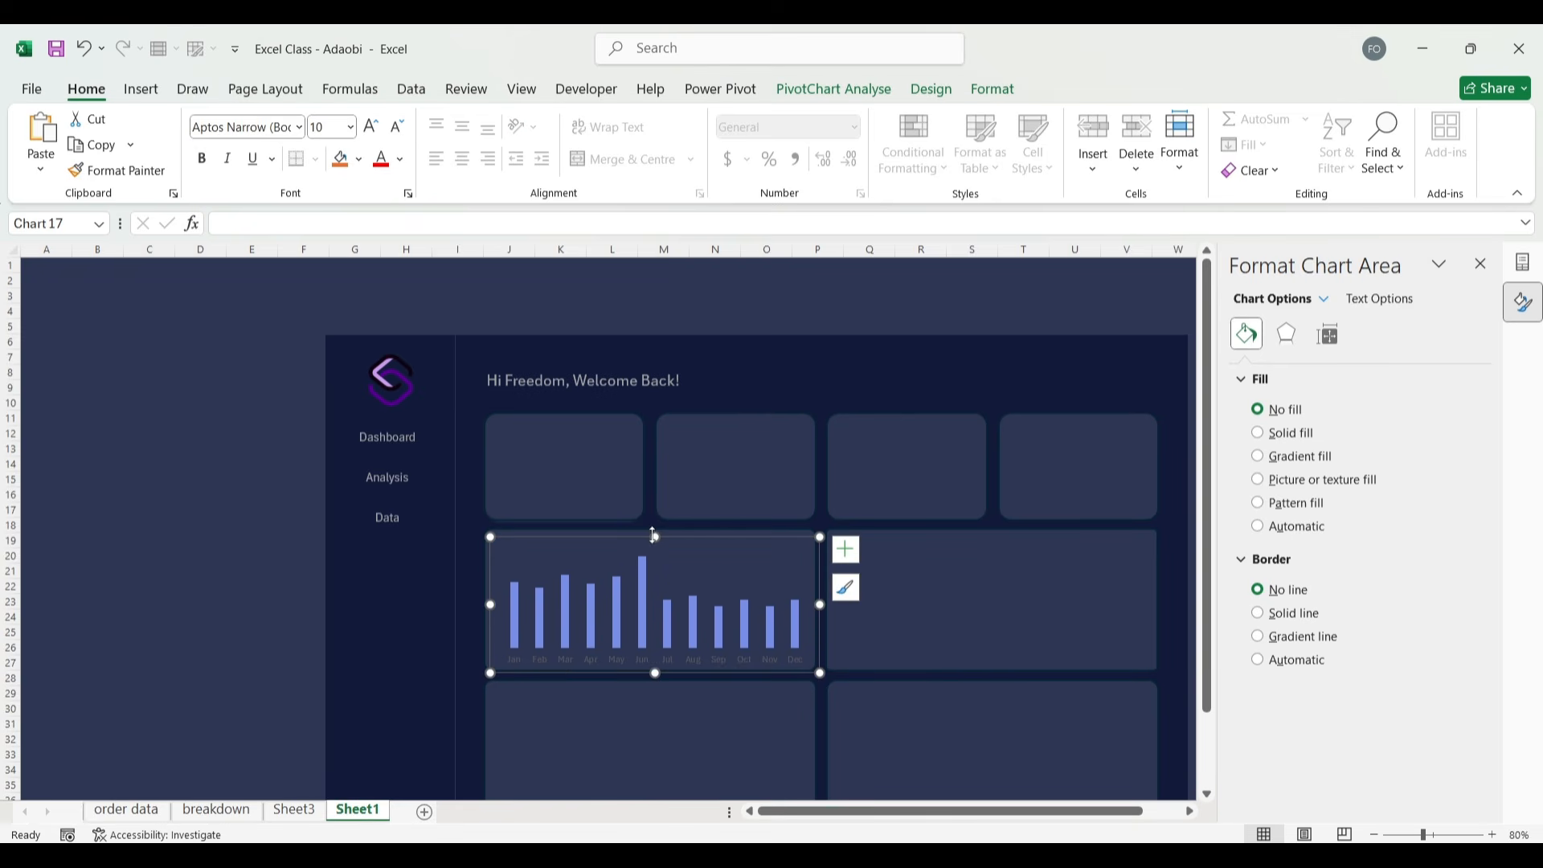
Change the quantity chart's label text to a grey theme colour and deselect the chart.
left_click(400, 159)
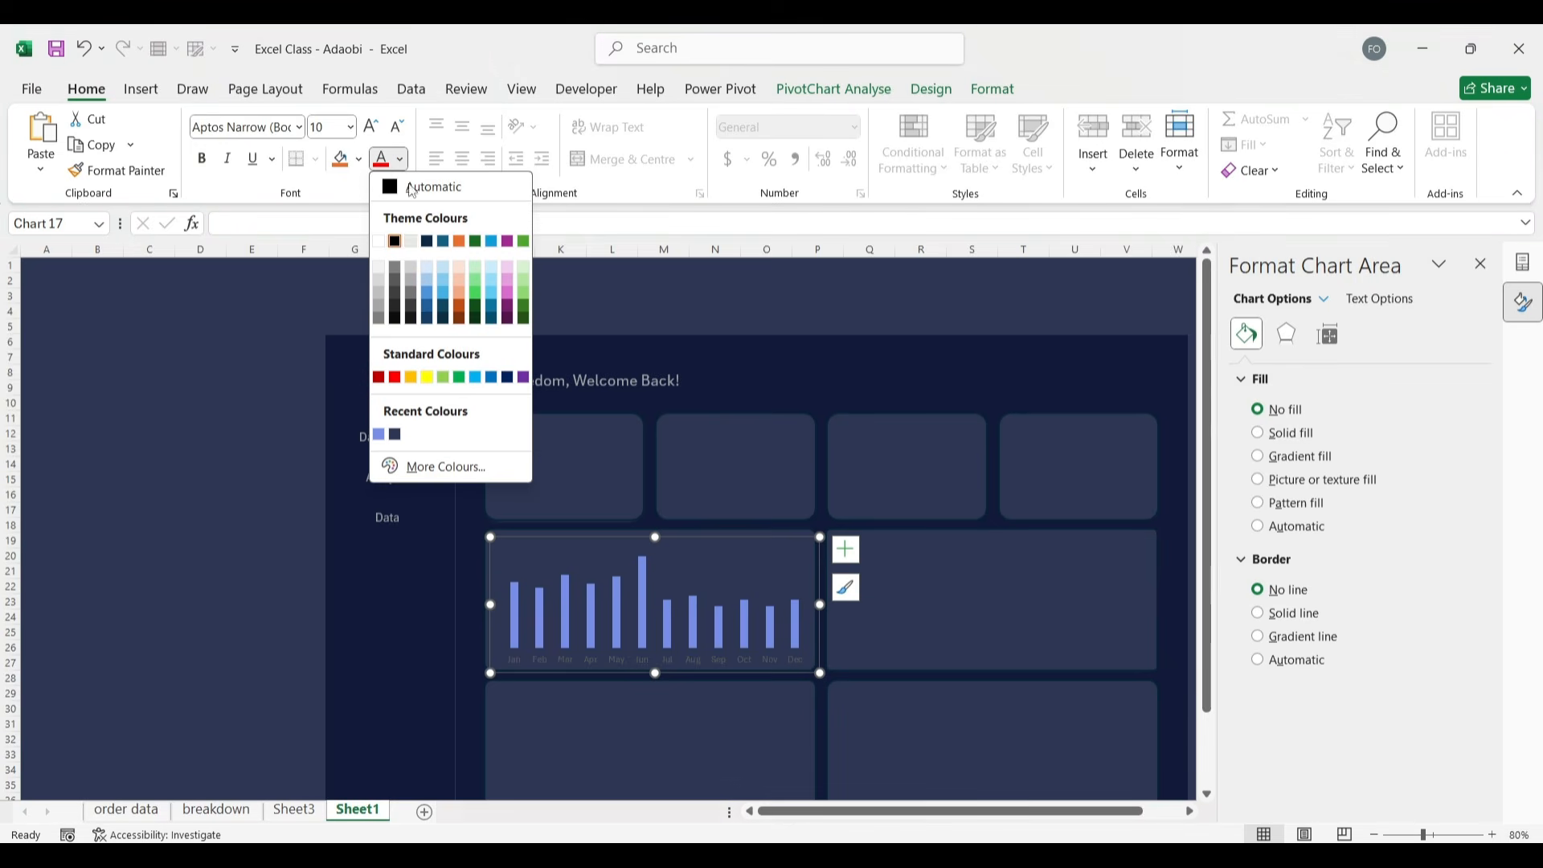
left_click(379, 321)
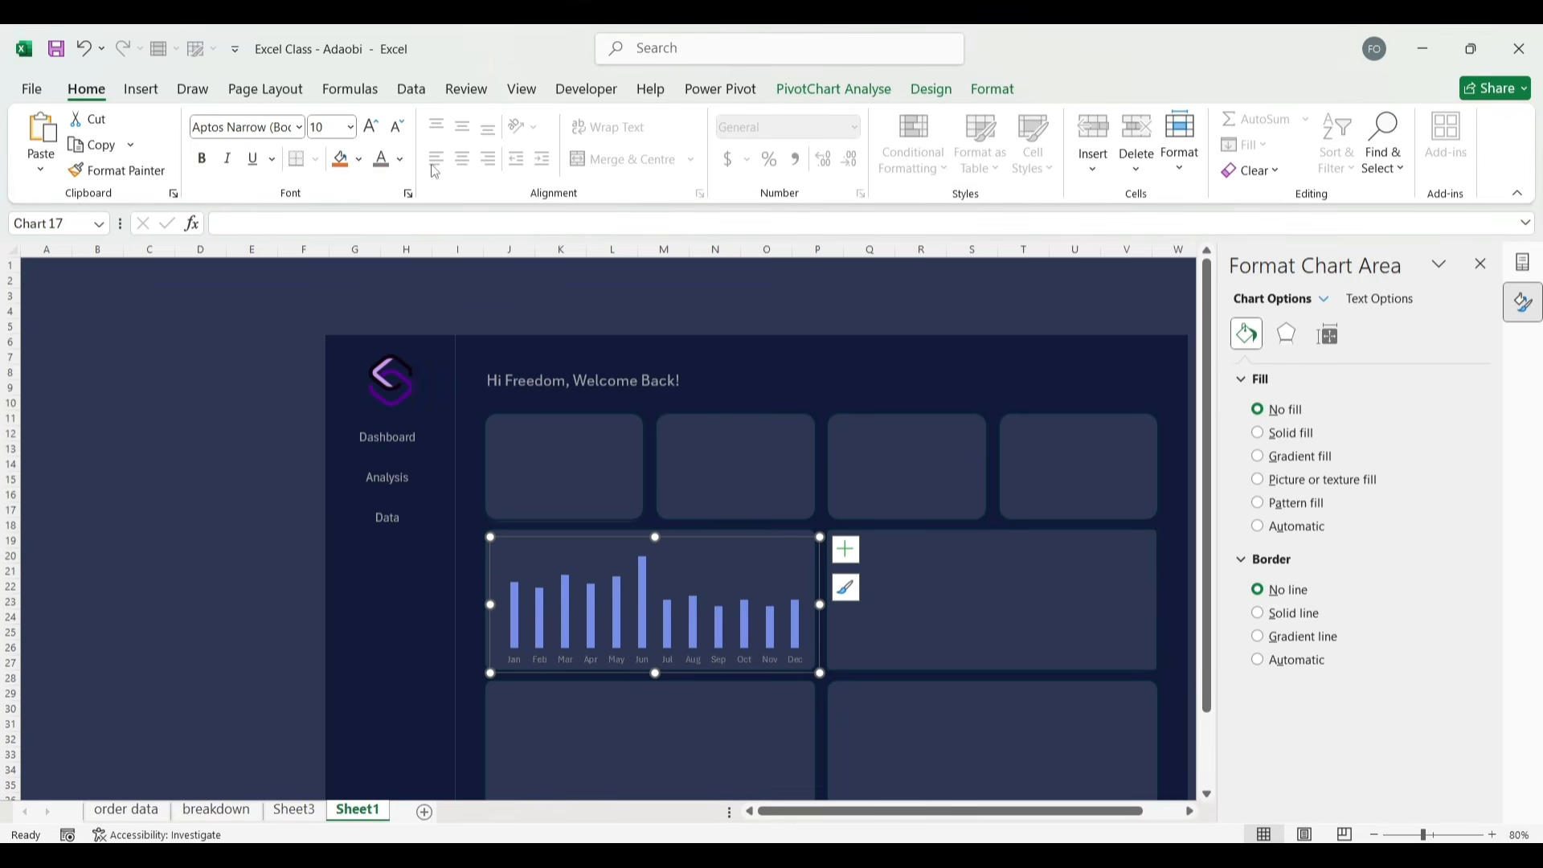
left_click(400, 159)
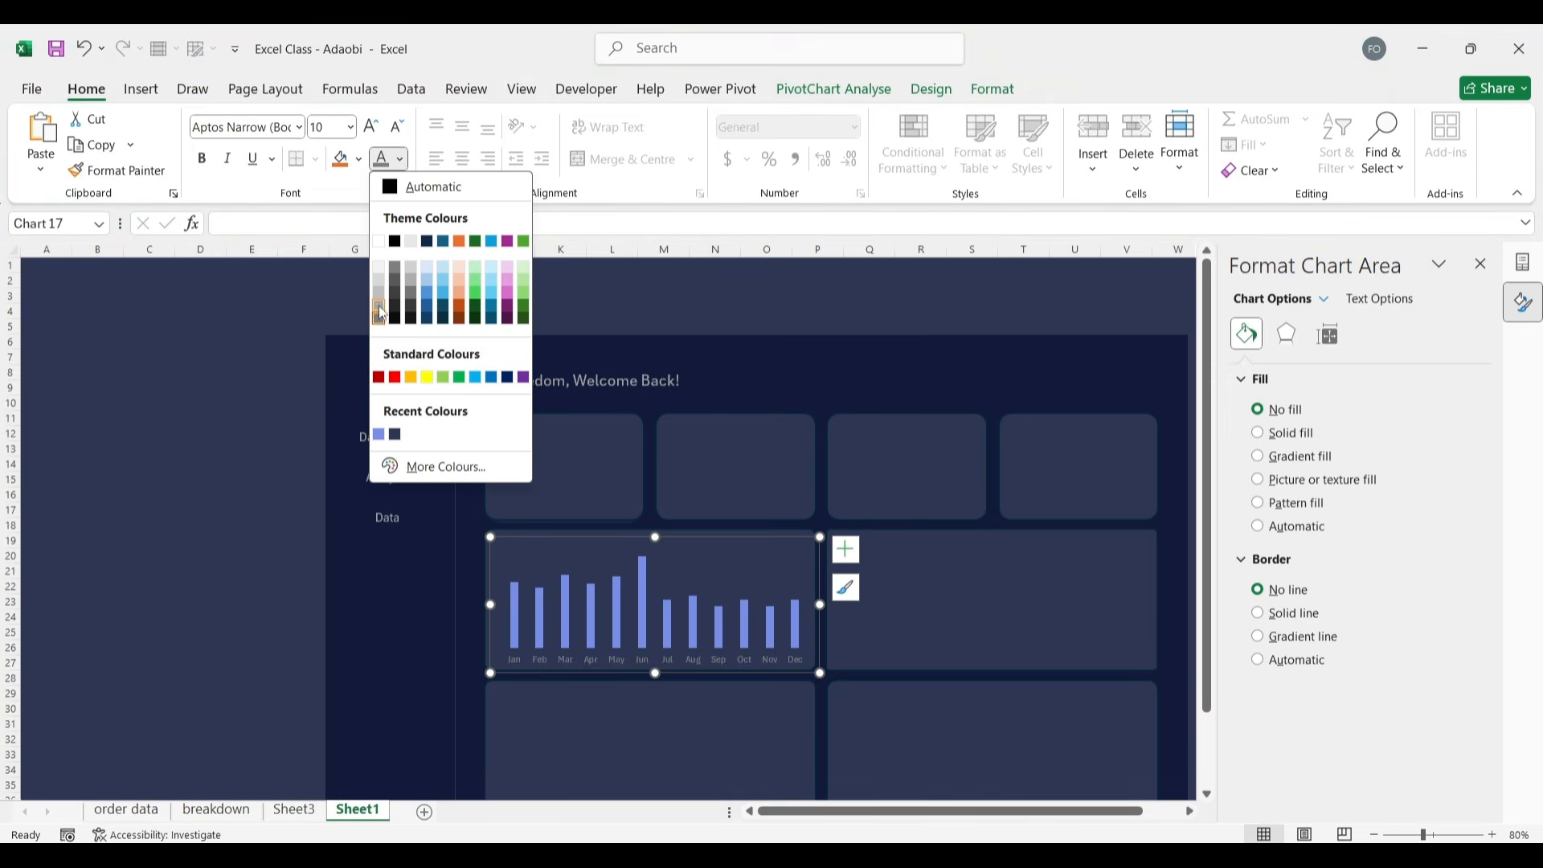
left_click(257, 387)
left_click(205, 411)
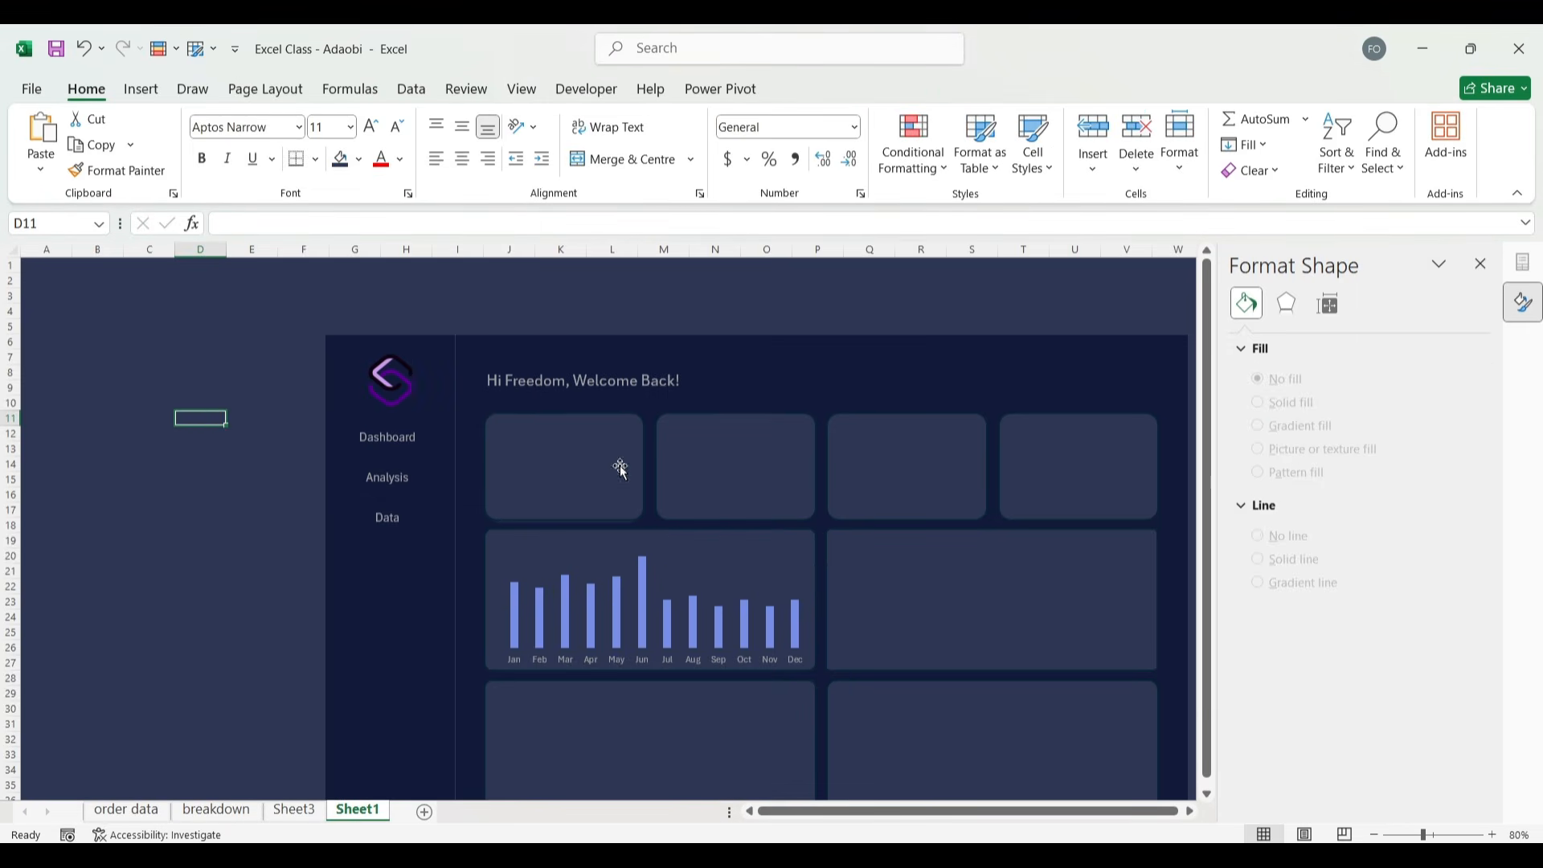
Draw a text box on the empty cells beside the dashboard and link it to the named range with =orders.
scroll(948, 528, "down", 2)
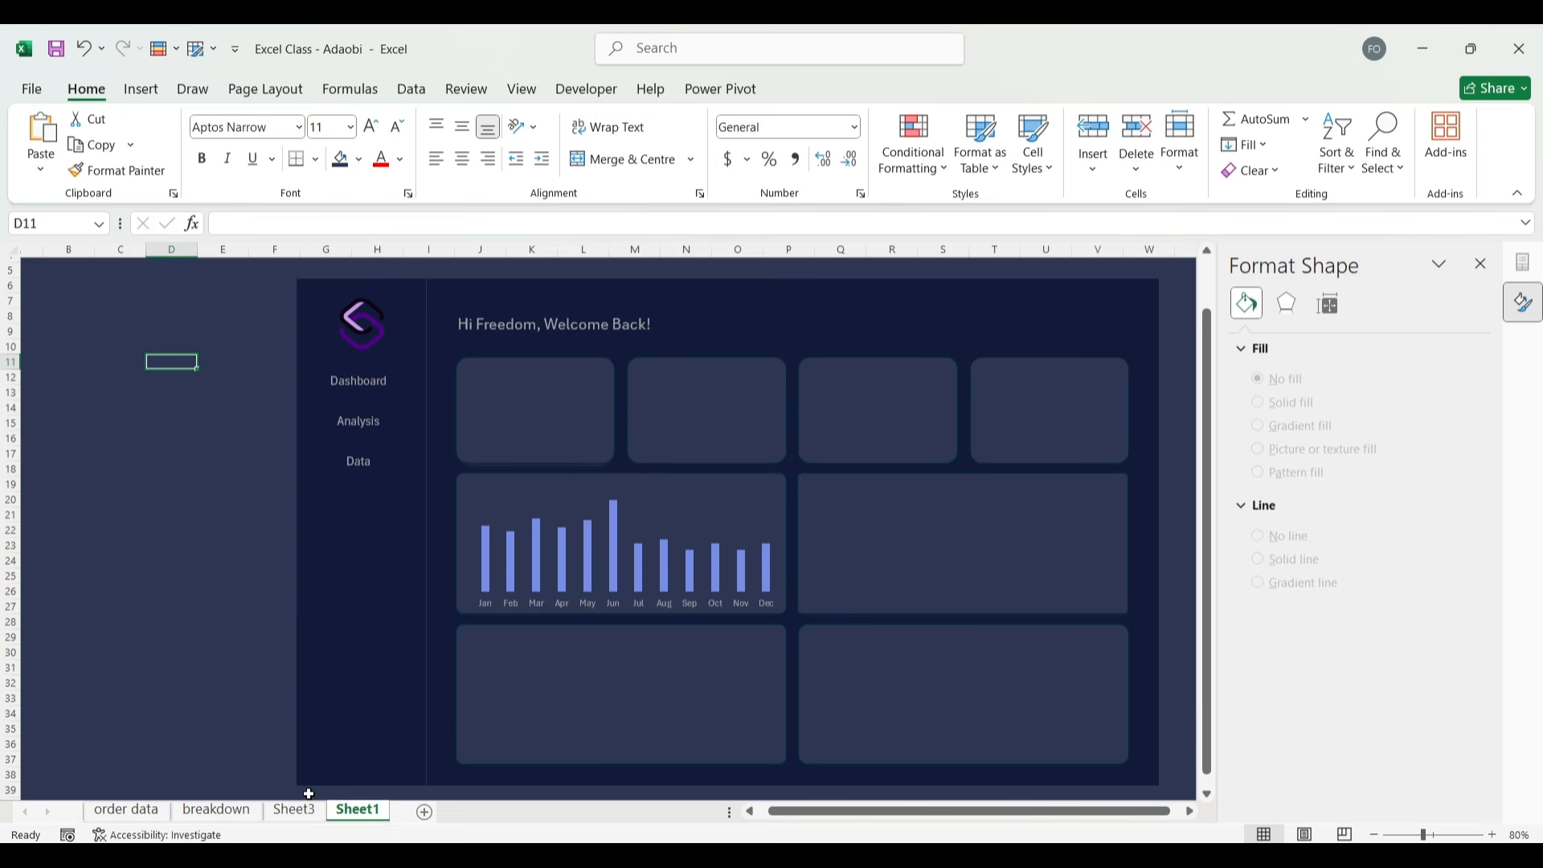
left_click(141, 92)
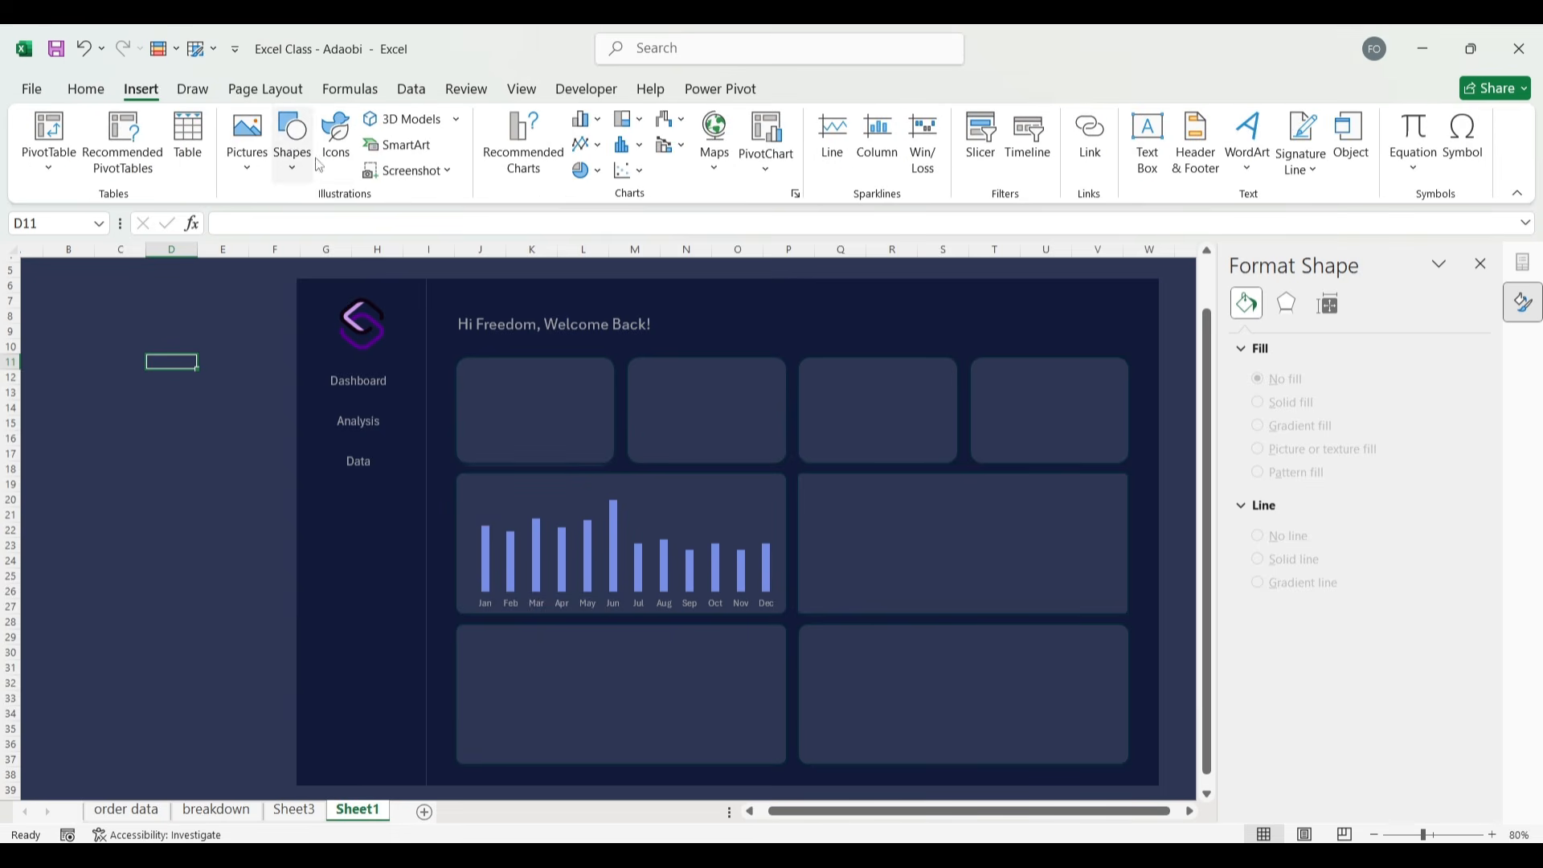
left_click(249, 167)
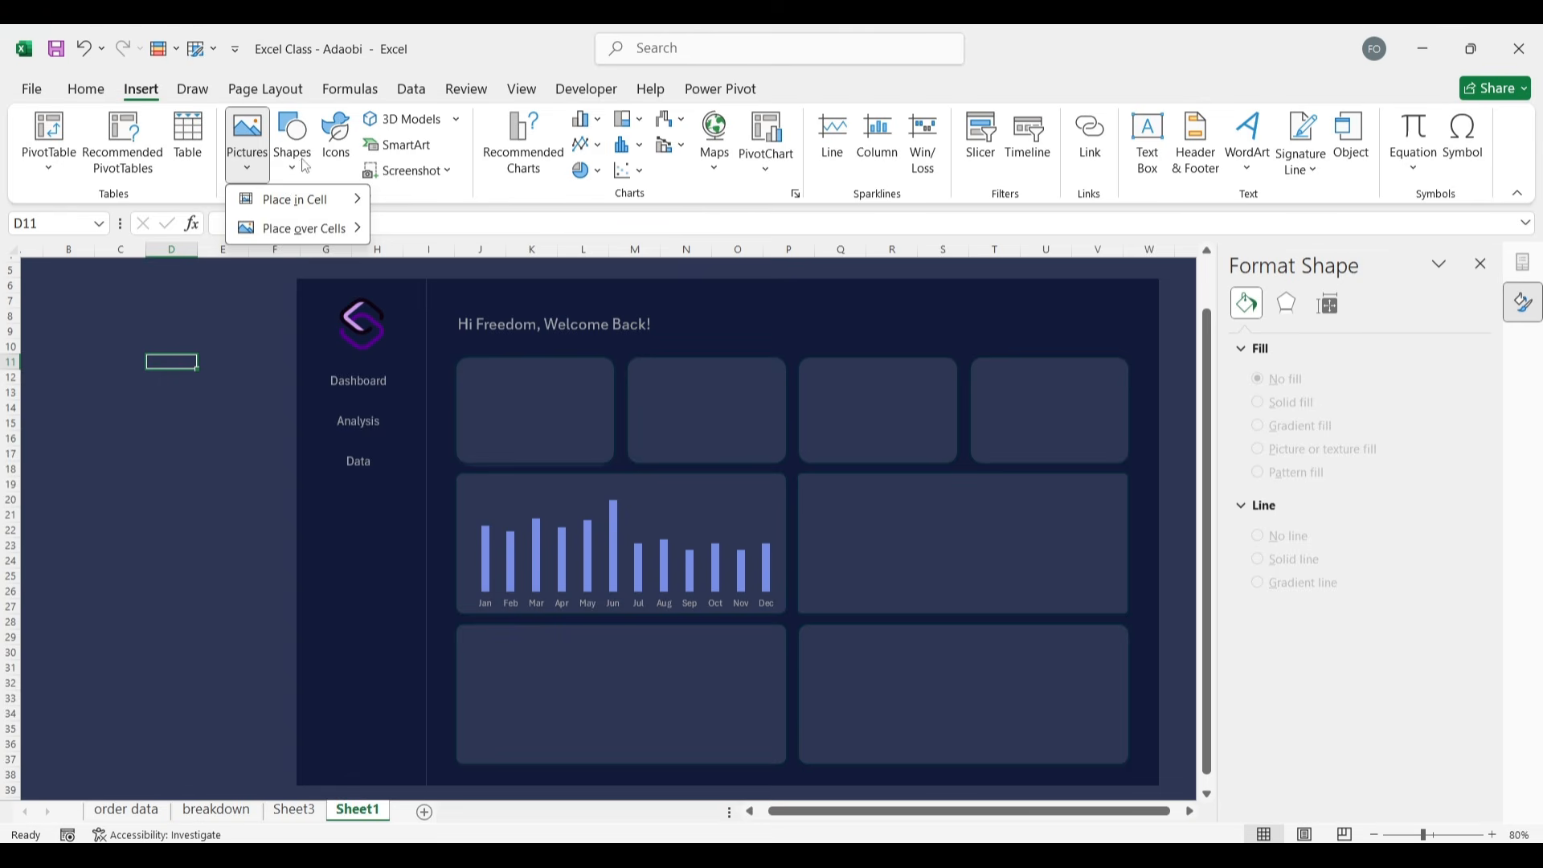
left_click(304, 165)
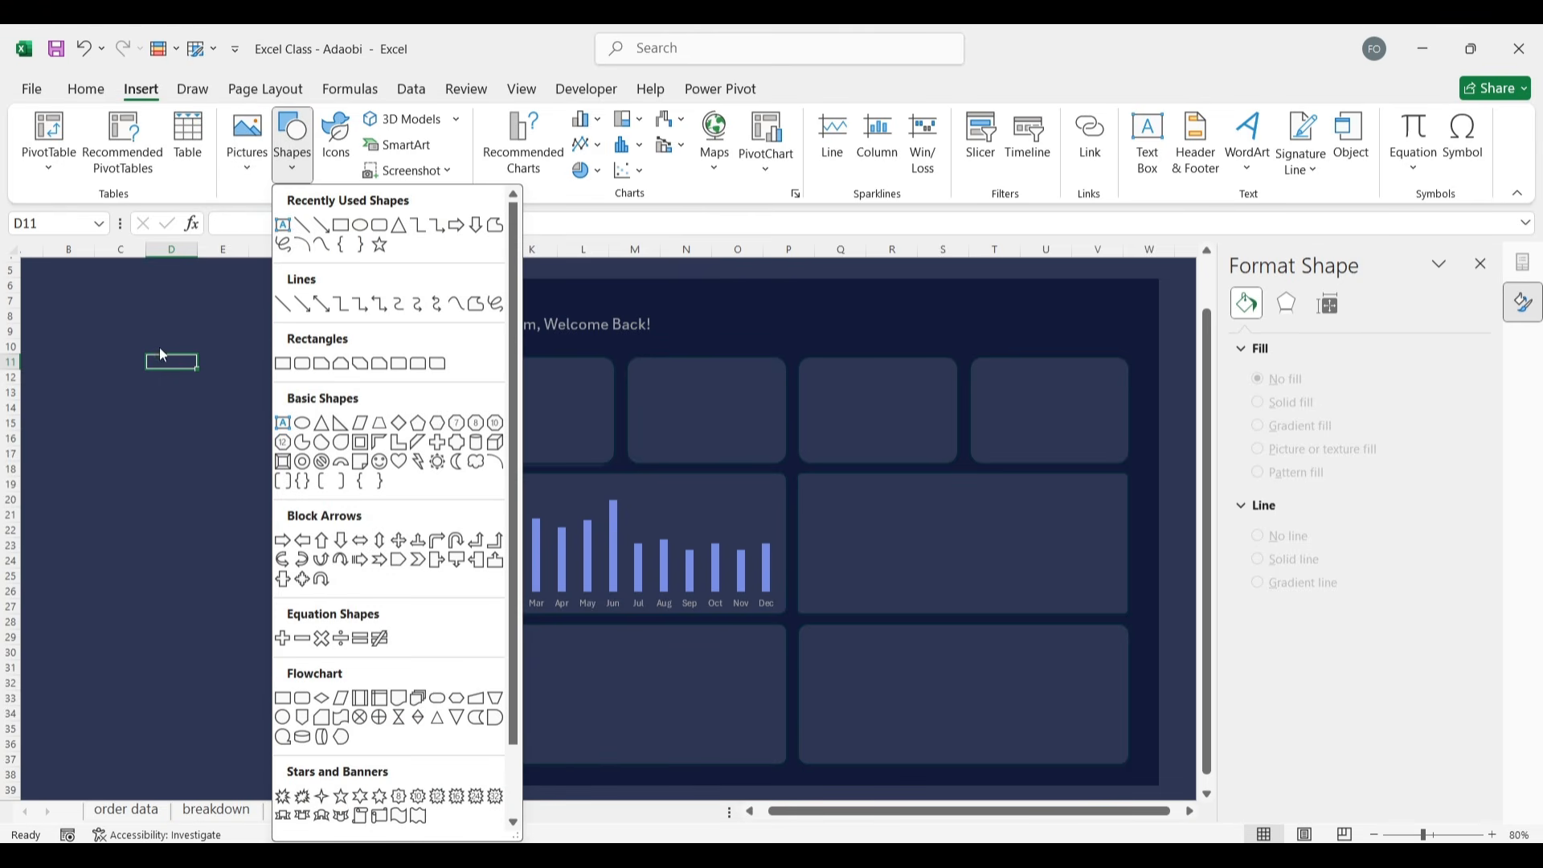
left_click(288, 228)
left_click_drag(161, 367, 235, 430)
left_click(251, 223)
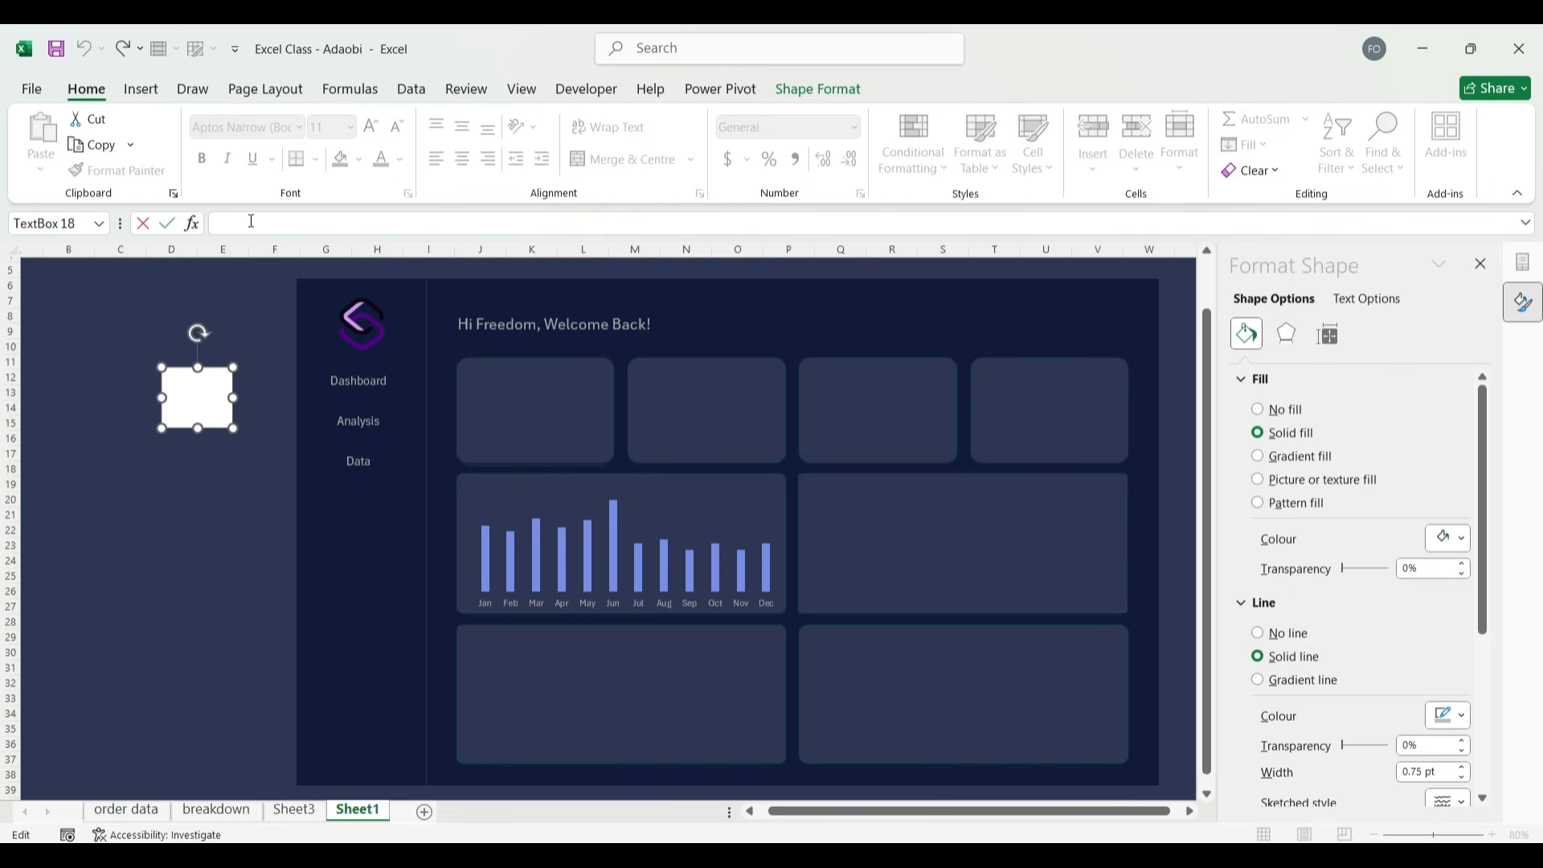
type("=ord")
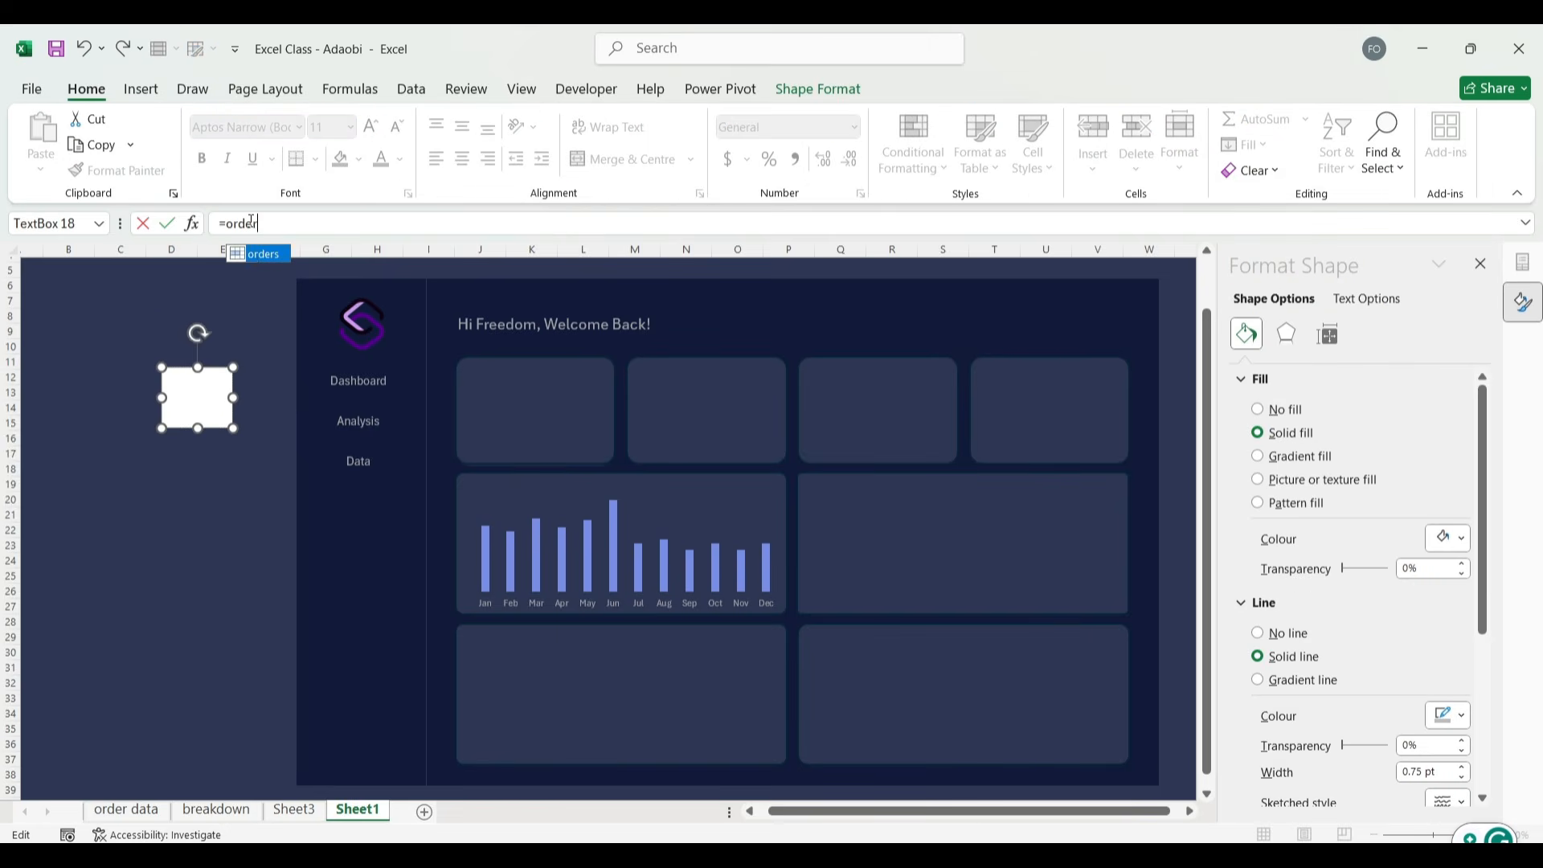
type("ers")
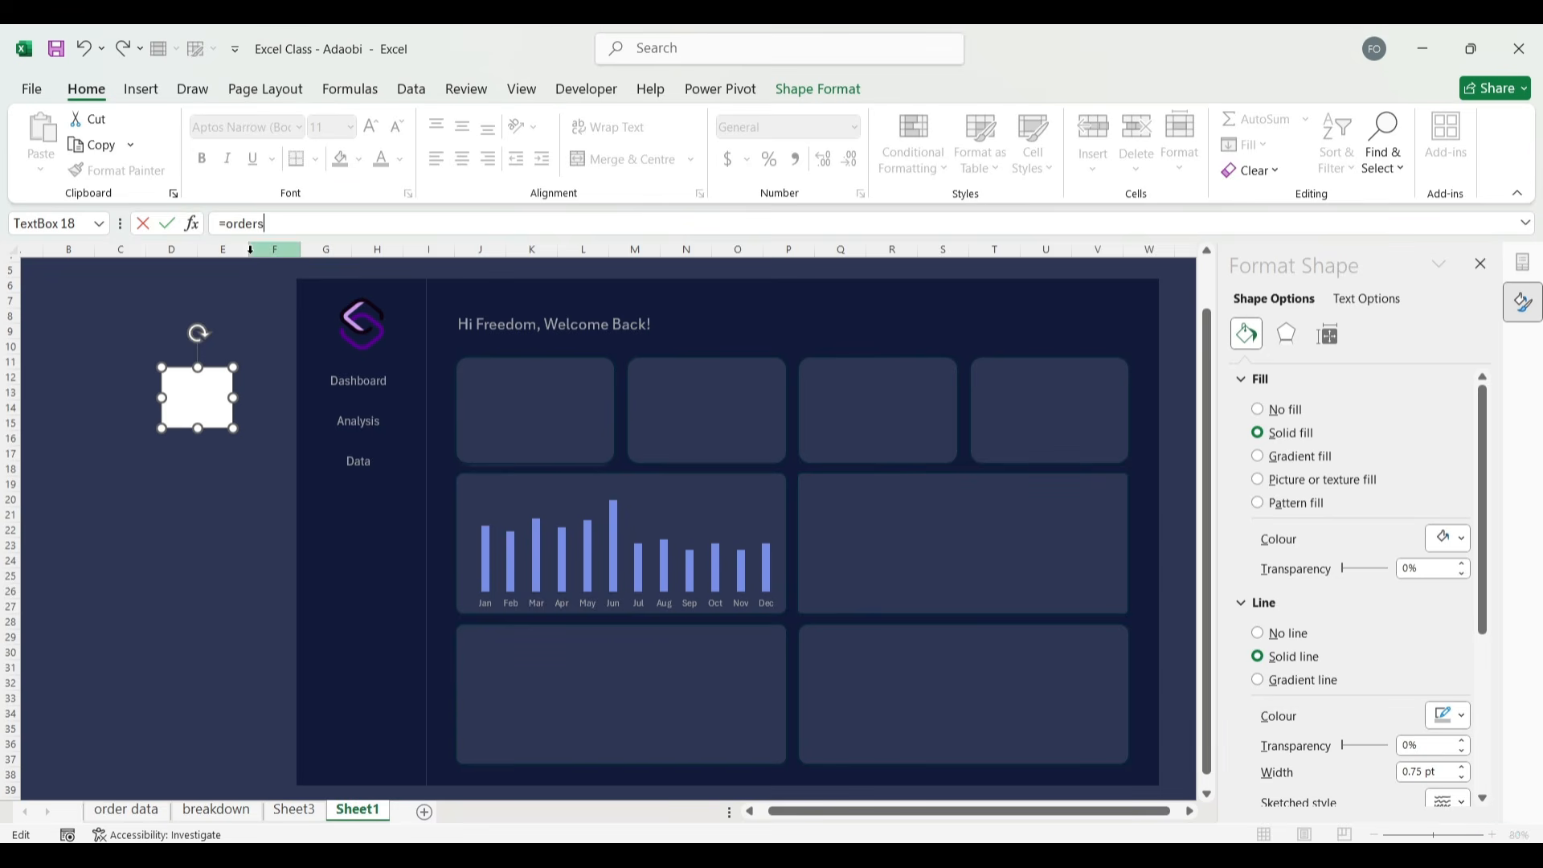
key("Return")
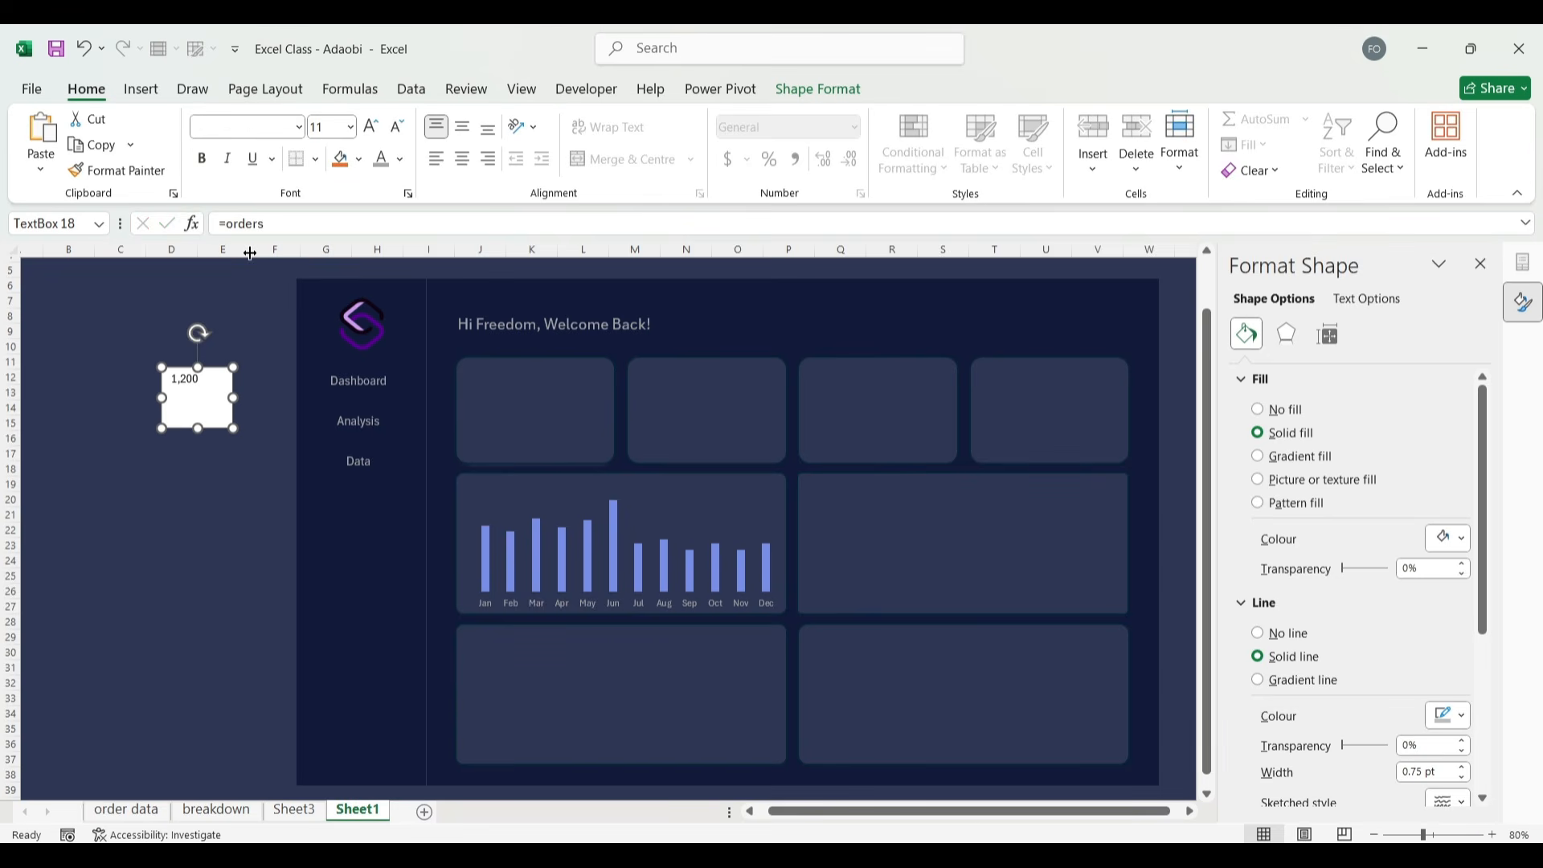
Increase the orders text box's font size to 16.
left_click(383, 134)
left_click(384, 134)
left_click(383, 134)
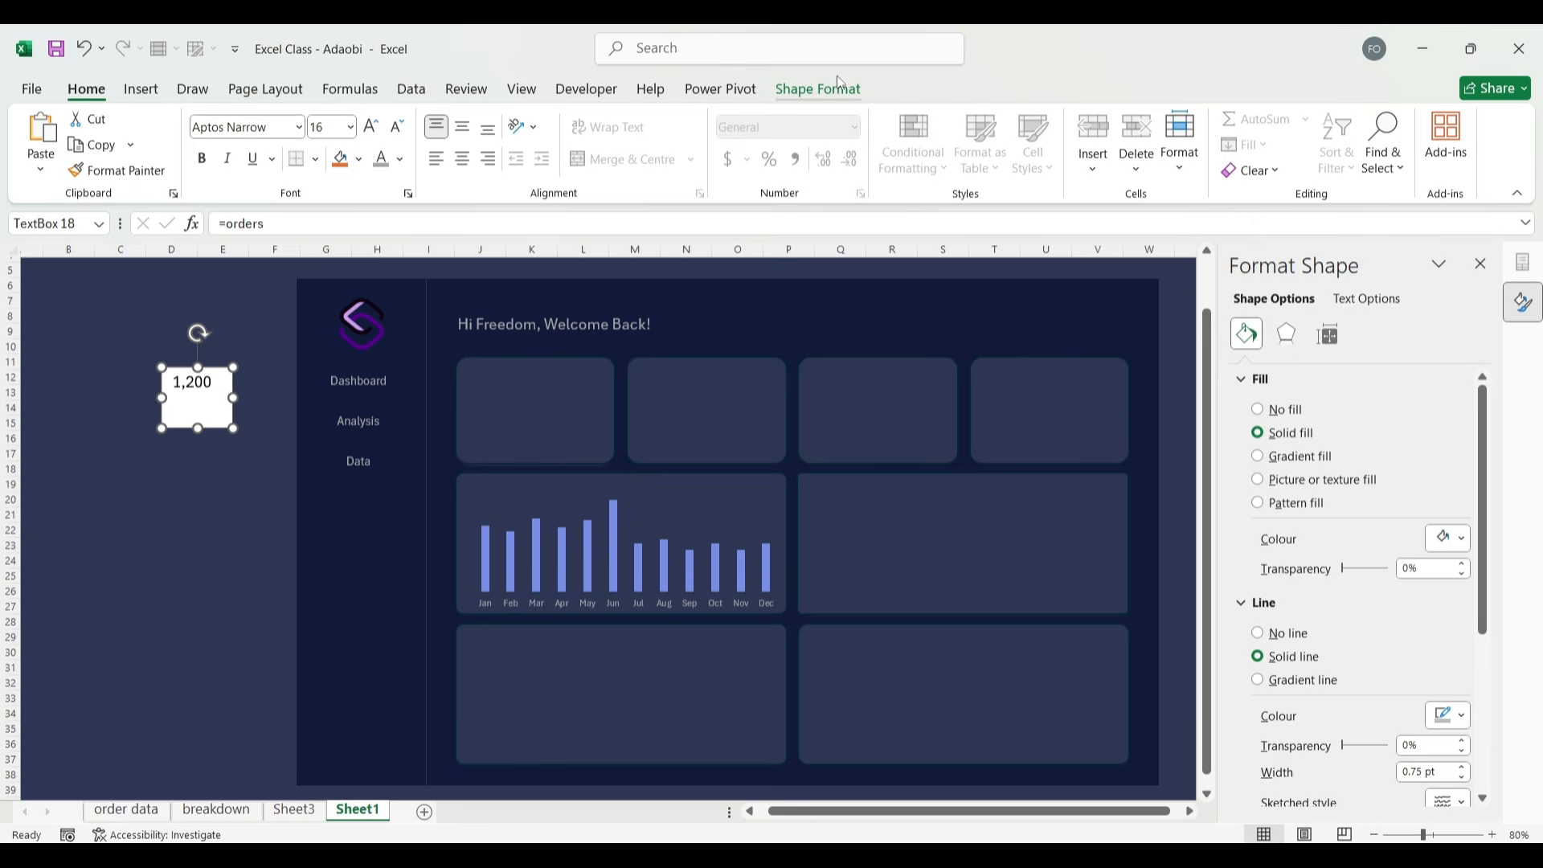
Give the orders text box no fill and no line, and shorten it to fit its number.
left_click(1296, 412)
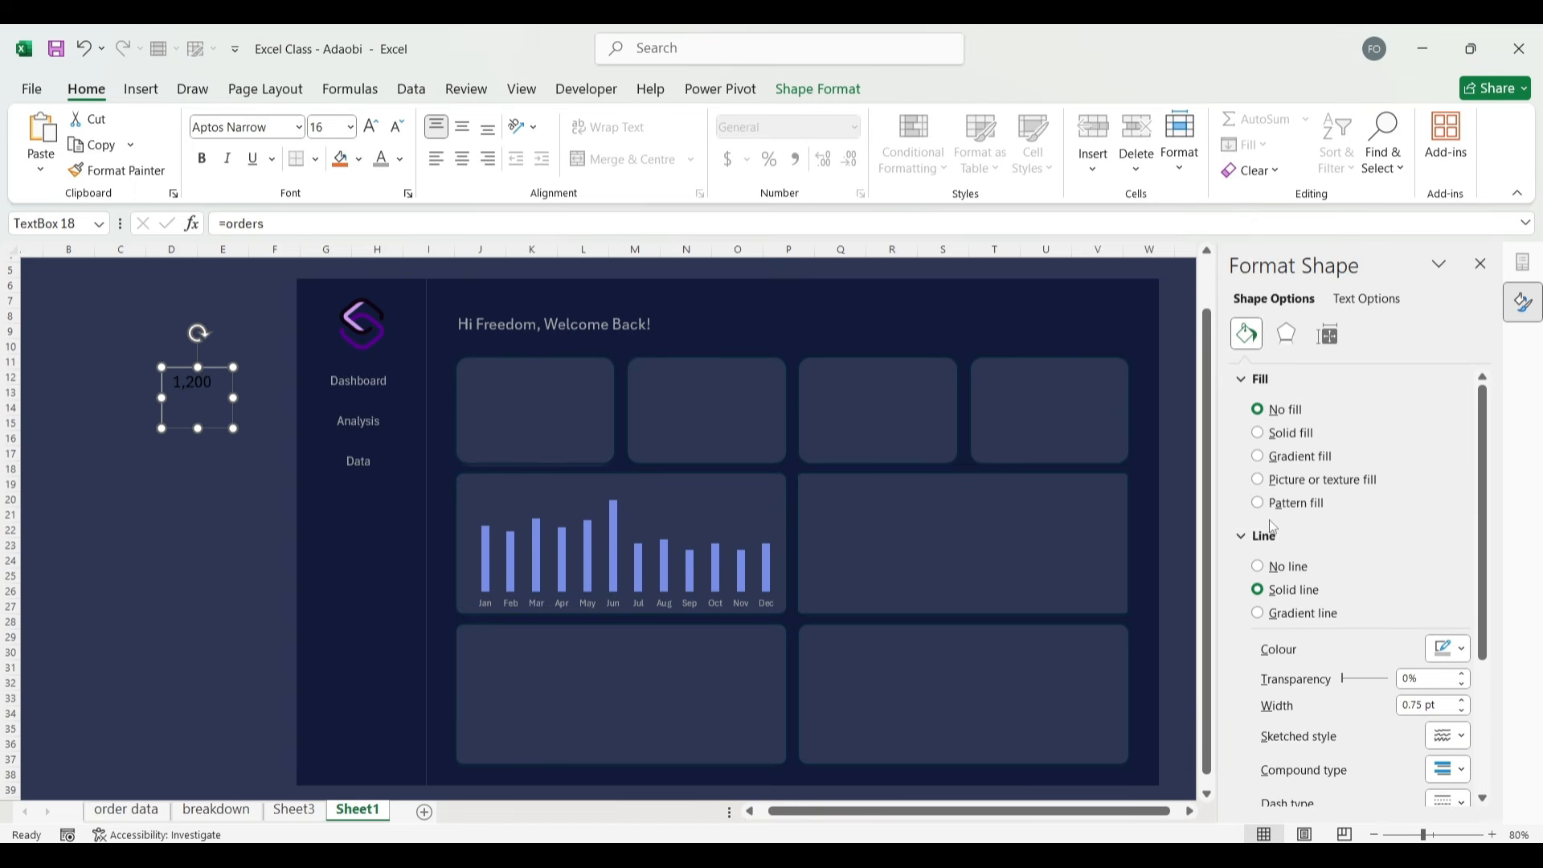
left_click(1281, 568)
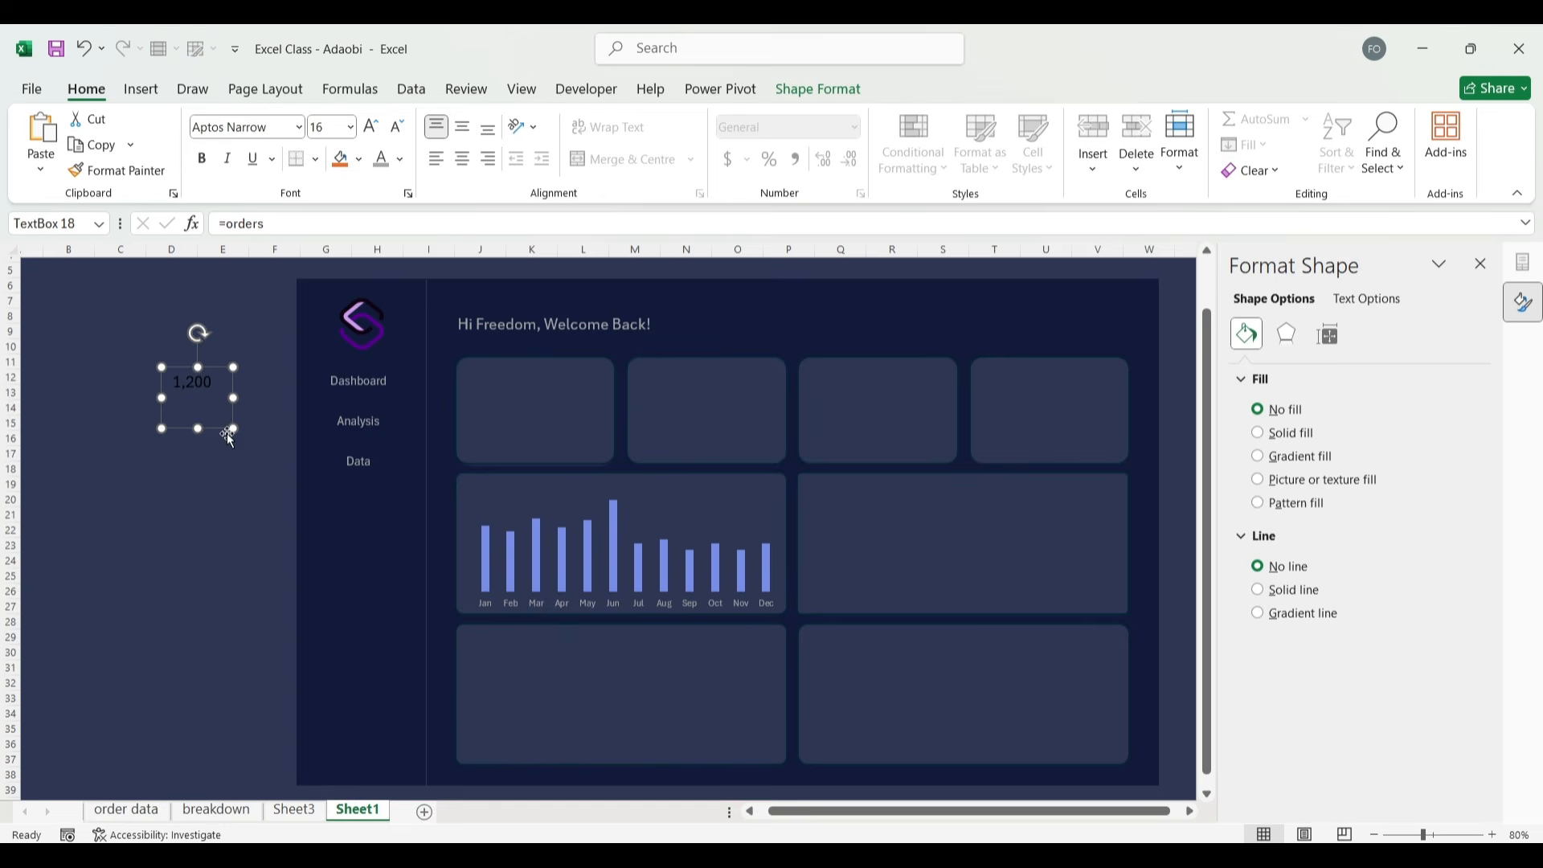
left_click_drag(226, 433, 226, 409)
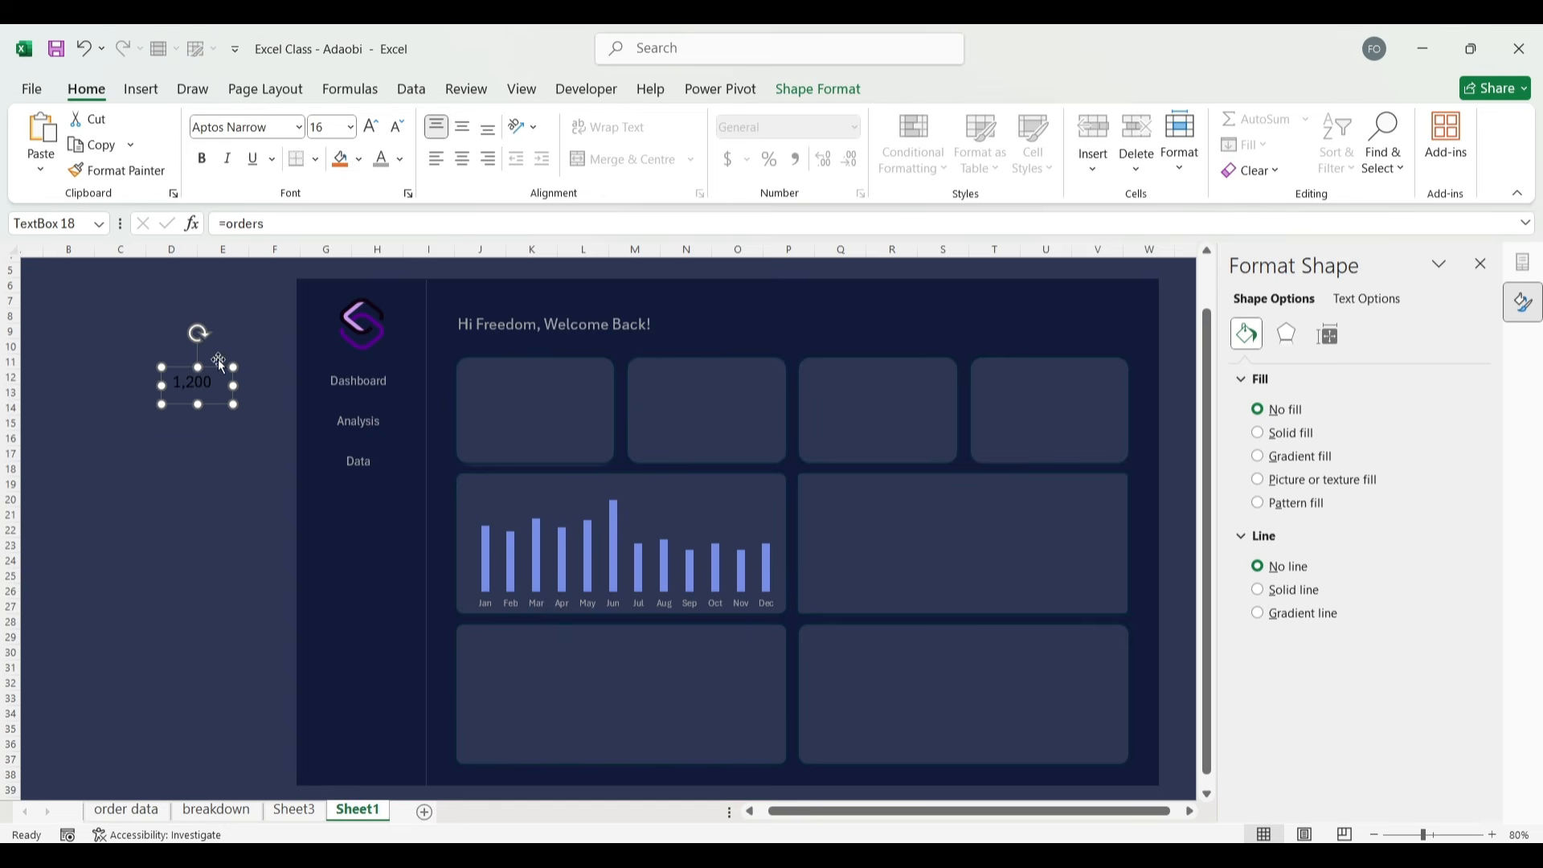
Apply the grey font colour to the orders number and enlarge its text further.
left_click(381, 160)
left_click(371, 129)
left_click(372, 129)
left_click(371, 128)
left_click(371, 128)
Place the orders text box inside the first card of the top row and increase its font size to 32.
left_click_drag(234, 387, 546, 451)
left_click(370, 126)
left_click(371, 126)
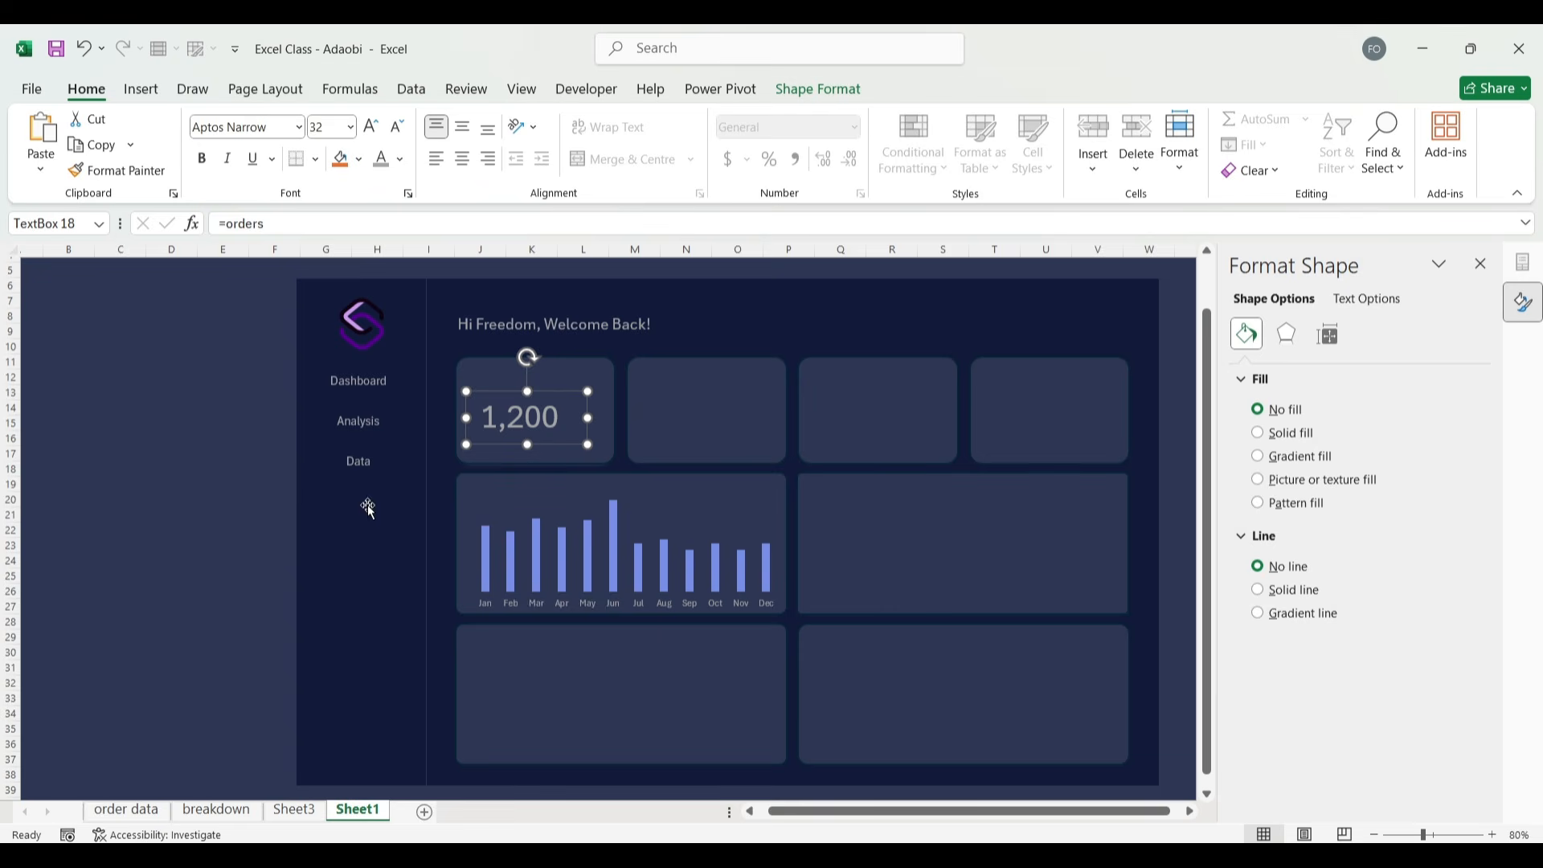
Deselect the orders text box and close the Format Shape pane.
left_click(230, 431)
left_click(272, 483)
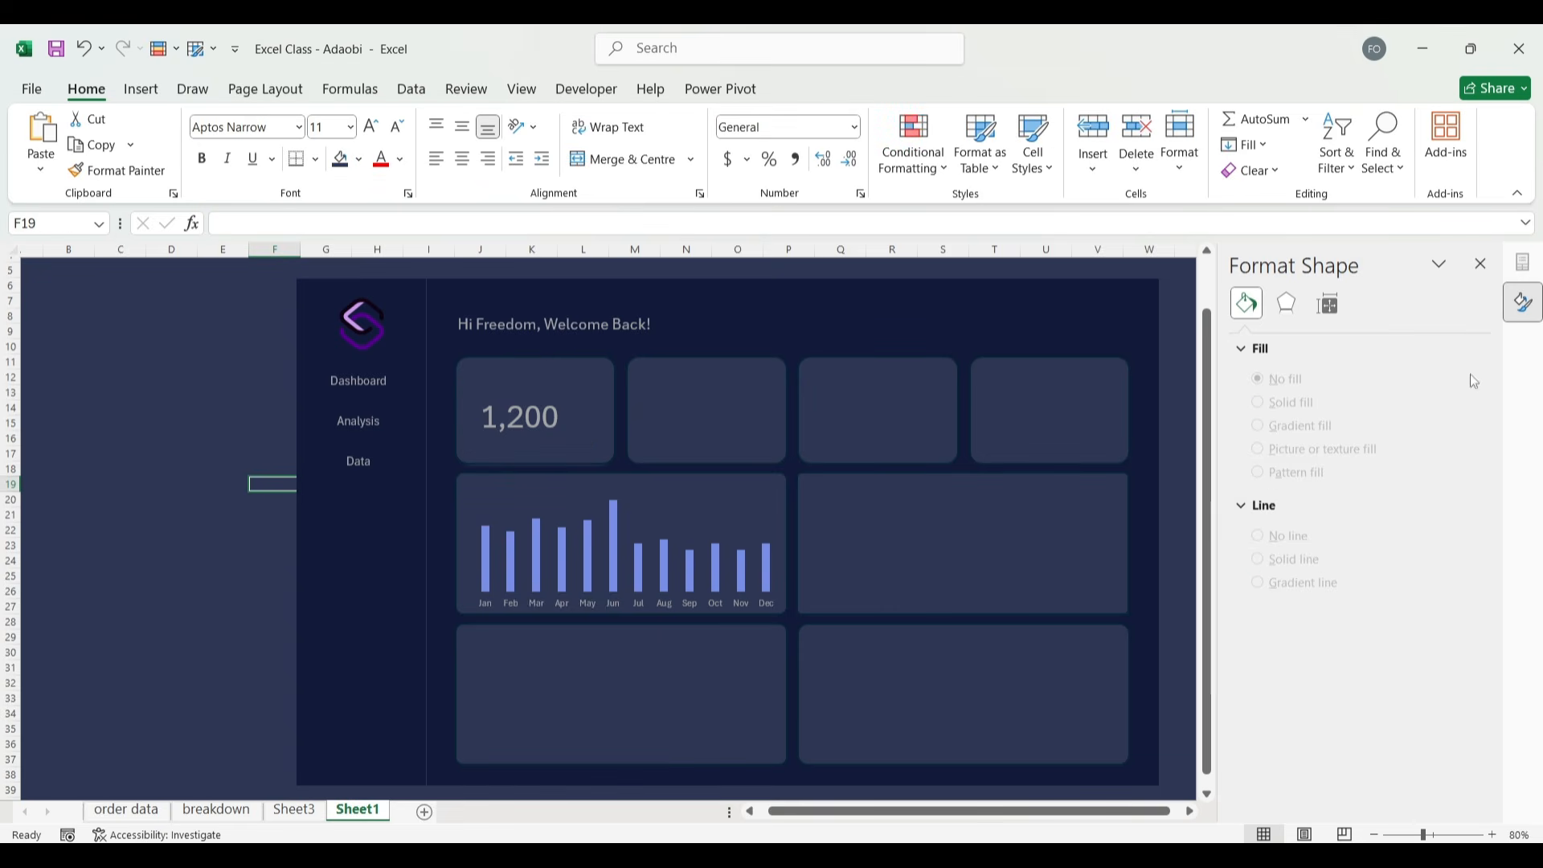
left_click(1523, 310)
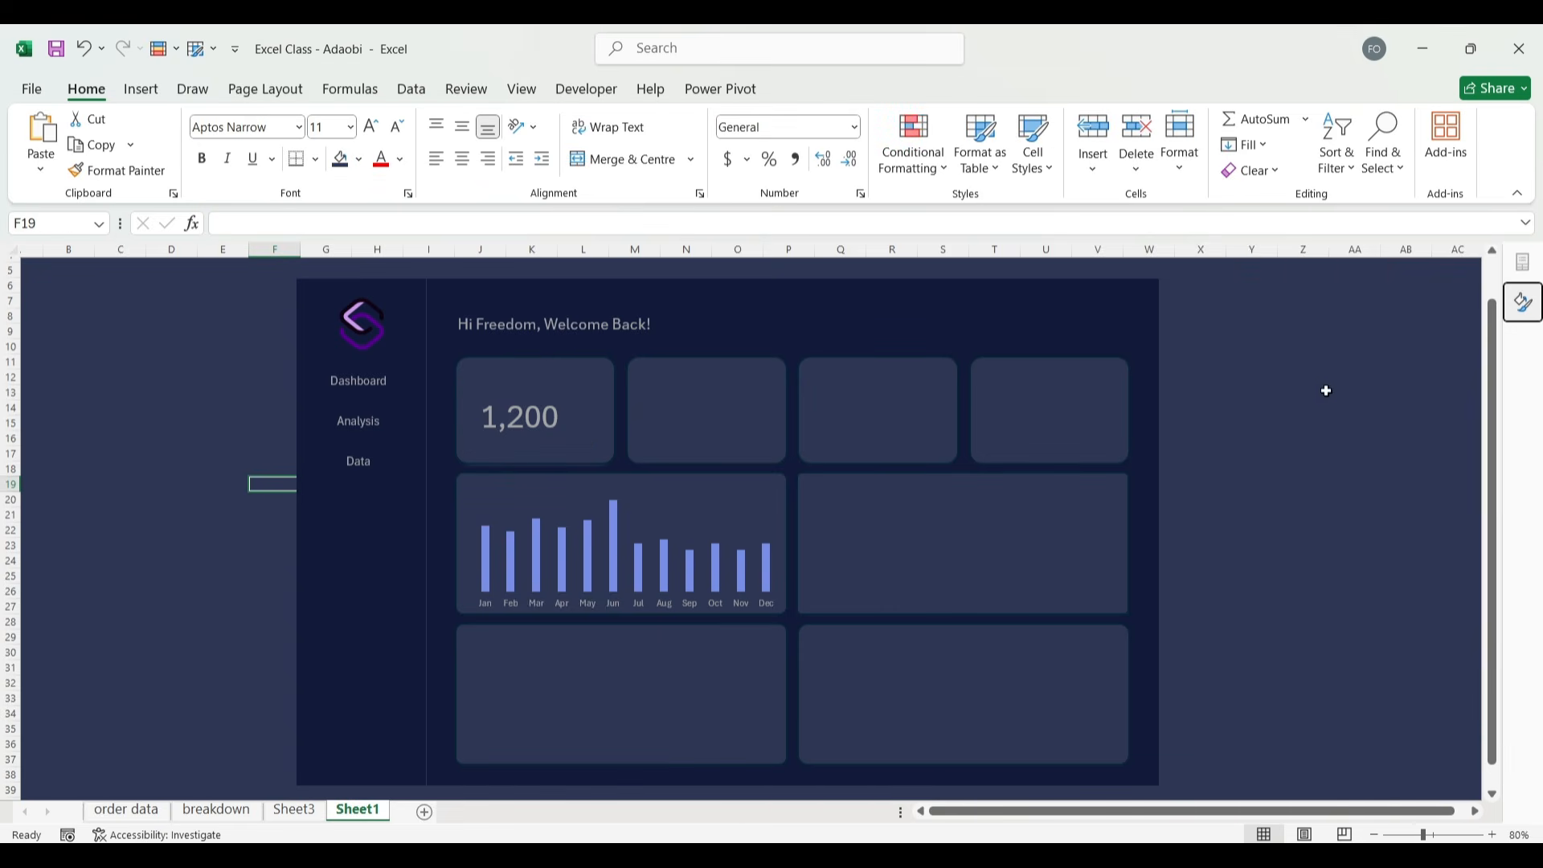